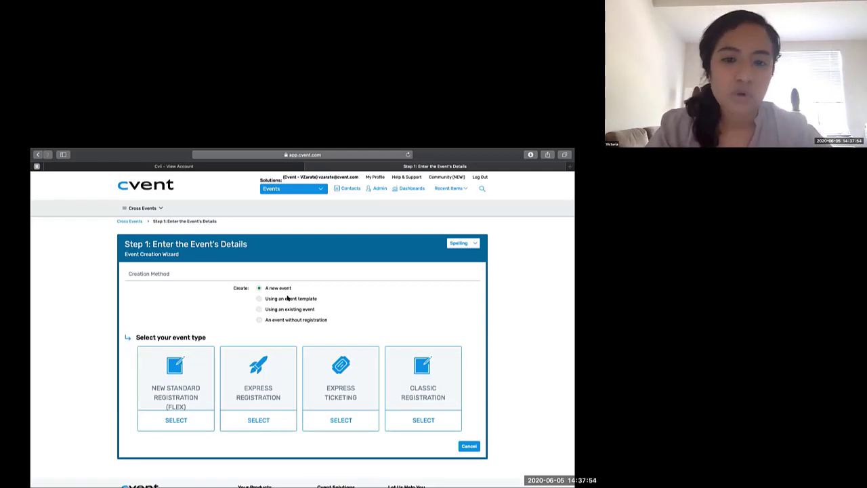
# - Create the event from an event template, choosing the HFMA Event Flex Template
pyautogui.click(288, 299)
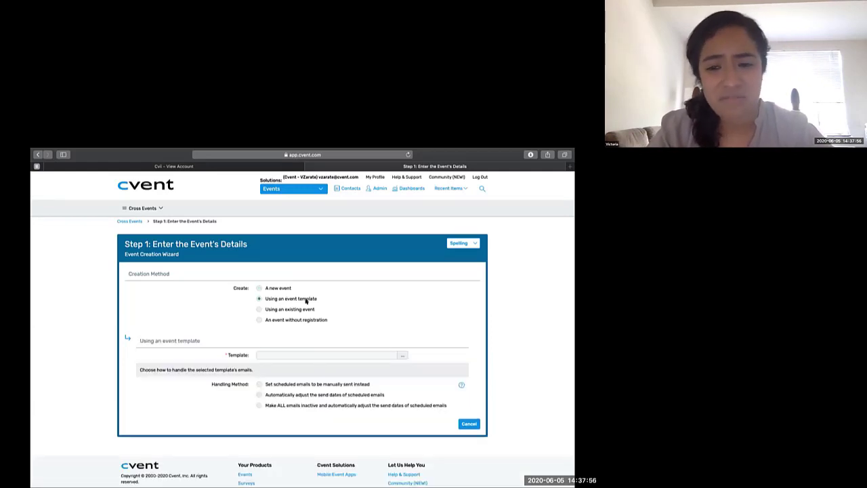
pyautogui.click(400, 355)
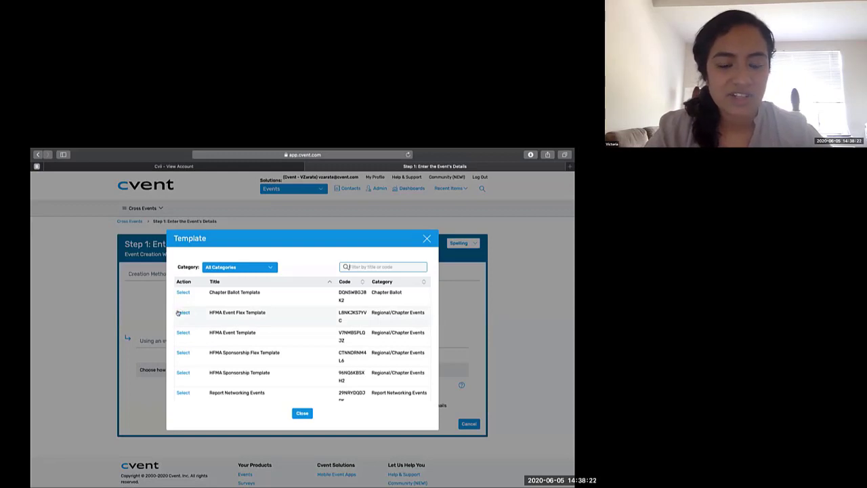
pyautogui.click(178, 313)
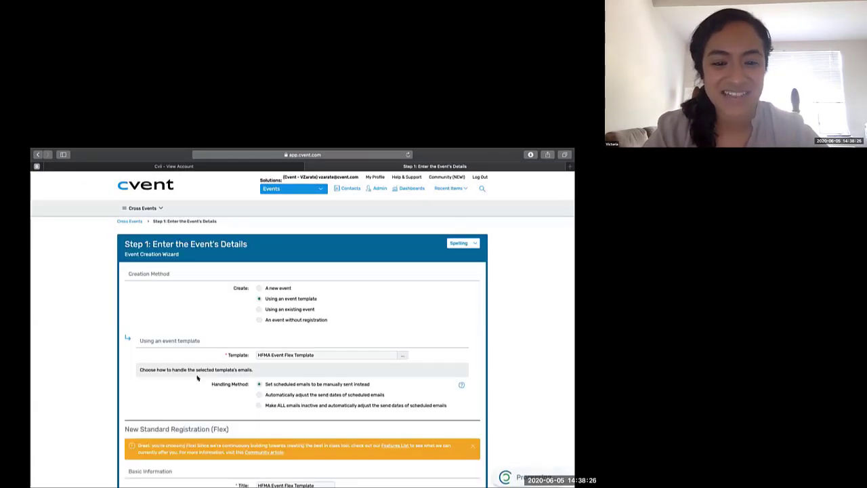
# - Set the event title to "HFMA Cvent Training" in the basic information
pyautogui.scroll(-1, 196, 378)
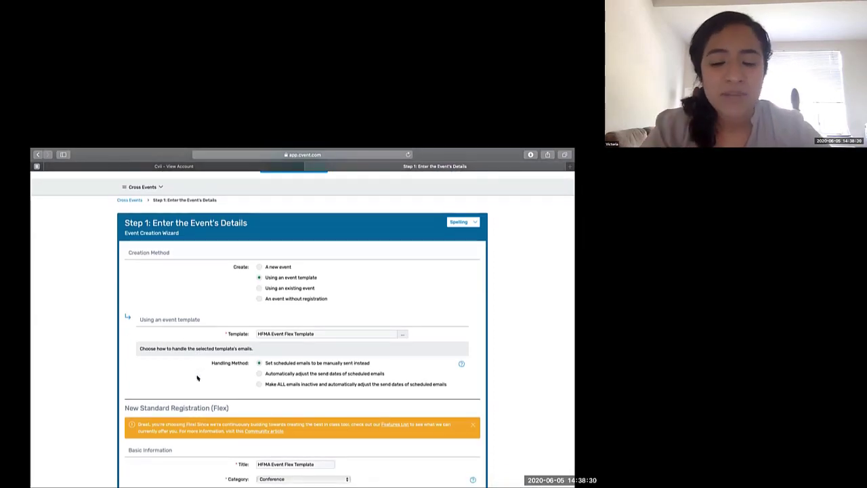
pyautogui.scroll(-3, 197, 377)
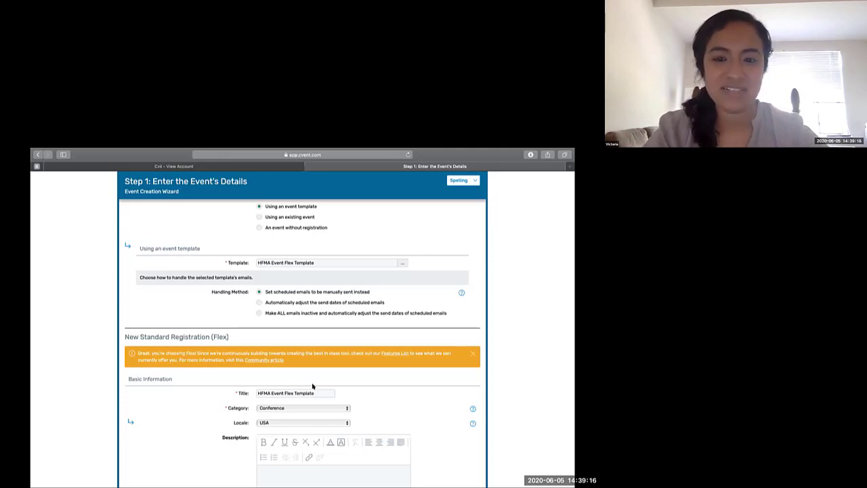
pyautogui.scroll(-2, 360, 386)
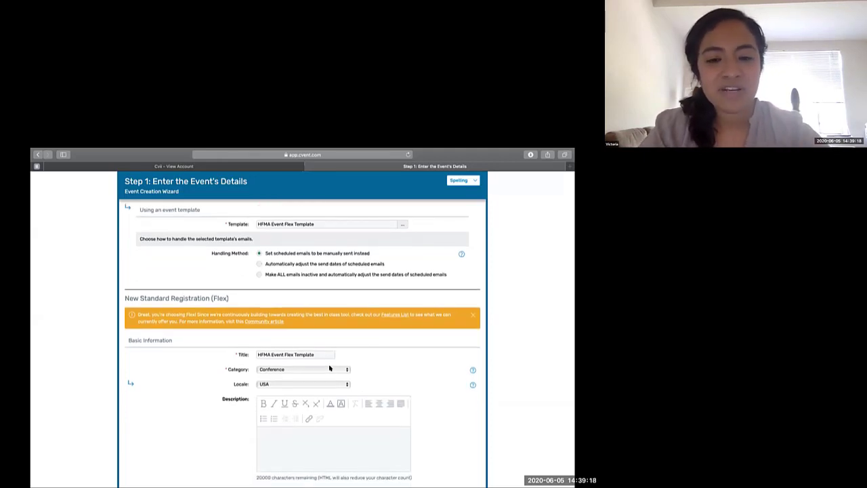
pyautogui.moveTo(317, 353); pyautogui.dragTo(269, 353)
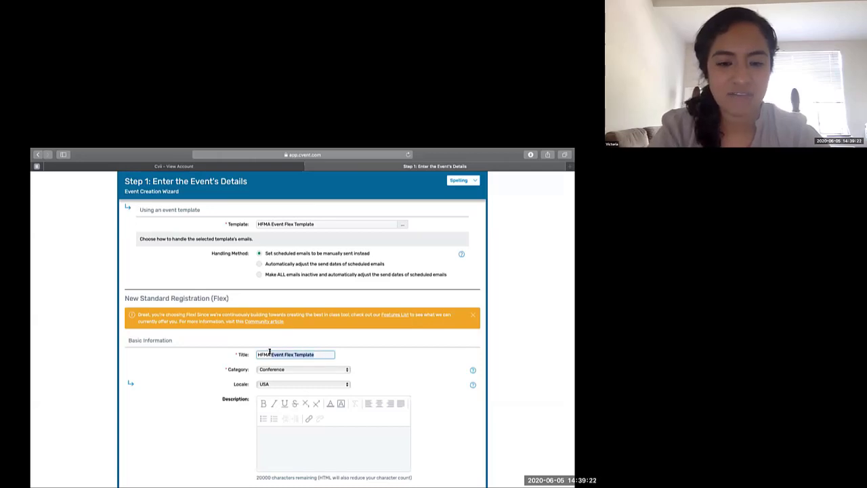
pyautogui.write('CV')
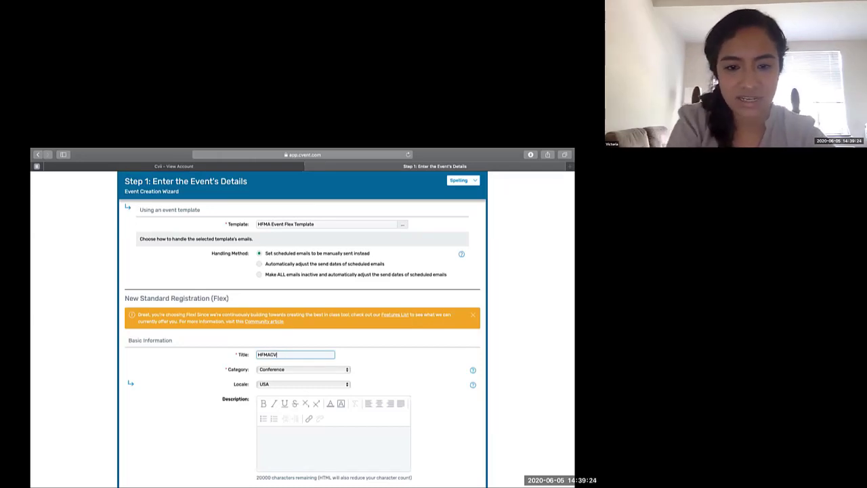
pyautogui.press('BackSpace')
pyautogui.press('BackSpace')
pyautogui.write('Cven')
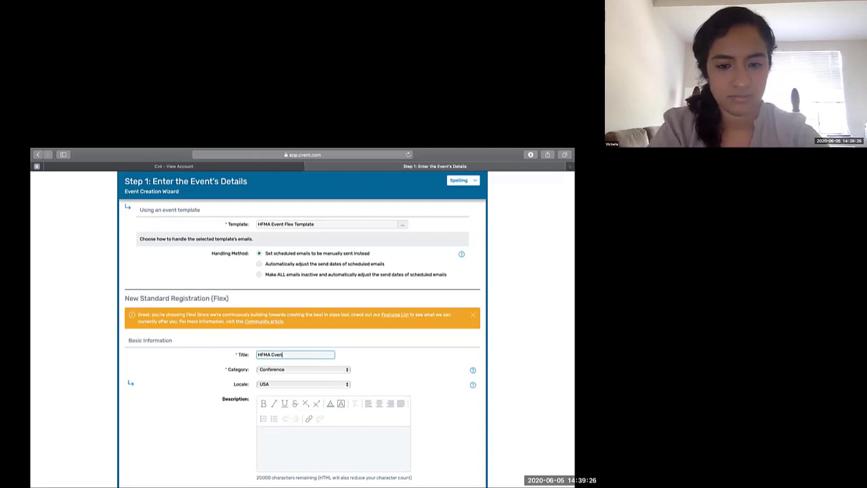
pyautogui.write('t Training')
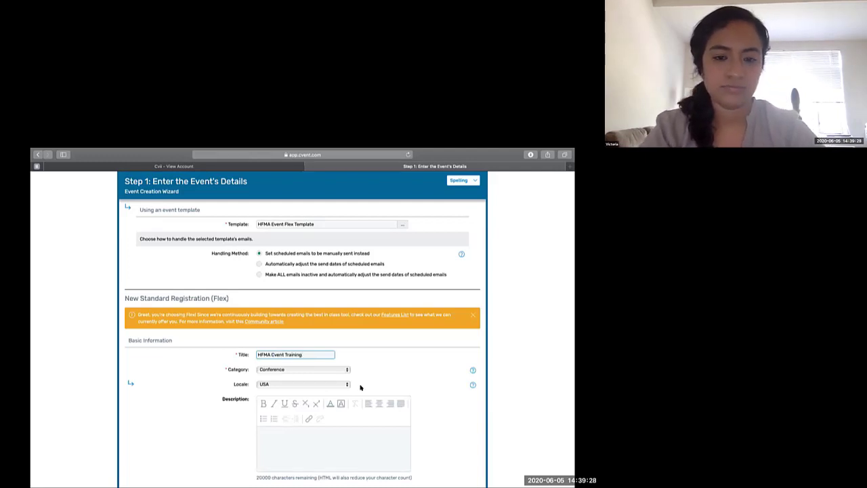
# - Answer Yes to whether any part of the event will be virtual or have a live stream
pyautogui.scroll(-3, 360, 386)
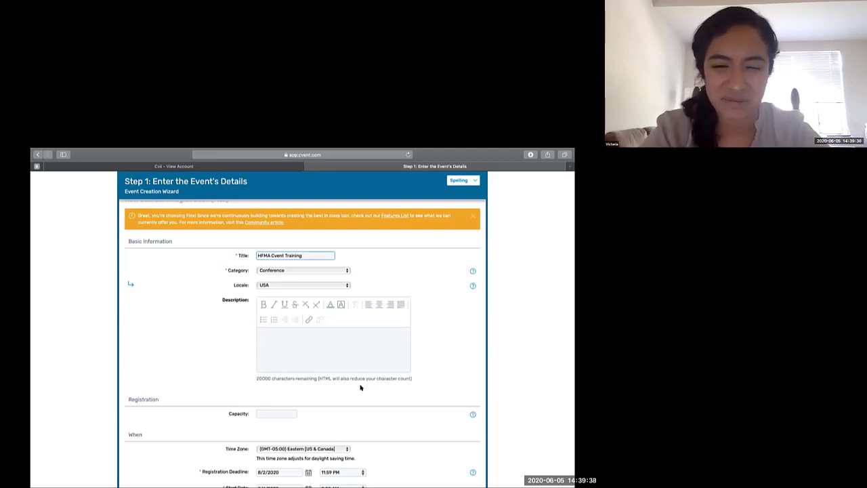
pyautogui.scroll(-2, 360, 388)
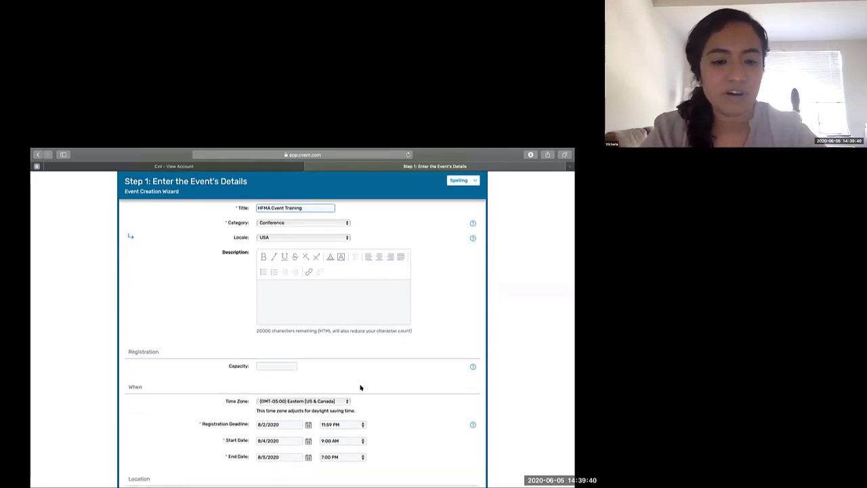
pyautogui.scroll(-1, 361, 388)
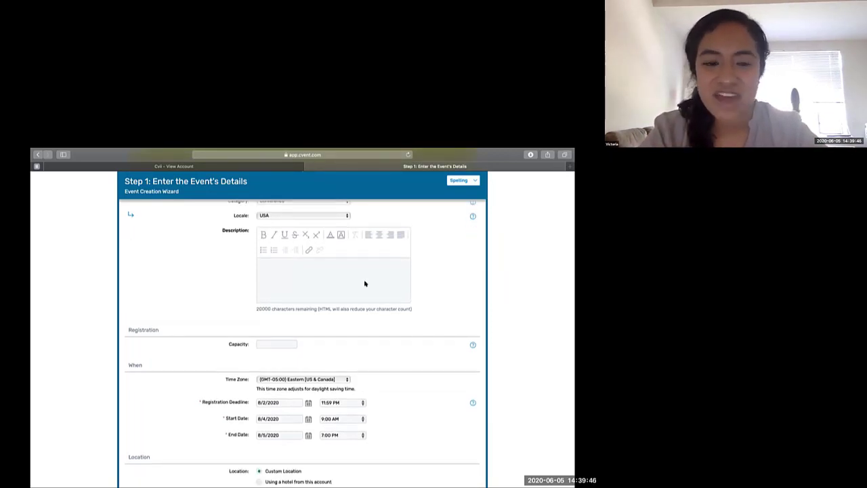
pyautogui.scroll(-1, 387, 362)
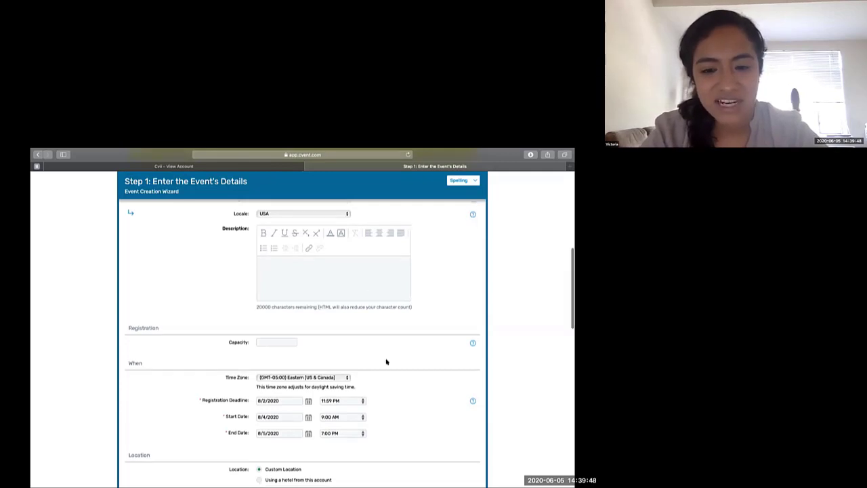
pyautogui.scroll(-2, 386, 362)
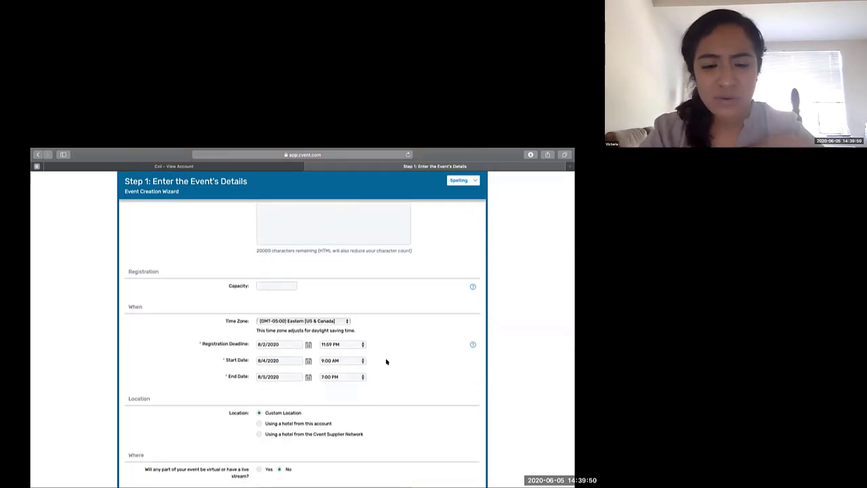
pyautogui.scroll(-2, 386, 362)
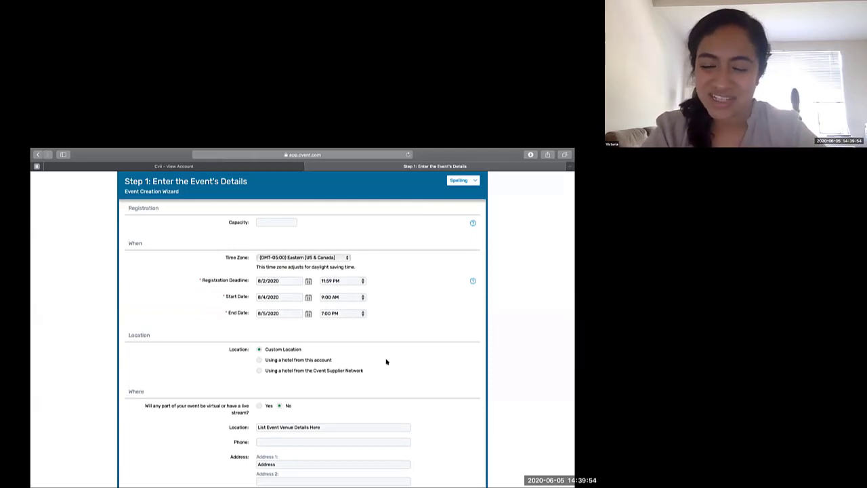
pyautogui.scroll(-2, 386, 362)
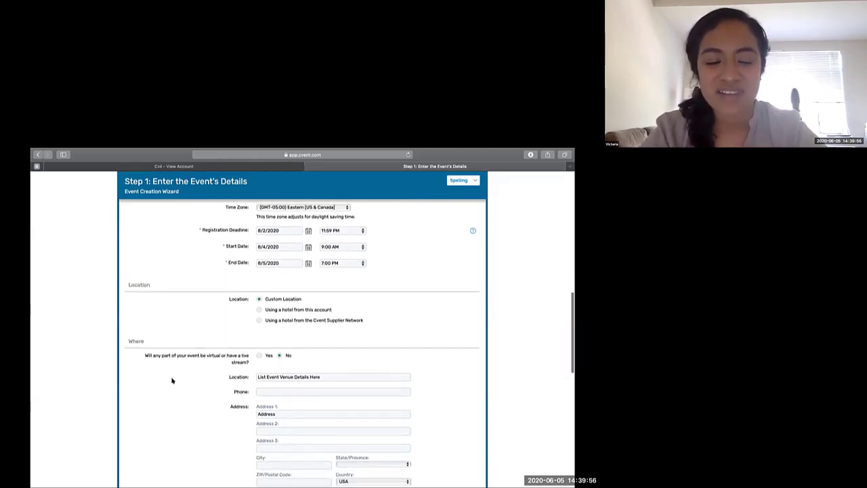
pyautogui.moveTo(144, 355); pyautogui.dragTo(237, 364)
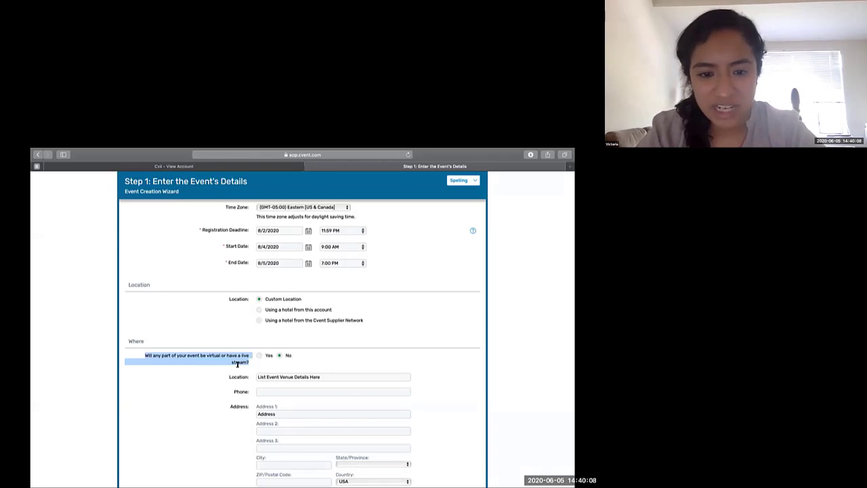
pyautogui.click(258, 356)
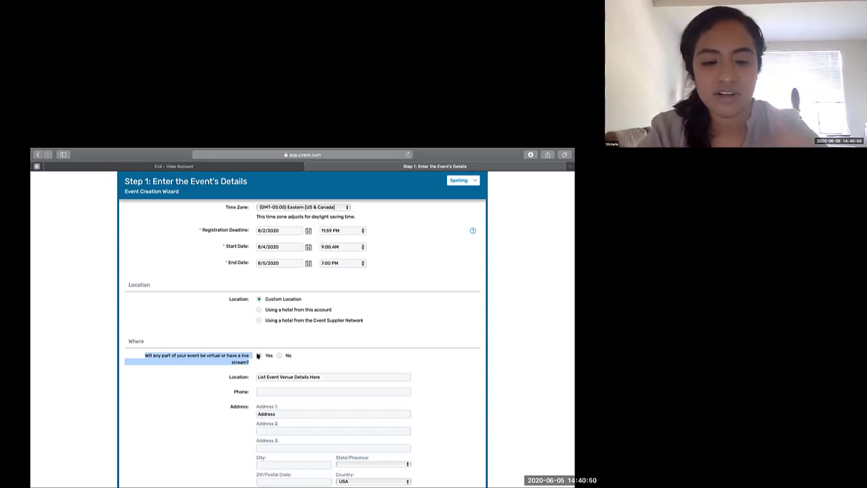
# - Replace the placeholder text in the event's Location field with the venue's street address
pyautogui.click(318, 376)
pyautogui.moveTo(319, 376); pyautogui.dragTo(254, 374)
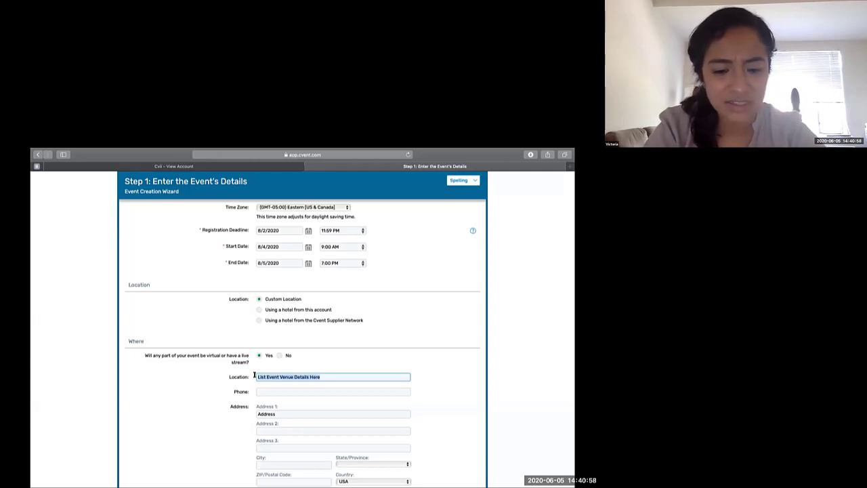
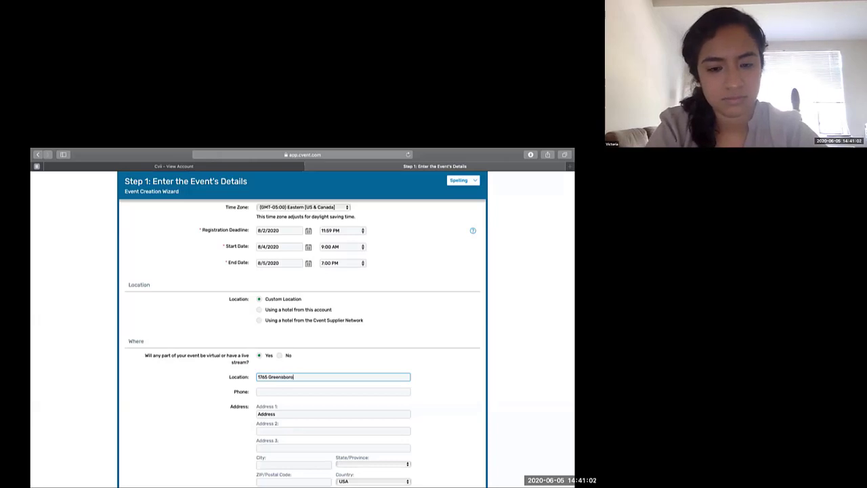
pyautogui.press('BackSpace')
pyautogui.press('BackSpace')
pyautogui.press('BackSpace')
pyautogui.press('BackSpace')
pyautogui.press('BackSpace')
pyautogui.press('BackSpace')
pyautogui.press('BackSpace')
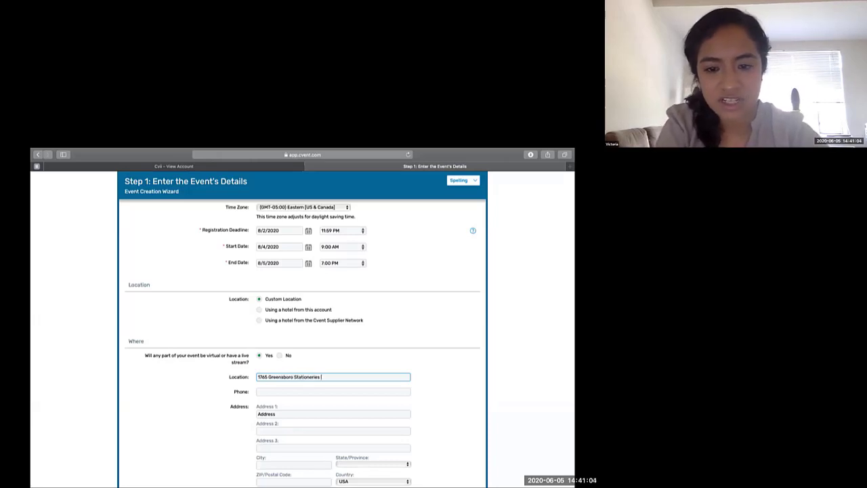
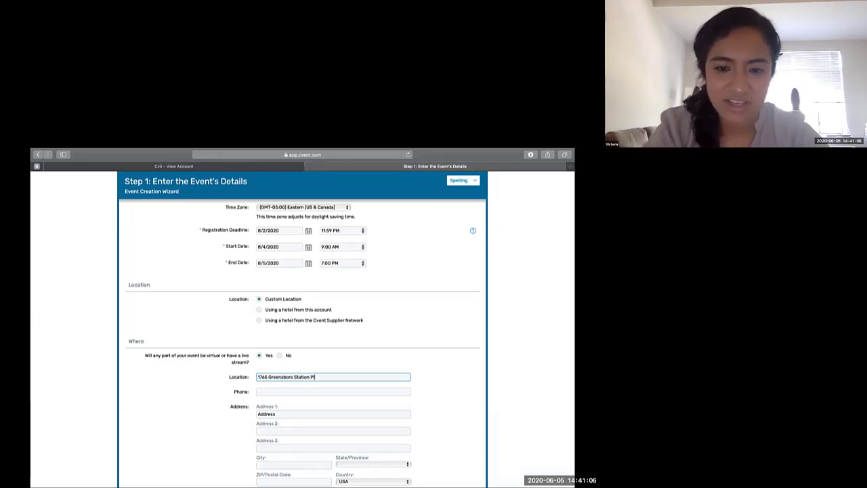
# - Keep the template's remaining planner and custom field values and continue to the event feature selection
pyautogui.scroll(-2, 443, 373)
pyautogui.scroll(-3, 443, 374)
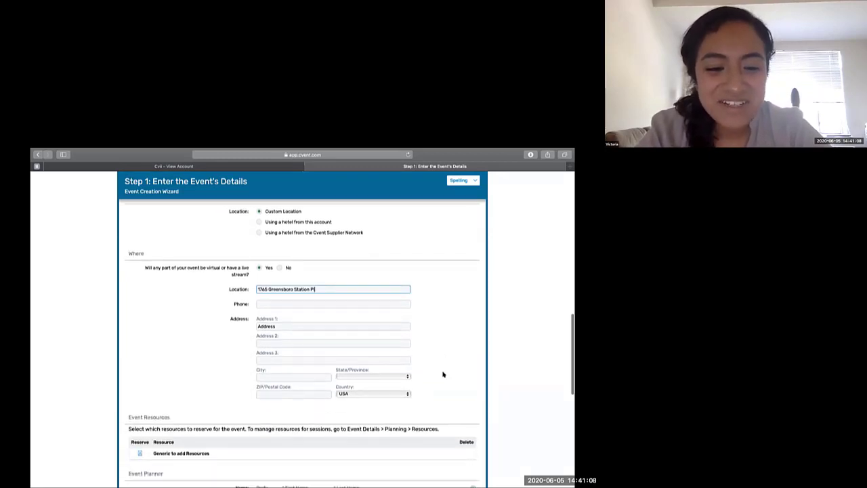
pyautogui.scroll(-2, 443, 374)
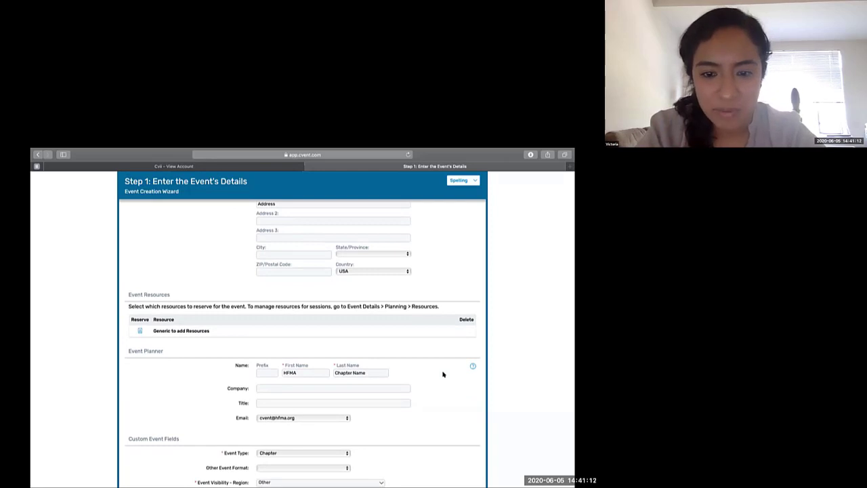
pyautogui.scroll(-1, 443, 374)
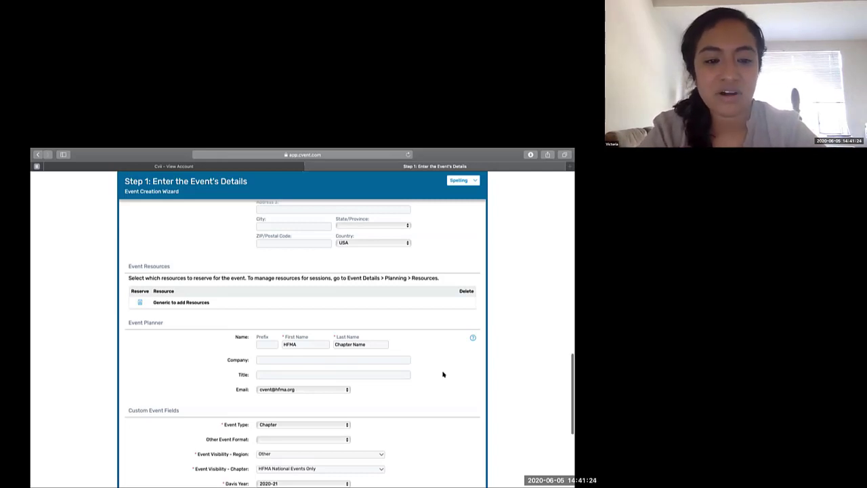
pyautogui.scroll(-3, 443, 374)
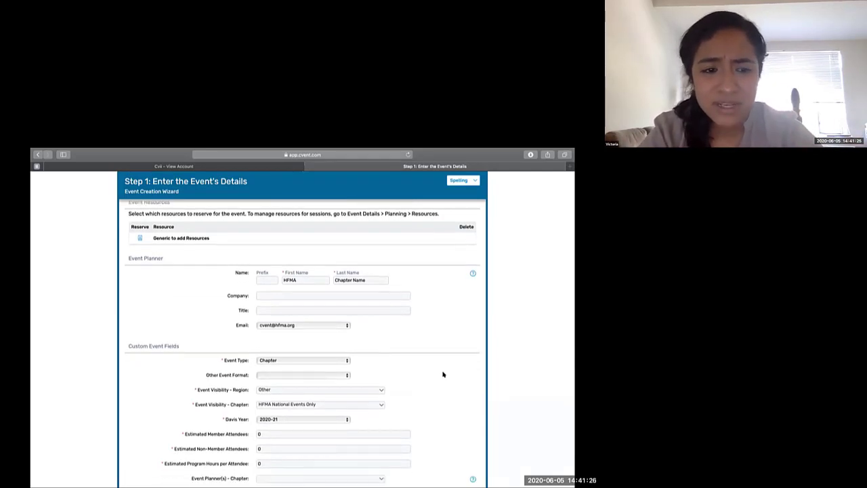
pyautogui.scroll(-2, 443, 374)
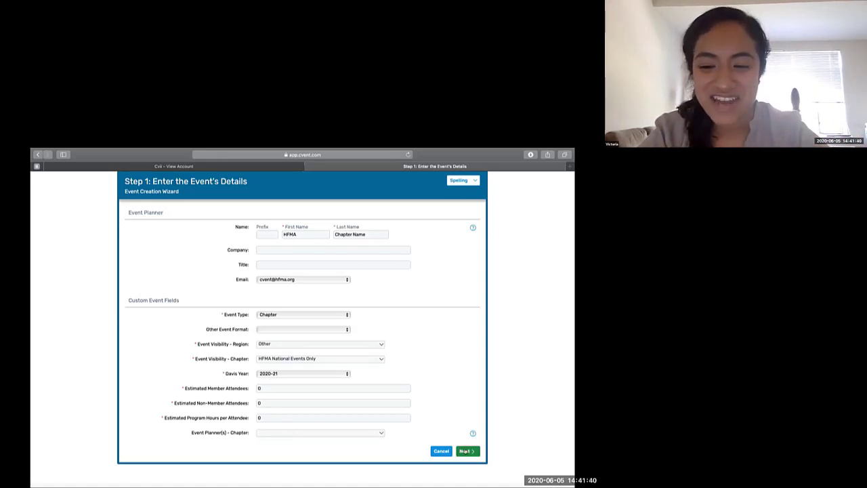
pyautogui.click(464, 450)
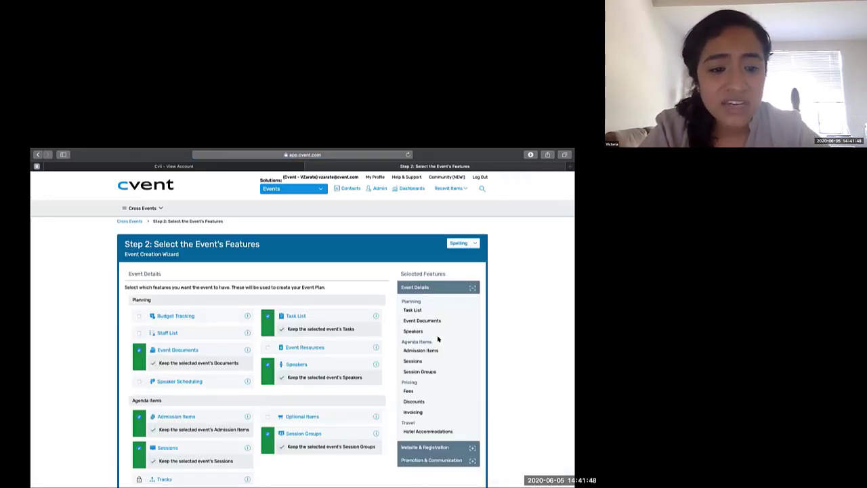
# - Examine which planning, agenda, pricing and travel features are selected for the event
pyautogui.scroll(-1, 438, 339)
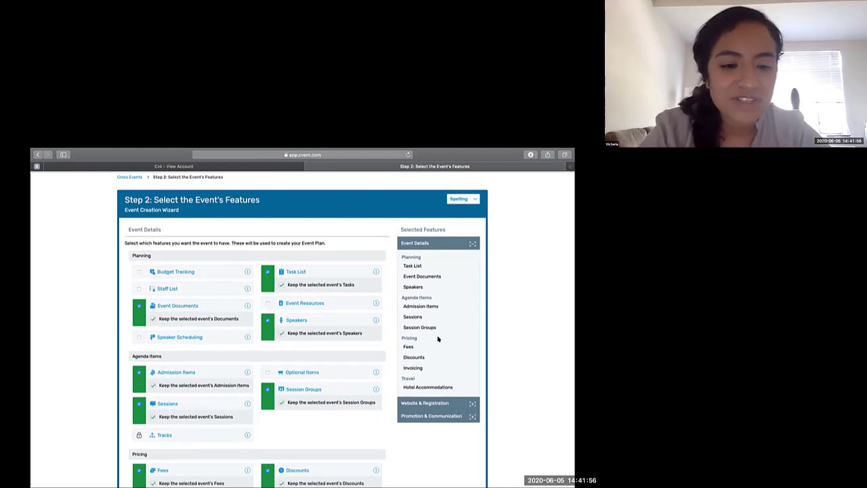
pyautogui.scroll(-3, 393, 404)
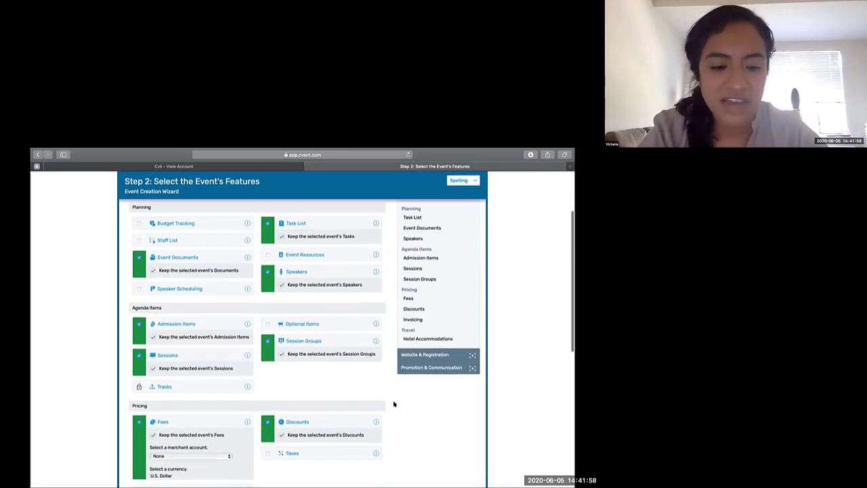
pyautogui.scroll(-3, 394, 404)
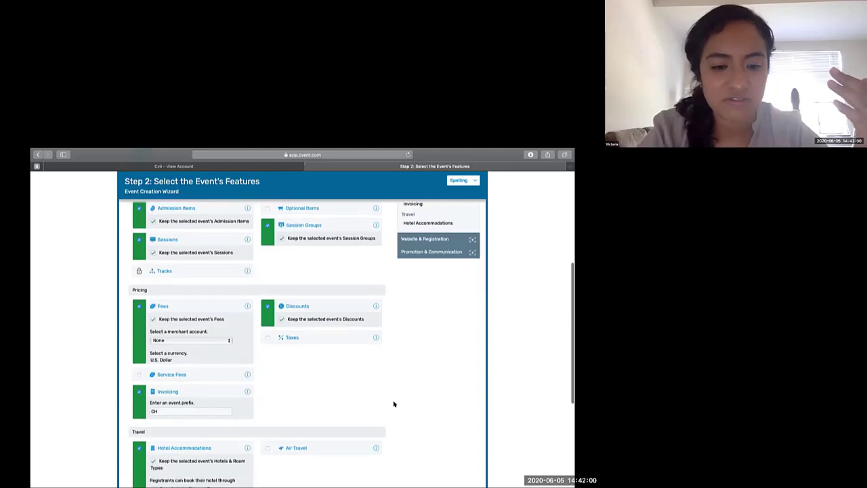
pyautogui.scroll(-2, 394, 404)
pyautogui.scroll(5, 394, 404)
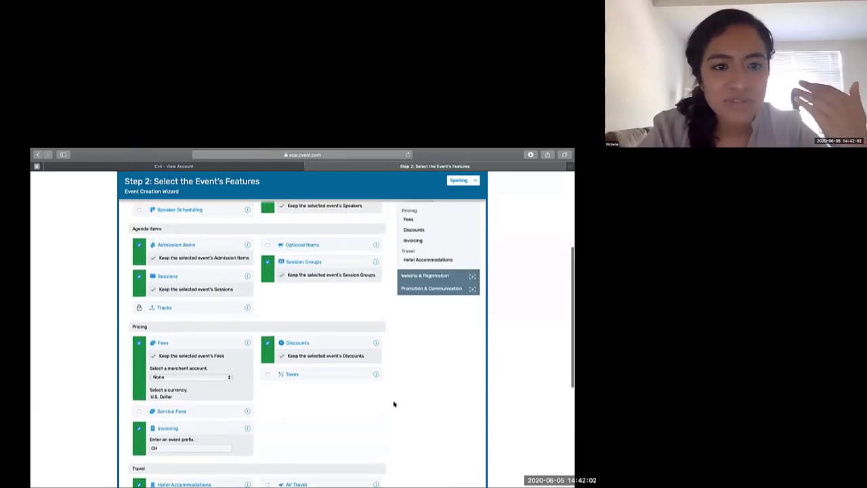
pyautogui.scroll(3, 394, 404)
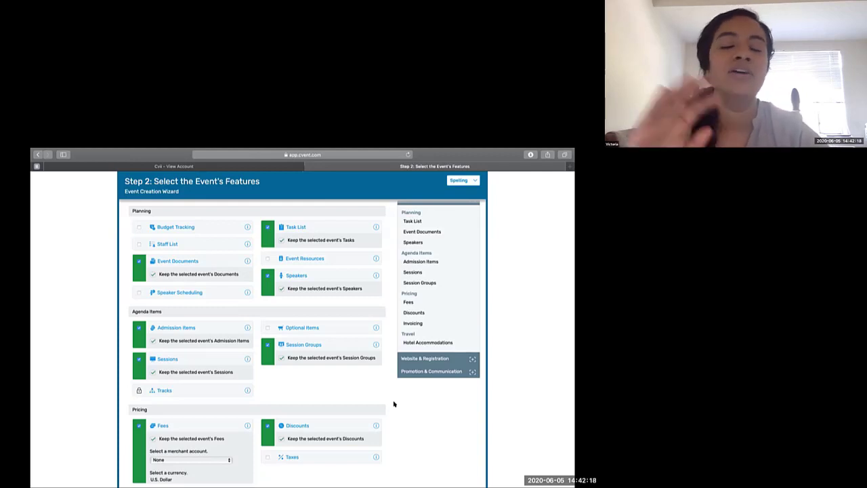
# - Keep the template's pricing and travel features and continue to the website and registration features
pyautogui.scroll(-2, 394, 404)
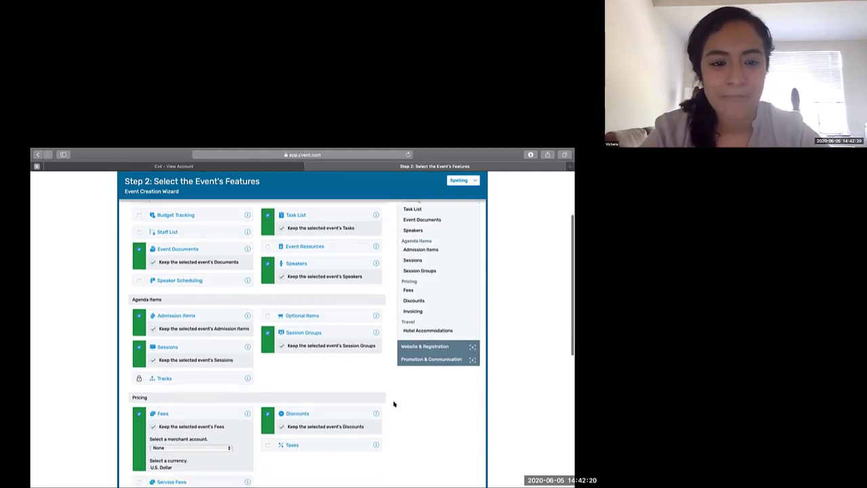
pyautogui.scroll(-4, 393, 404)
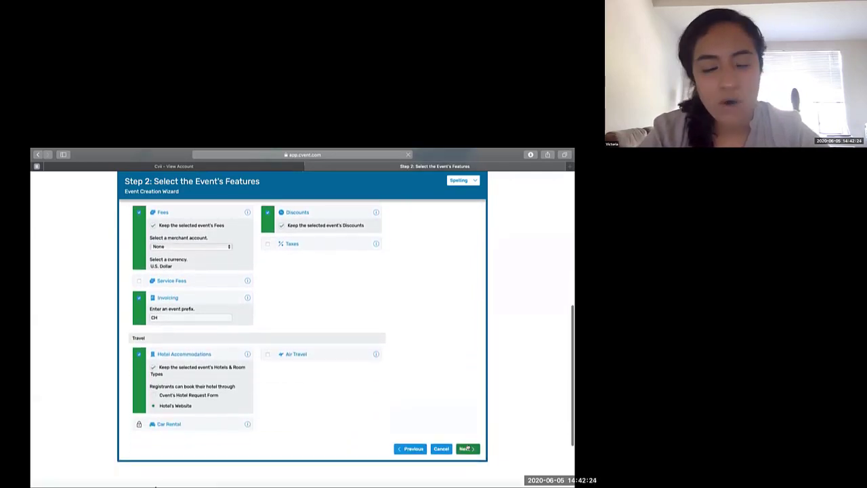
pyautogui.click(467, 448)
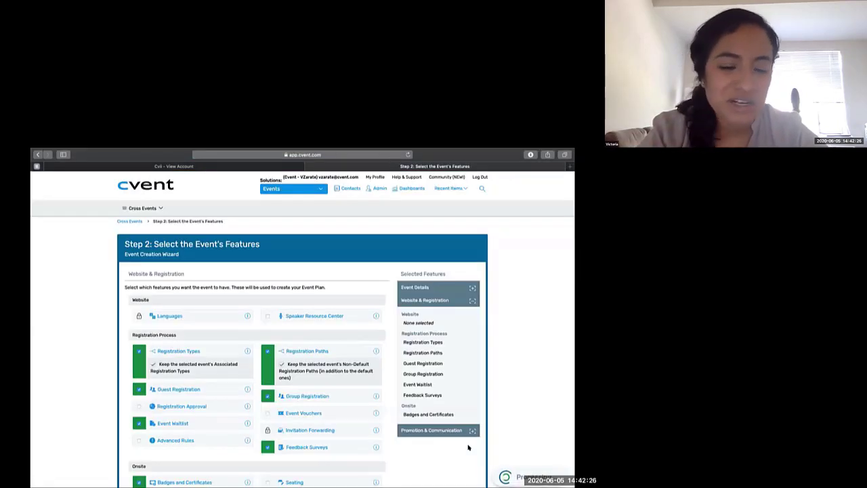
# - Add the Speaker Resource Center to the event's website features and continue to the promotion and communication features
pyautogui.scroll(-1, 467, 447)
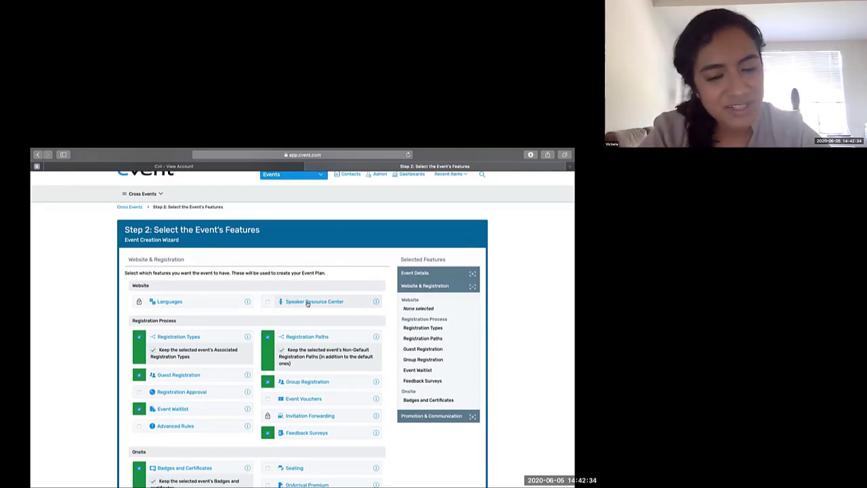
pyautogui.click(267, 301)
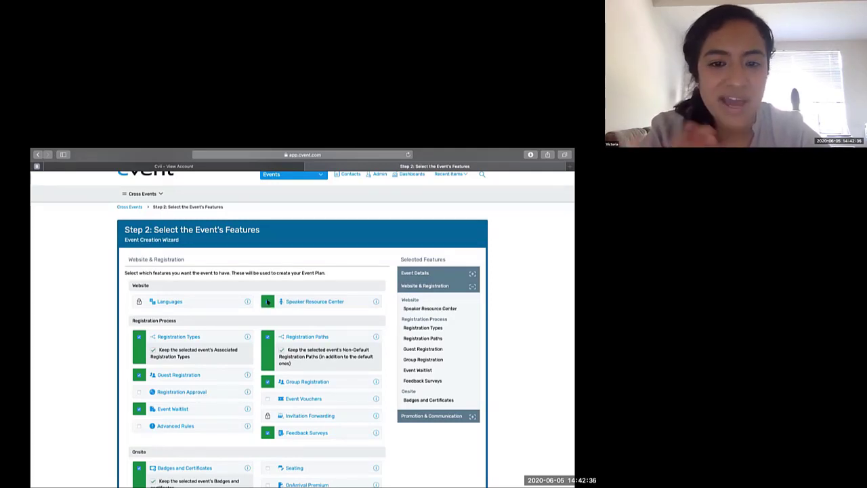
pyautogui.scroll(-2, 407, 444)
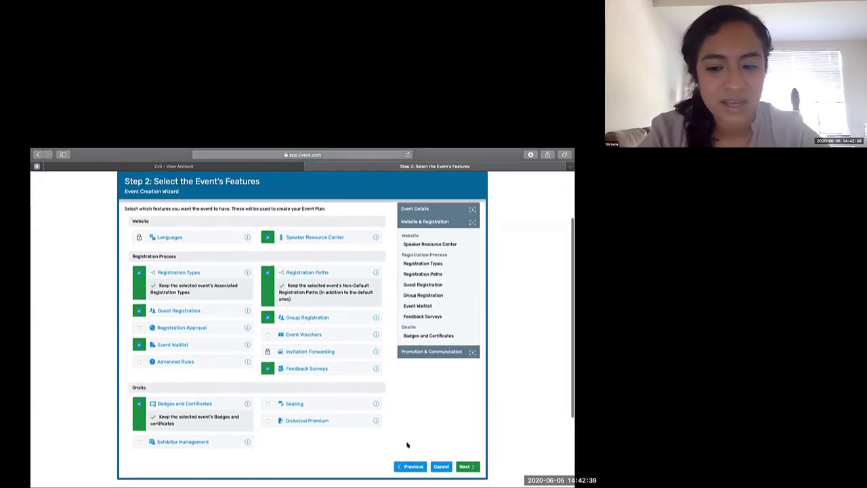
pyautogui.click(466, 466)
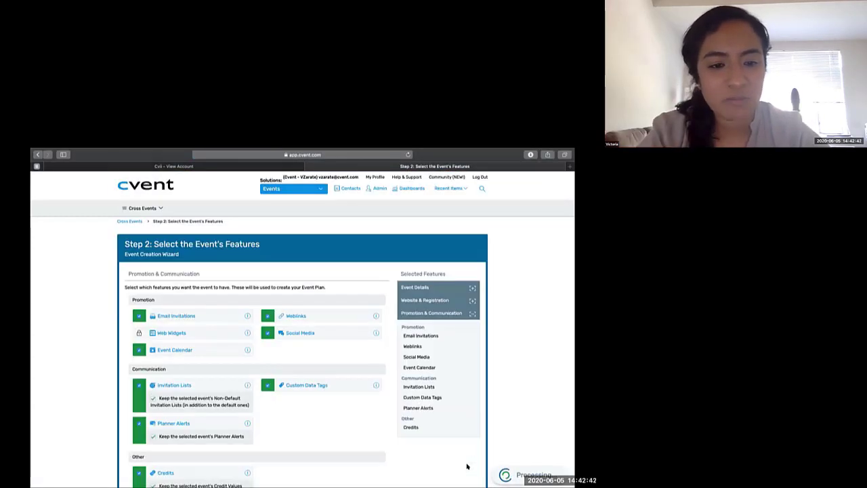
# - Keep the template's promotion, communication and credit features and finish the event creation wizard
pyautogui.scroll(-2, 467, 466)
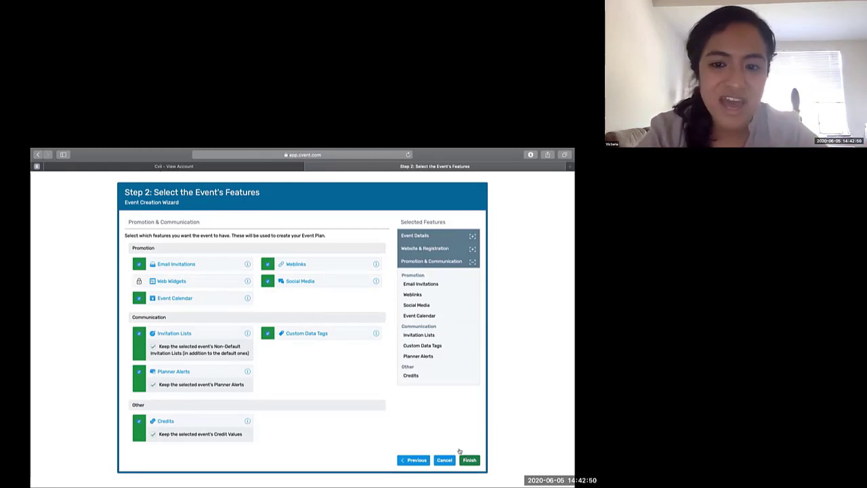
pyautogui.moveTo(375, 334)
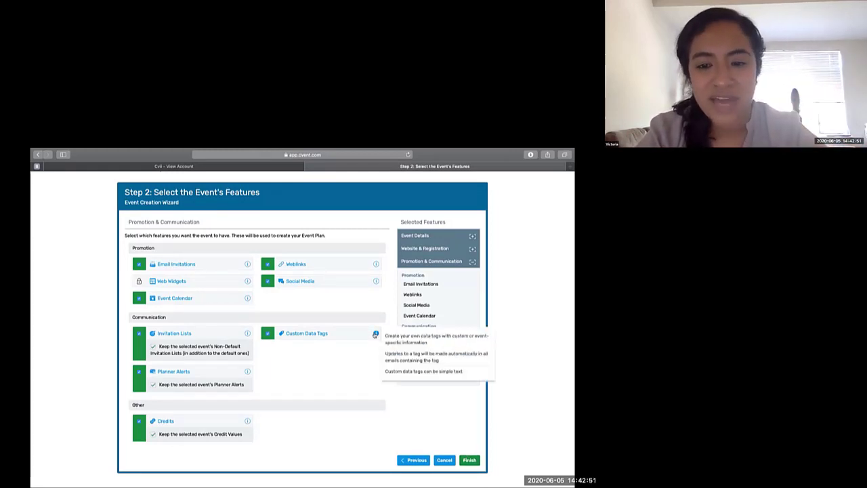
pyautogui.click(470, 460)
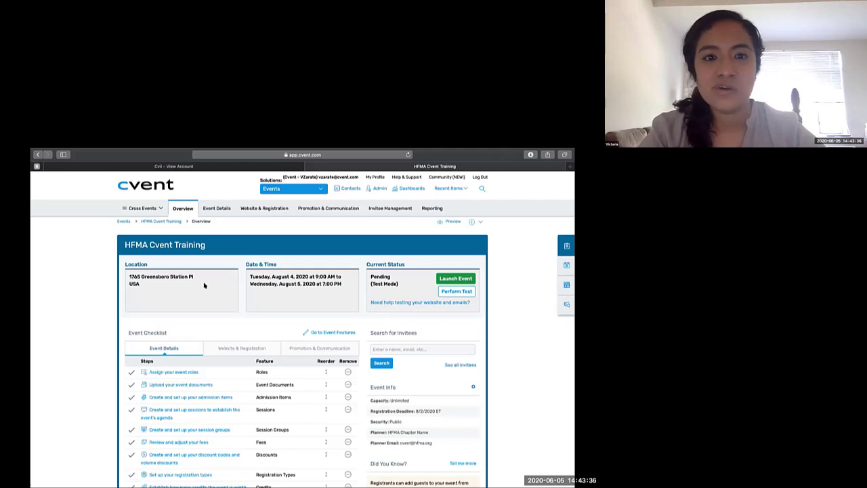
pyautogui.moveTo(216, 210)
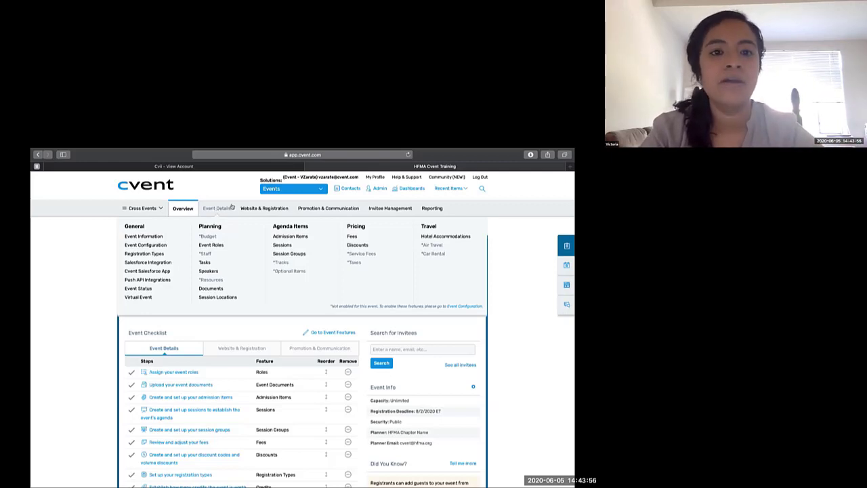
pyautogui.moveTo(248, 209)
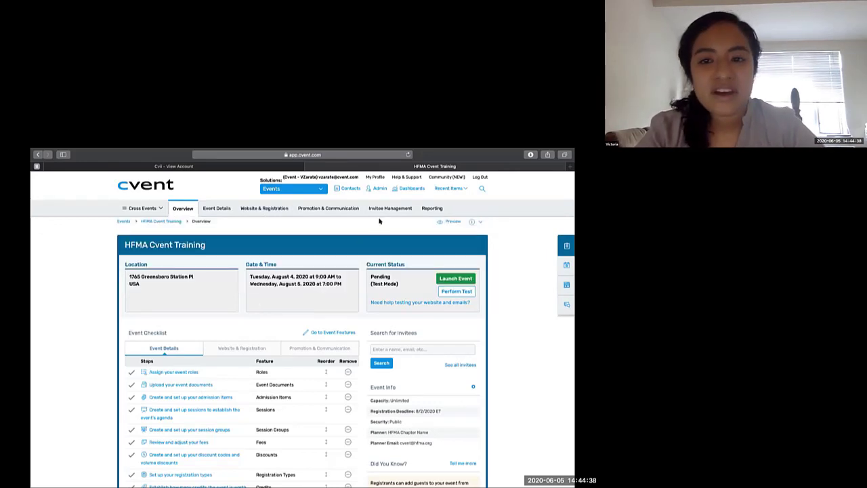
pyautogui.moveTo(383, 213)
pyautogui.moveTo(432, 209)
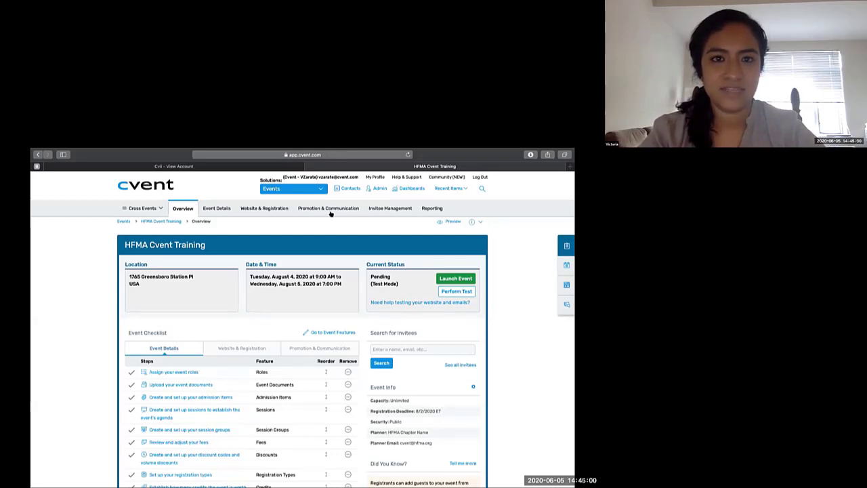
# - Go to the event's website settings and open its pages in Site Designer
pyautogui.moveTo(259, 214)
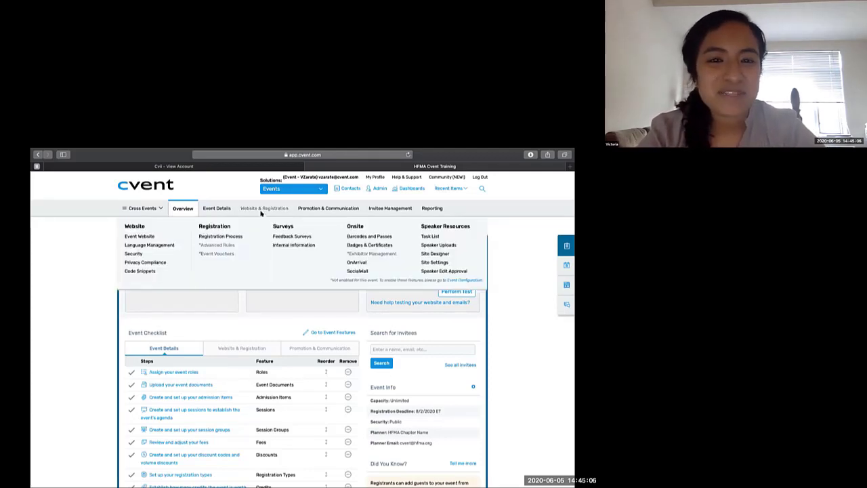
pyautogui.click(174, 235)
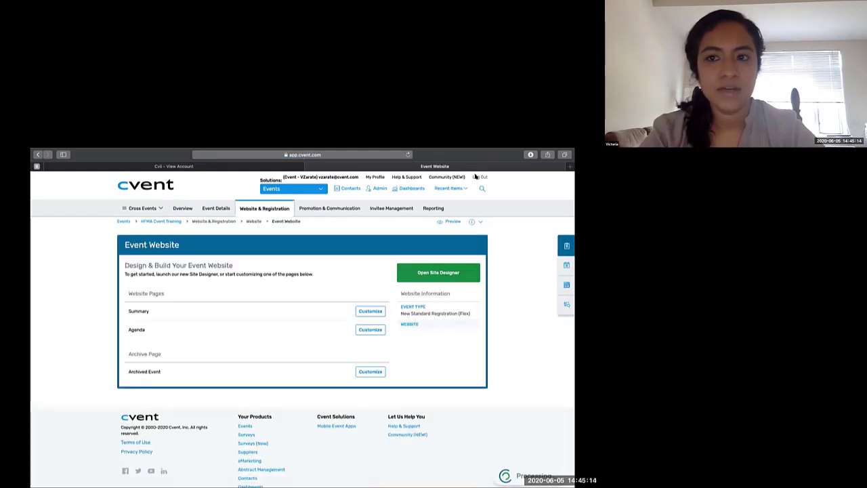
pyautogui.click(430, 271)
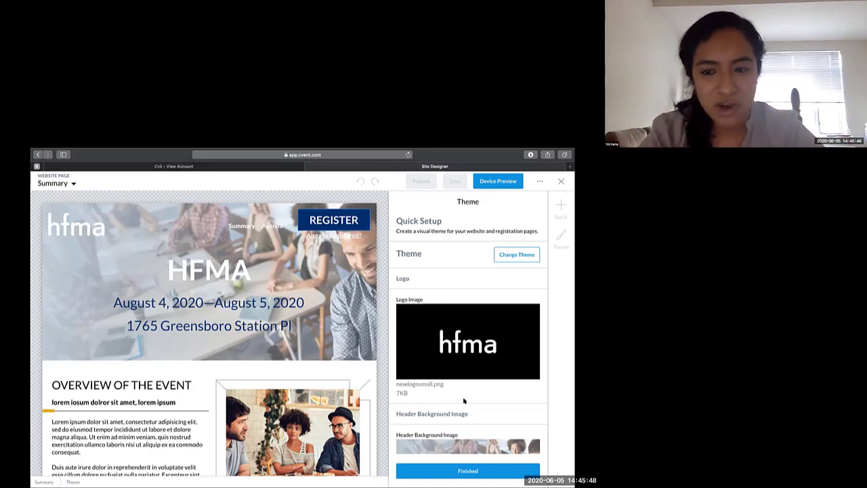
# - Look through the library's 2019 AZHFMA Fall Conference folder for a replacement header background image, and return to the theme settings
pyautogui.moveTo(459, 353)
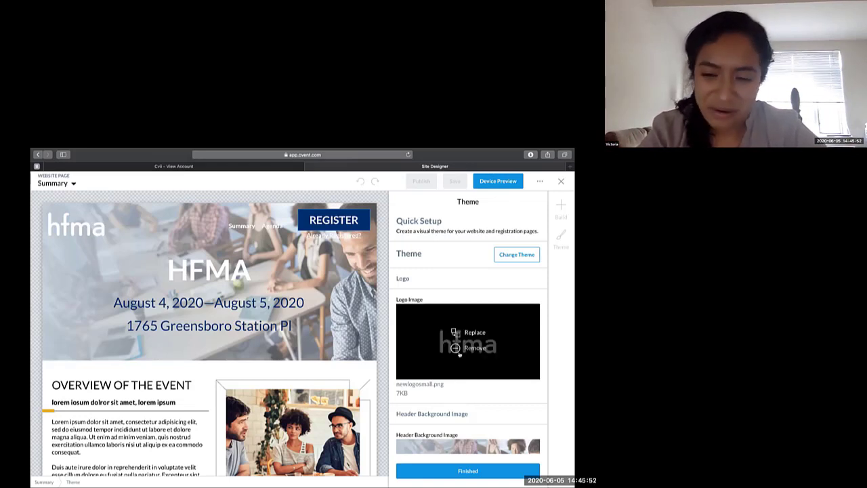
pyautogui.scroll(-2, 469, 381)
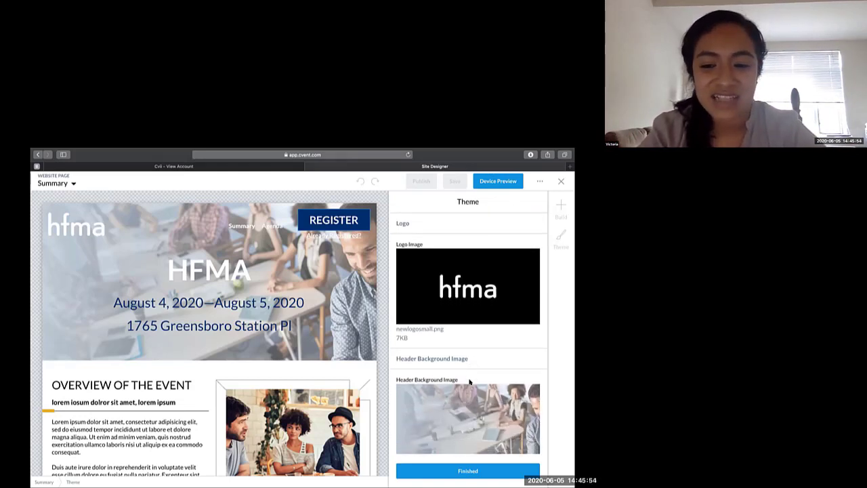
pyautogui.moveTo(470, 393)
pyautogui.scroll(-1, 470, 393)
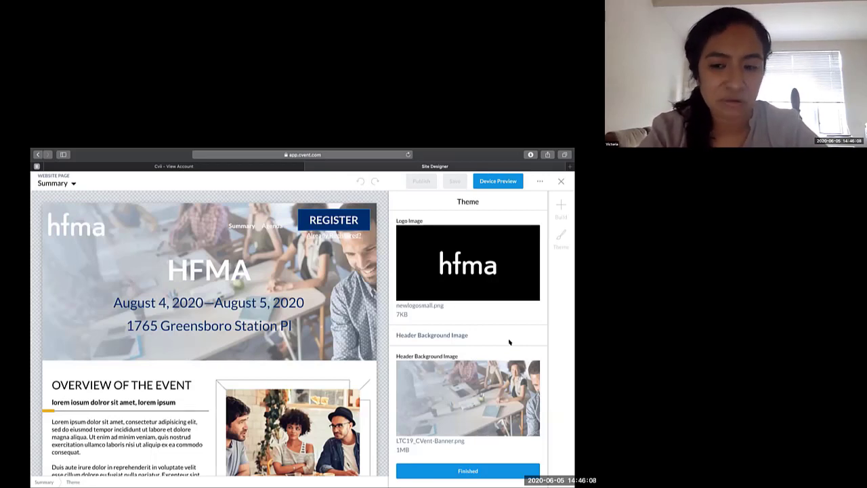
pyautogui.scroll(-2, 509, 343)
pyautogui.moveTo(482, 337)
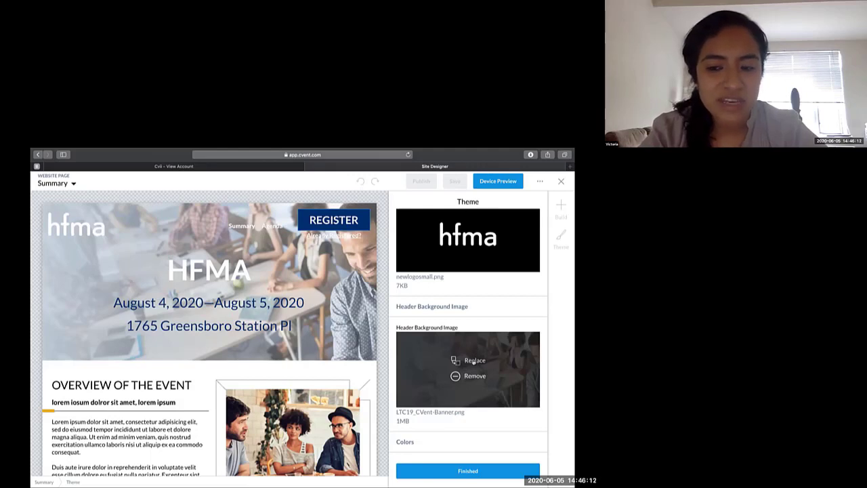
pyautogui.click(474, 361)
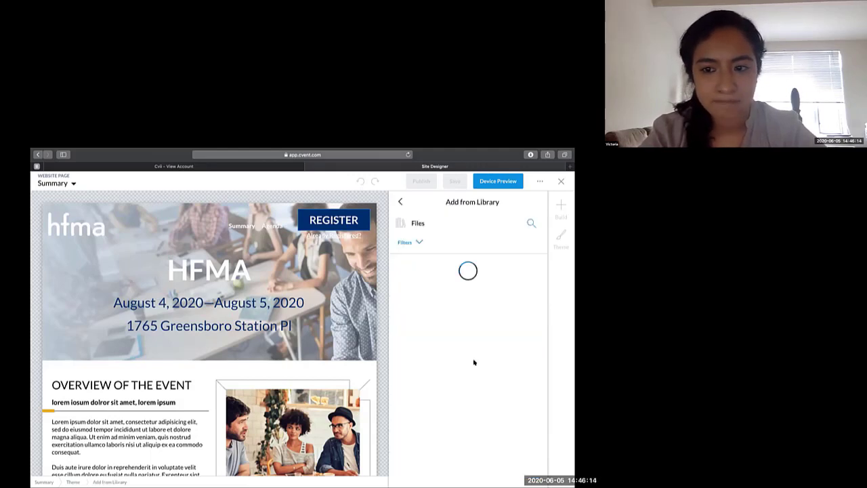
pyautogui.scroll(-2, 475, 363)
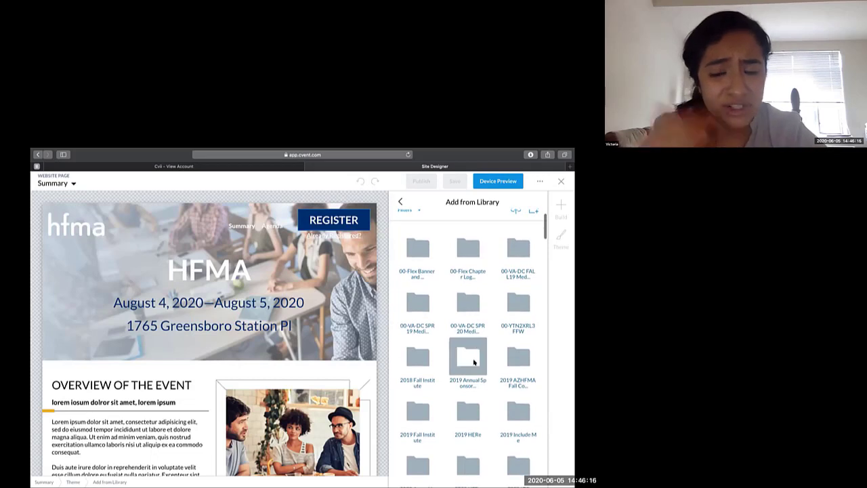
pyautogui.scroll(-1, 474, 361)
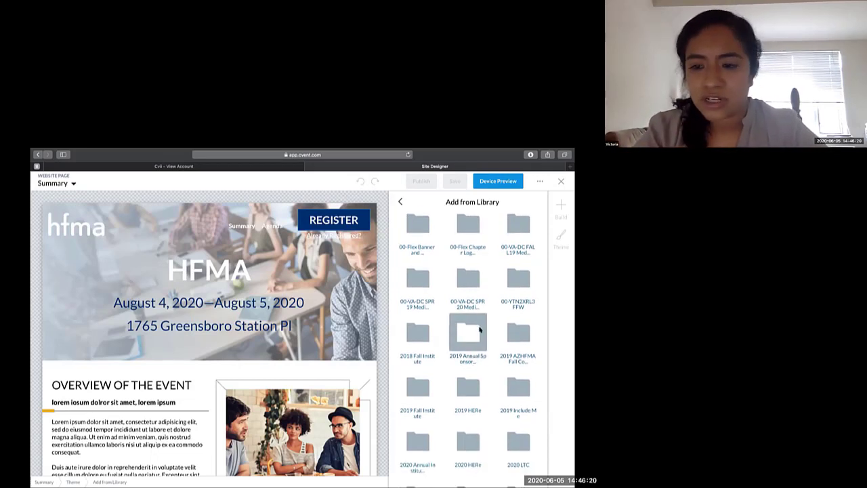
pyautogui.click(512, 339)
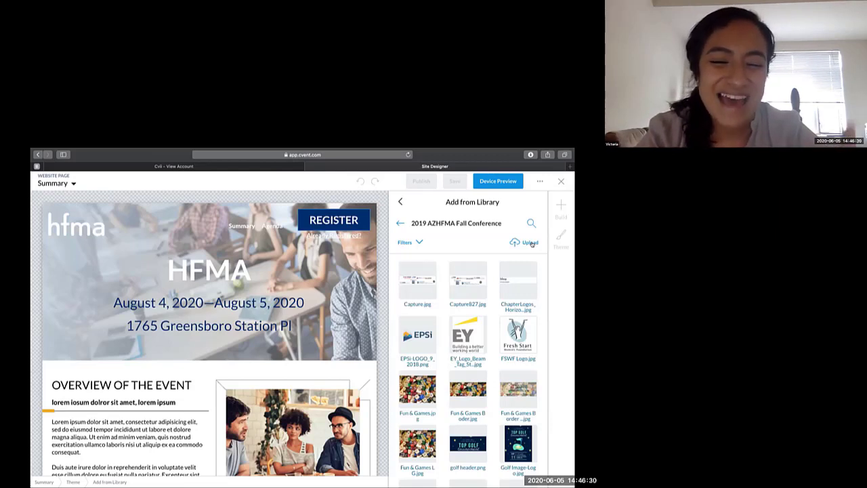
pyautogui.click(399, 202)
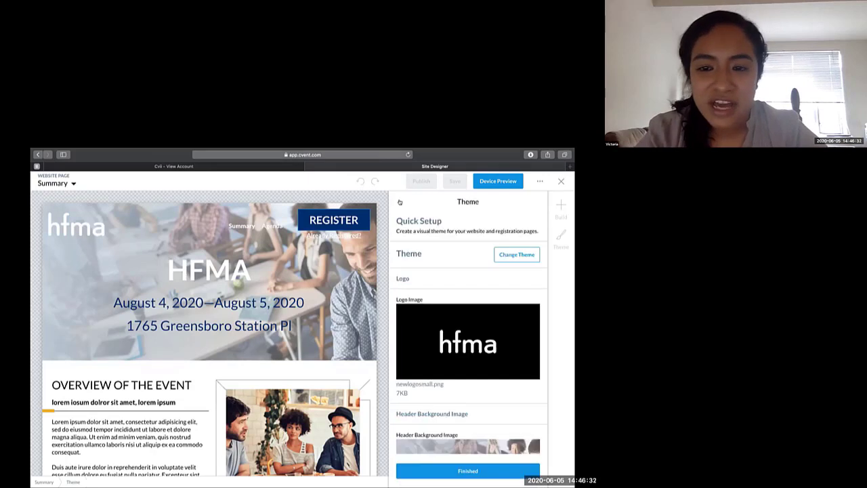
# - Examine the theme's custom color settings, including the color picker for Color 2
pyautogui.scroll(-1, 447, 296)
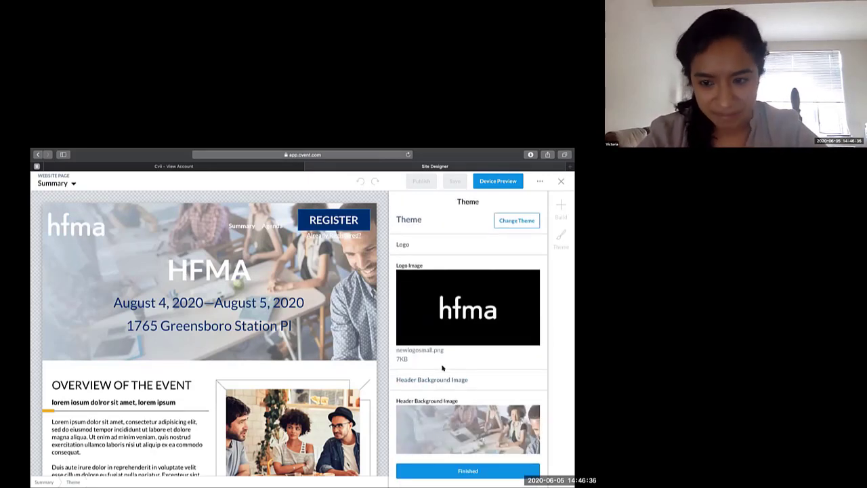
pyautogui.scroll(-1, 443, 368)
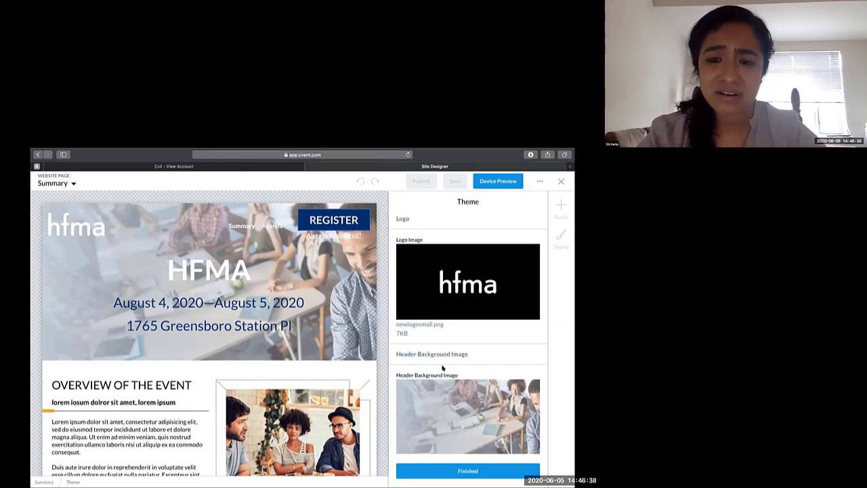
pyautogui.scroll(-4, 443, 368)
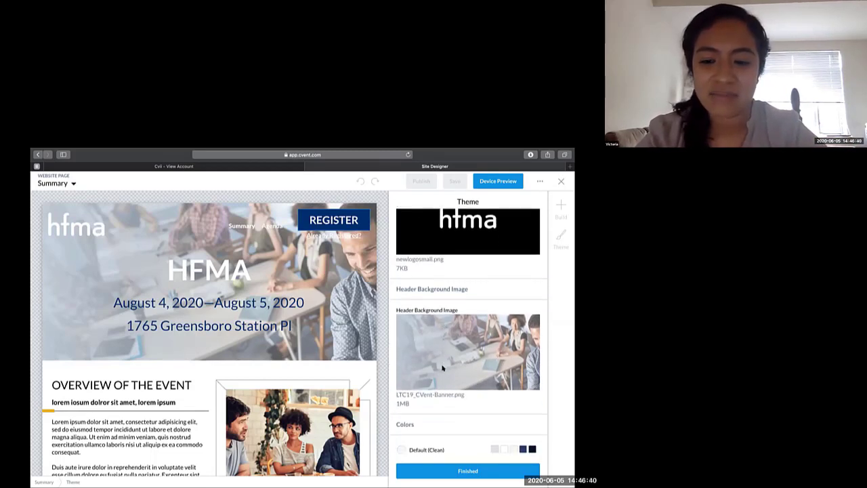
pyautogui.scroll(-2, 442, 368)
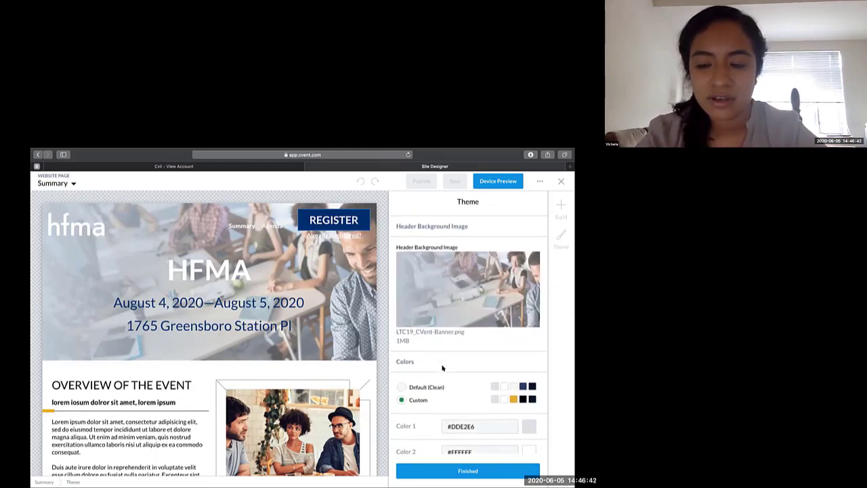
pyautogui.scroll(-1, 441, 367)
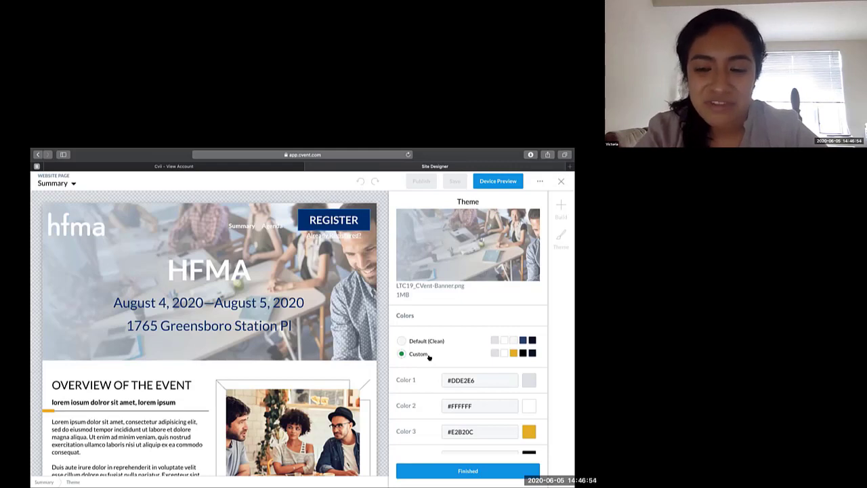
pyautogui.scroll(-2, 428, 357)
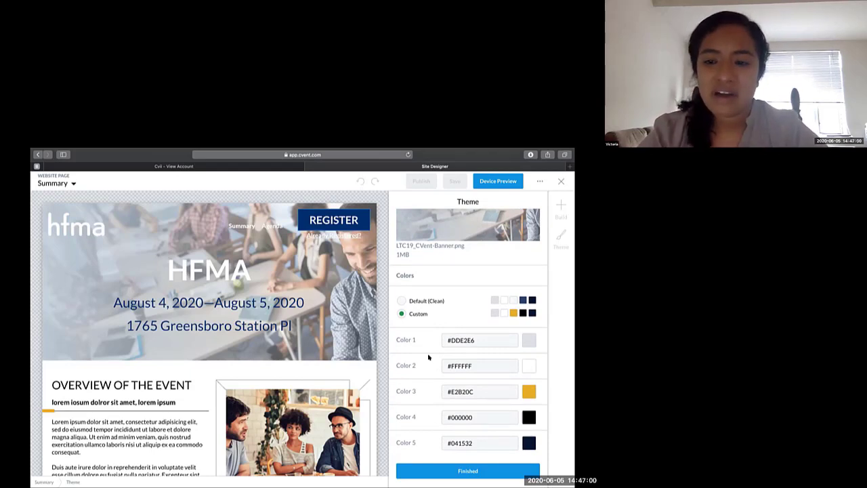
pyautogui.scroll(-1, 428, 357)
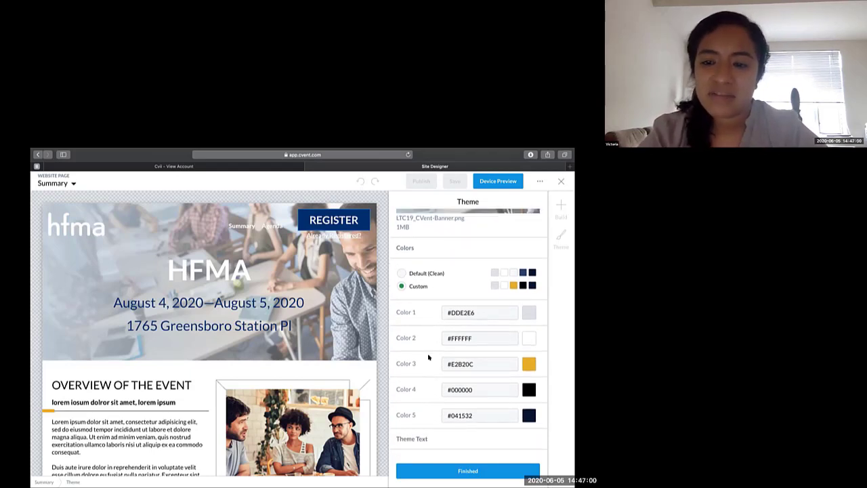
pyautogui.click(528, 340)
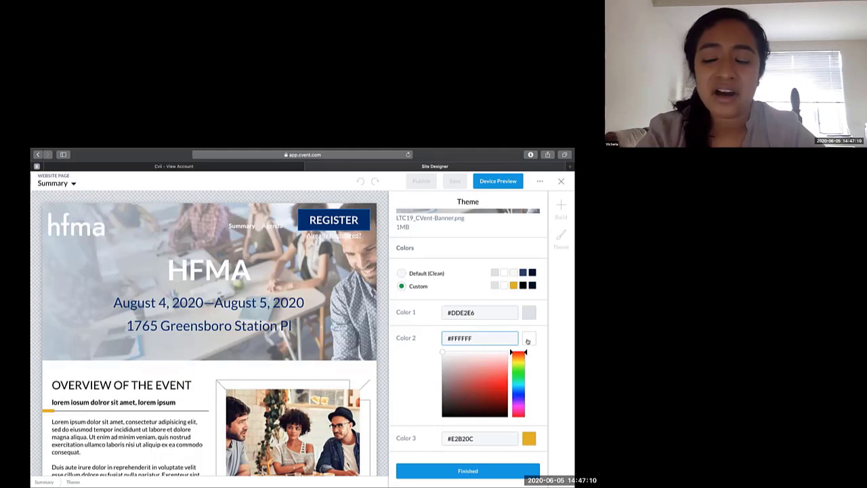
pyautogui.click(528, 340)
pyautogui.click(528, 341)
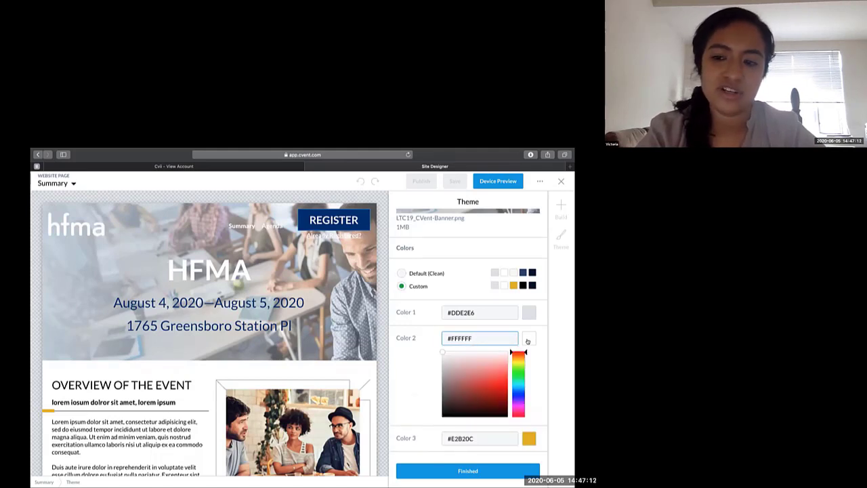
pyautogui.click(528, 340)
pyautogui.click(527, 340)
pyautogui.click(406, 364)
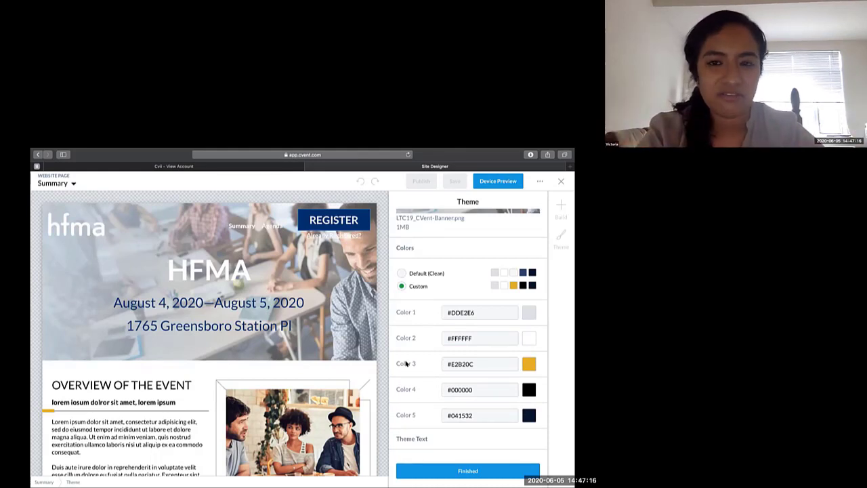
# - Finish the theme settings, then review the list of website pages and the Summary page's content
pyautogui.scroll(-3, 406, 364)
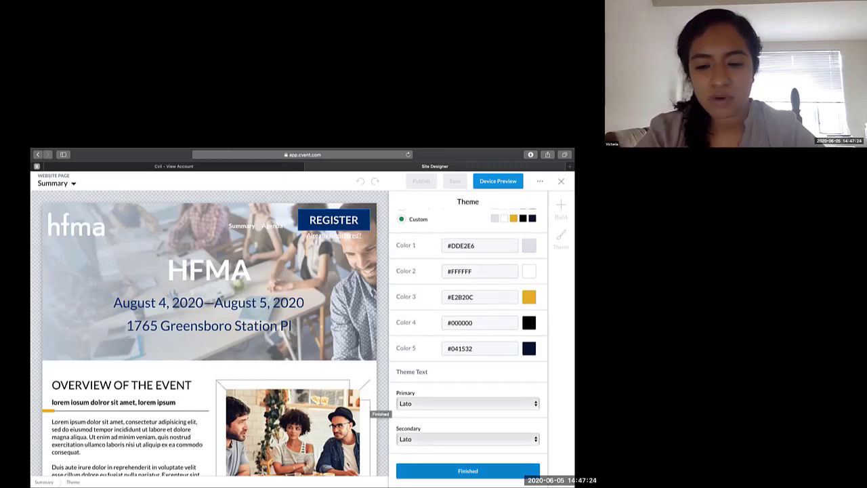
pyautogui.click(429, 468)
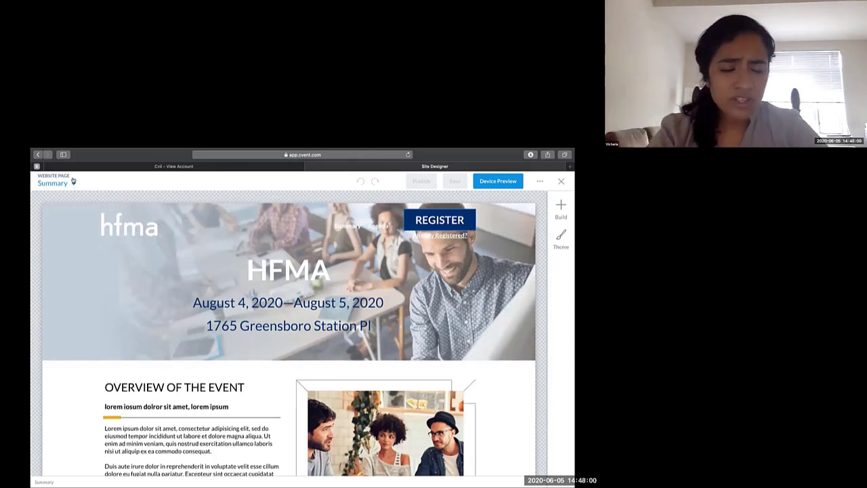
pyautogui.click(74, 181)
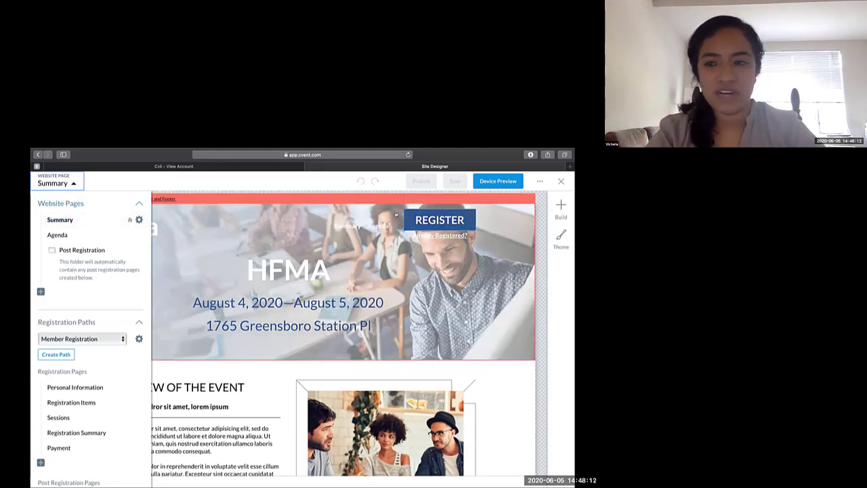
pyautogui.click(541, 233)
pyautogui.scroll(-5, 540, 232)
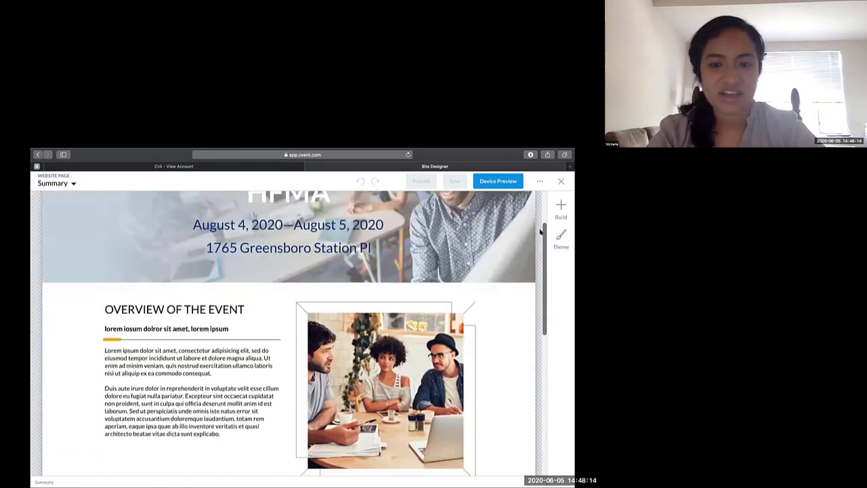
pyautogui.scroll(5, 540, 232)
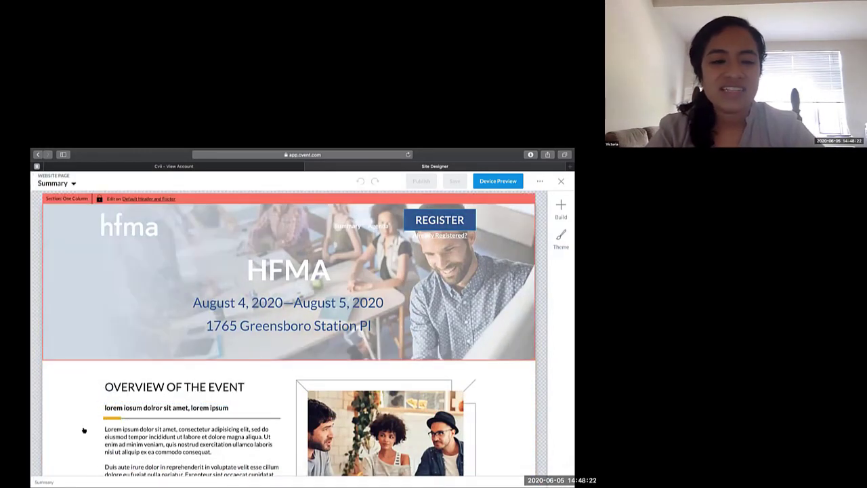
# - Open the Agenda website page and inspect its page settings, cancelling without making changes
pyautogui.click(66, 183)
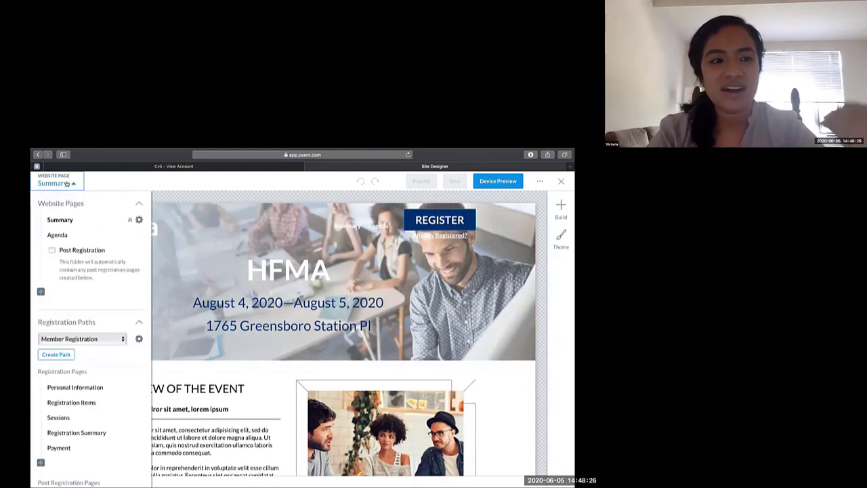
pyautogui.doubleClick(58, 234)
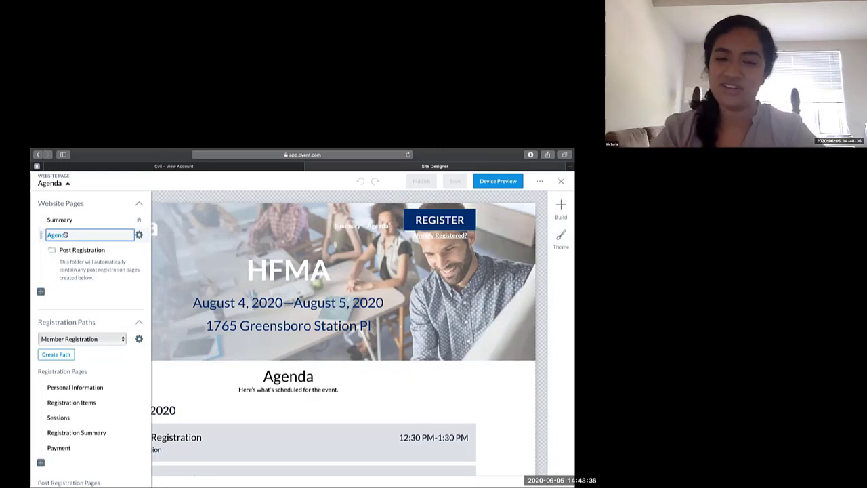
pyautogui.click(138, 235)
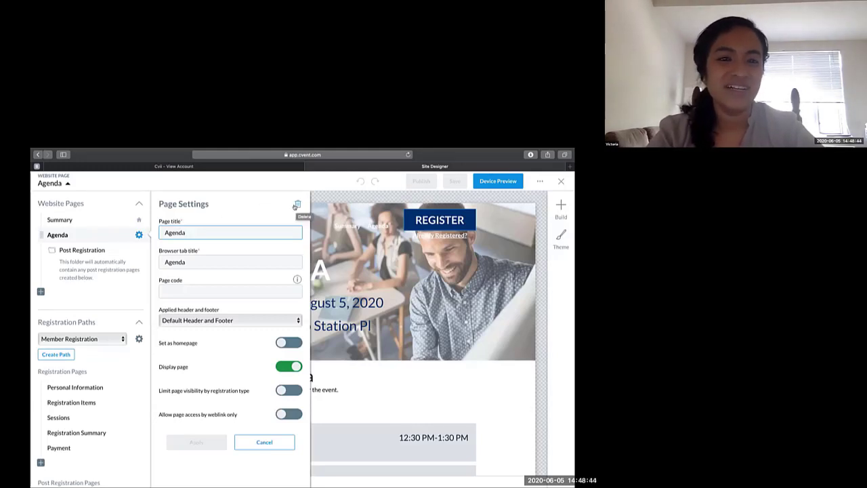
pyautogui.click(71, 298)
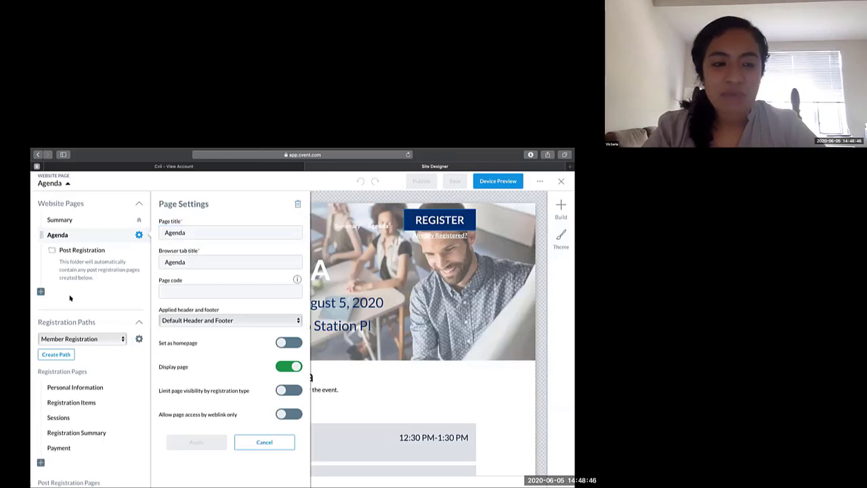
pyautogui.click(264, 442)
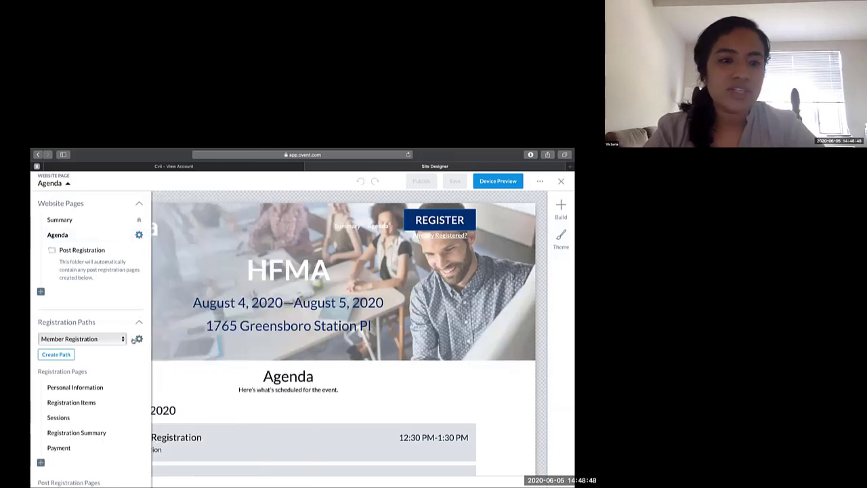
# - Create a new website page titled FAQ and place it between Summary and Agenda in the page order
pyautogui.moveTo(73, 294)
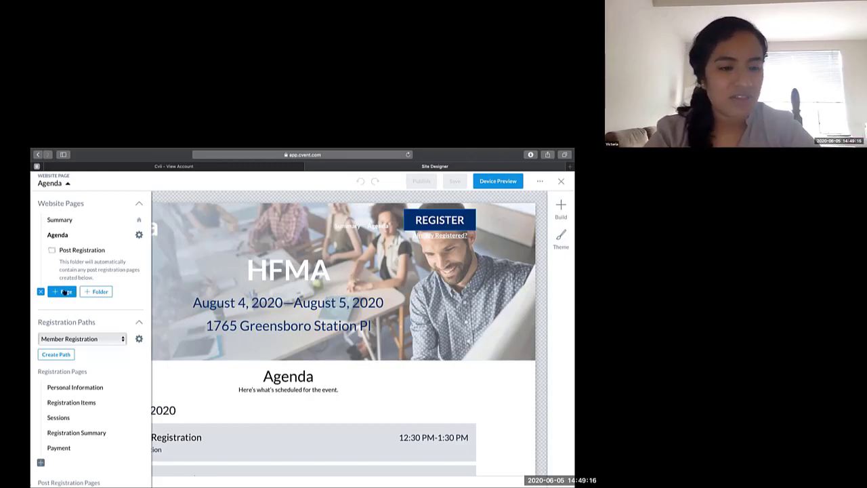
pyautogui.click(65, 291)
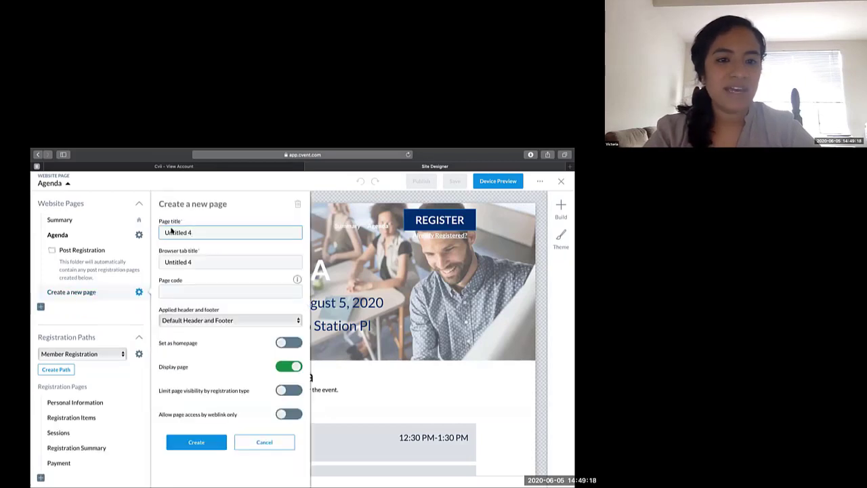
pyautogui.moveTo(193, 232); pyautogui.dragTo(160, 233)
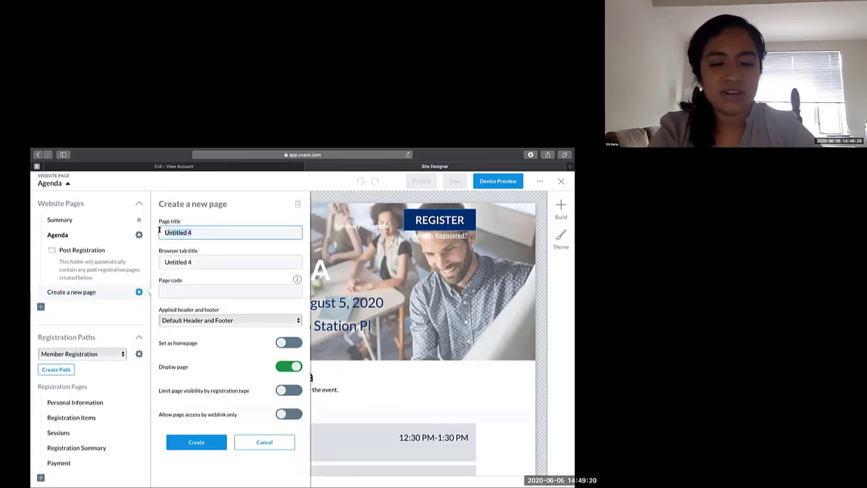
pyautogui.write('FAQ')
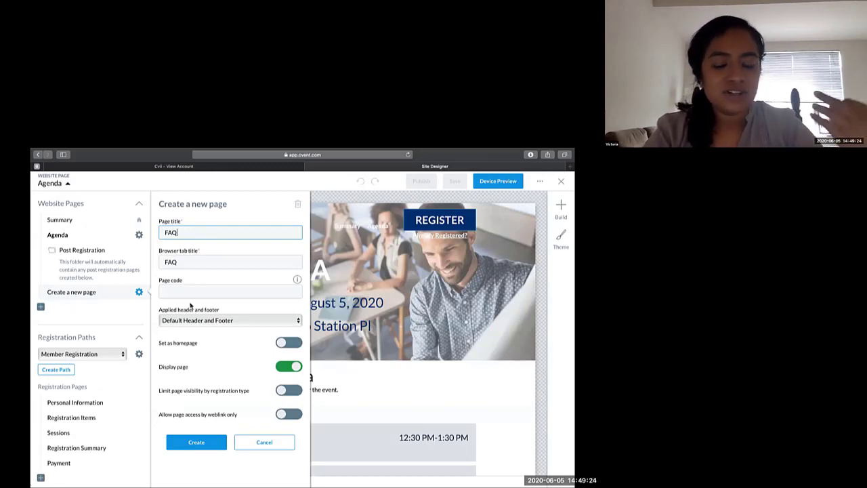
pyautogui.click(195, 441)
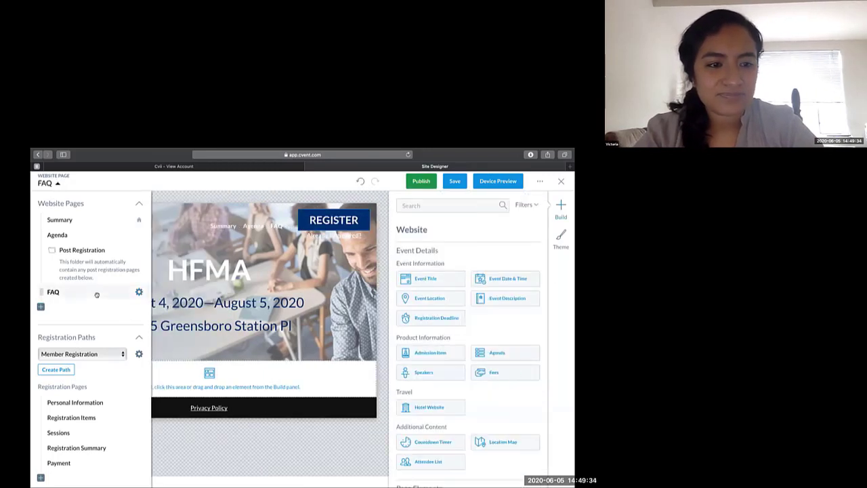
pyautogui.moveTo(93, 290); pyautogui.dragTo(93, 233)
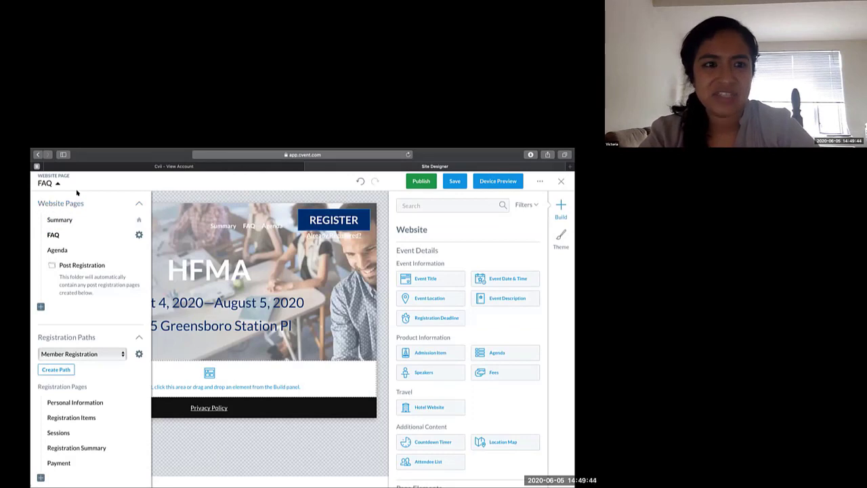
pyautogui.click(107, 180)
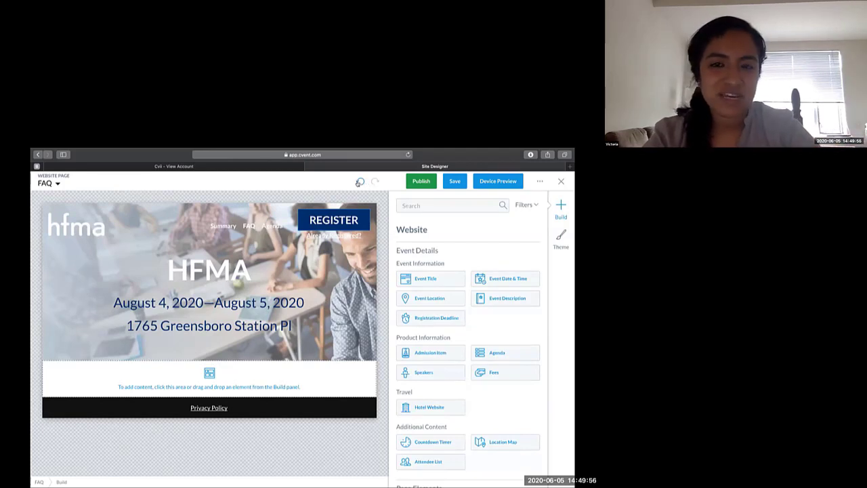
# - Undo and redo the FAQ page's reordering, then save the website design
pyautogui.click(359, 181)
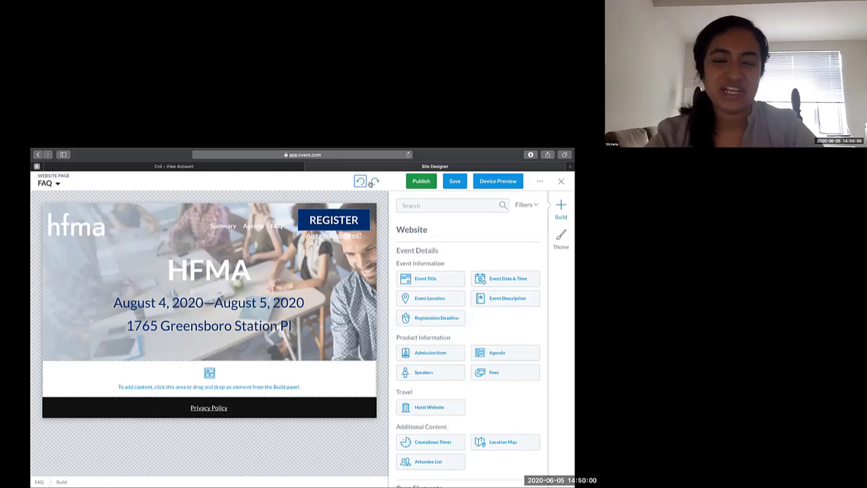
pyautogui.click(374, 181)
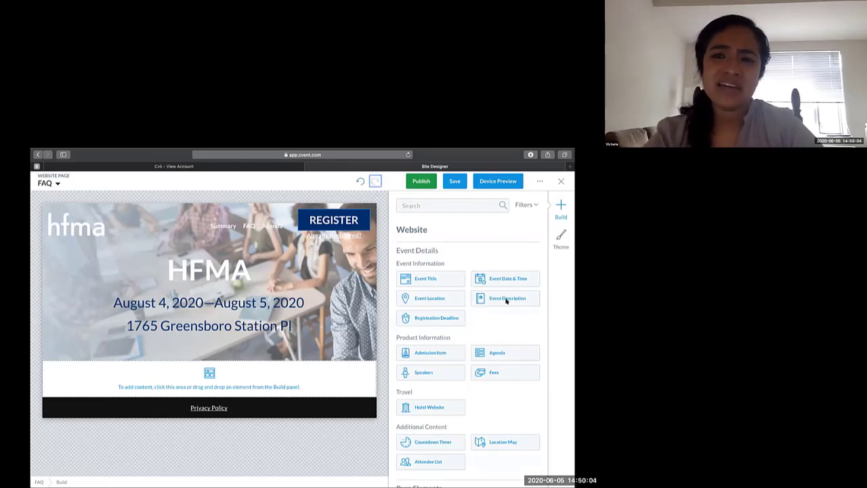
pyautogui.click(447, 180)
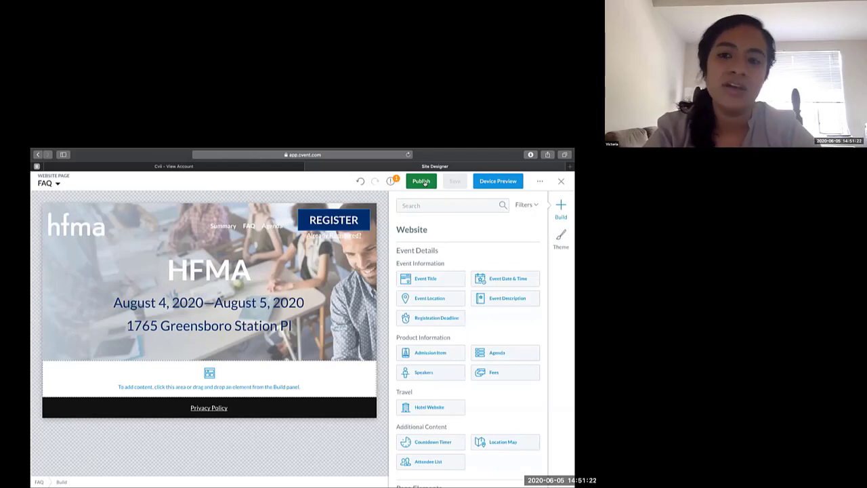
# - Open the device preview and look through the Summary page in the desktop layout
pyautogui.click(490, 182)
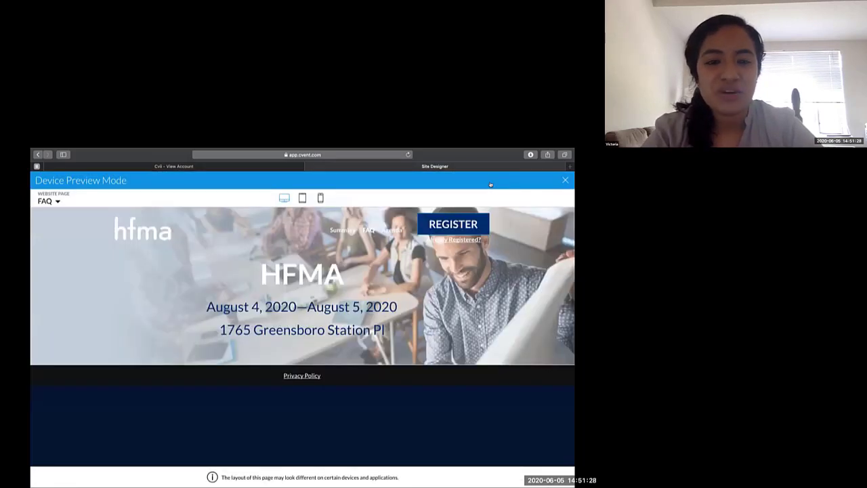
pyautogui.click(49, 201)
pyautogui.click(60, 235)
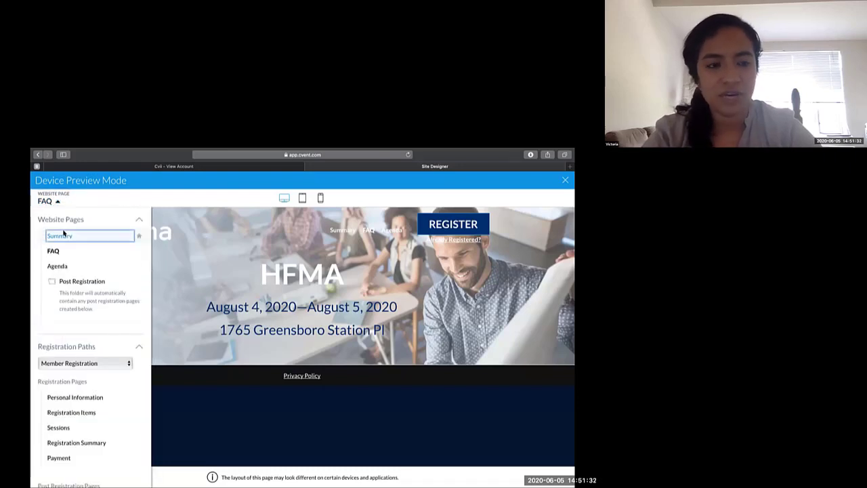
pyautogui.click(201, 196)
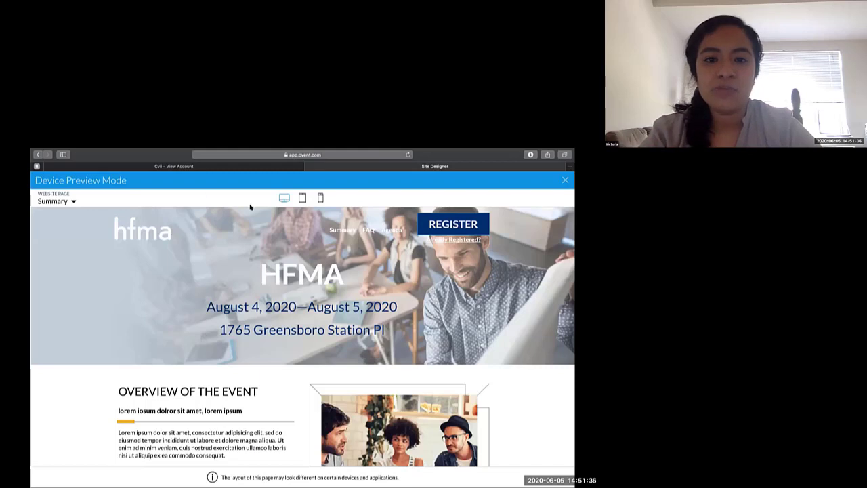
pyautogui.scroll(-3, 245, 249)
pyautogui.scroll(-1, 245, 249)
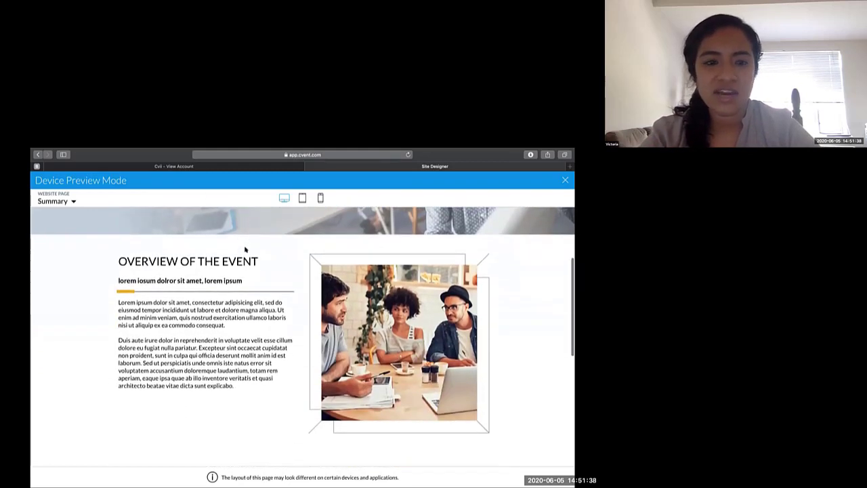
# - Preview the Summary page in the tablet and phone layouts, reviewing its header, overview and countdown sections
pyautogui.click(302, 199)
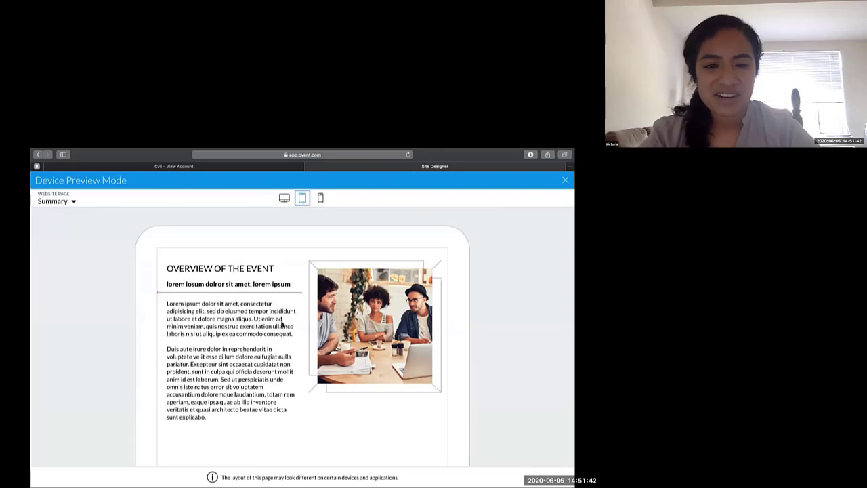
pyautogui.scroll(4, 282, 324)
pyautogui.scroll(-6, 281, 324)
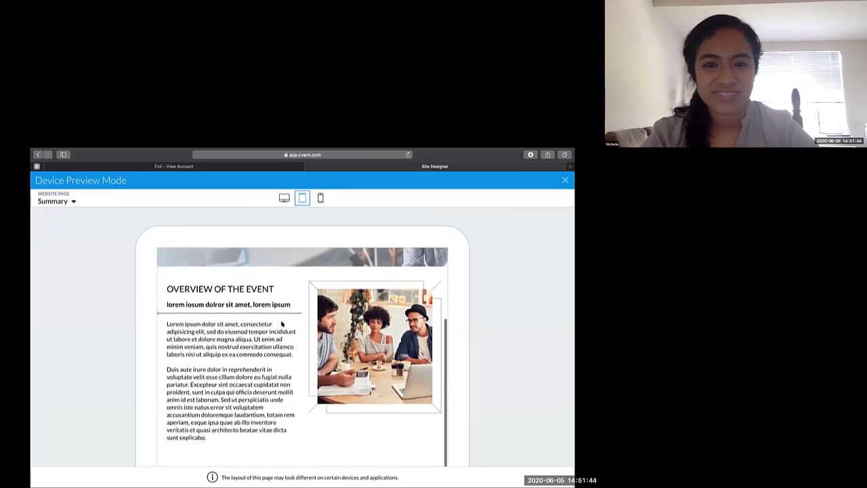
pyautogui.click(320, 198)
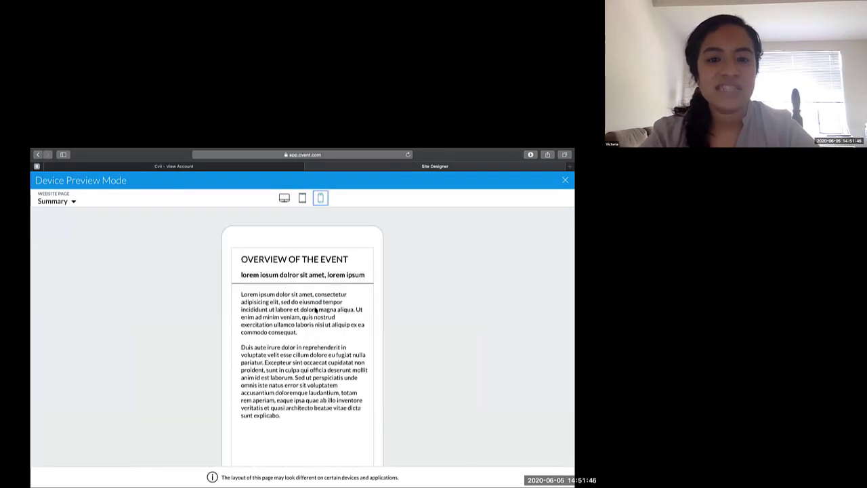
pyautogui.scroll(4, 315, 310)
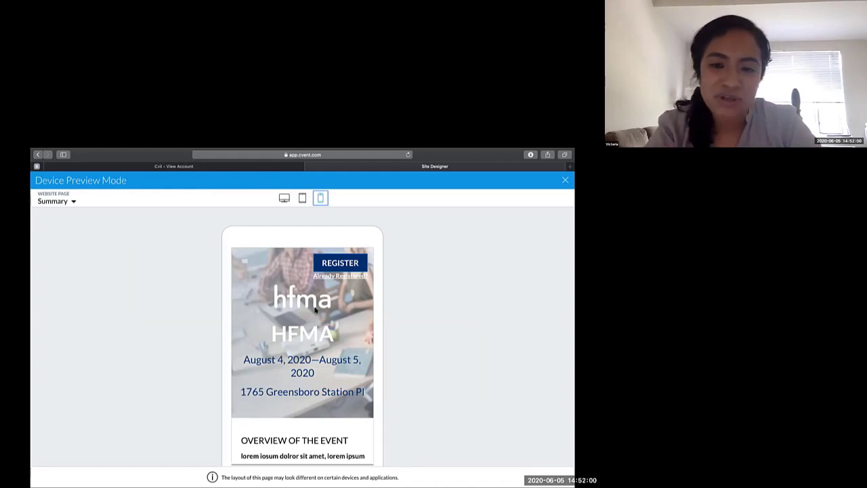
pyautogui.scroll(-10, 315, 308)
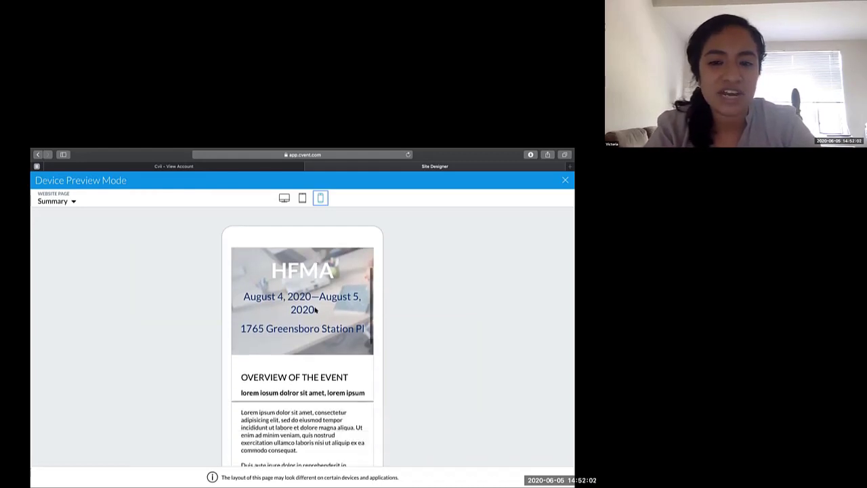
pyautogui.scroll(-5, 315, 308)
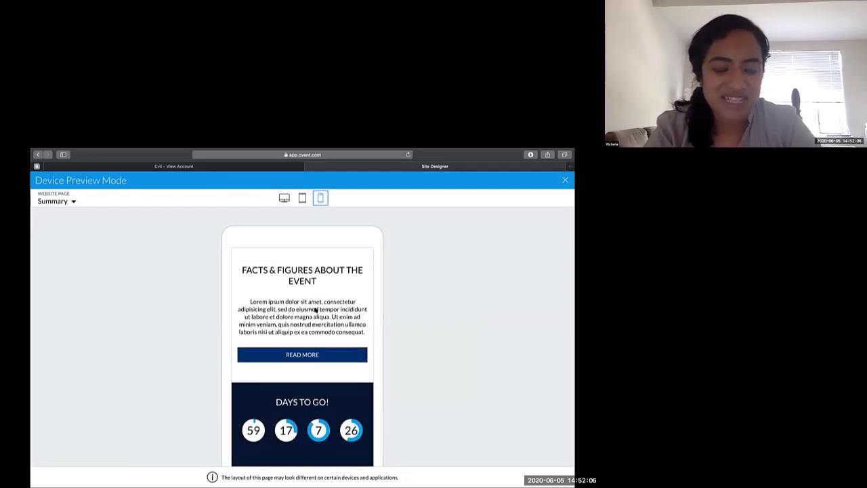
pyautogui.scroll(1, 315, 308)
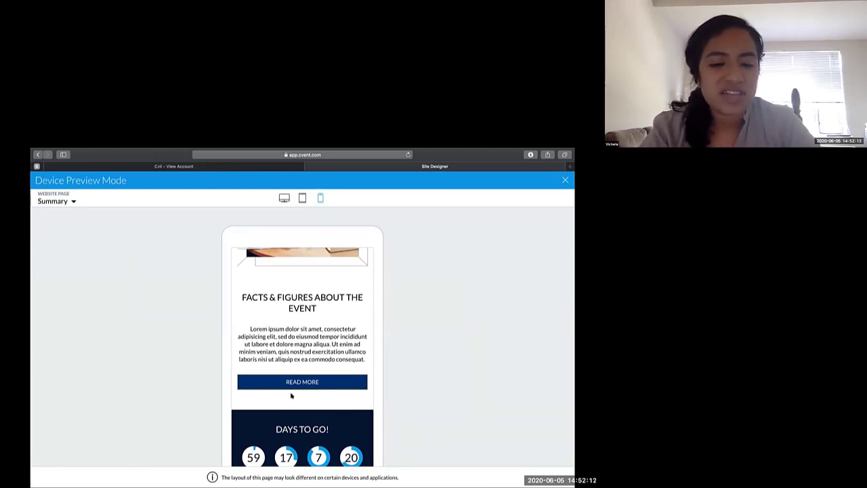
pyautogui.scroll(-2, 290, 396)
pyautogui.rightClick(295, 351)
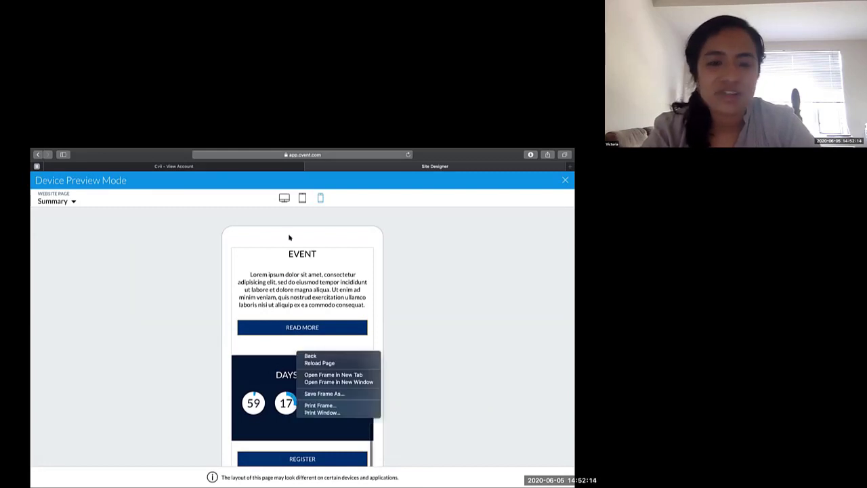
# - Switch the Summary page preview back to the desktop layout and exit the device preview
pyautogui.click(284, 198)
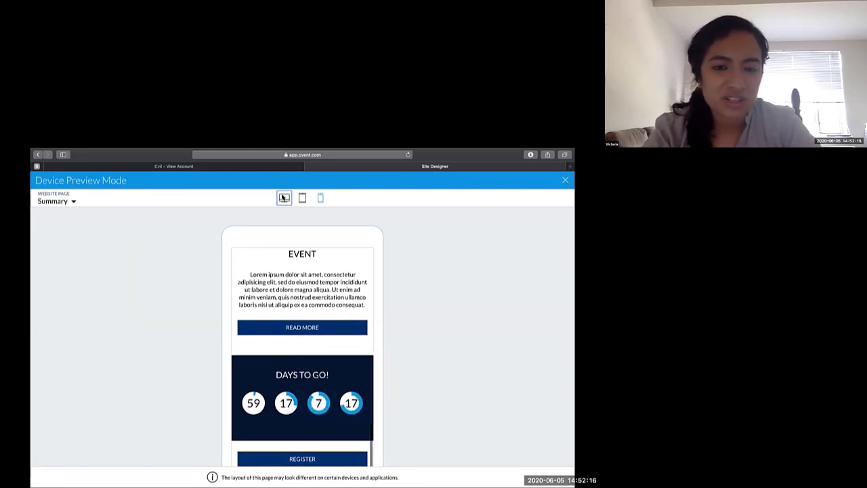
pyautogui.click(284, 198)
pyautogui.scroll(5, 334, 322)
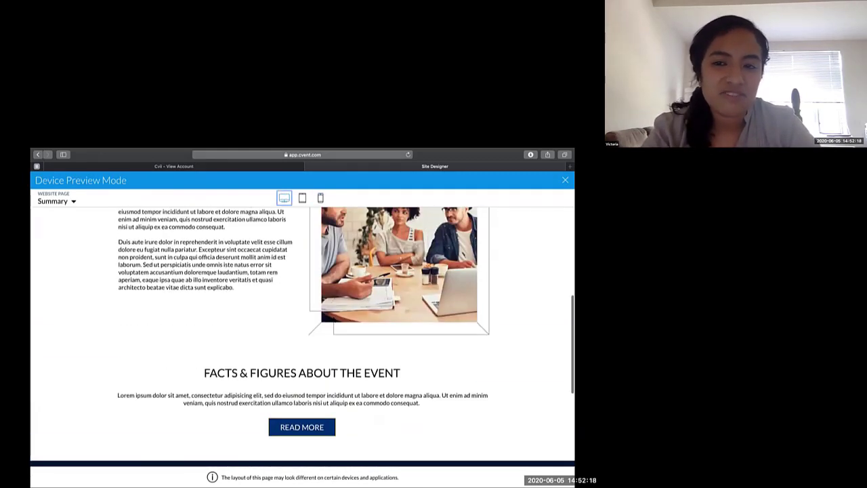
pyautogui.click(565, 180)
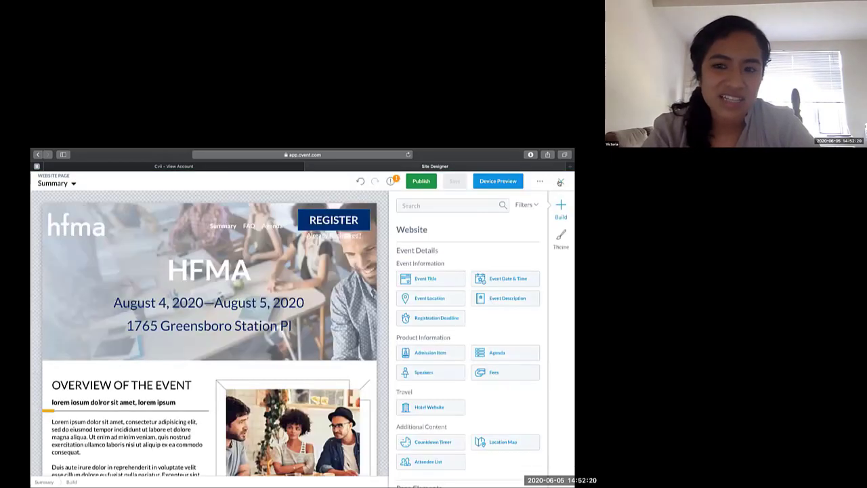
# - Exit and reopen Site Designer, review the website's version history, and return to the Summary page
pyautogui.click(560, 181)
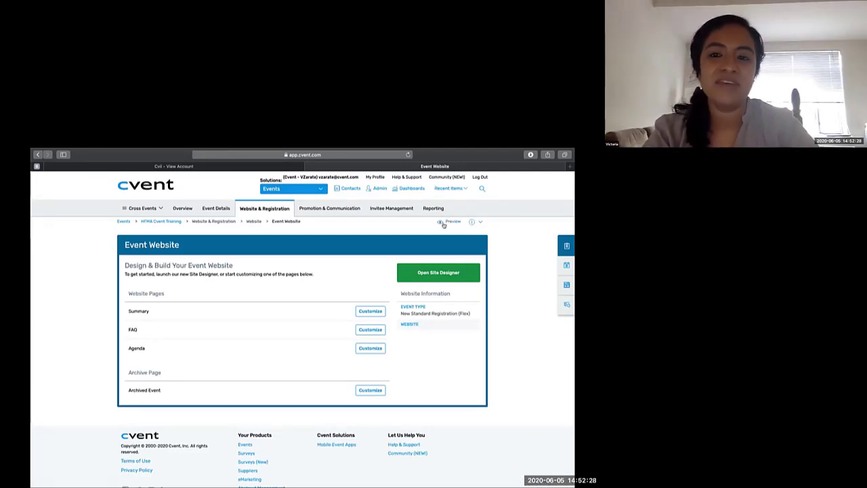
pyautogui.click(420, 271)
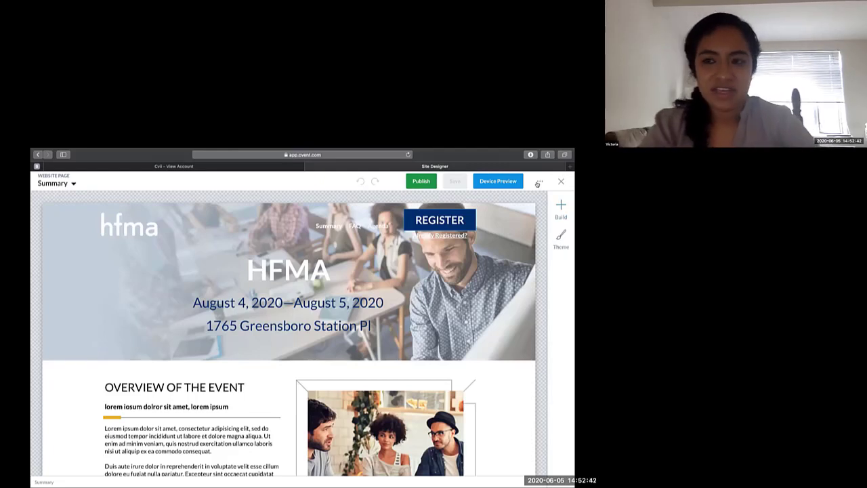
pyautogui.click(538, 182)
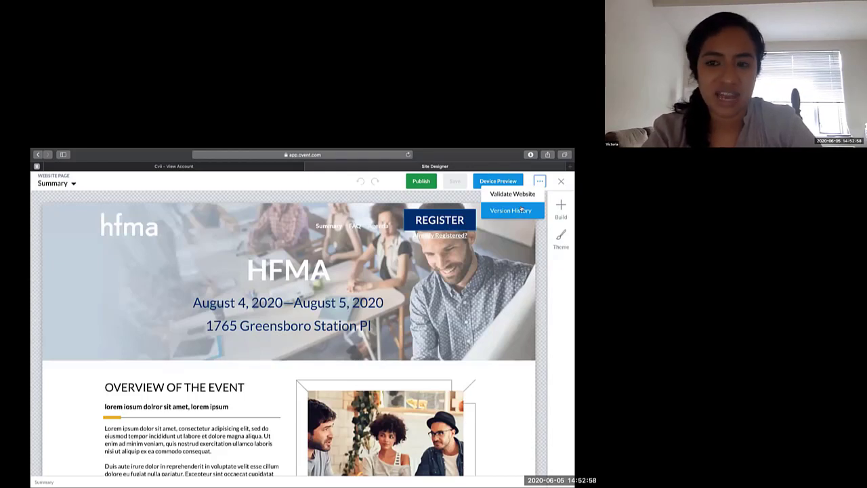
pyautogui.click(522, 210)
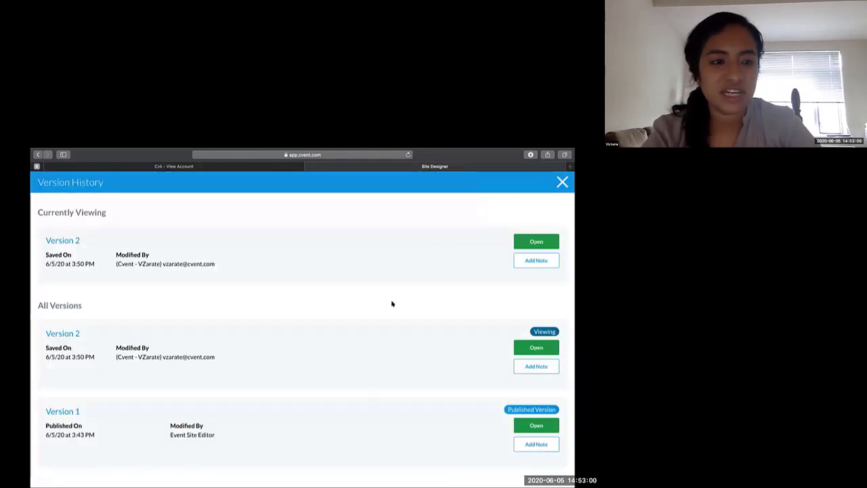
pyautogui.scroll(-2, 390, 303)
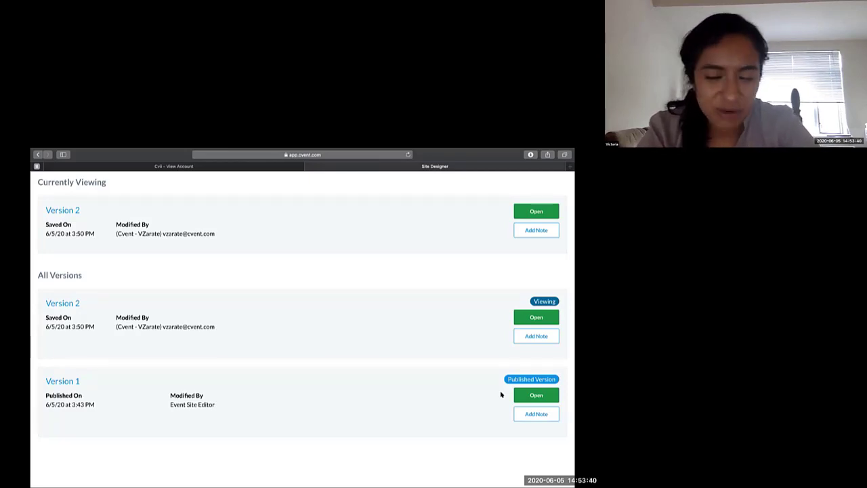
pyautogui.scroll(1, 502, 394)
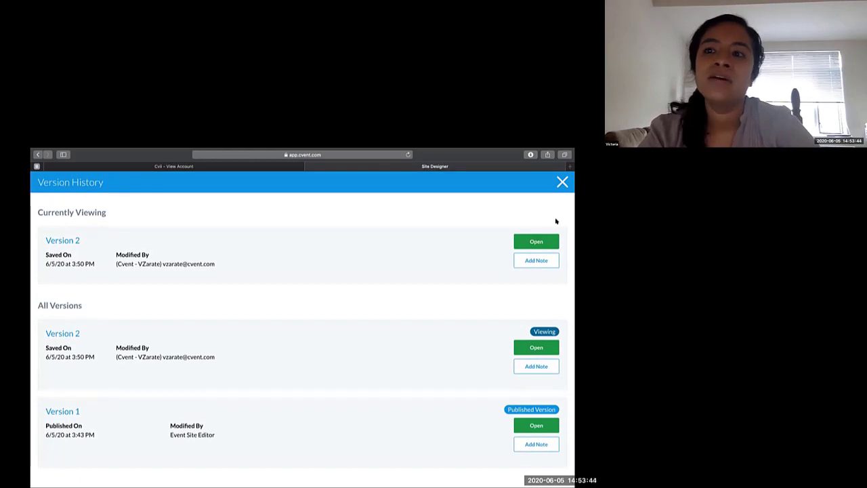
pyautogui.click(562, 181)
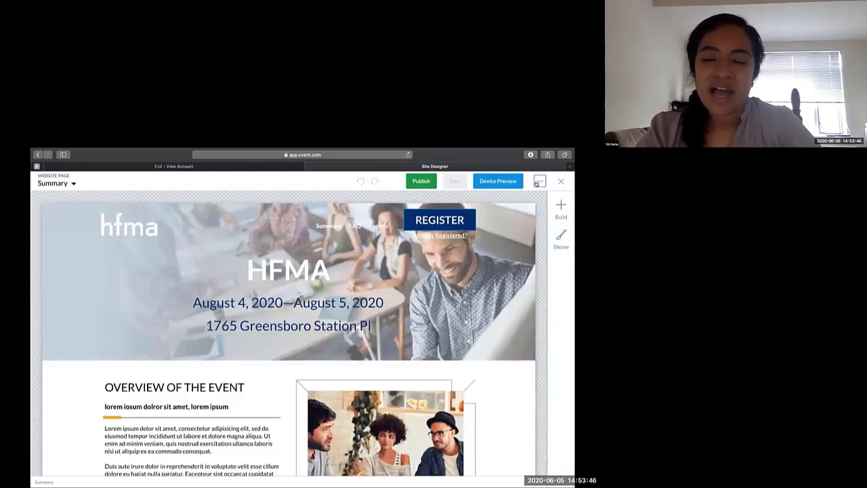
# - Validate the website, review the listed issues, and dismiss the validation report
pyautogui.click(536, 182)
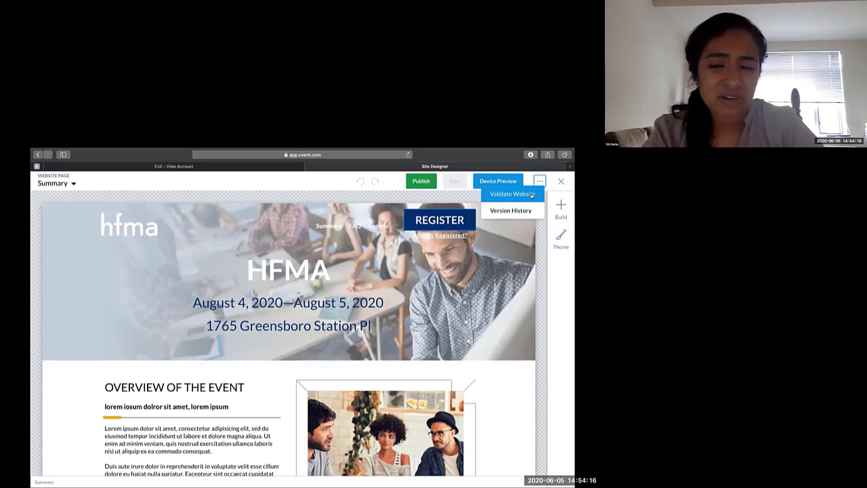
pyautogui.click(532, 194)
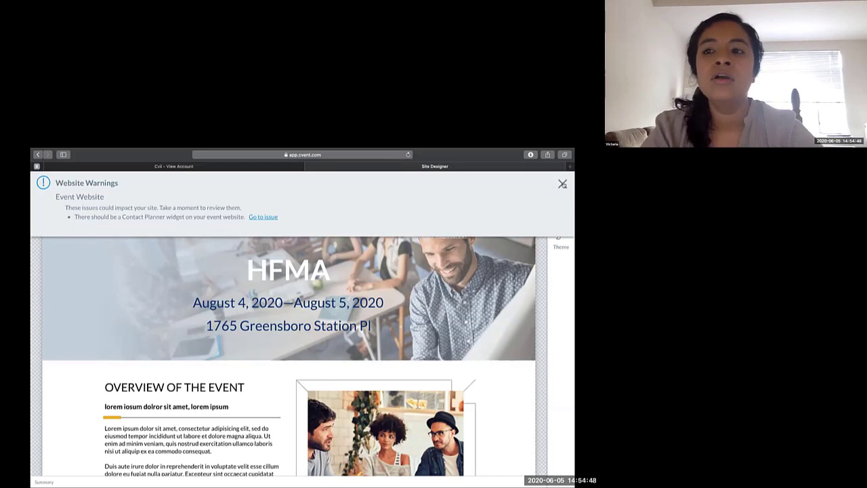
pyautogui.click(562, 183)
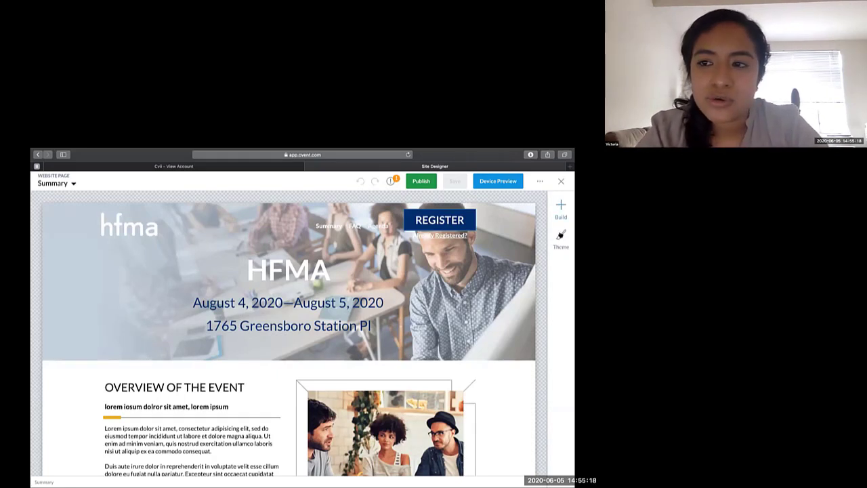
# - Open the theme settings and review the text styling options alongside the Summary page's overview, facts and countdown sections
pyautogui.click(560, 238)
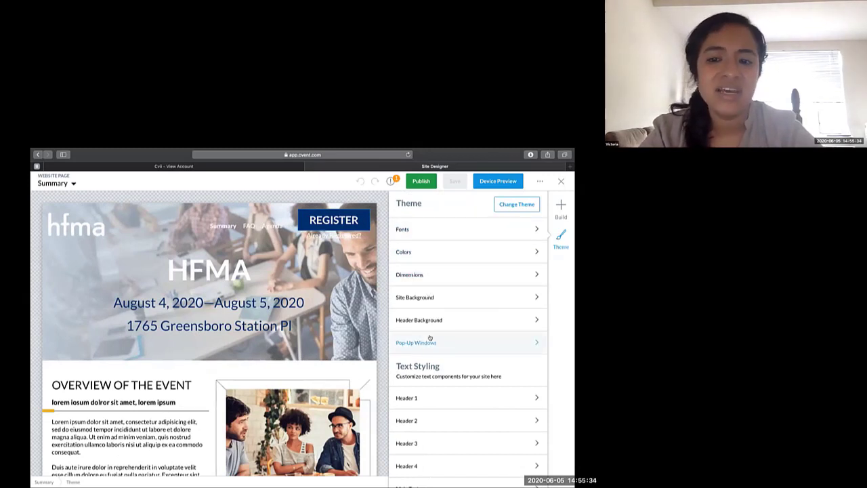
pyautogui.scroll(-3, 430, 338)
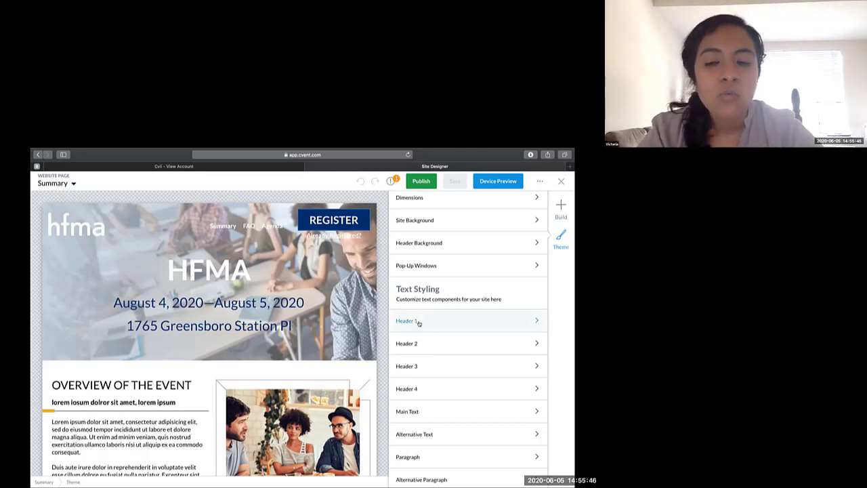
pyautogui.scroll(-1, 423, 342)
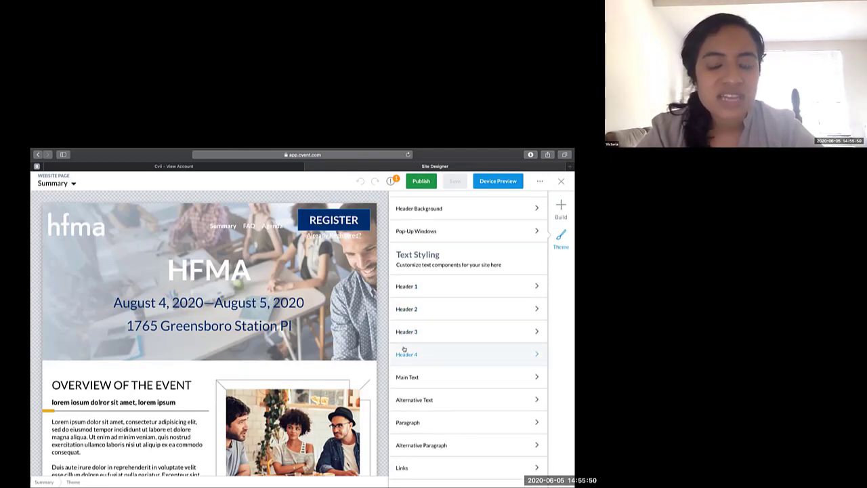
pyautogui.scroll(-2, 385, 348)
pyautogui.scroll(-10, 384, 348)
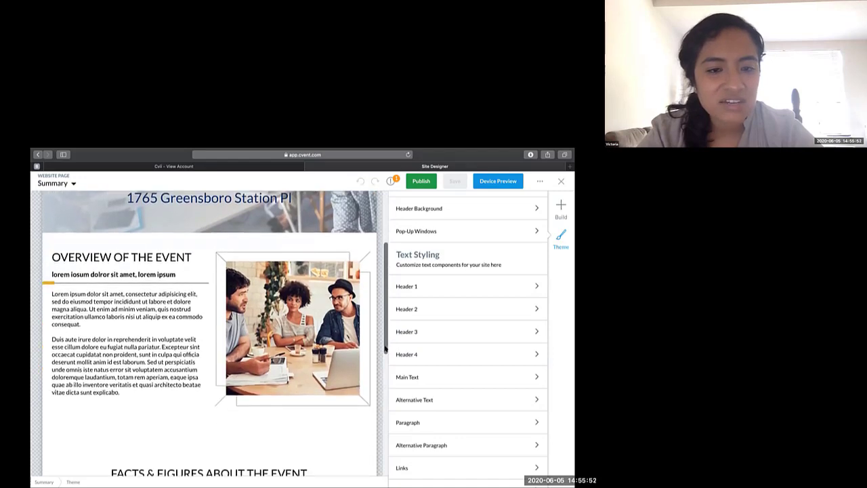
pyautogui.scroll(-1, 385, 348)
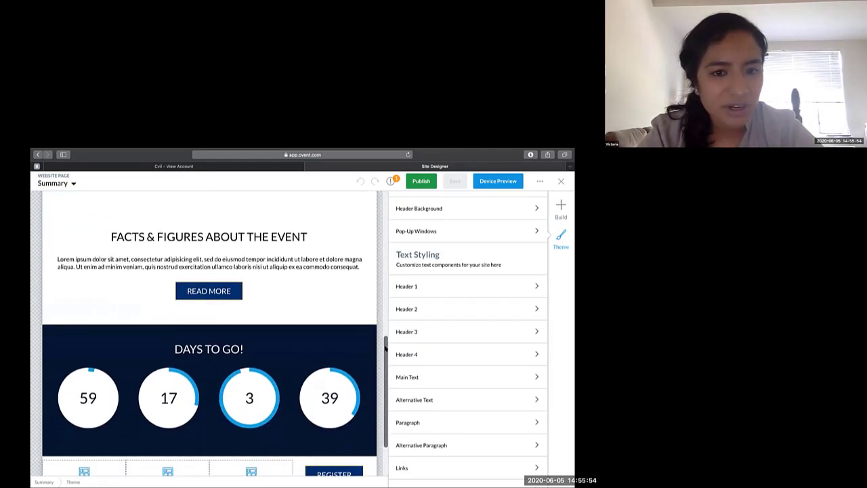
pyautogui.scroll(5, 385, 349)
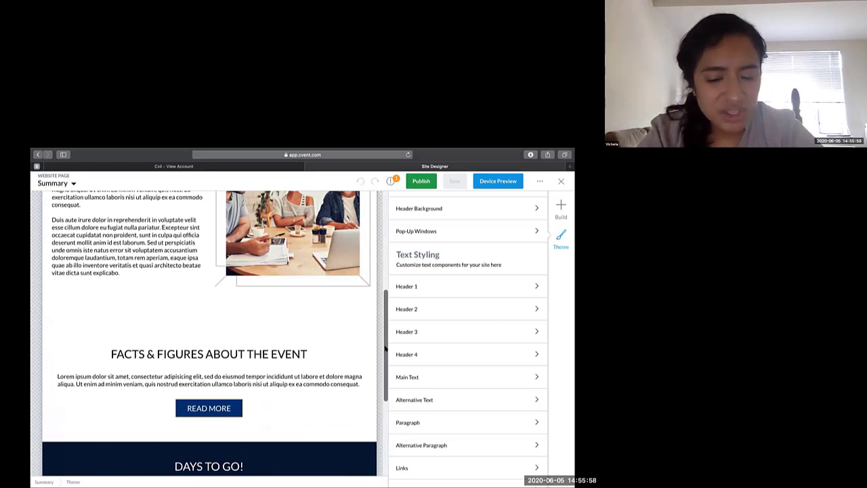
# - Review the Header 1 text style settings in the theme and return to the list of theme options
pyautogui.click(436, 292)
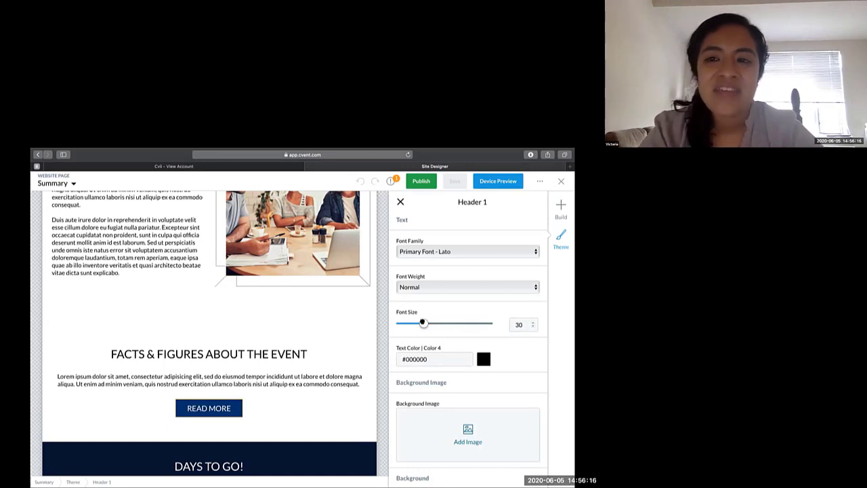
pyautogui.moveTo(458, 202); pyautogui.dragTo(488, 203)
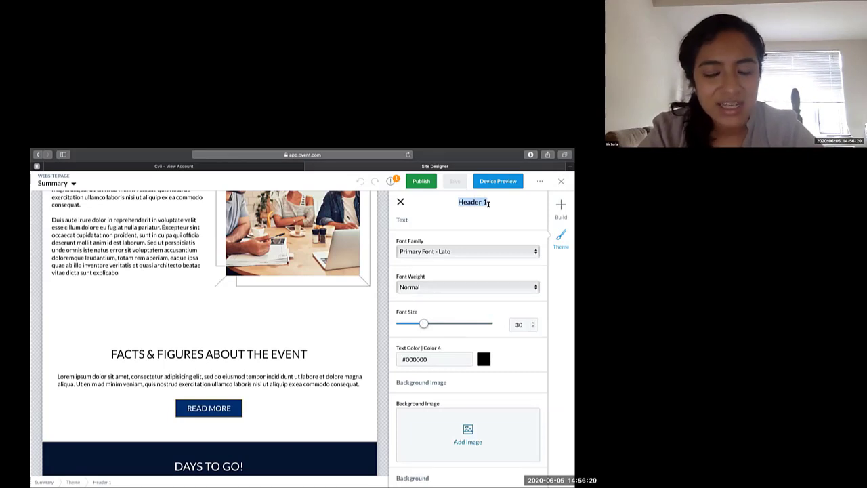
pyautogui.click(401, 201)
pyautogui.scroll(-1, 416, 421)
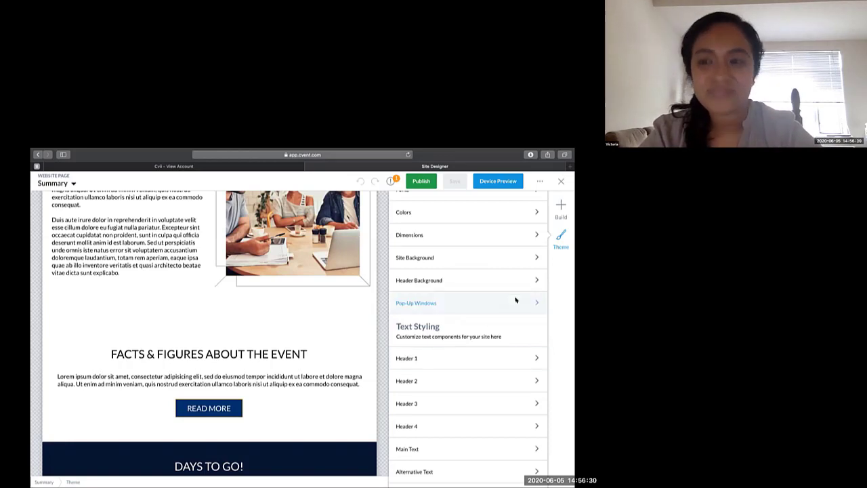
# - Open the website building elements and examine how the Summary page is divided into sections, from the header to the countdown
pyautogui.click(561, 210)
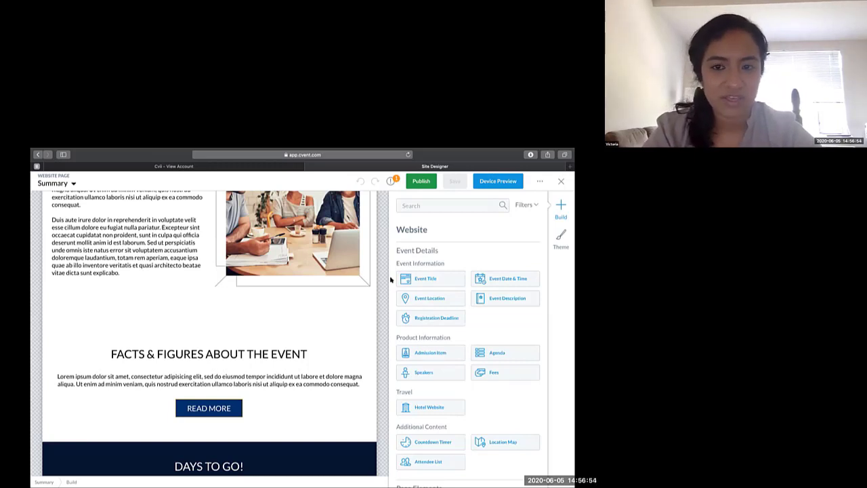
pyautogui.scroll(1, 380, 274)
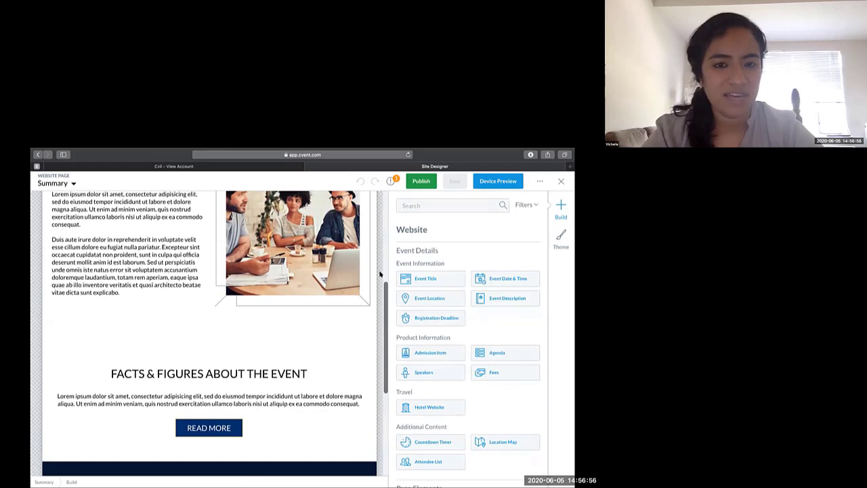
pyautogui.scroll(10, 380, 274)
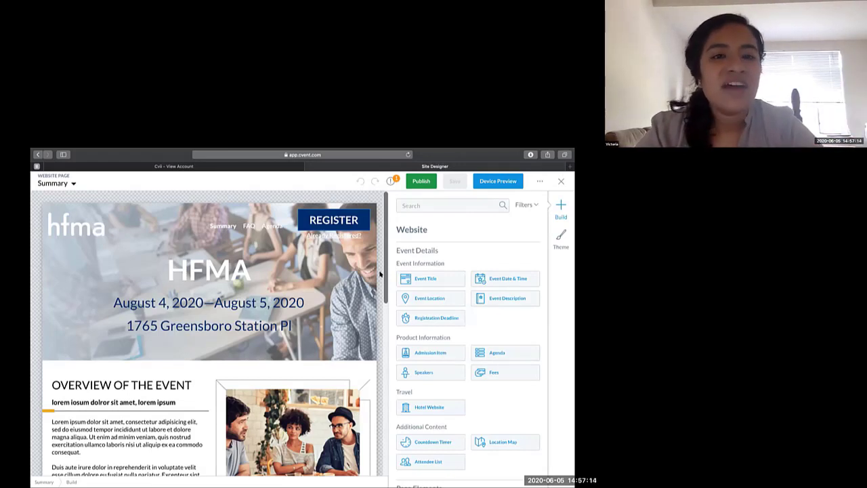
pyautogui.scroll(-3, 203, 305)
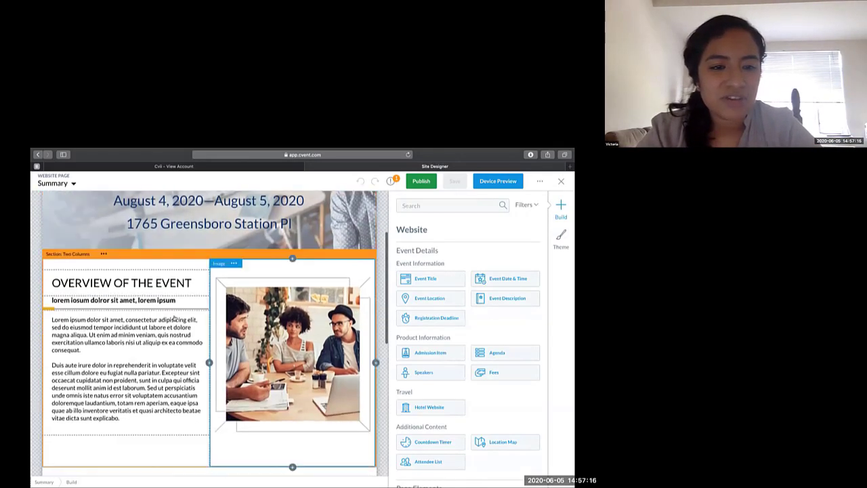
pyautogui.scroll(-1, 180, 252)
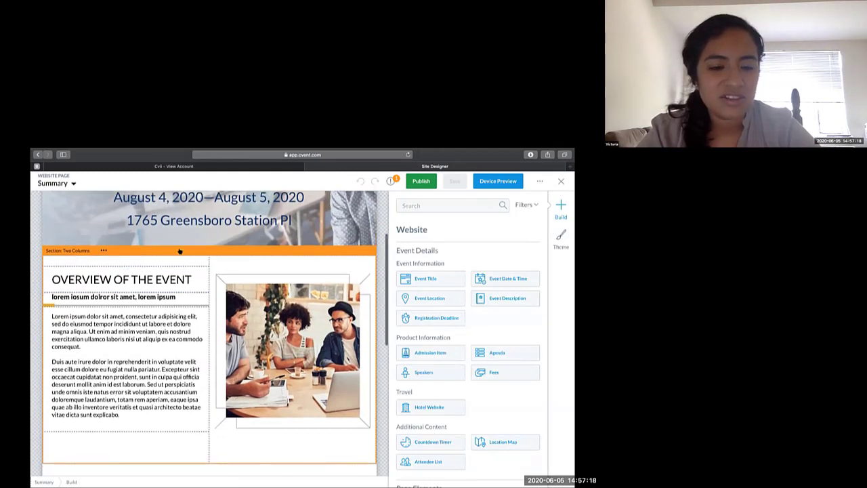
pyautogui.scroll(-7, 179, 252)
pyautogui.scroll(-2, 84, 388)
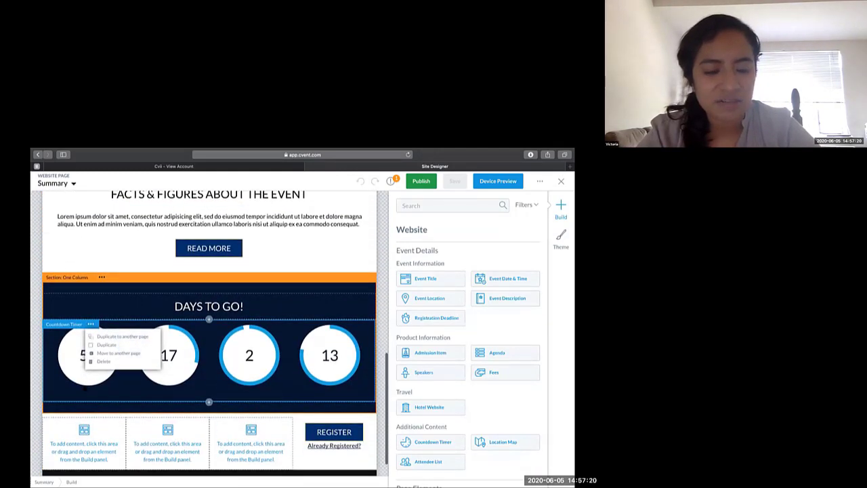
pyautogui.scroll(-1, 85, 388)
pyautogui.scroll(3, 110, 269)
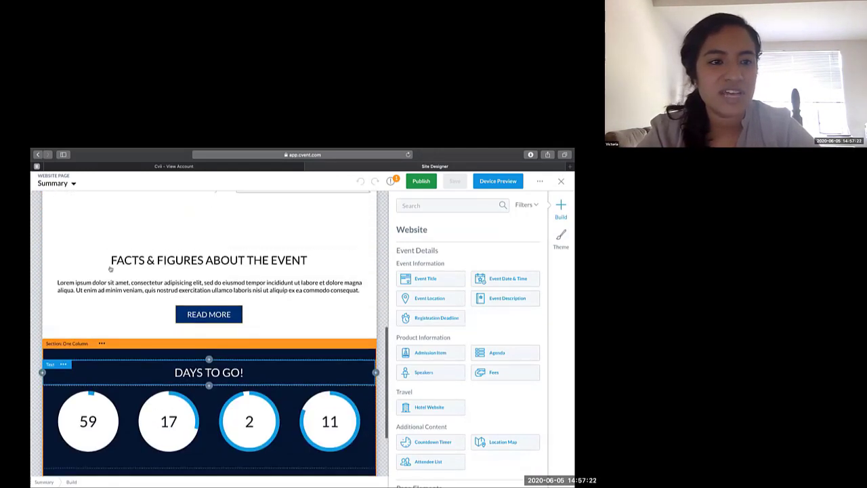
pyautogui.scroll(6, 109, 269)
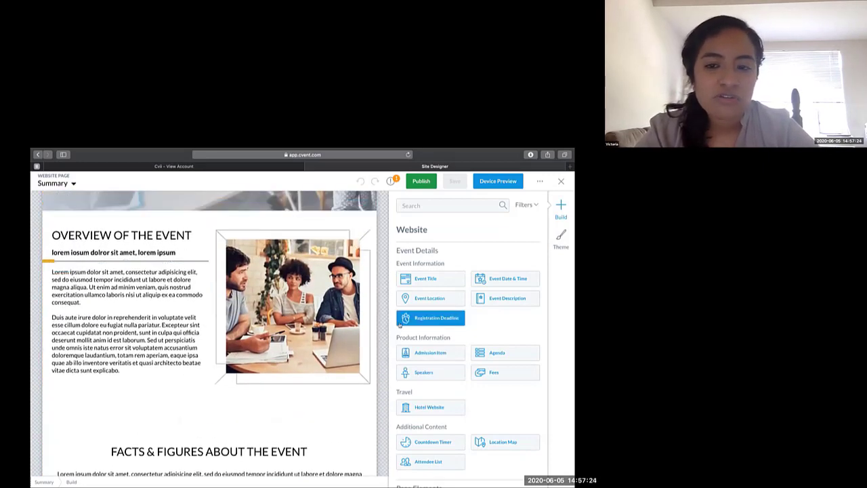
pyautogui.scroll(-3, 381, 356)
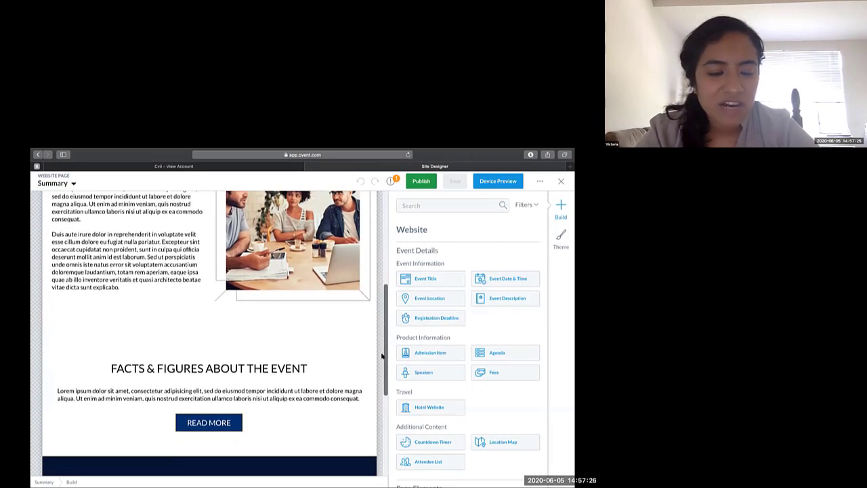
pyautogui.scroll(1, 380, 358)
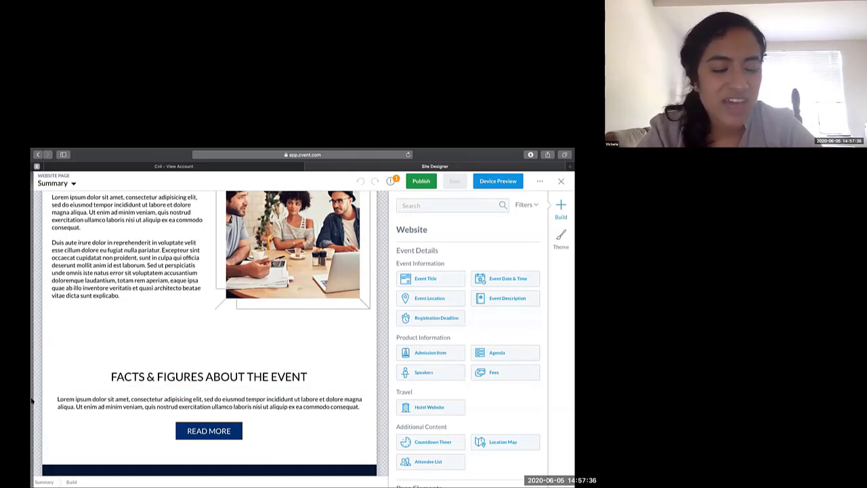
pyautogui.moveTo(31, 401)
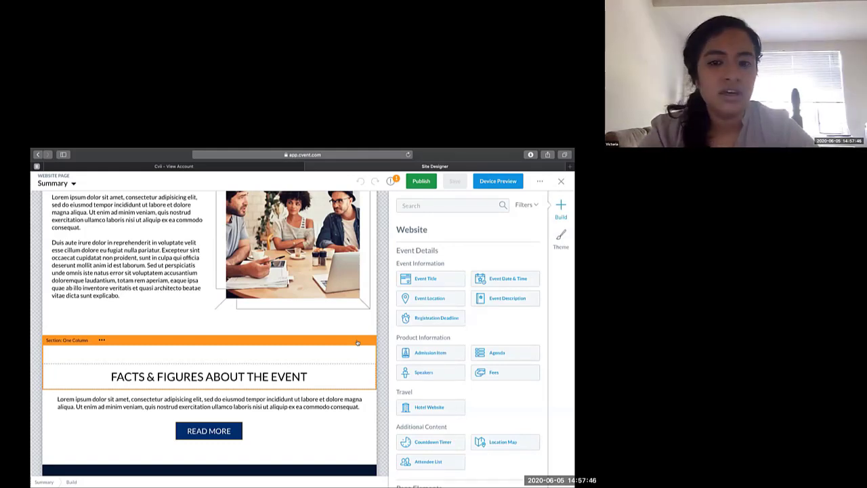
pyautogui.scroll(3, 359, 330)
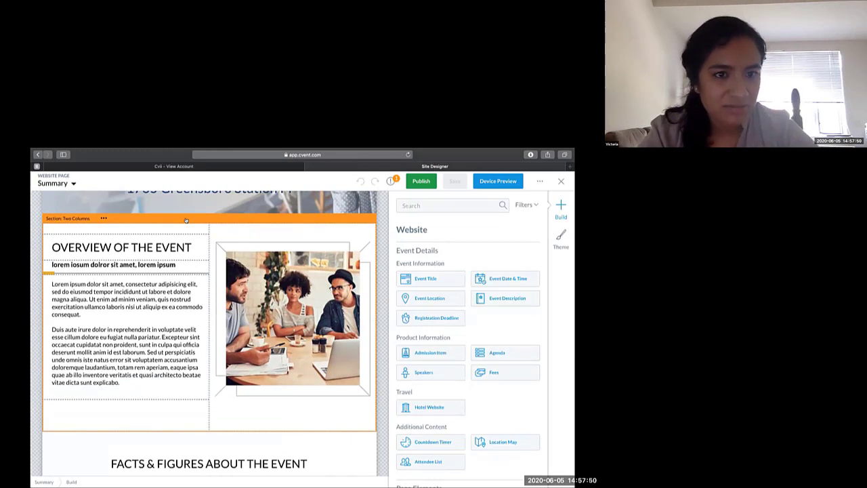
pyautogui.scroll(5, 186, 220)
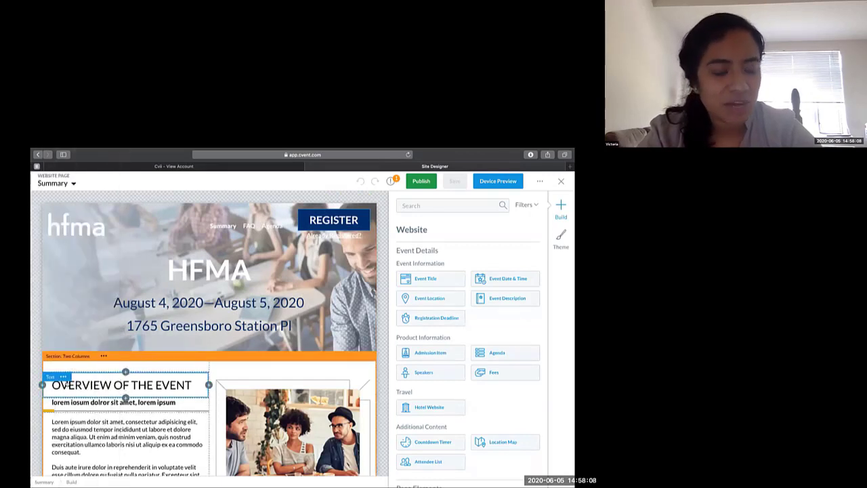
# - Open the settings of the two-column Overview of the Event section and review its background and border options
pyautogui.moveTo(33, 370)
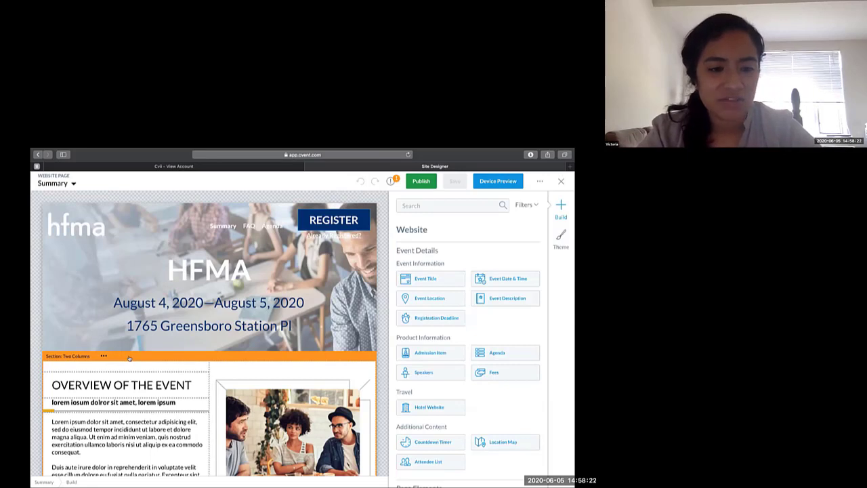
pyautogui.click(129, 357)
pyautogui.scroll(-1, 439, 403)
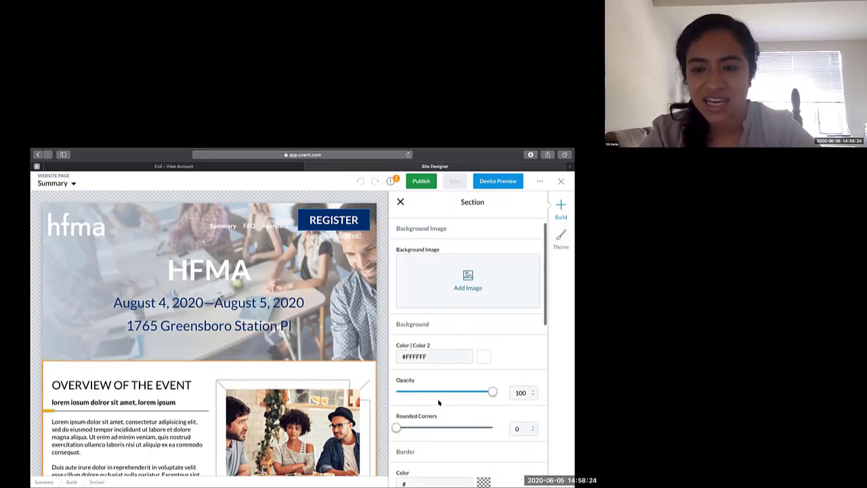
pyautogui.scroll(-1, 439, 402)
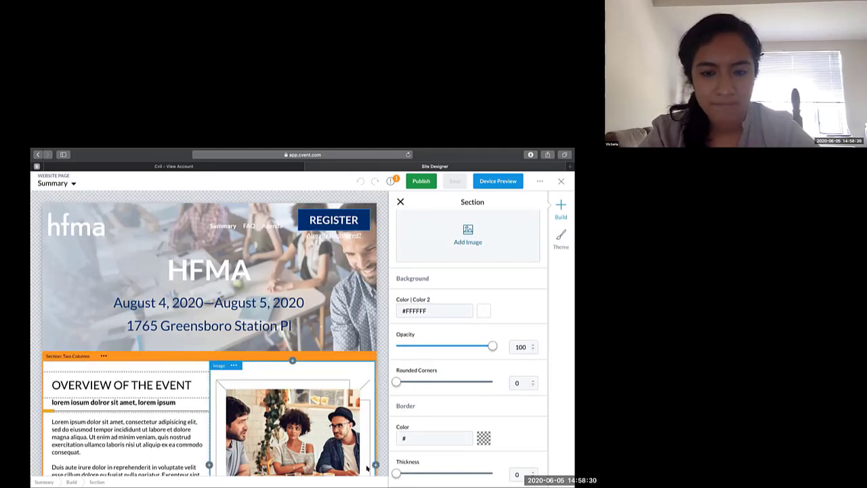
# - Leave the section settings and check the duplicate, move and delete options of the Days to Go countdown section
pyautogui.click(385, 349)
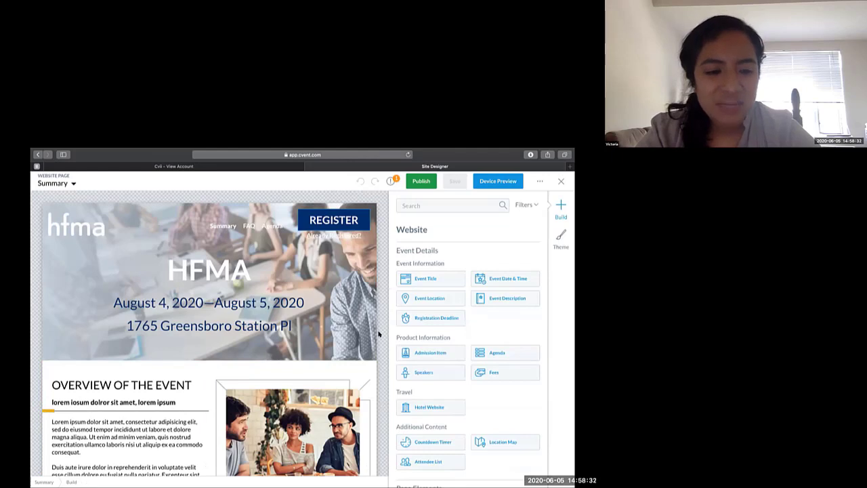
pyautogui.scroll(-5, 379, 333)
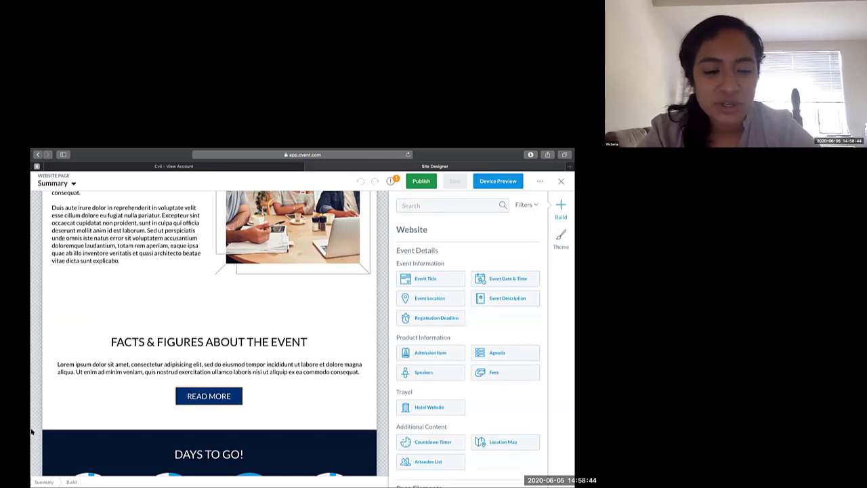
pyautogui.scroll(-1, 63, 309)
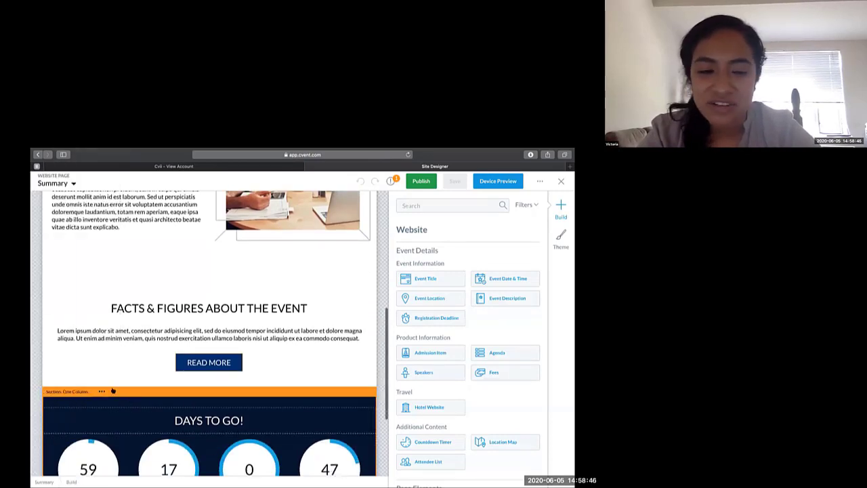
pyautogui.scroll(-2, 113, 391)
pyautogui.click(103, 337)
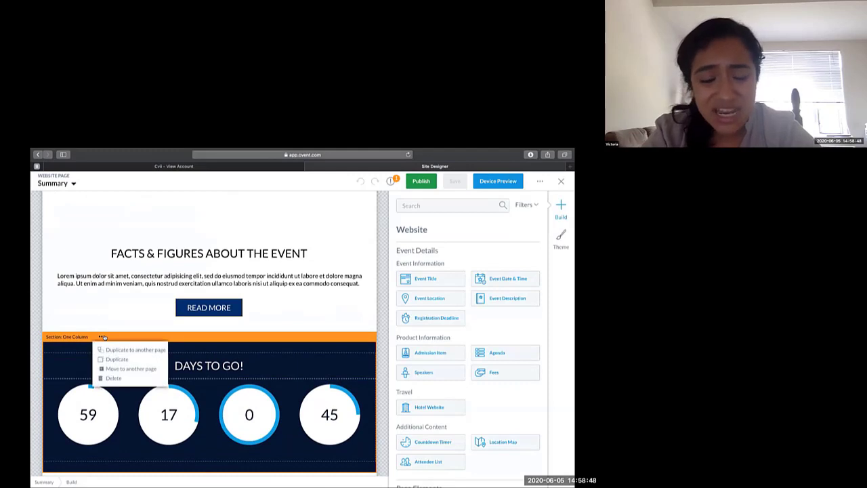
pyautogui.click(70, 336)
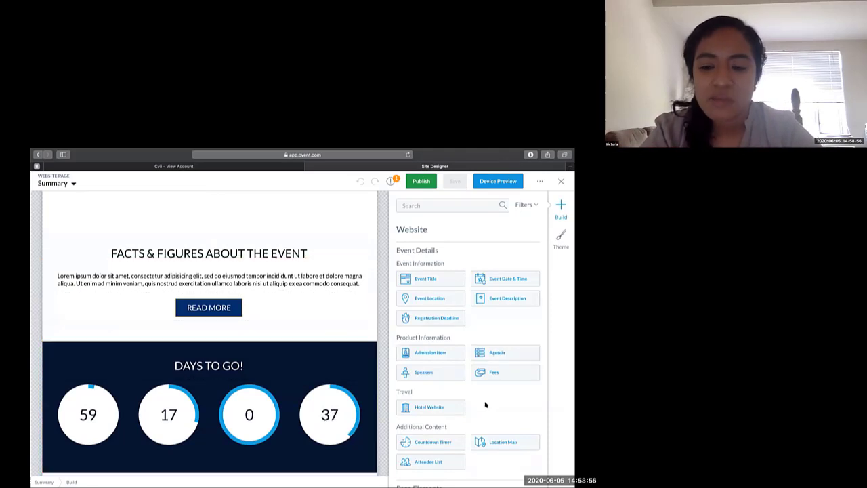
# - Browse the available page elements and the page footer, and check the options of the READ MORE custom link
pyautogui.scroll(-5, 485, 404)
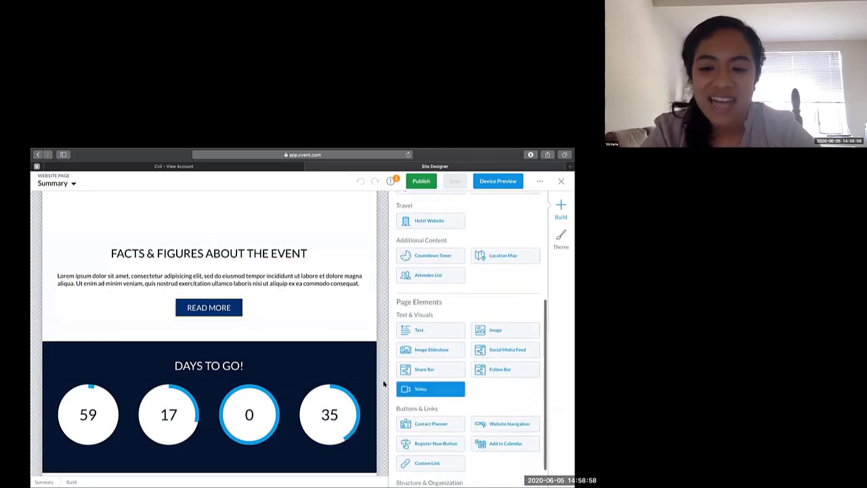
pyautogui.scroll(-3, 380, 385)
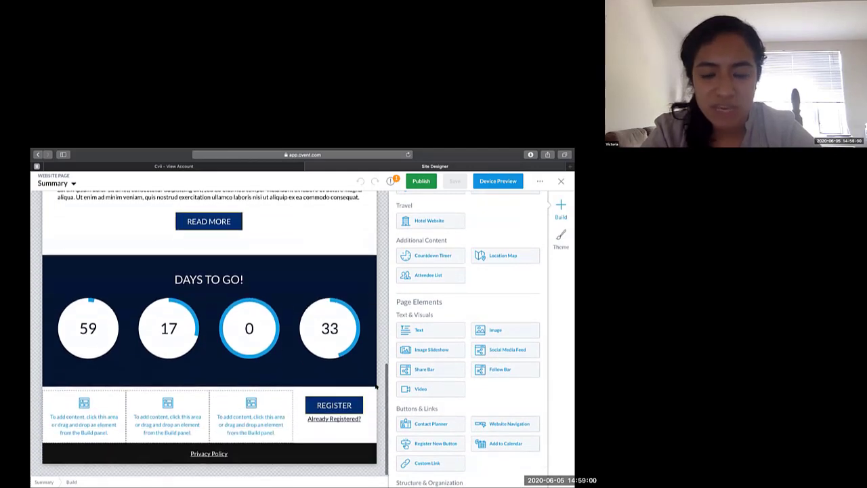
pyautogui.scroll(-1, 407, 409)
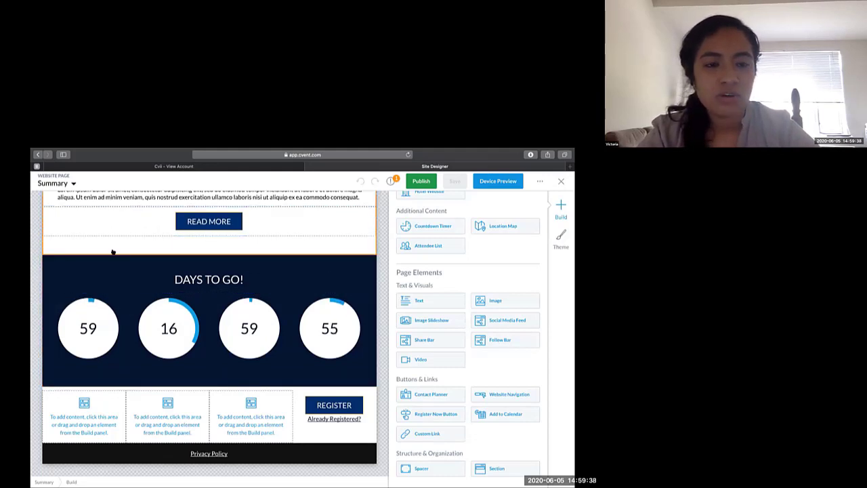
pyautogui.scroll(3, 112, 252)
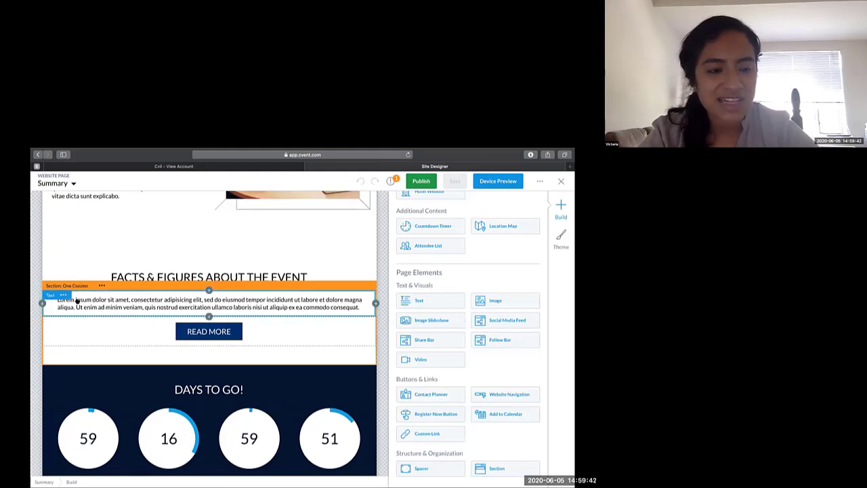
pyautogui.click(81, 321)
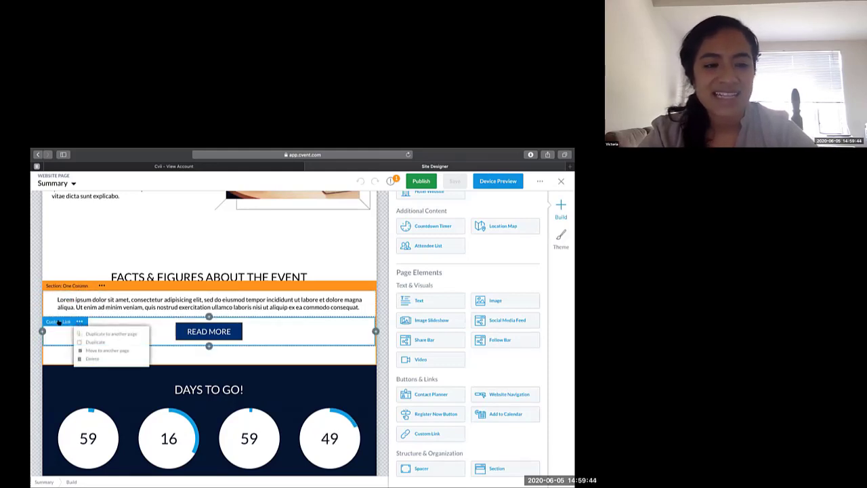
pyautogui.click(58, 323)
pyautogui.scroll(2, 59, 323)
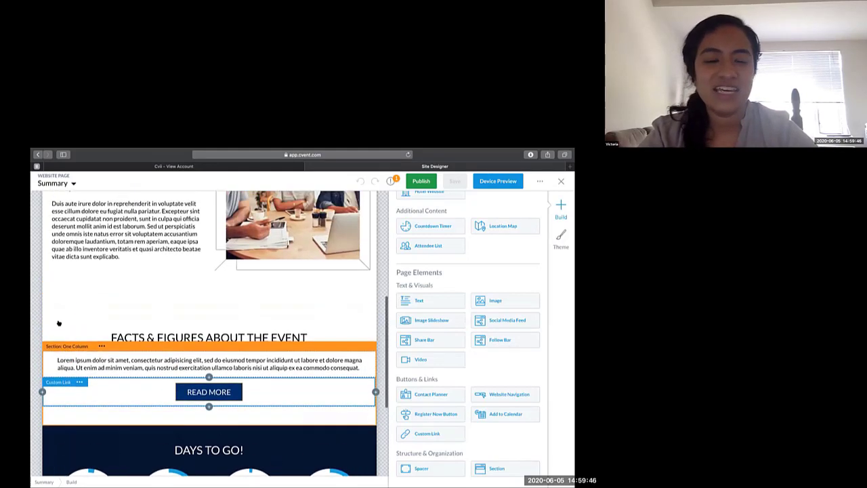
# - Review the event, product, travel and page elements that can be added around the Overview and Facts & Figures sections
pyautogui.scroll(5, 59, 323)
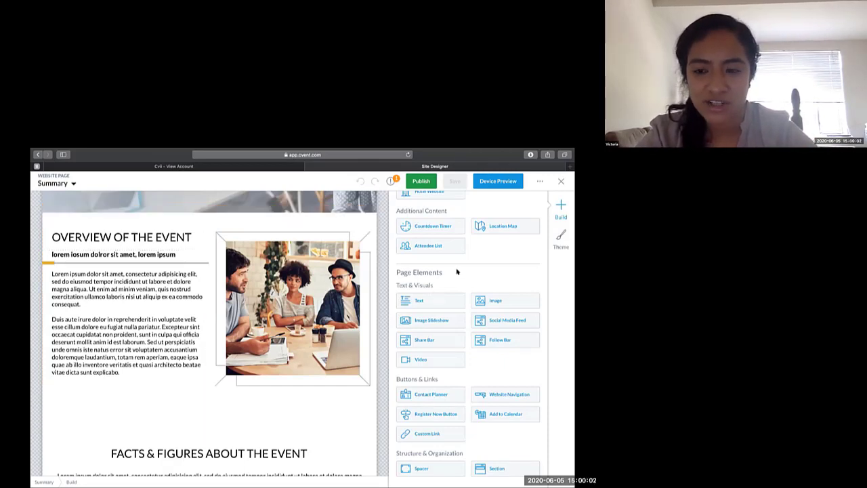
pyautogui.scroll(2, 456, 271)
pyautogui.scroll(-2, 456, 272)
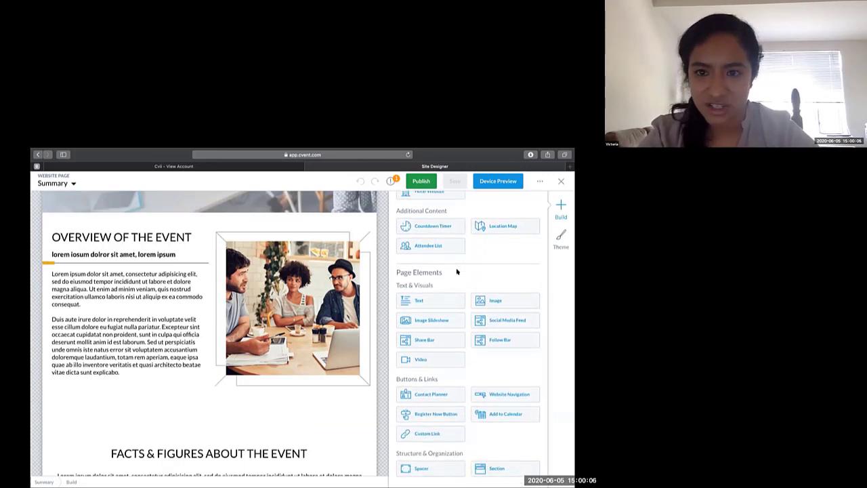
pyautogui.scroll(5, 456, 272)
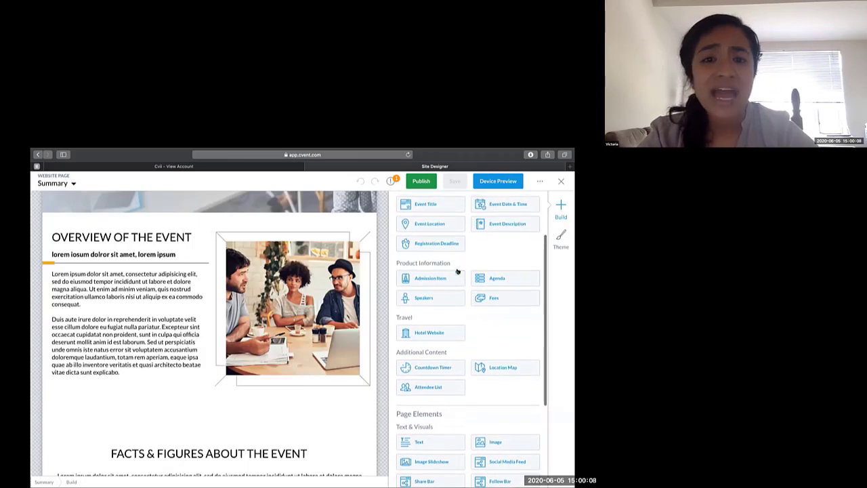
pyautogui.click(366, 366)
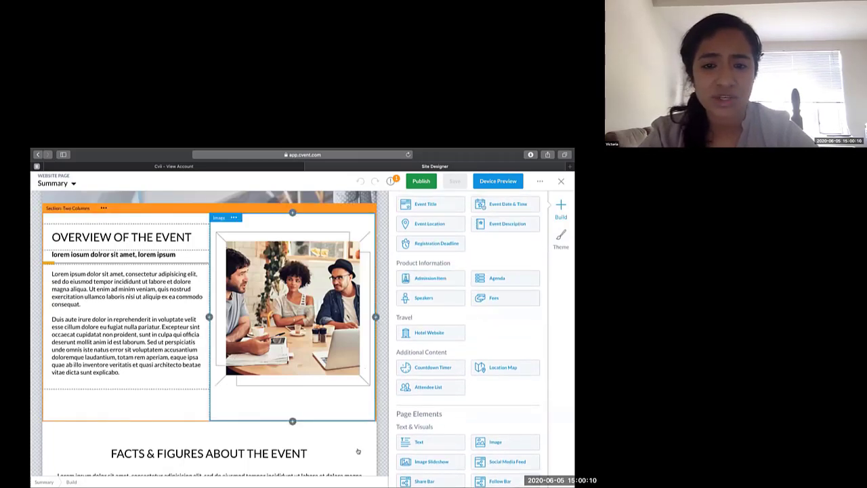
pyautogui.scroll(-6, 357, 450)
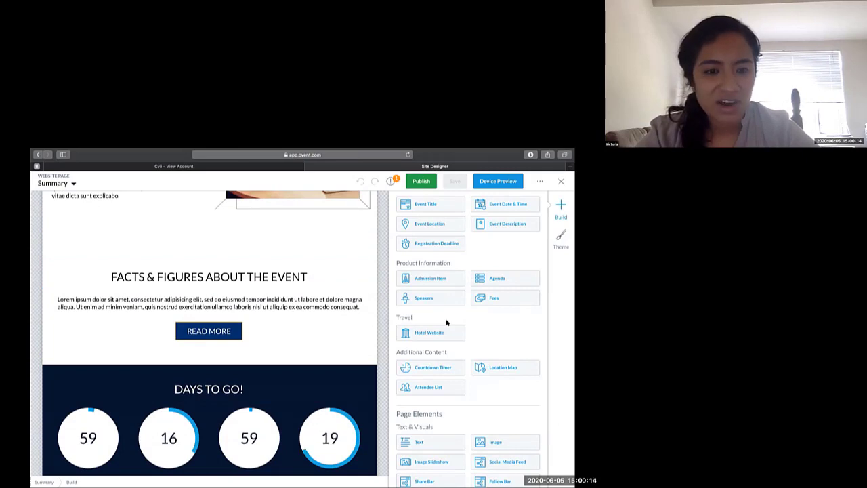
# - Add the Speakers widget directly below the READ MORE button on the Summary page and close its settings
pyautogui.scroll(2, 447, 322)
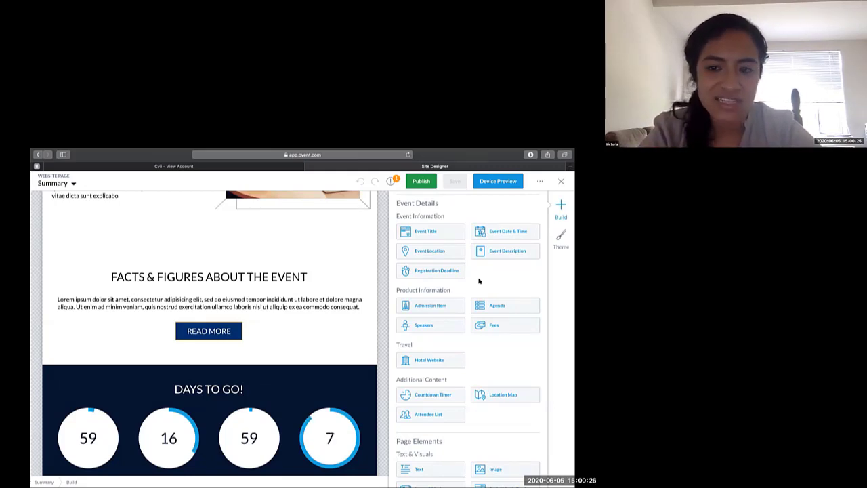
pyautogui.click(449, 325)
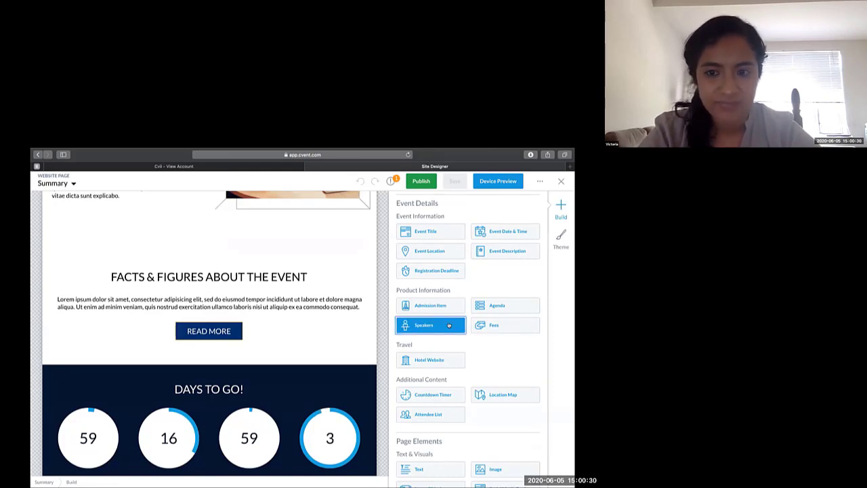
pyautogui.moveTo(449, 325); pyautogui.dragTo(348, 336)
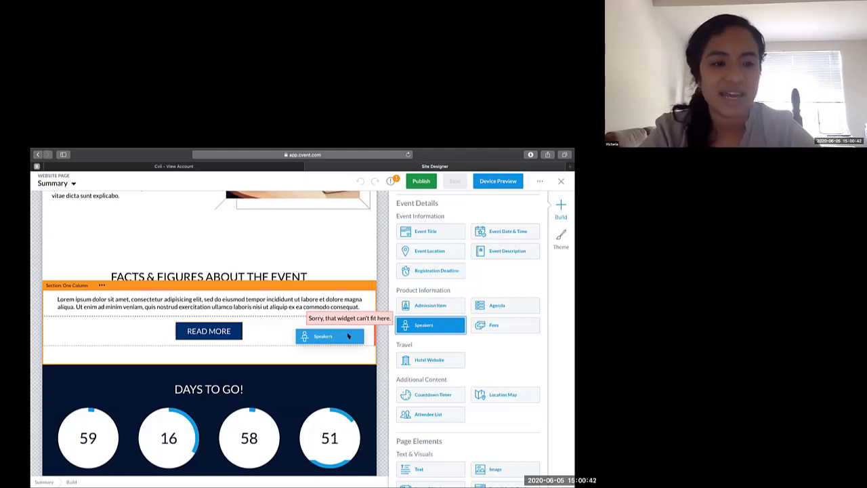
pyautogui.moveTo(348, 336); pyautogui.dragTo(323, 345)
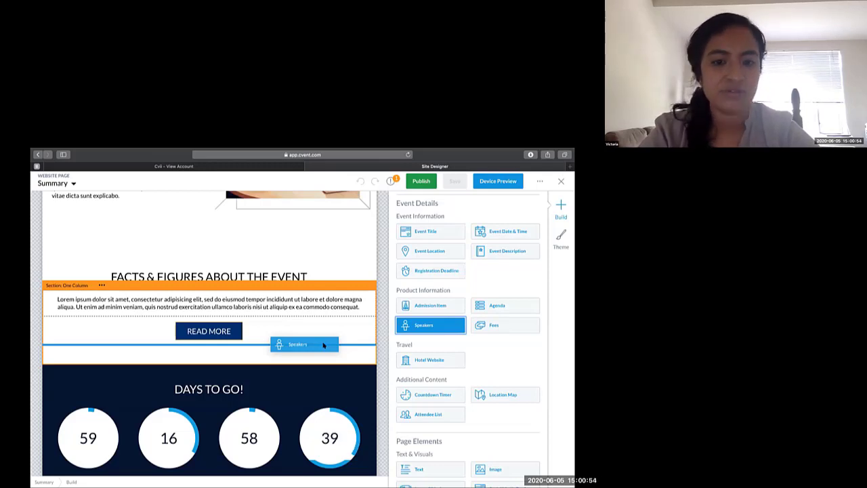
pyautogui.moveTo(323, 345); pyautogui.dragTo(321, 346)
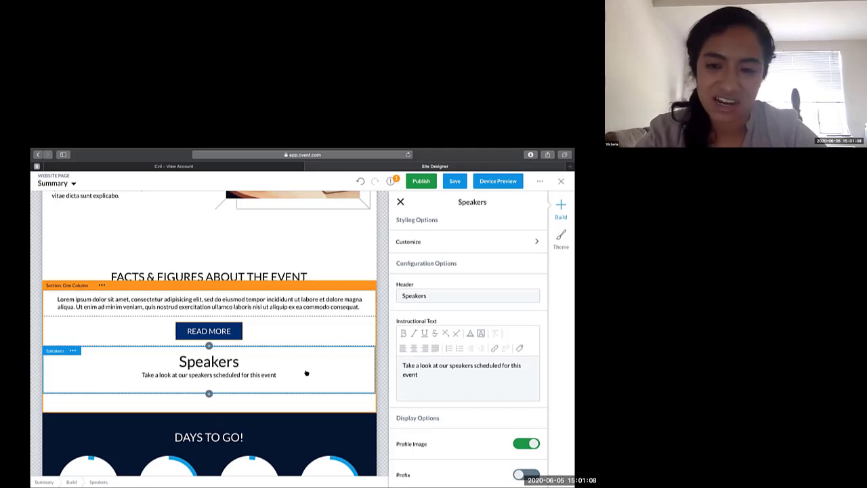
pyautogui.click(400, 202)
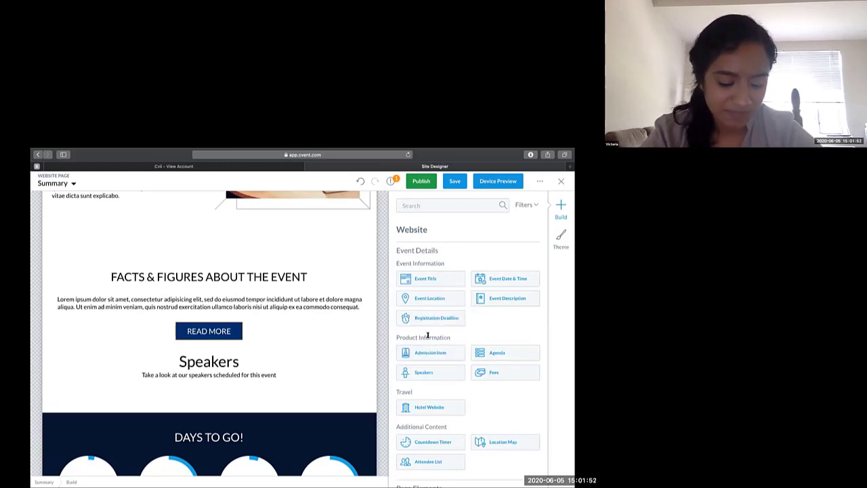
# - Add a Text widget beside the READ MORE button and replace its placeholder with "History of the event:"
pyautogui.scroll(-5, 427, 334)
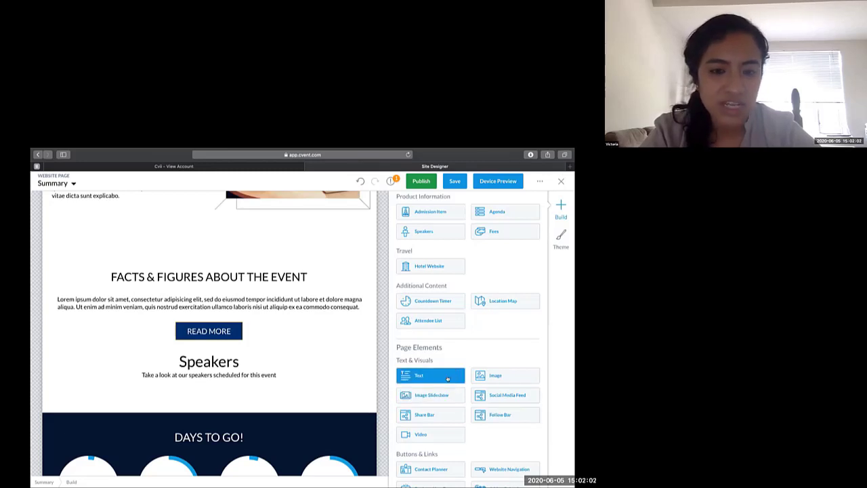
pyautogui.moveTo(448, 379); pyautogui.dragTo(361, 342)
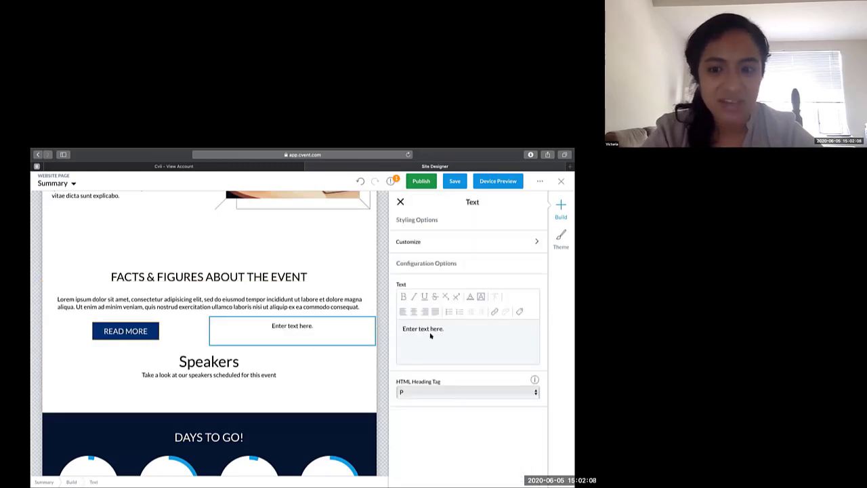
pyautogui.moveTo(454, 328); pyautogui.dragTo(400, 330)
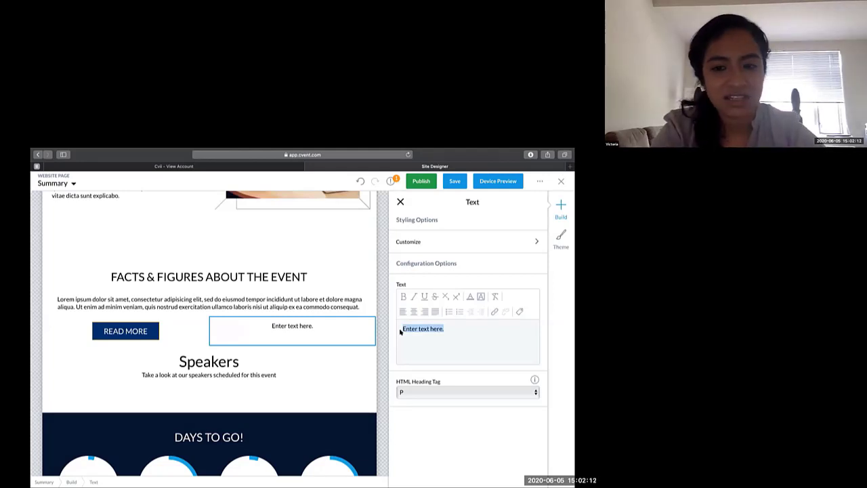
pyautogui.write('History of the e')
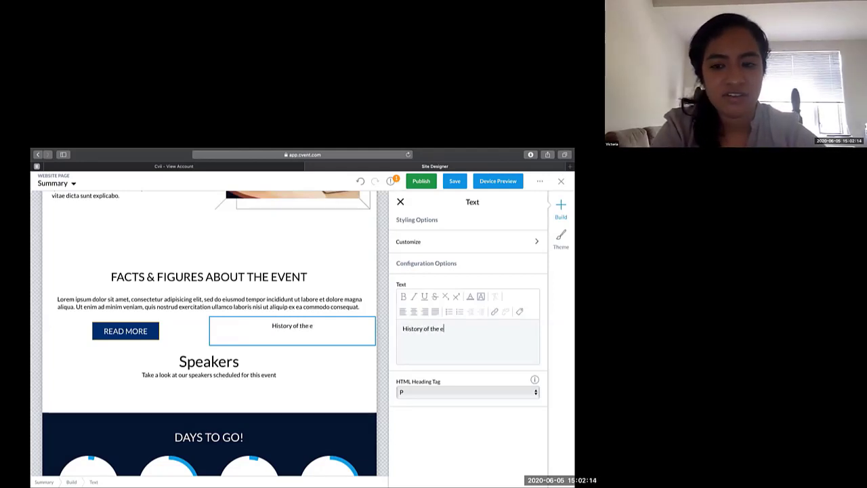
pyautogui.write('vent:')
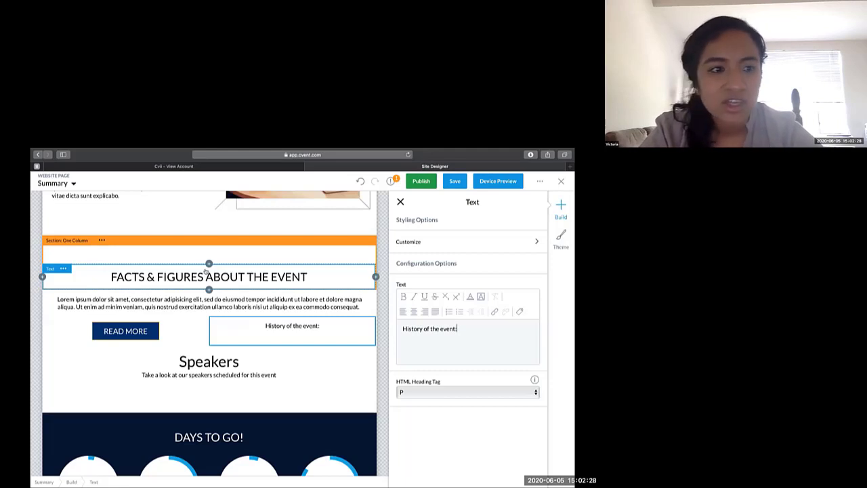
# - Check the duplicate, move and delete options of the Facts & Figures heading, and close the text settings
pyautogui.click(63, 269)
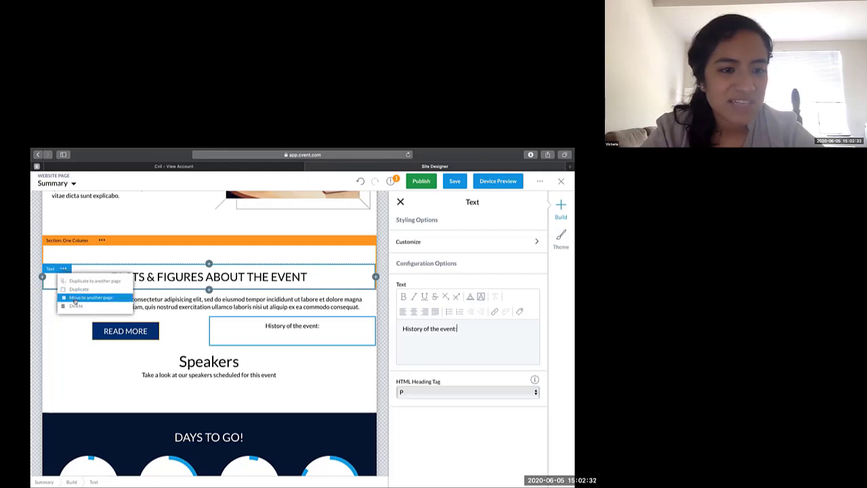
pyautogui.click(75, 305)
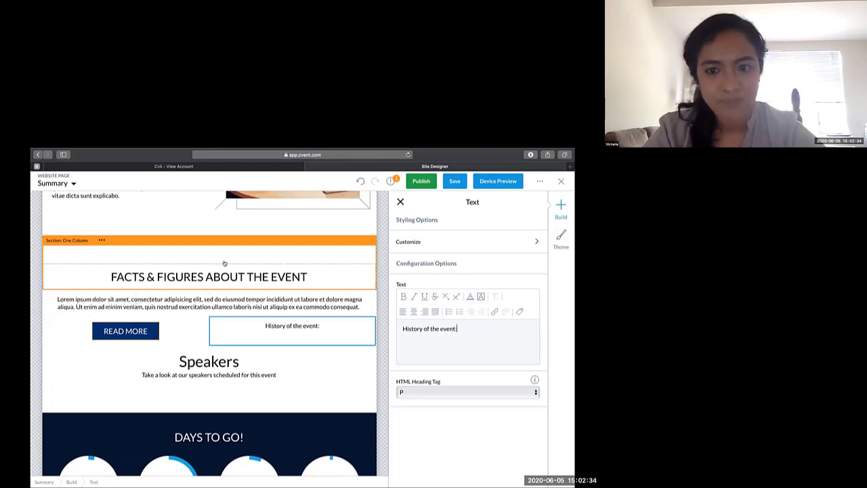
pyautogui.click(399, 202)
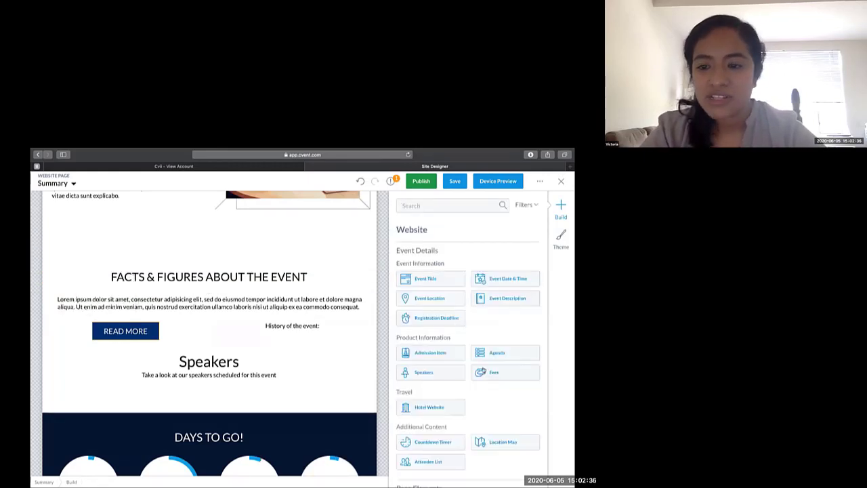
# - Return to the Overview of the Event section and examine its image and body text elements
pyautogui.scroll(-3, 482, 403)
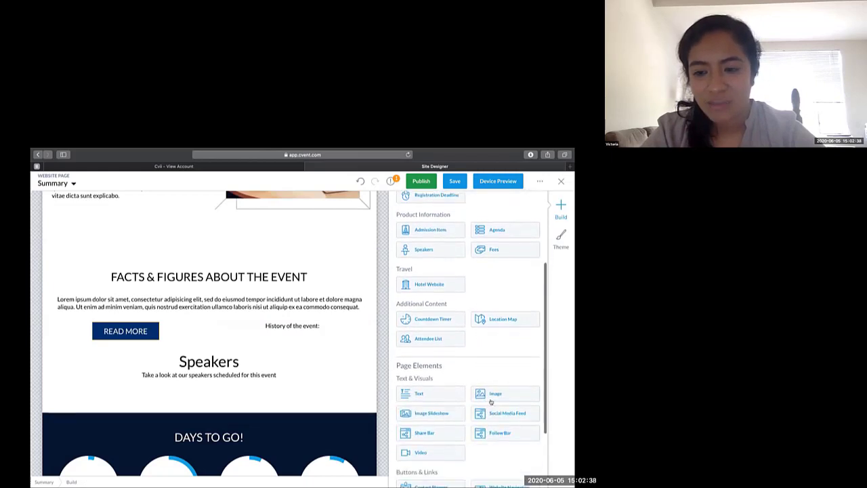
pyautogui.scroll(4, 378, 305)
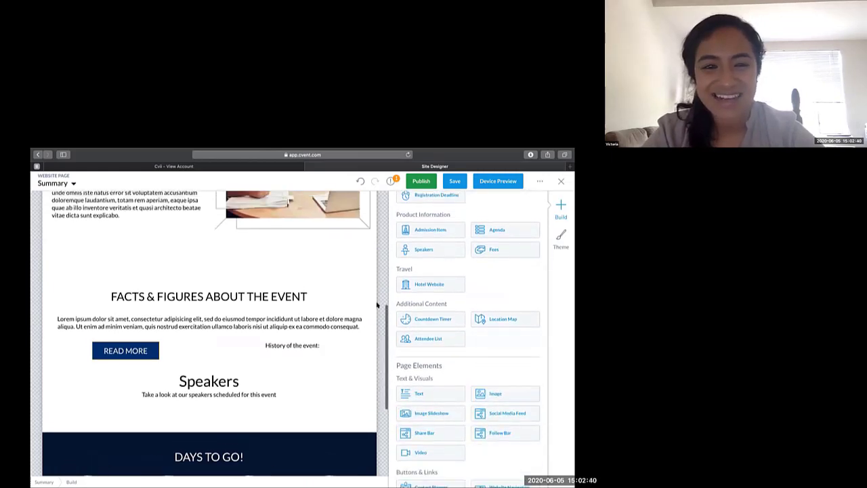
pyautogui.scroll(2, 377, 306)
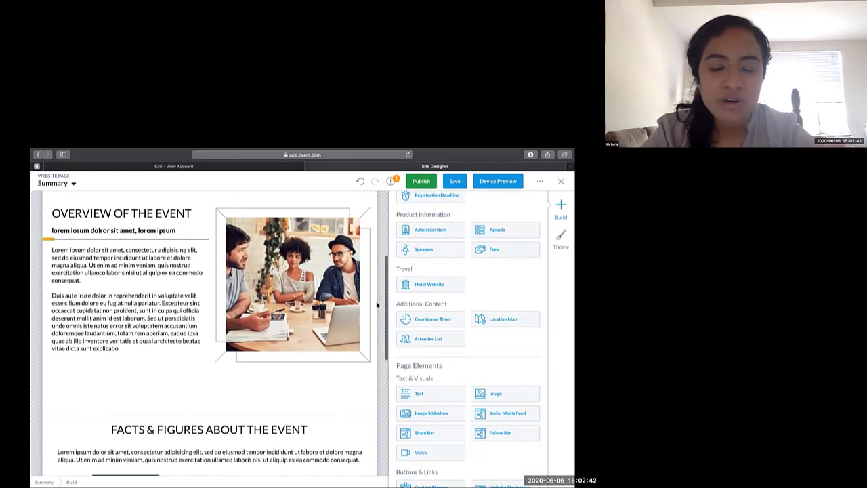
pyautogui.click(347, 298)
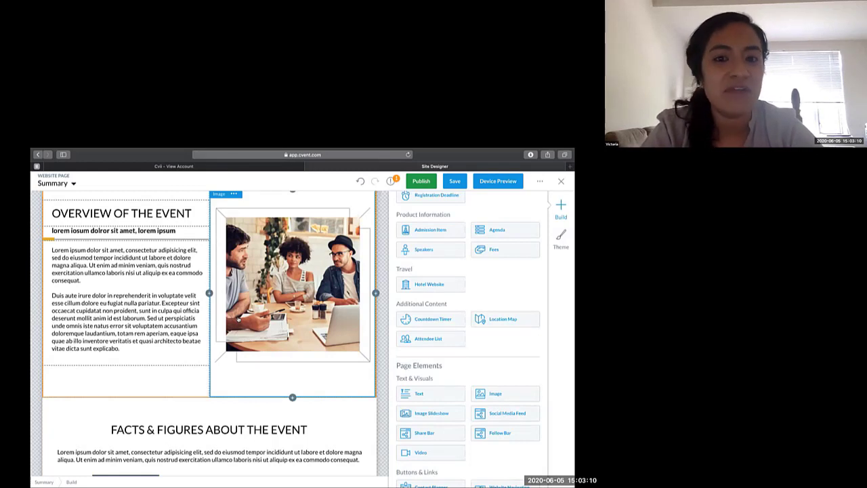
pyautogui.click(190, 269)
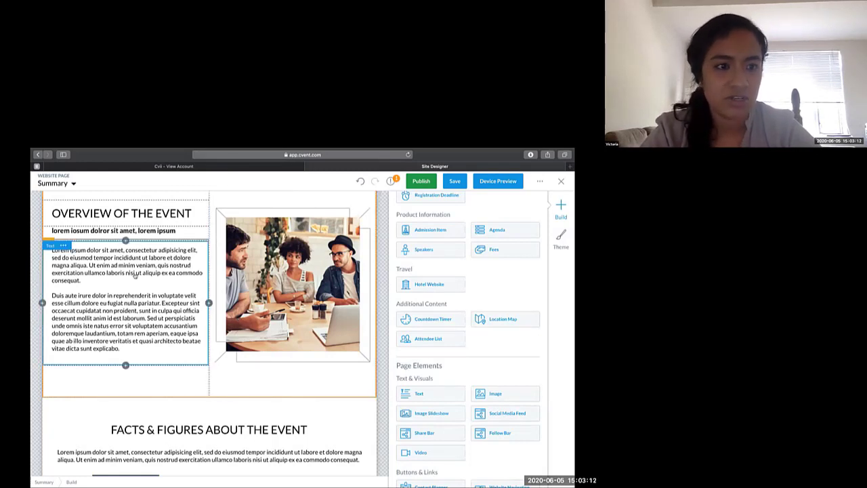
# - Open the body text below the Overview of the Event heading, select all of its placeholder text, and close the text settings
pyautogui.scroll(2, 139, 278)
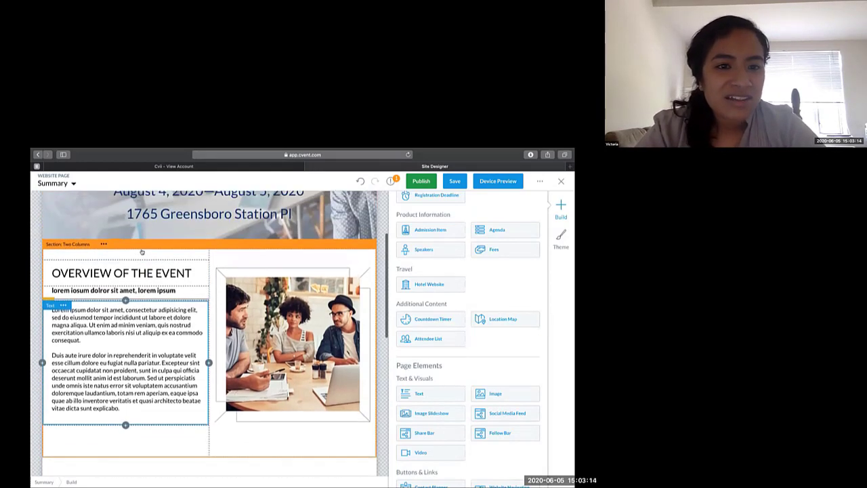
pyautogui.click(140, 284)
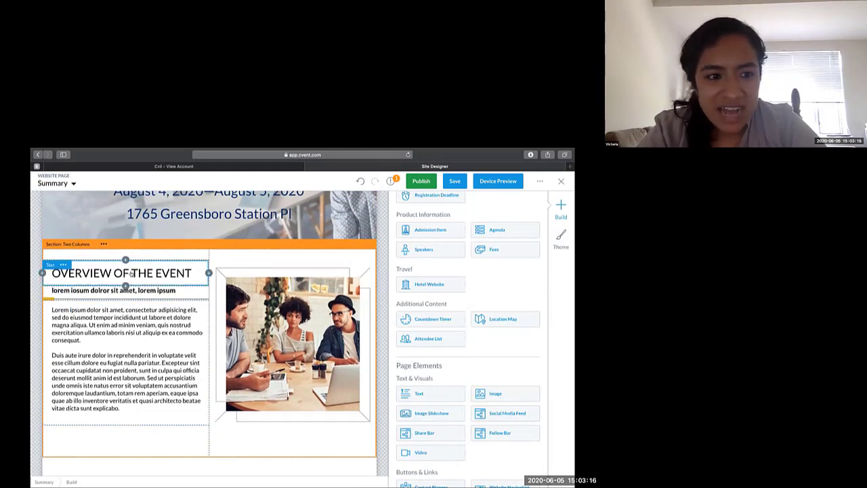
pyautogui.click(132, 325)
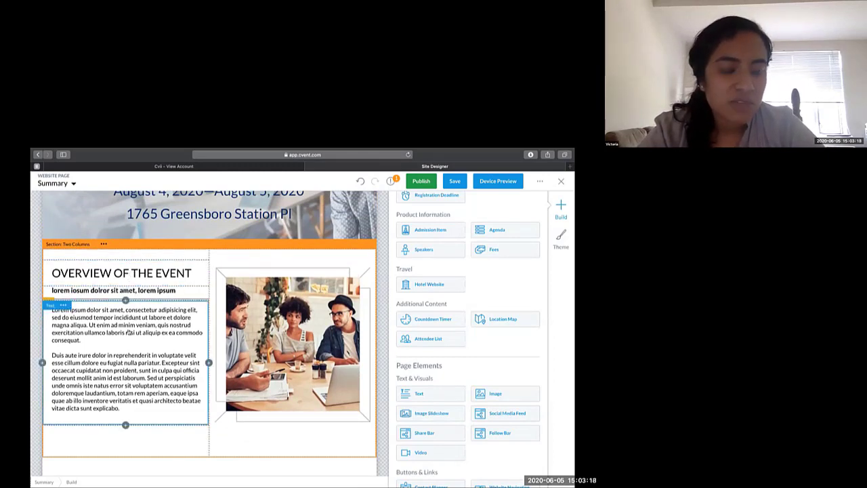
pyautogui.click(129, 332)
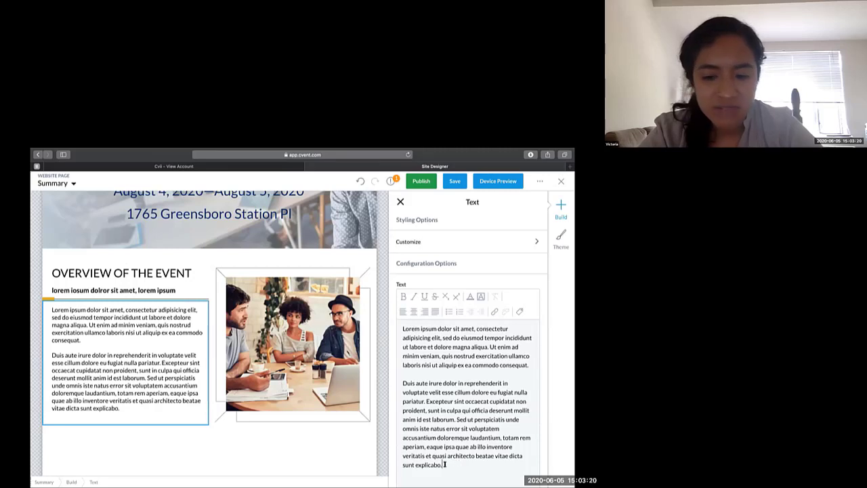
pyautogui.moveTo(444, 466); pyautogui.dragTo(401, 328)
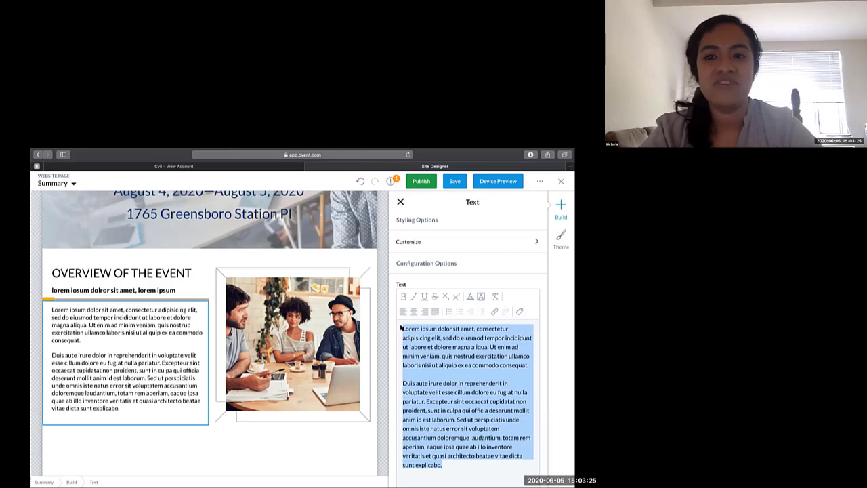
pyautogui.click(401, 201)
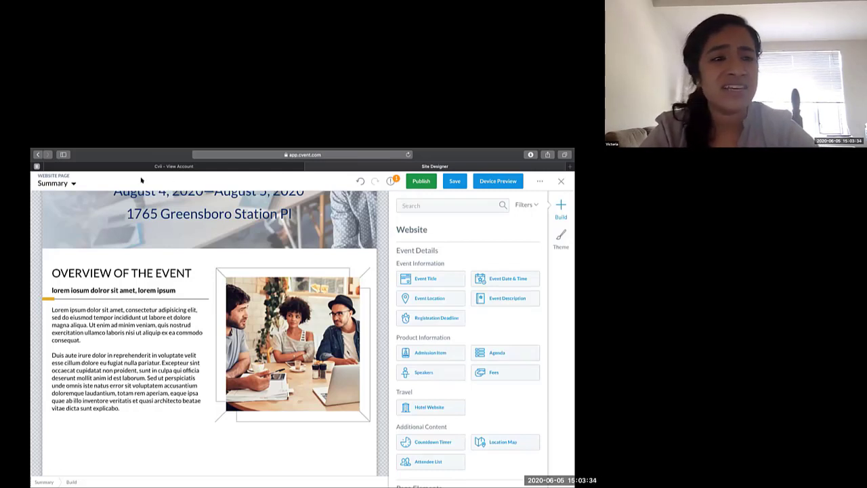
# - Open the site's page list and check which registration paths are available, keeping Member Registration selected
pyautogui.click(70, 183)
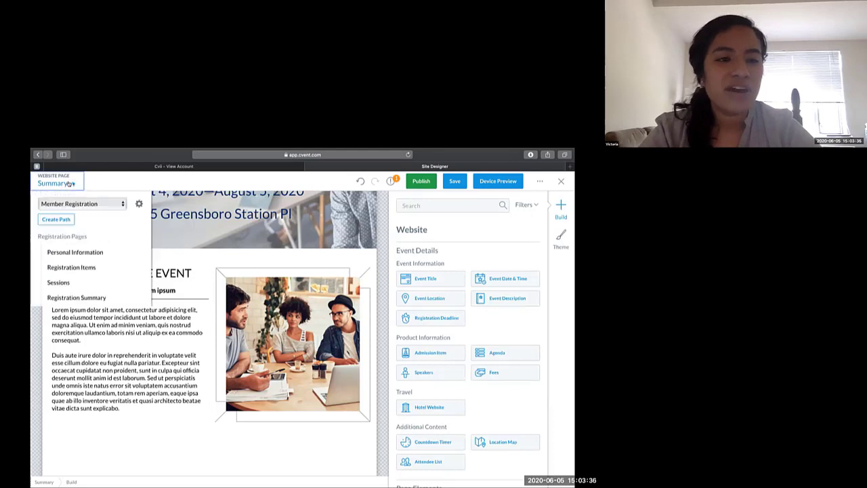
pyautogui.scroll(-1, 79, 299)
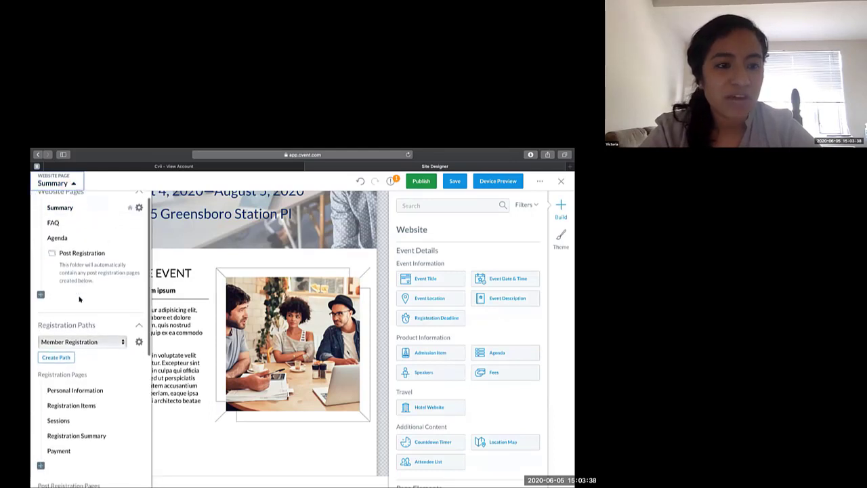
pyautogui.scroll(-3, 79, 300)
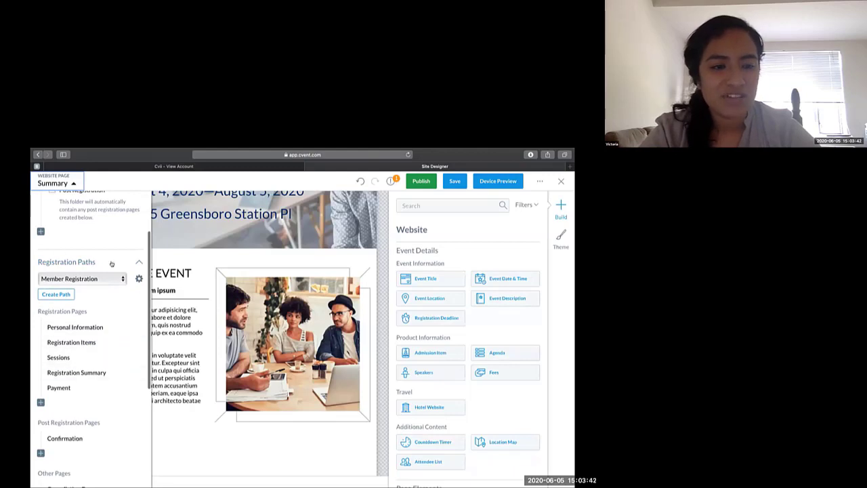
pyautogui.click(99, 278)
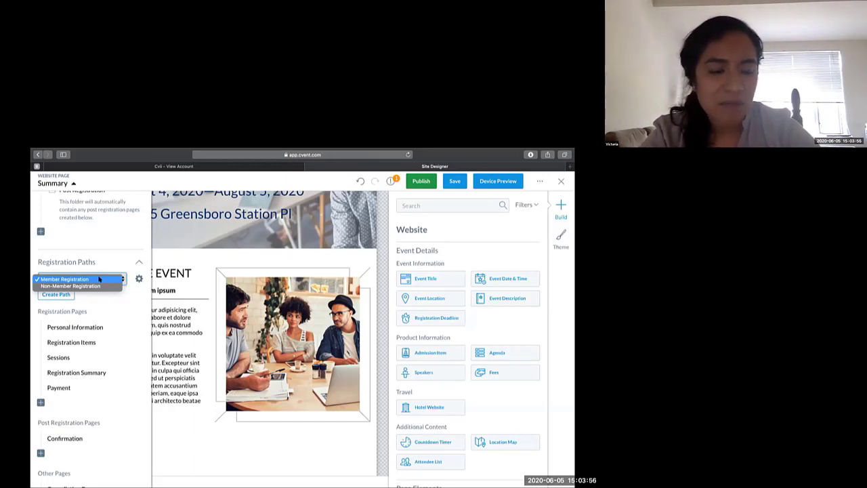
pyautogui.click(98, 278)
# - Open the Member Registration path's settings and review its path settings and basic settings
pyautogui.click(139, 279)
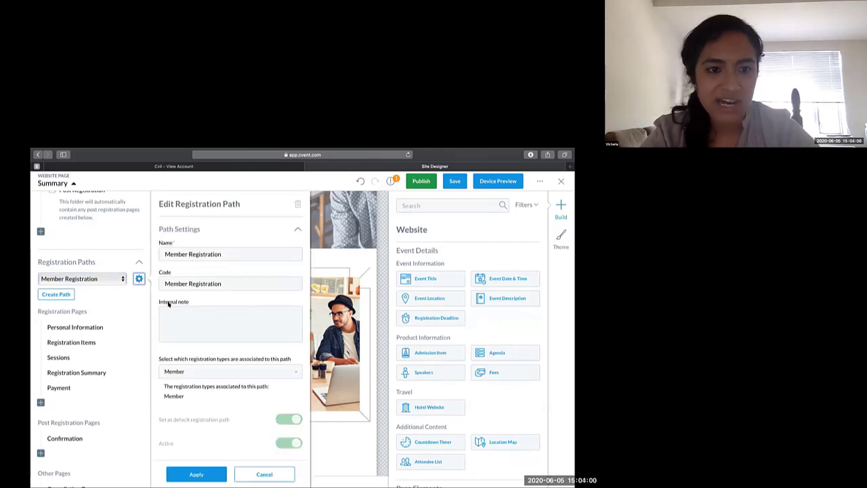
pyautogui.scroll(-2, 189, 338)
pyautogui.scroll(-6, 189, 339)
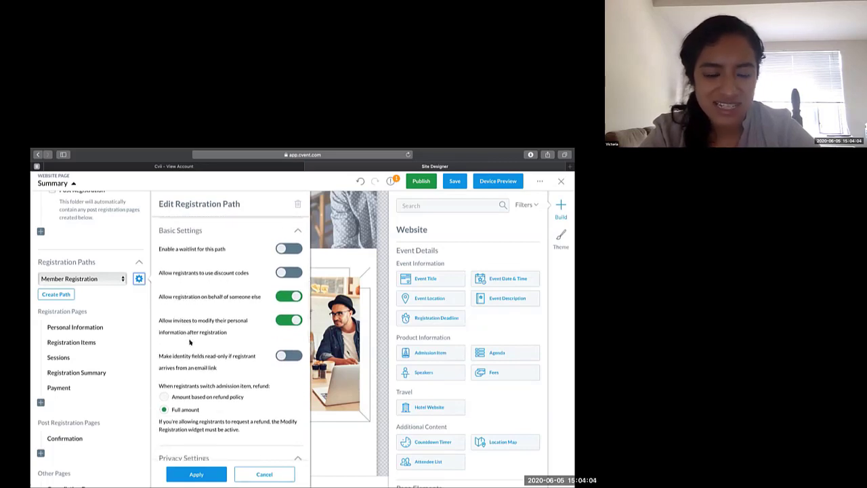
# - Review the path settings and basic settings of the Non-Member Registration path, and switch back to Member Registration
pyautogui.click(107, 279)
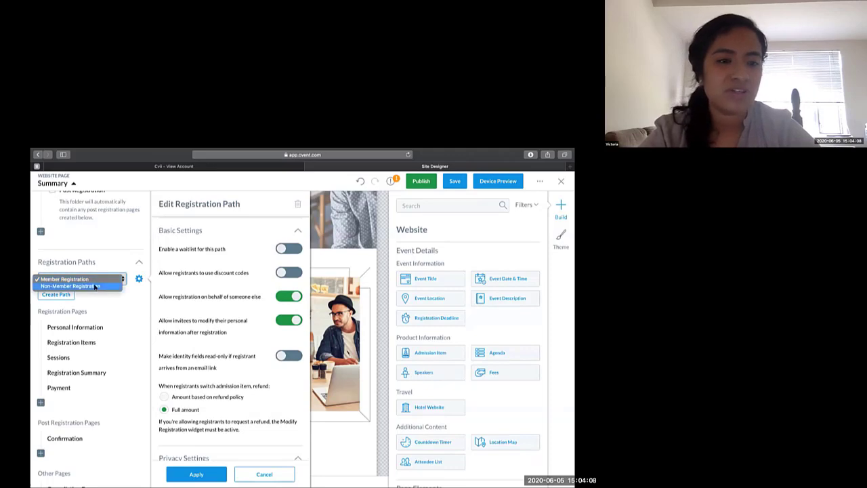
pyautogui.click(95, 286)
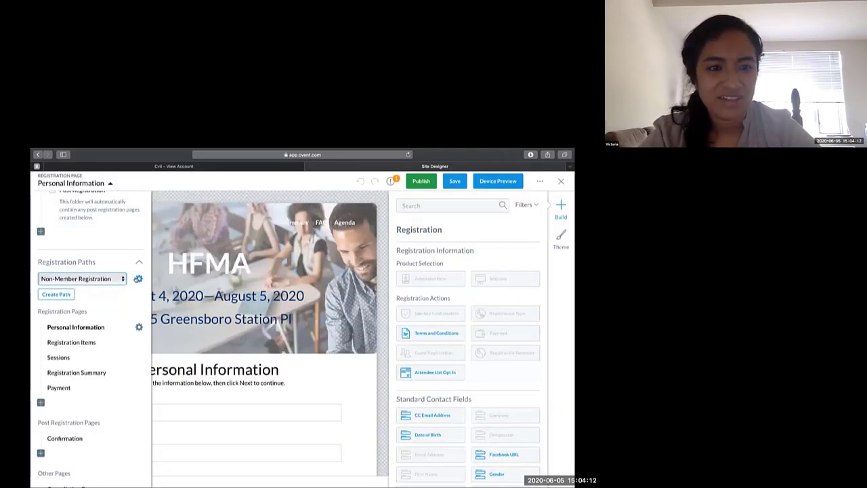
pyautogui.click(139, 278)
pyautogui.scroll(-4, 184, 346)
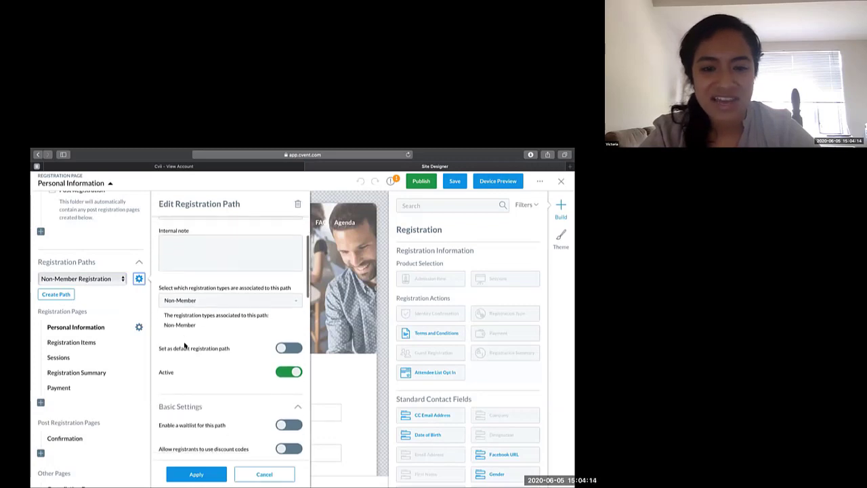
pyautogui.scroll(-2, 184, 345)
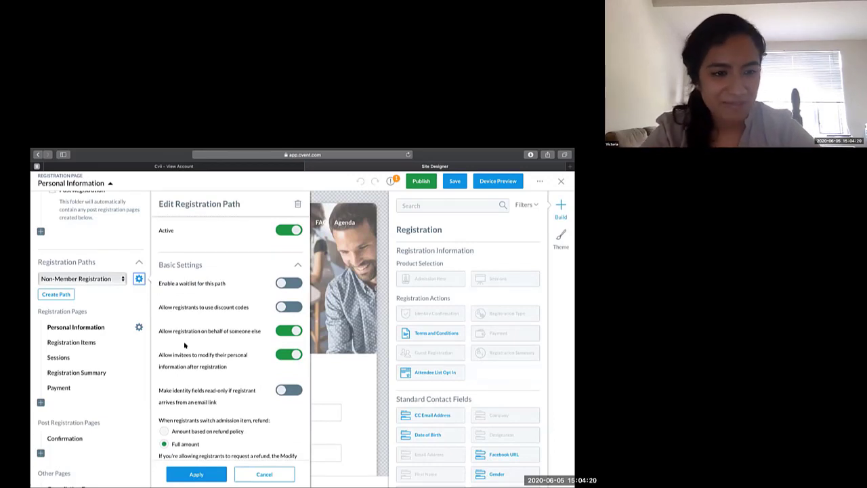
pyautogui.click(107, 278)
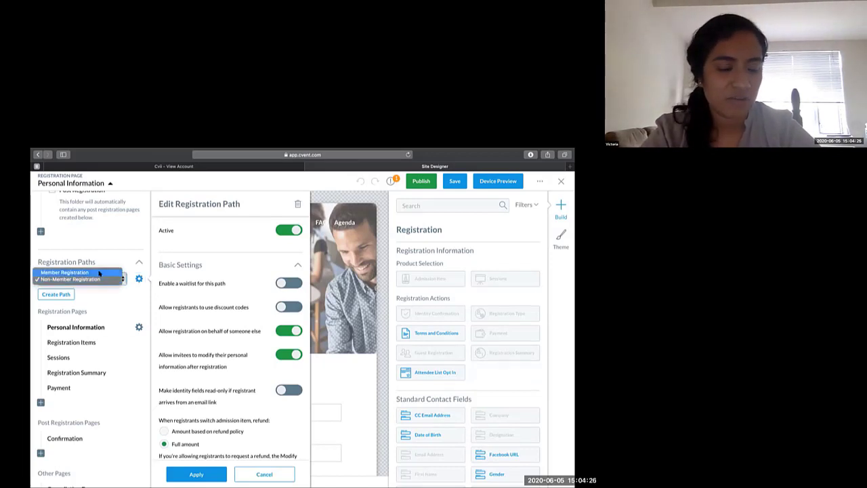
pyautogui.click(99, 272)
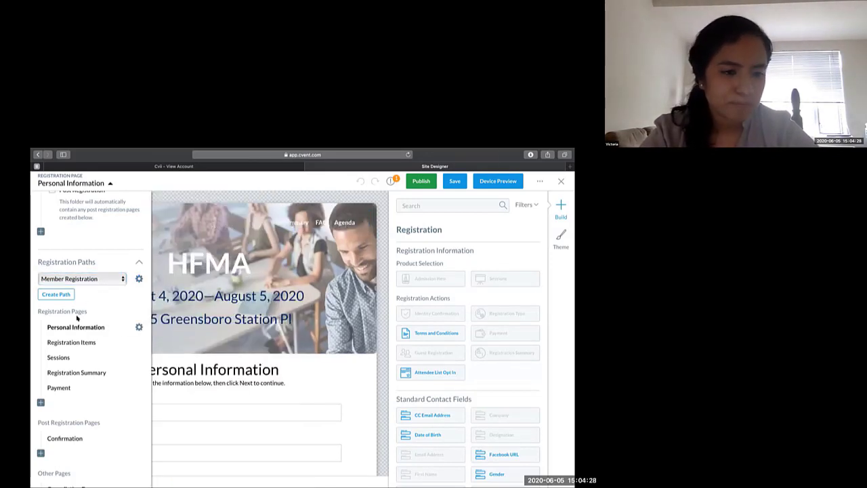
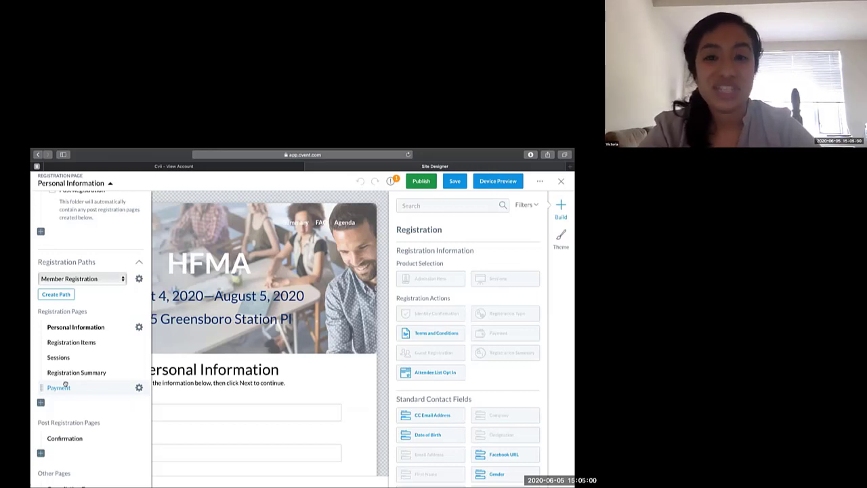
# - Open the Personal Information page, review its form fields, and check the Designation field's settings before closing them
pyautogui.click(79, 326)
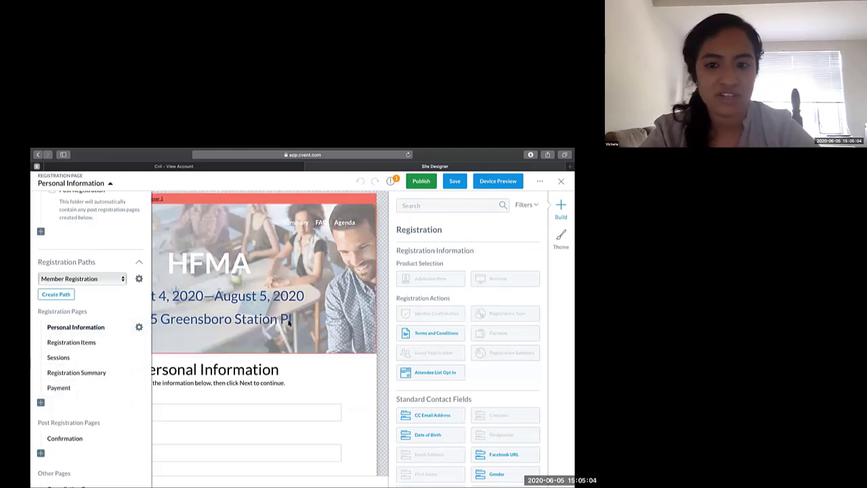
pyautogui.click(384, 290)
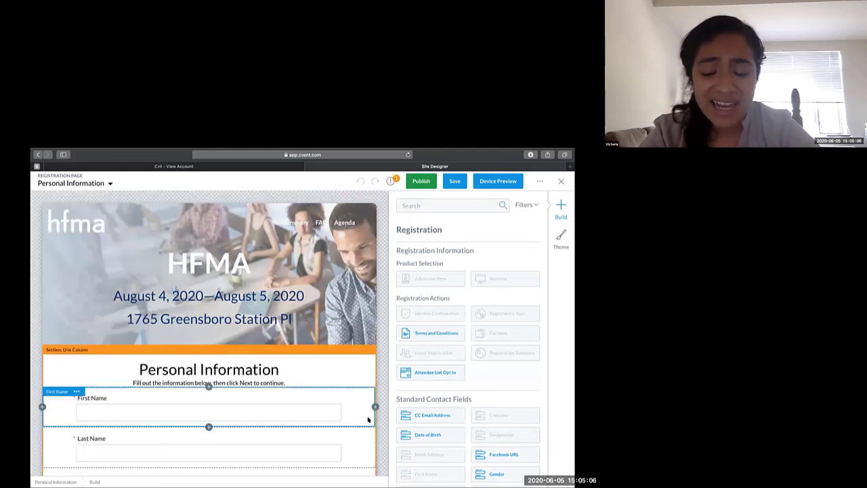
pyautogui.scroll(-5, 382, 403)
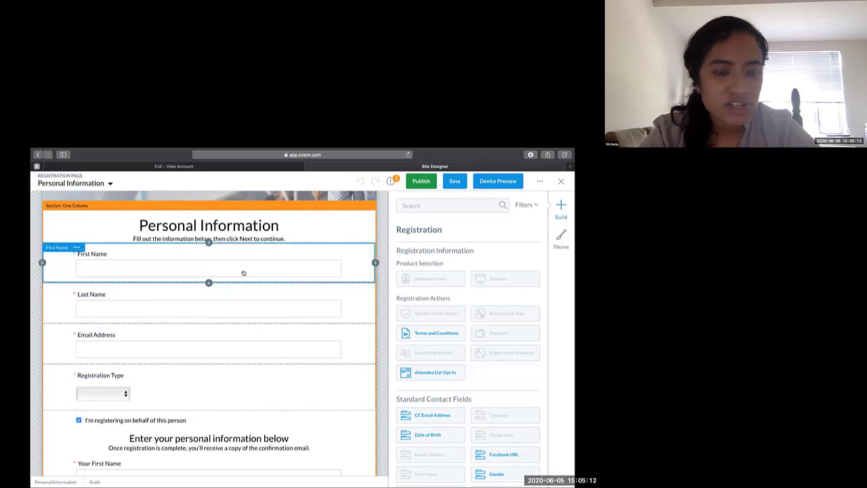
pyautogui.scroll(-2, 240, 304)
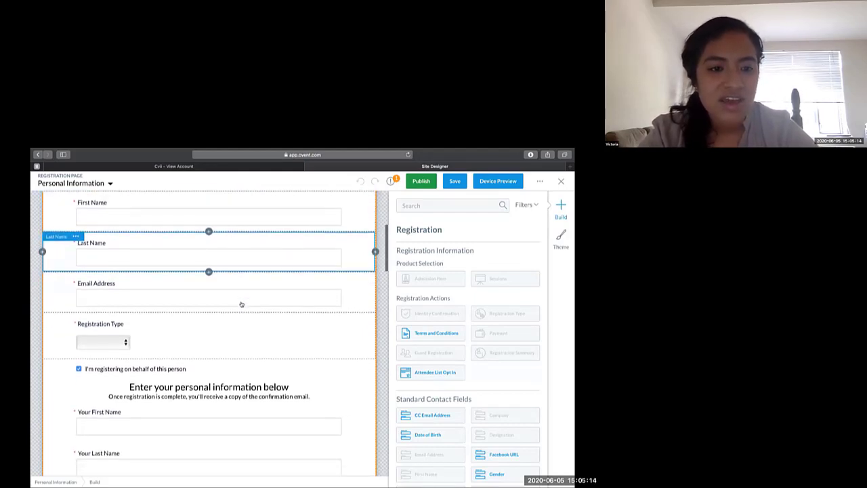
pyautogui.scroll(-3, 232, 320)
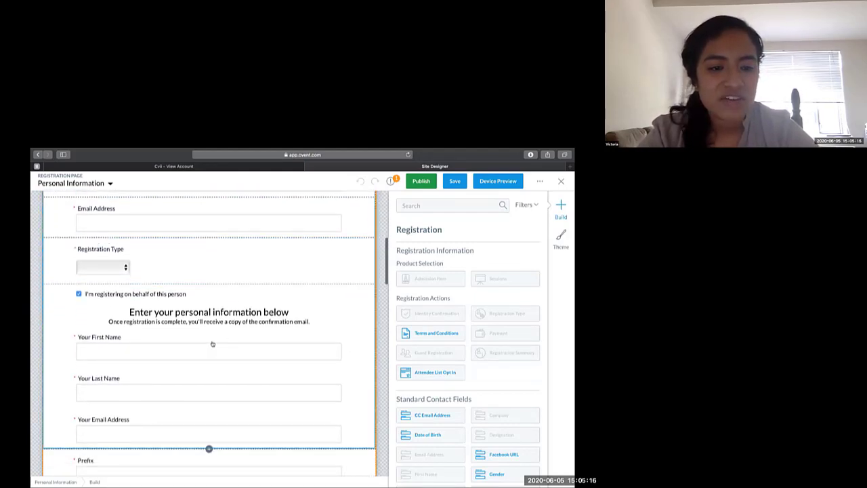
pyautogui.scroll(-6, 211, 345)
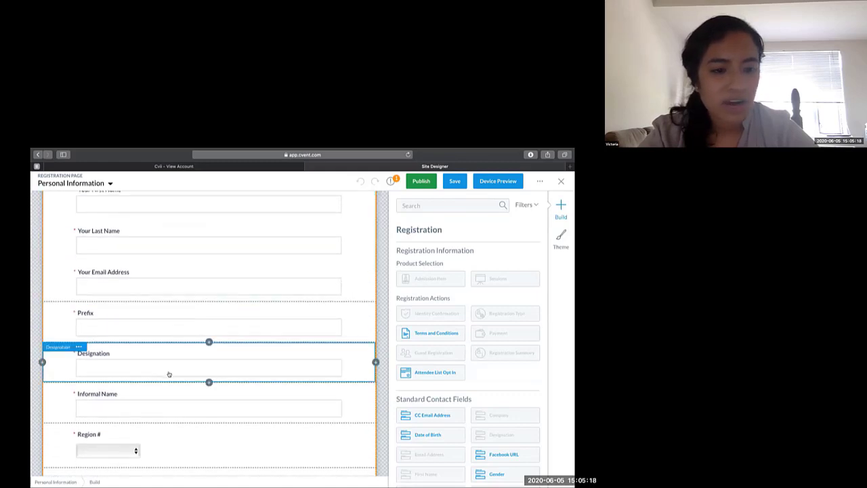
pyautogui.click(168, 374)
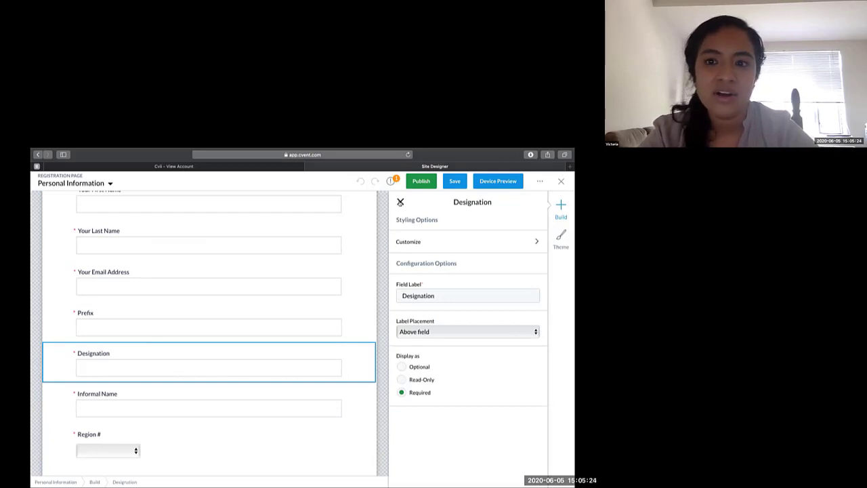
pyautogui.click(401, 202)
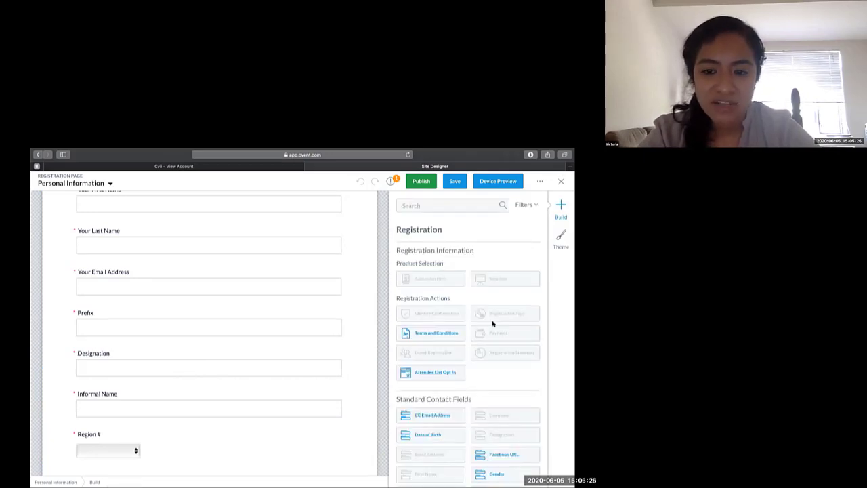
# - Examine which standard contact fields, custom contact fields and question types can be added to the Personal Information page
pyautogui.scroll(-2, 473, 384)
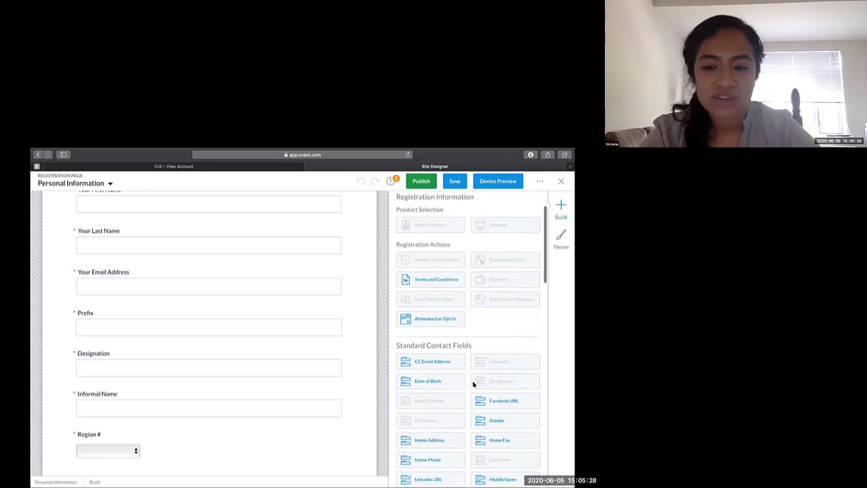
pyautogui.moveTo(399, 328); pyautogui.dragTo(471, 328)
pyautogui.scroll(-10, 468, 331)
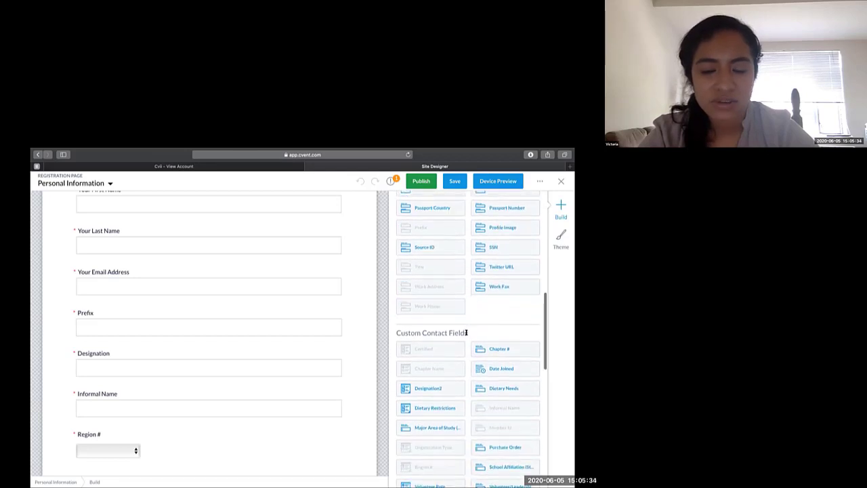
pyautogui.moveTo(466, 333); pyautogui.dragTo(395, 332)
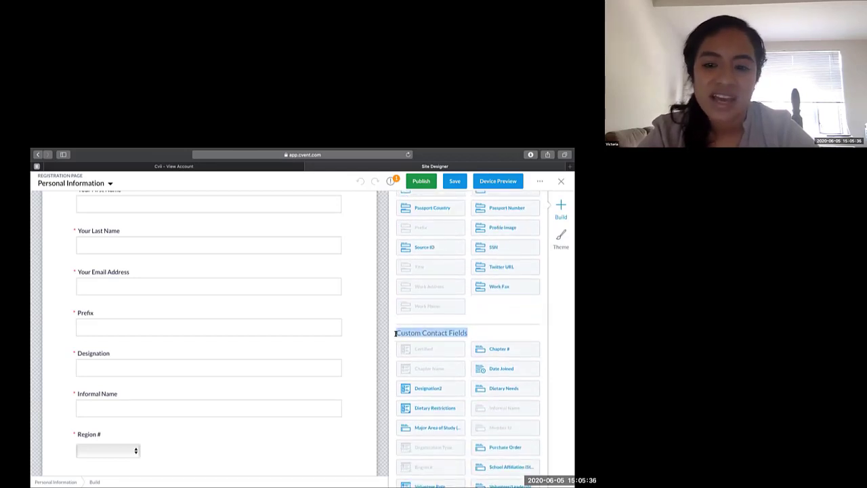
pyautogui.scroll(-5, 395, 335)
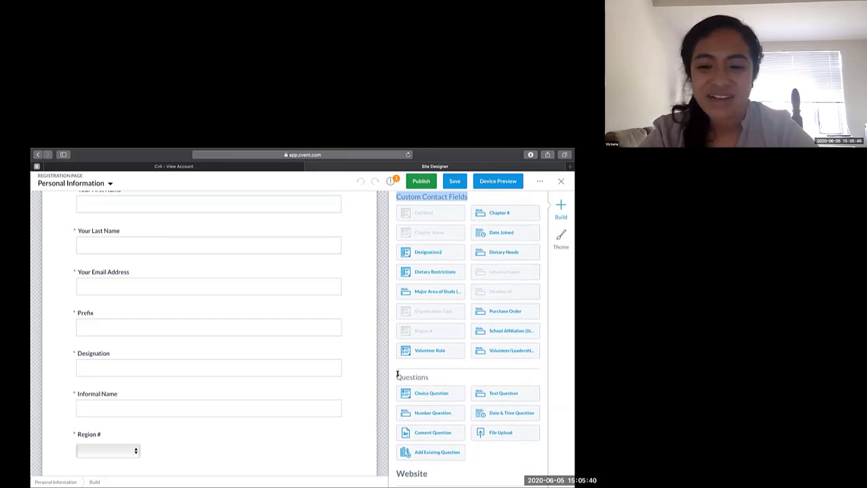
pyautogui.moveTo(396, 374); pyautogui.dragTo(428, 380)
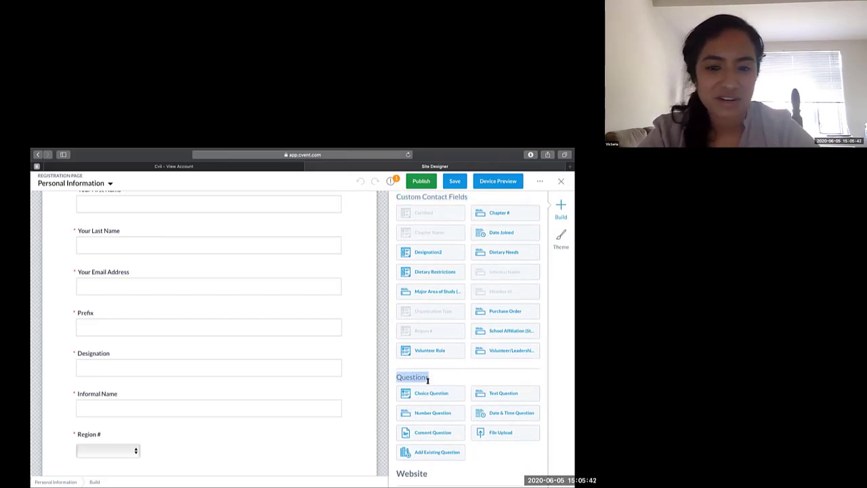
# - Add a choice question between the Title field and the Work Address section, with the question text "How did you hear about the event?"
pyautogui.scroll(-3, 376, 401)
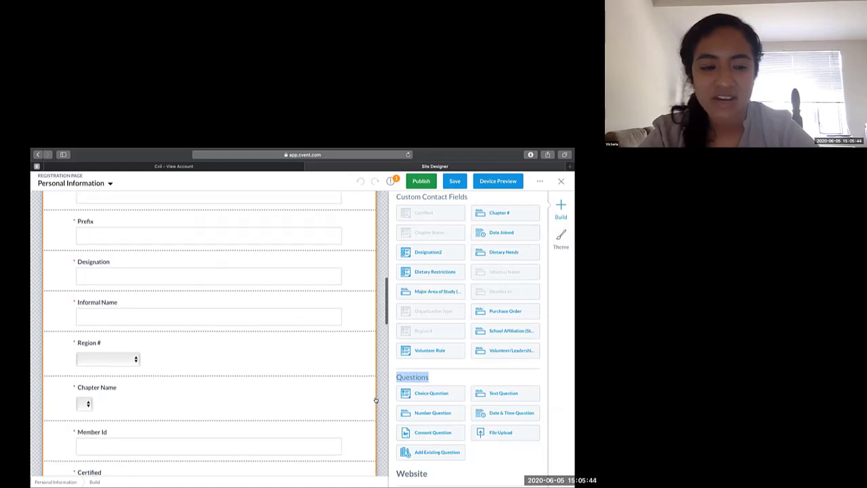
pyautogui.scroll(-9, 375, 401)
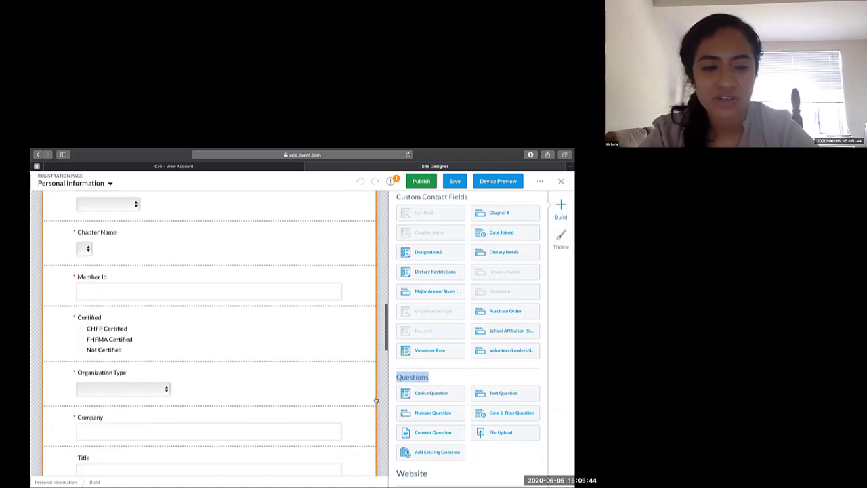
pyautogui.click(425, 394)
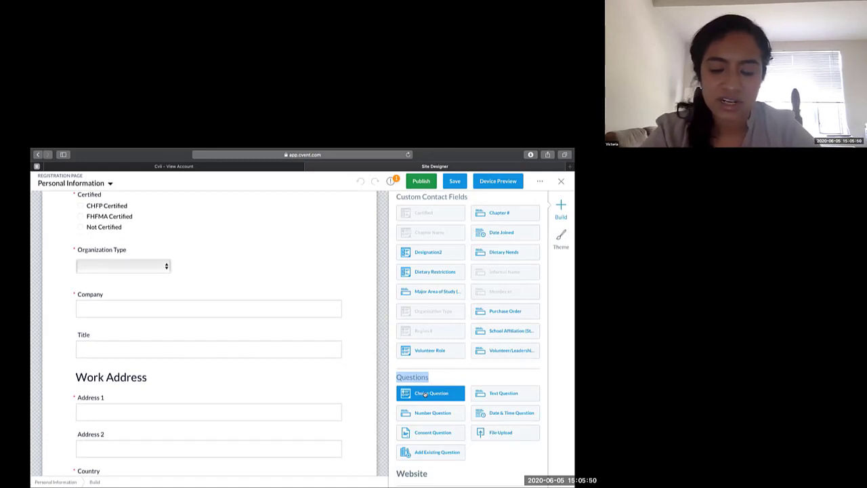
pyautogui.moveTo(410, 387); pyautogui.dragTo(288, 371)
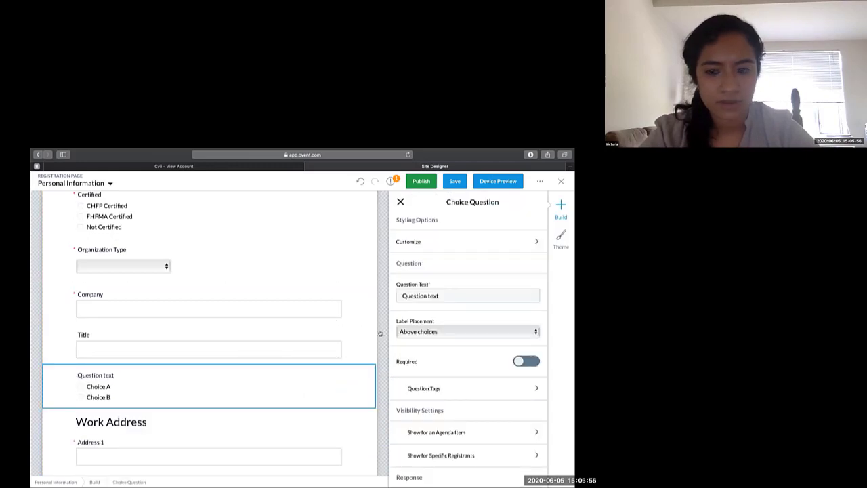
pyautogui.moveTo(442, 296); pyautogui.dragTo(396, 296)
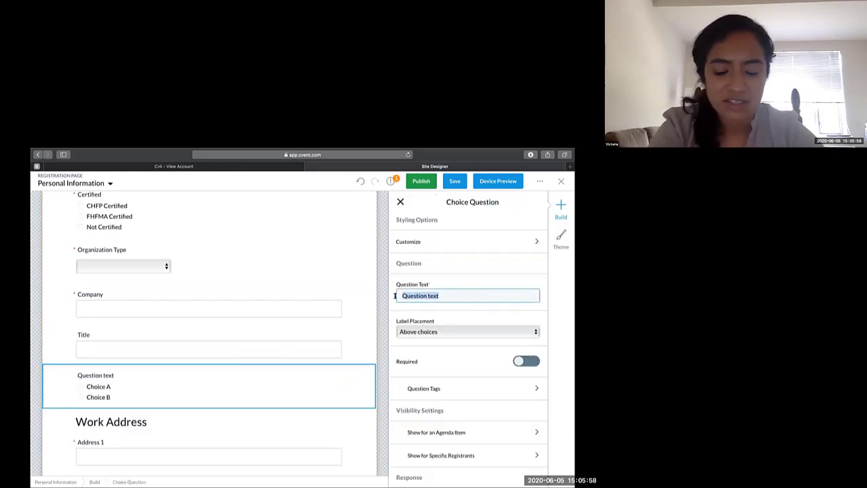
pyautogui.write('How did you hear ')
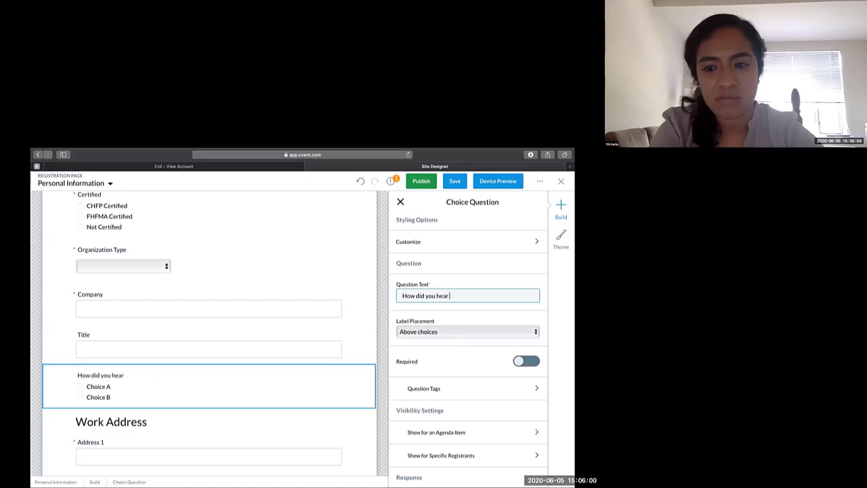
pyautogui.write('about the event?')
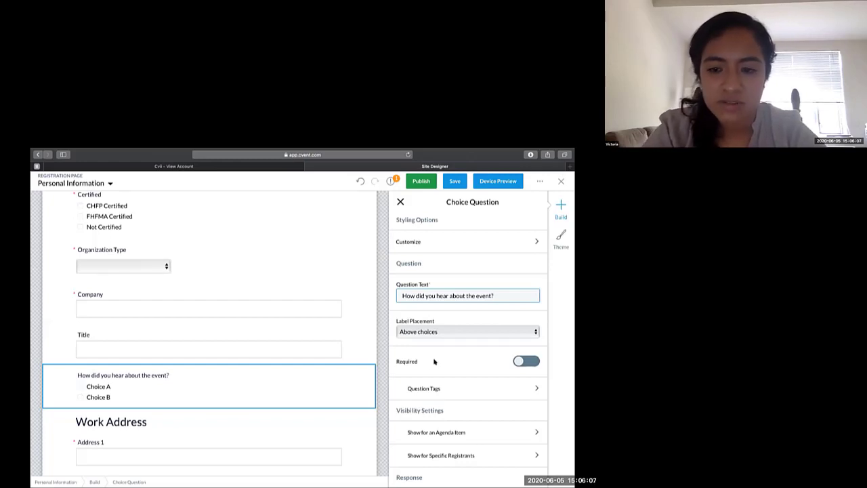
# - Set the event question's two answer choices to "Internet" and "Flyer" and close the question's settings
pyautogui.scroll(-5, 434, 361)
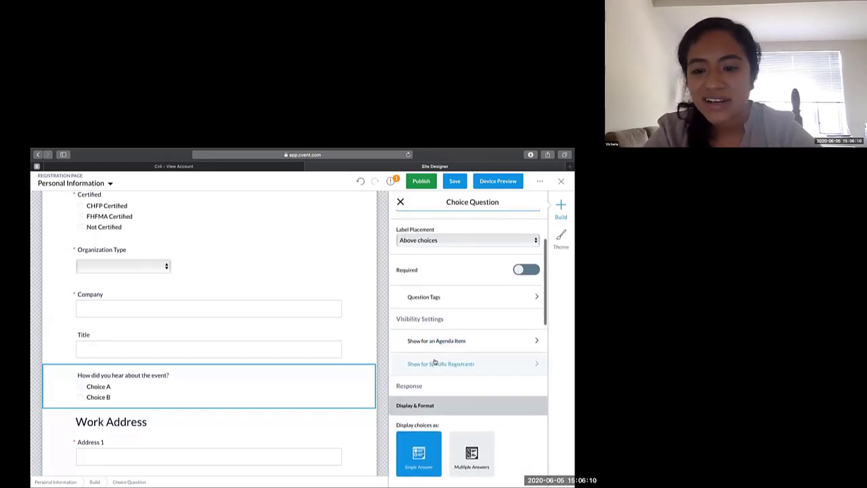
pyautogui.scroll(-10, 437, 366)
pyautogui.click(448, 381)
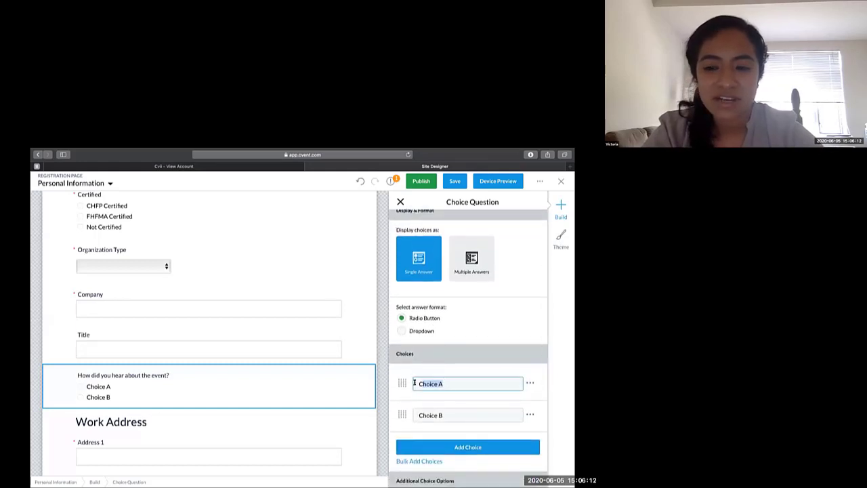
pyautogui.press('super+a')
pyautogui.write('Intern')
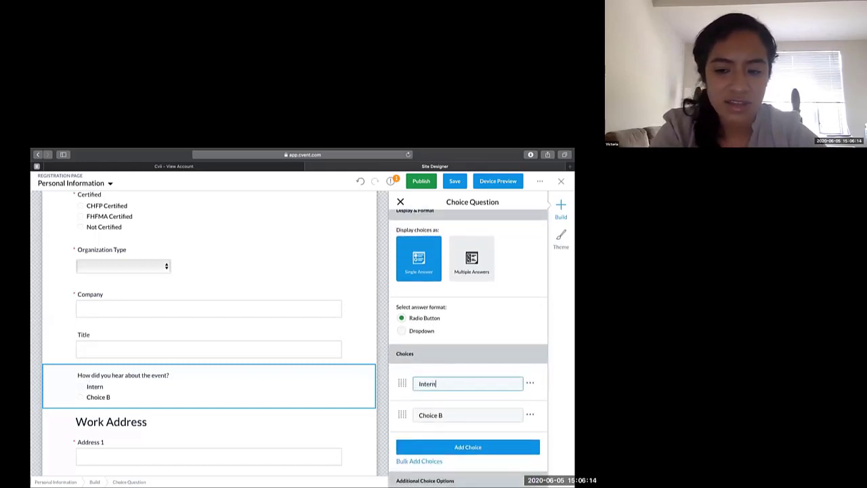
pyautogui.write('et')
pyautogui.click(413, 415)
pyautogui.press('super+a')
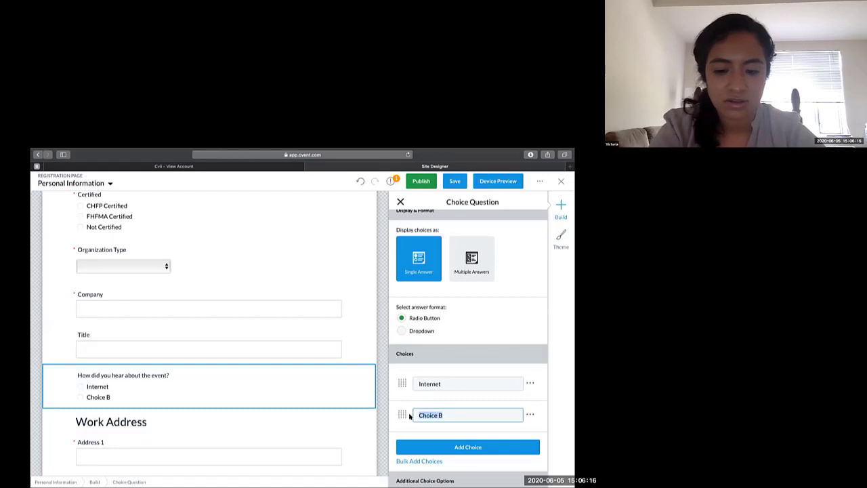
pyautogui.write('Flyer')
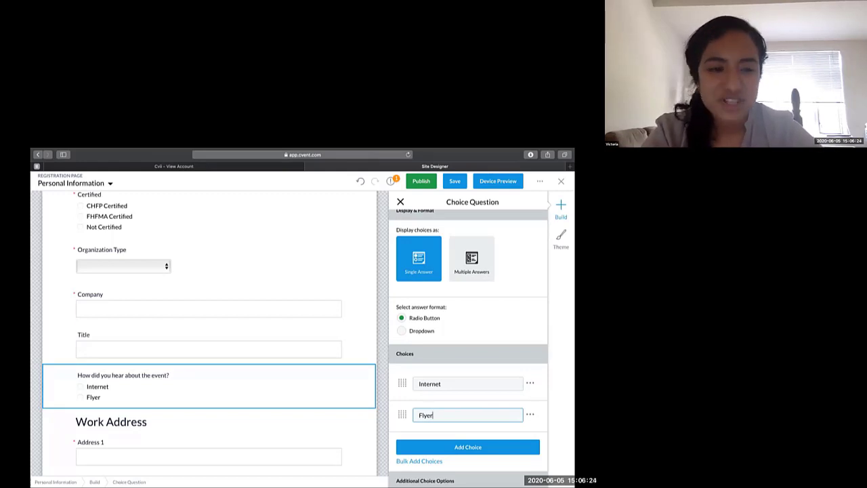
pyautogui.click(399, 202)
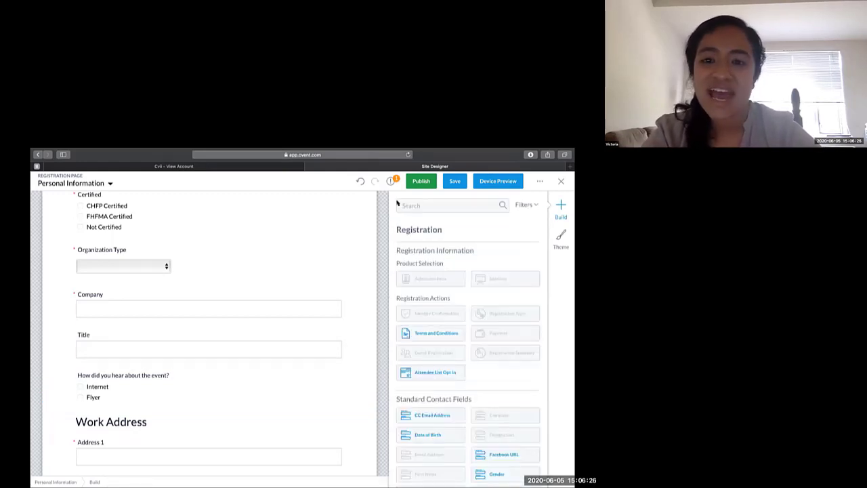
pyautogui.scroll(-10, 422, 364)
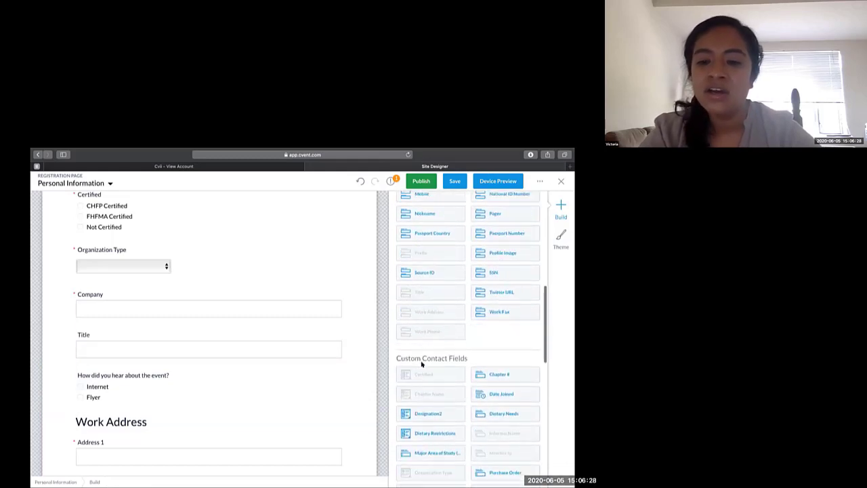
pyautogui.scroll(-2, 422, 364)
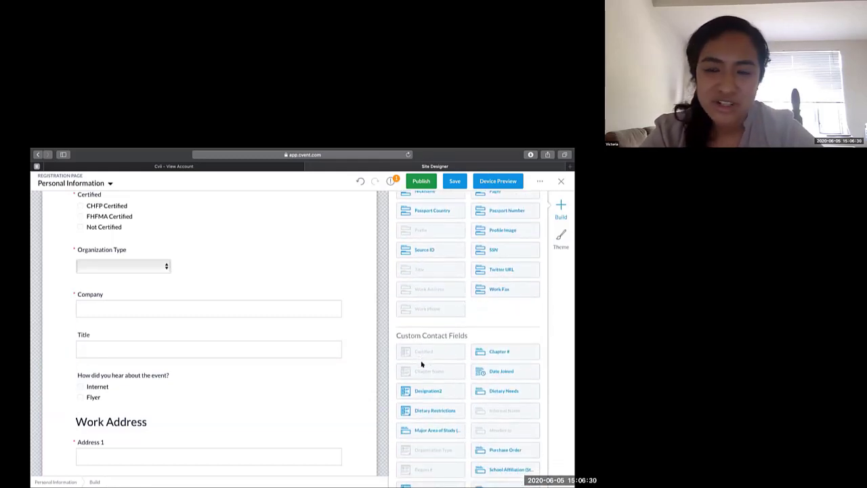
pyautogui.scroll(-5, 422, 364)
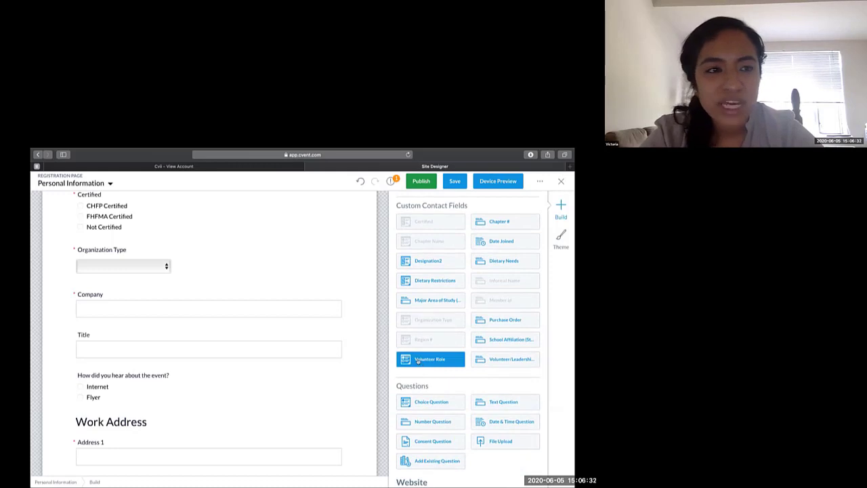
# - Switch to the Registration Items page of the Member Registration path, review its registration options, and open the admission item settings
pyautogui.click(105, 184)
pyautogui.scroll(-2, 93, 420)
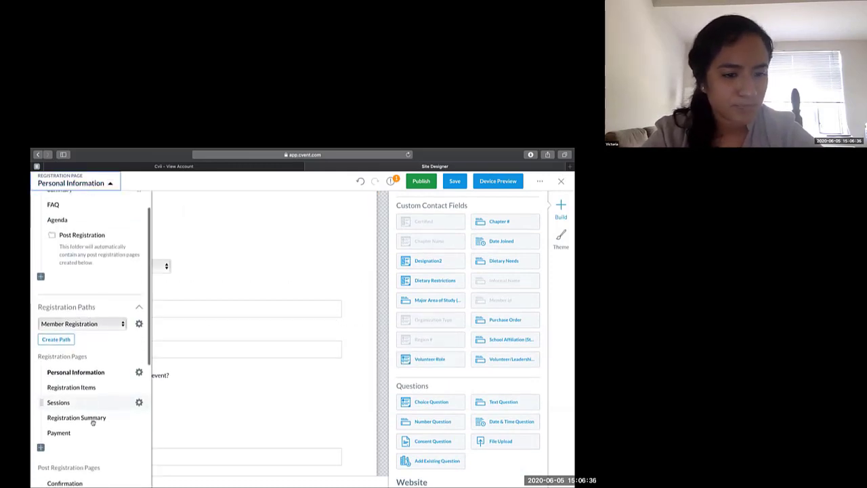
pyautogui.click(78, 376)
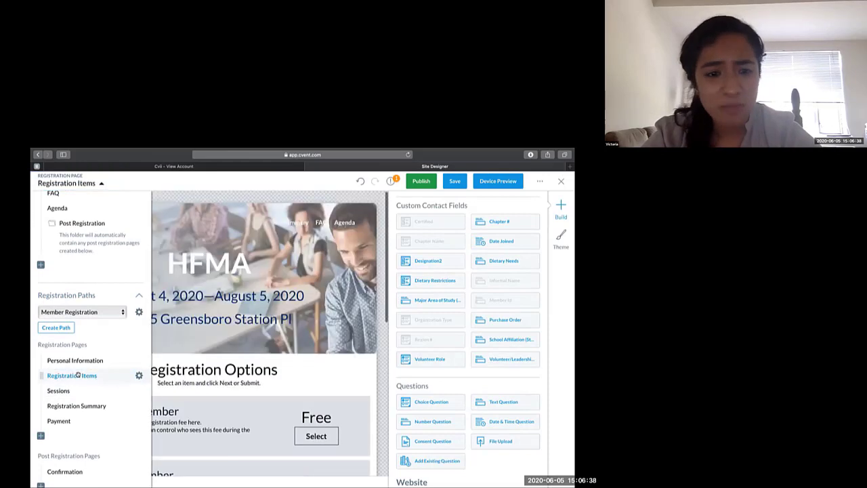
pyautogui.click(383, 334)
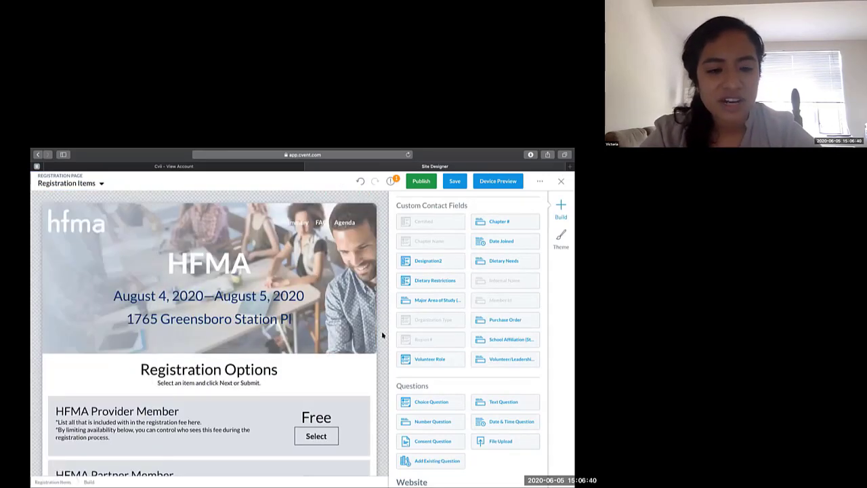
pyautogui.scroll(-2, 381, 345)
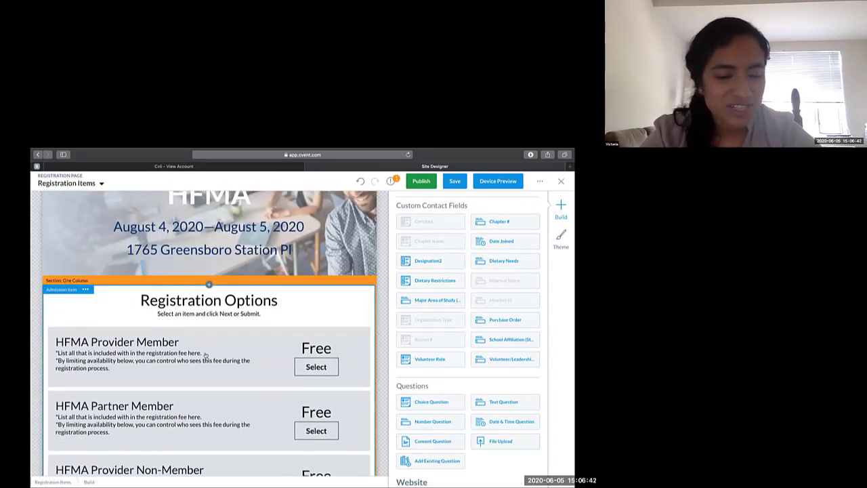
pyautogui.scroll(-3, 206, 355)
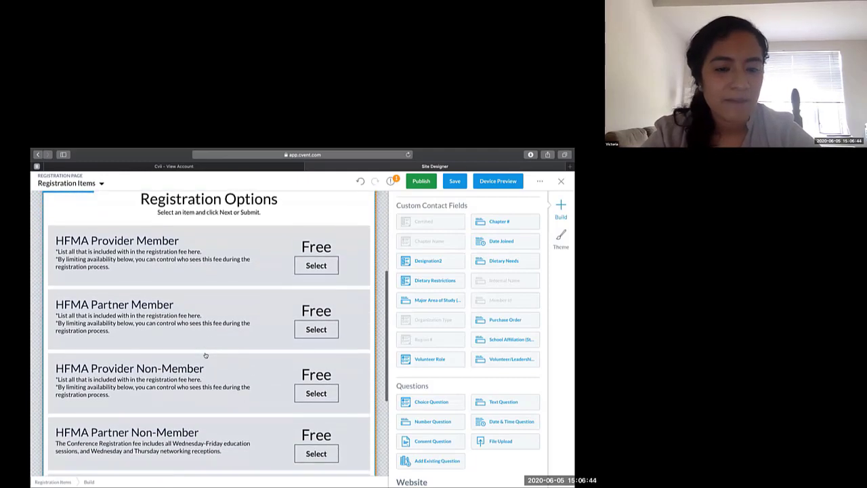
pyautogui.click(205, 355)
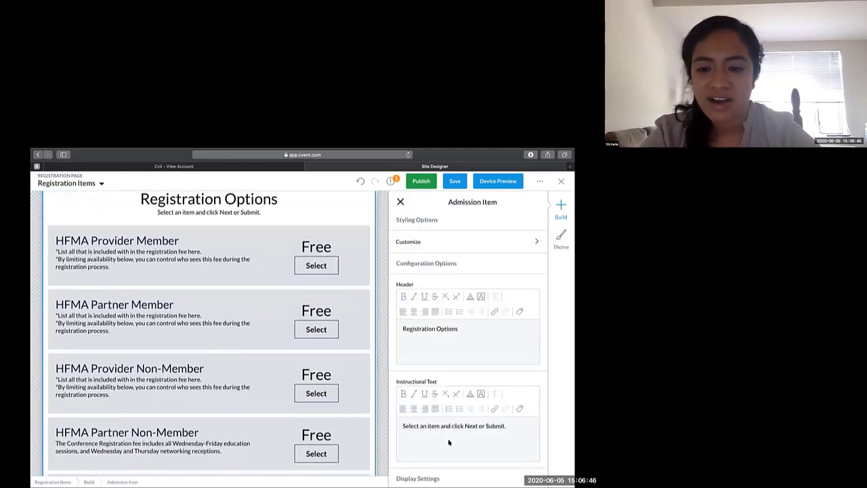
# - Review the Sessions, Registration Summary and Payment pages of the Member Registration path
pyautogui.scroll(-1, 449, 442)
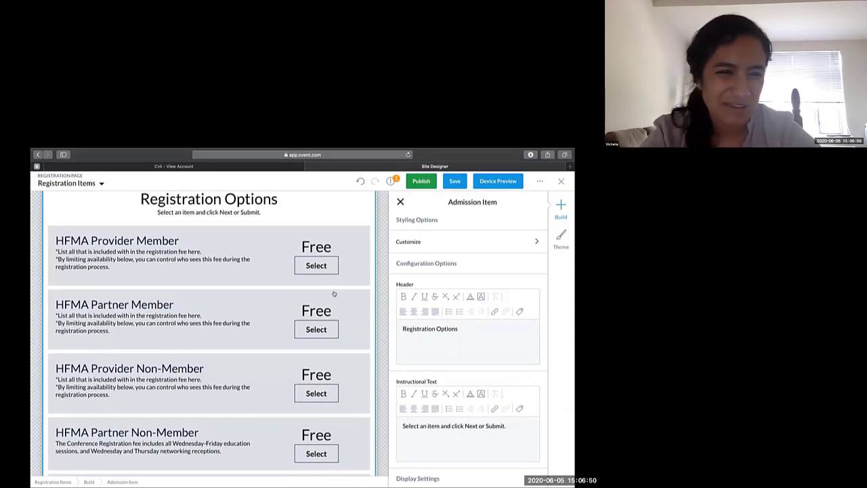
pyautogui.click(102, 182)
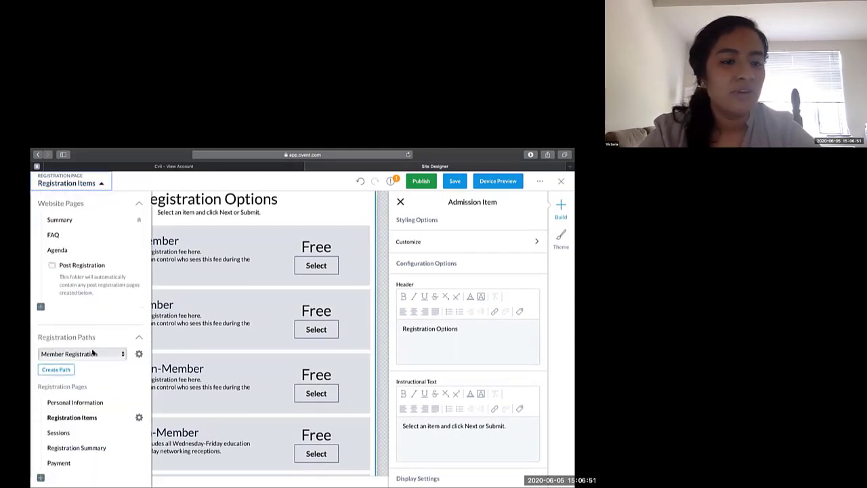
pyautogui.click(60, 432)
pyautogui.scroll(-2, 61, 432)
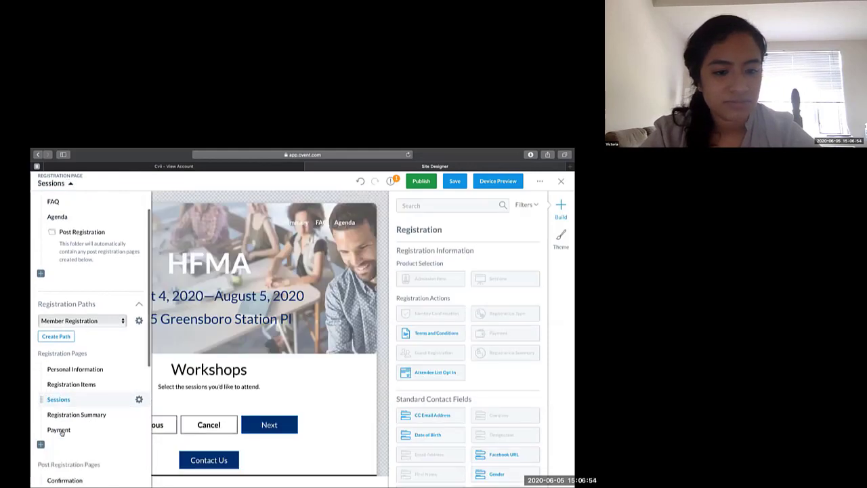
pyautogui.click(60, 399)
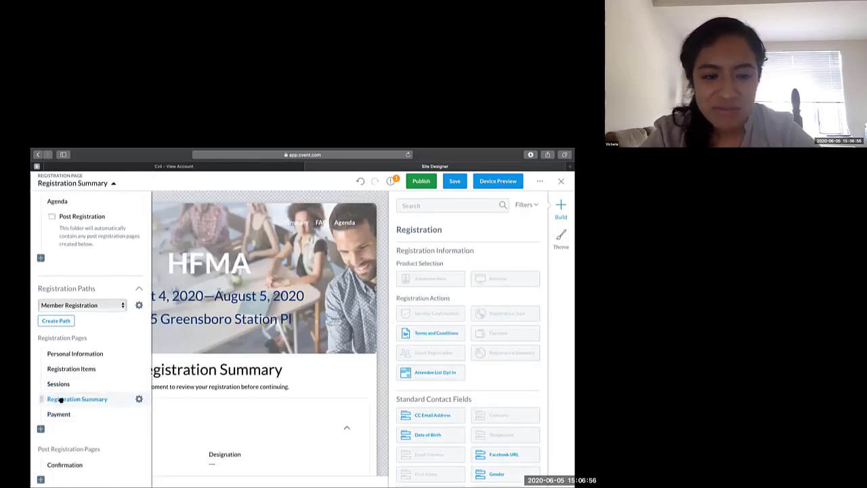
pyautogui.click(60, 414)
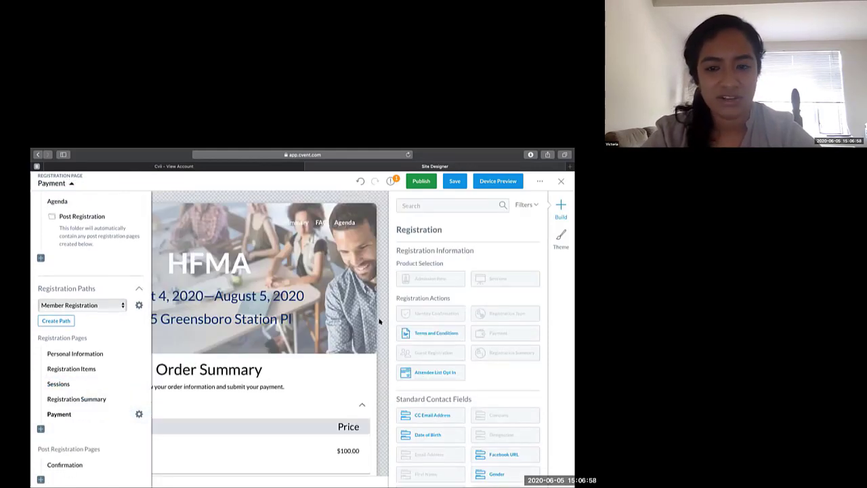
pyautogui.scroll(-3, 380, 321)
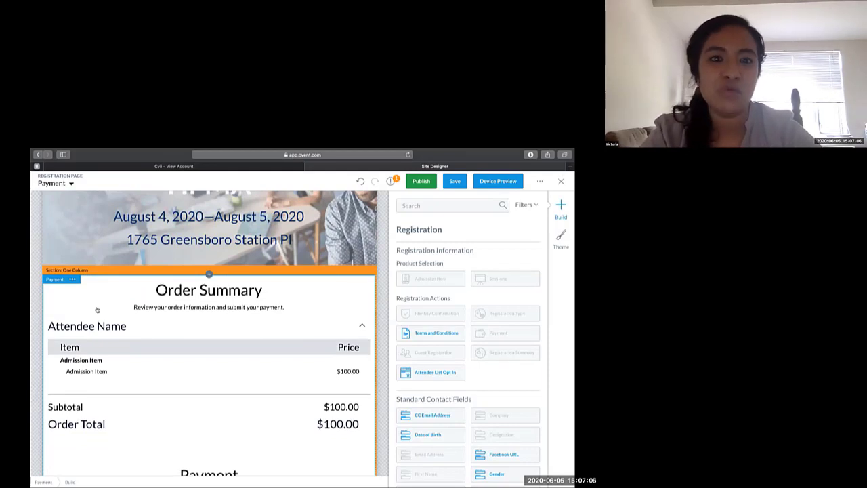
# - Move the payment widget from the Payment page to the Registration Summary page of the Member Registration path
pyautogui.click(72, 279)
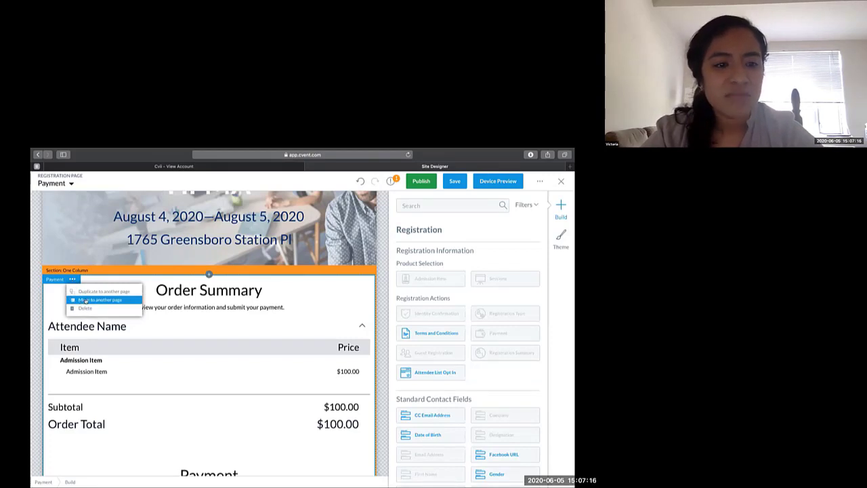
pyautogui.click(84, 300)
pyautogui.click(252, 313)
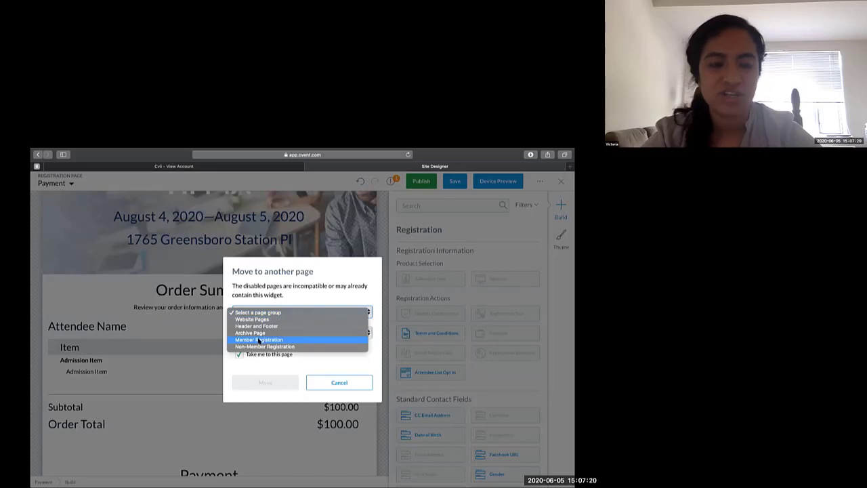
pyautogui.click(259, 339)
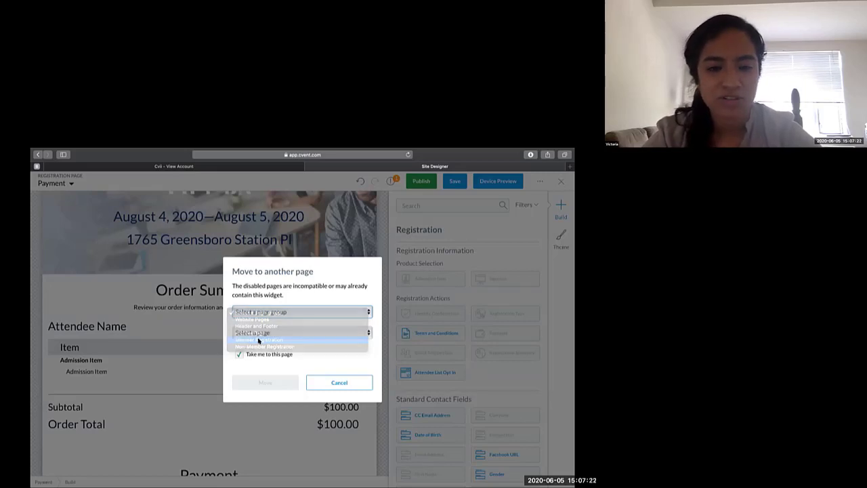
pyautogui.click(258, 333)
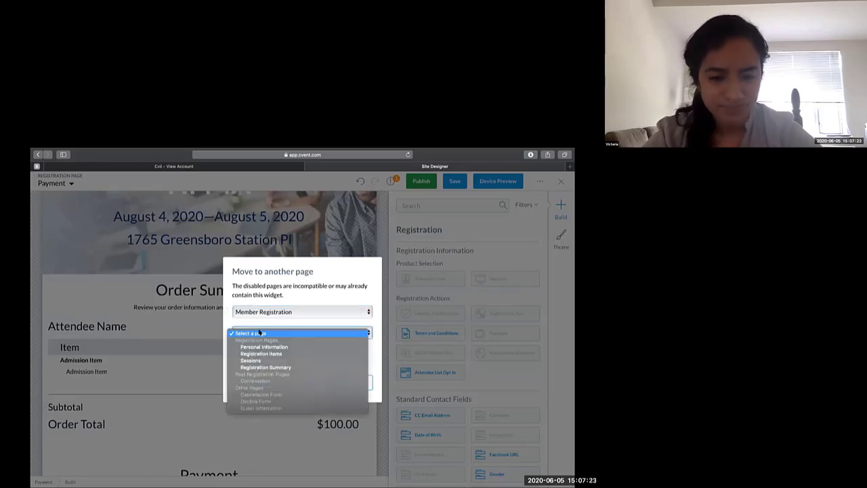
pyautogui.click(269, 367)
pyautogui.click(284, 377)
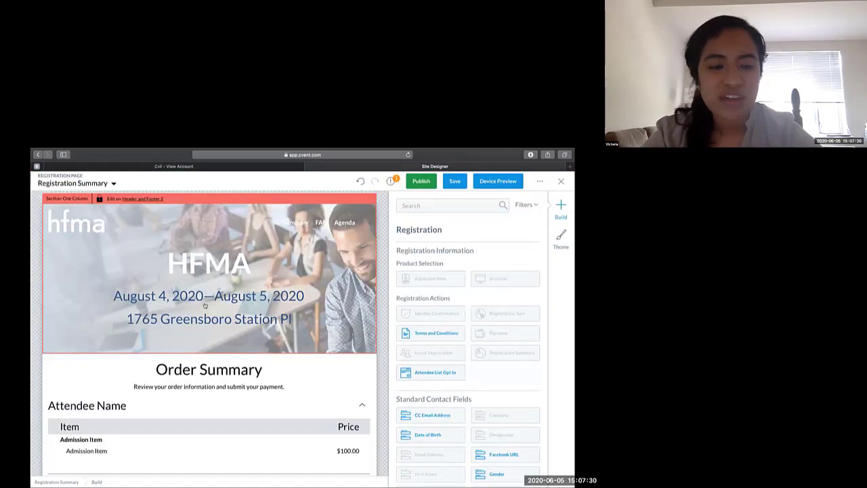
# - Delete the emptied Payment page from the Member Registration path
pyautogui.click(113, 184)
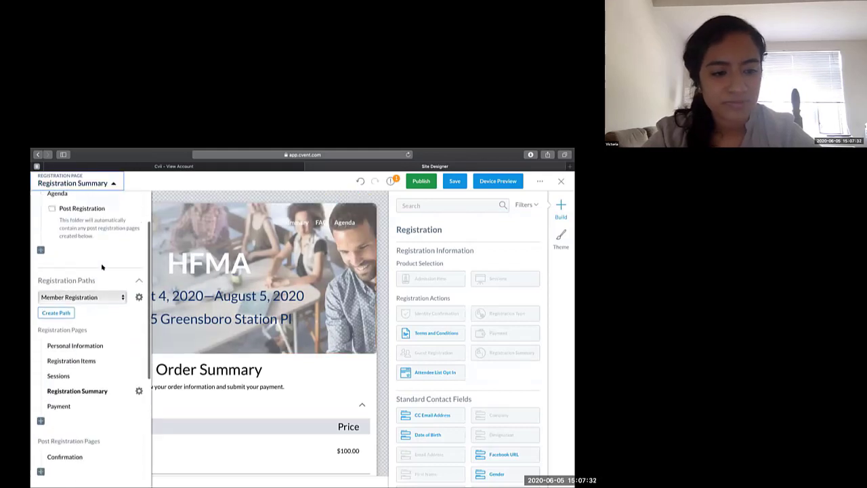
pyautogui.scroll(-1, 103, 267)
pyautogui.click(59, 390)
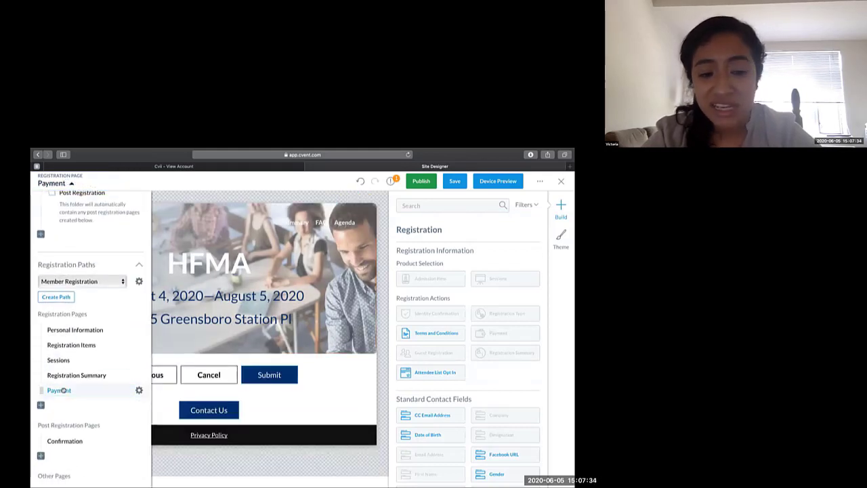
pyautogui.click(139, 390)
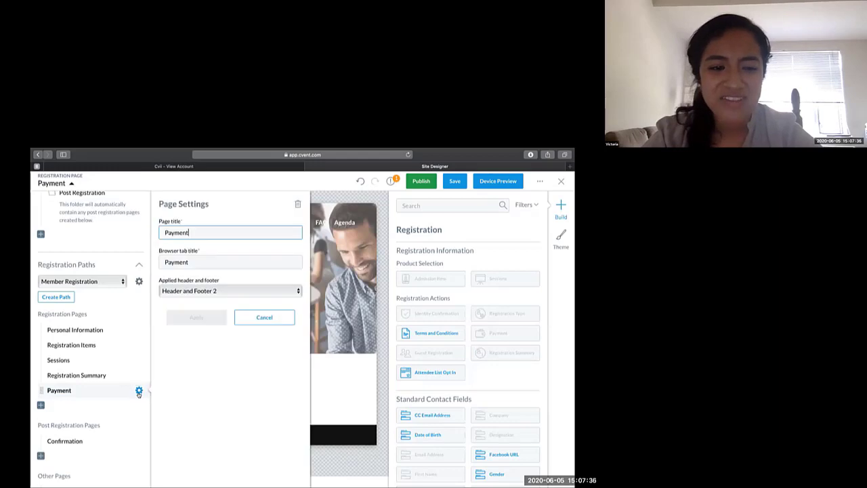
pyautogui.click(298, 203)
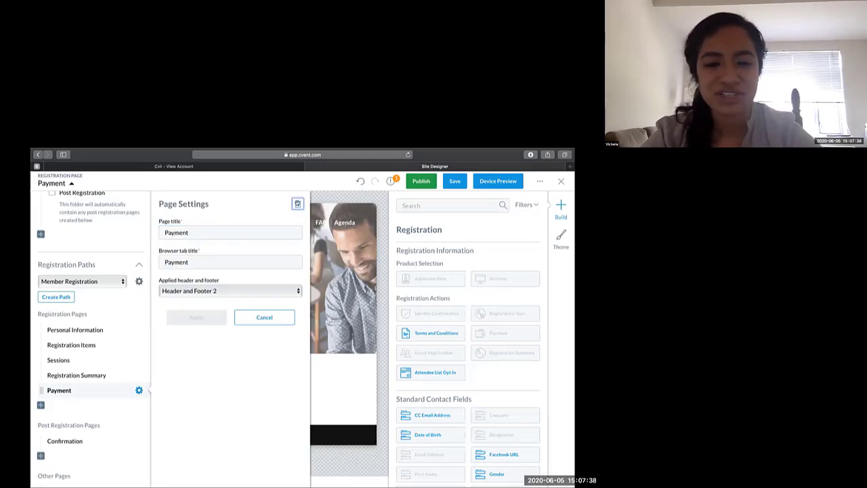
pyautogui.click(264, 349)
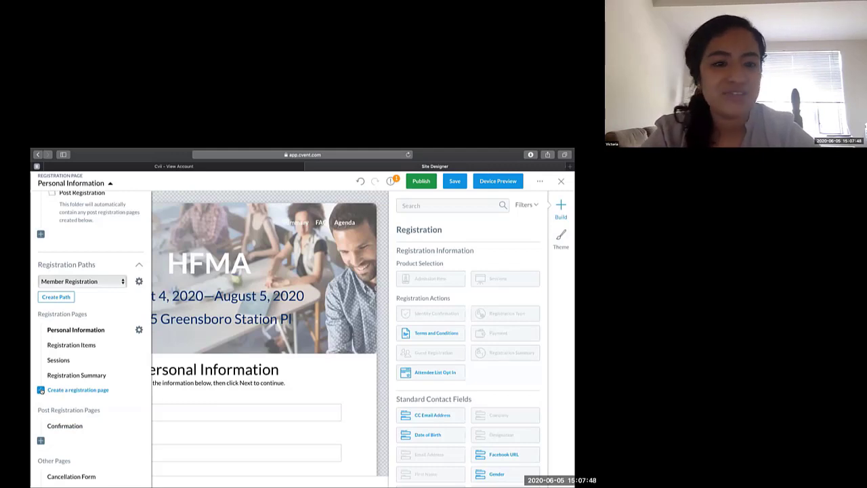
# - Leave Site Designer and open the Event Emails list of the HFMA Cvent Training event
pyautogui.scroll(-1, 40, 390)
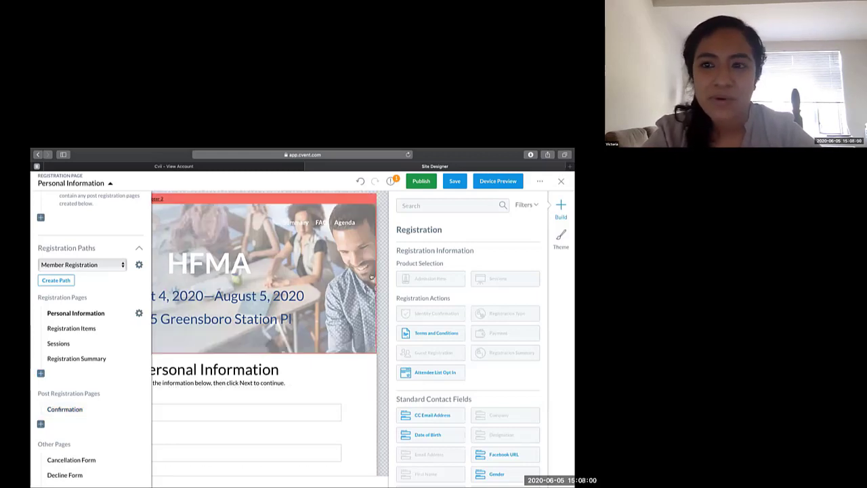
pyautogui.click(559, 182)
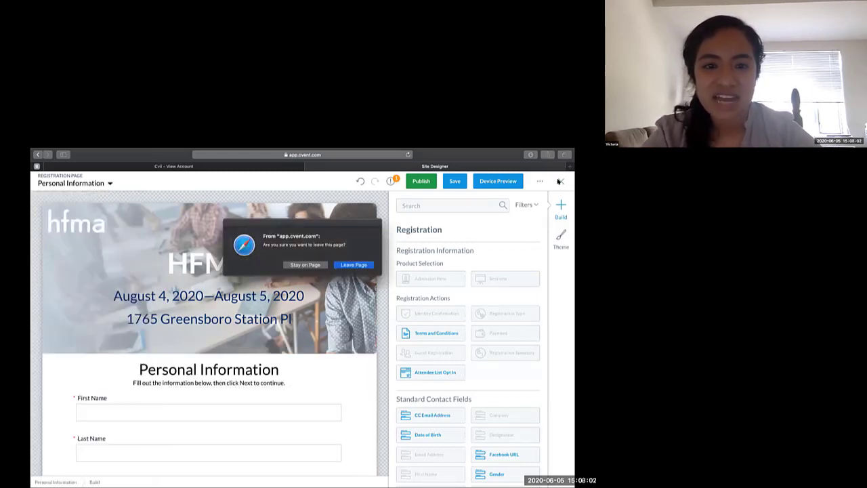
pyautogui.click(353, 265)
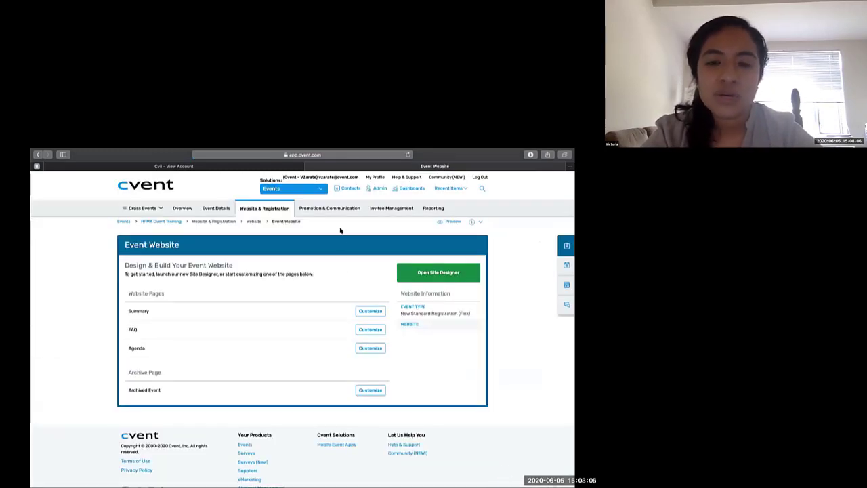
pyautogui.moveTo(333, 213)
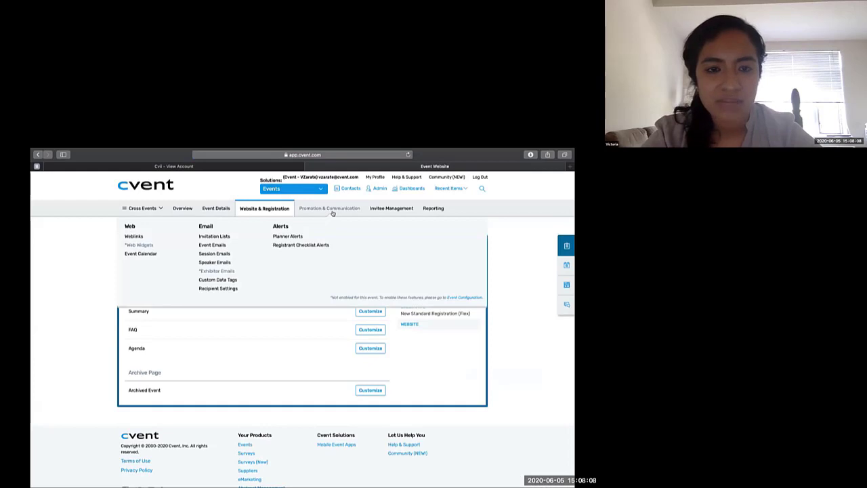
pyautogui.click(248, 246)
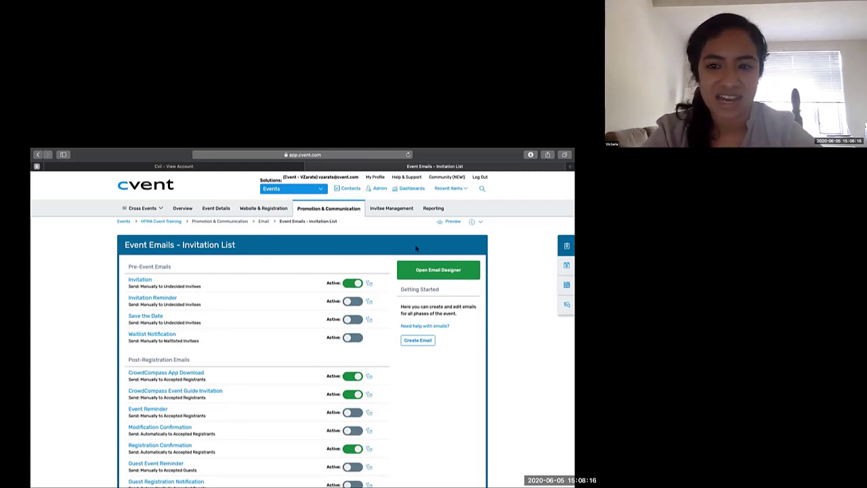
# - Review the Invitation email and the list of available event emails in the Email Designer, and switch back to the slide presentation
pyautogui.click(424, 269)
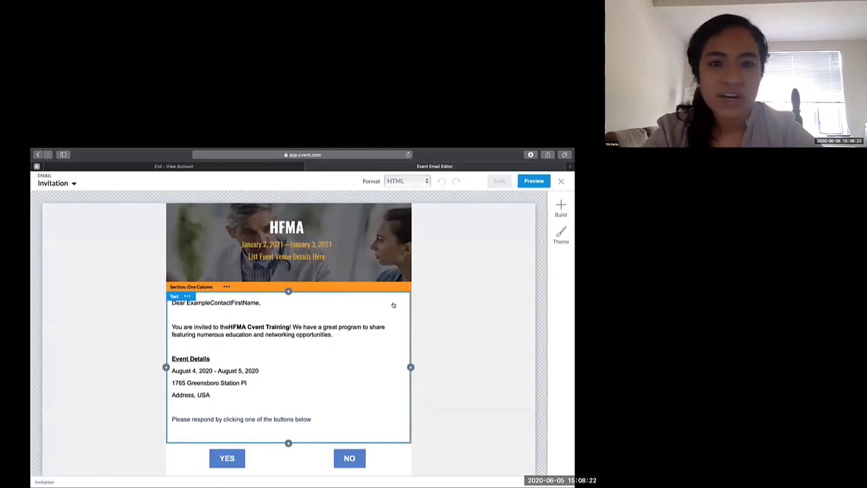
pyautogui.scroll(-1, 444, 304)
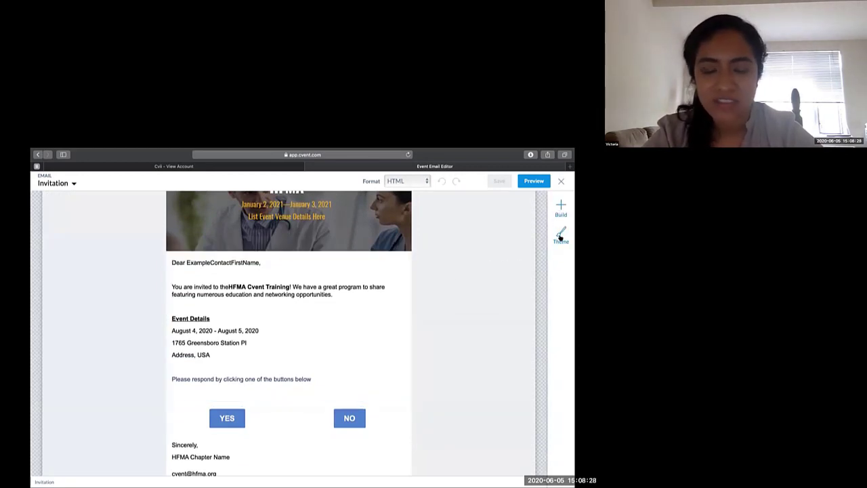
pyautogui.click(349, 330)
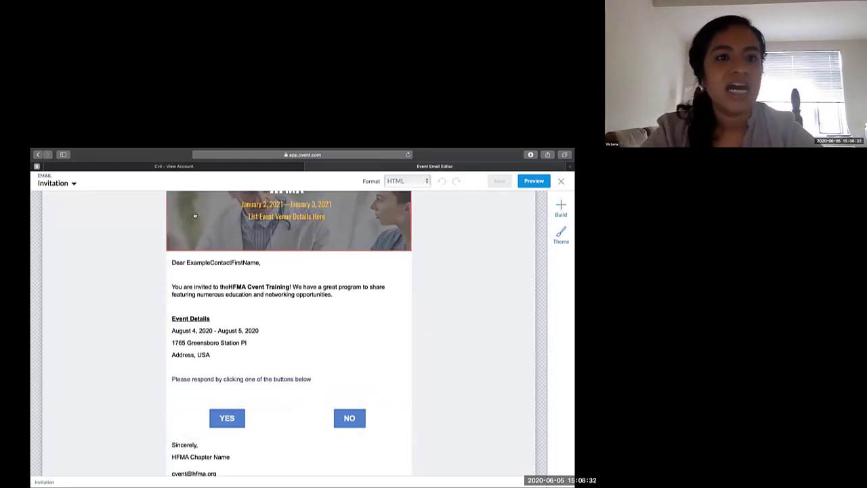
pyautogui.click(58, 186)
pyautogui.scroll(-2, 75, 352)
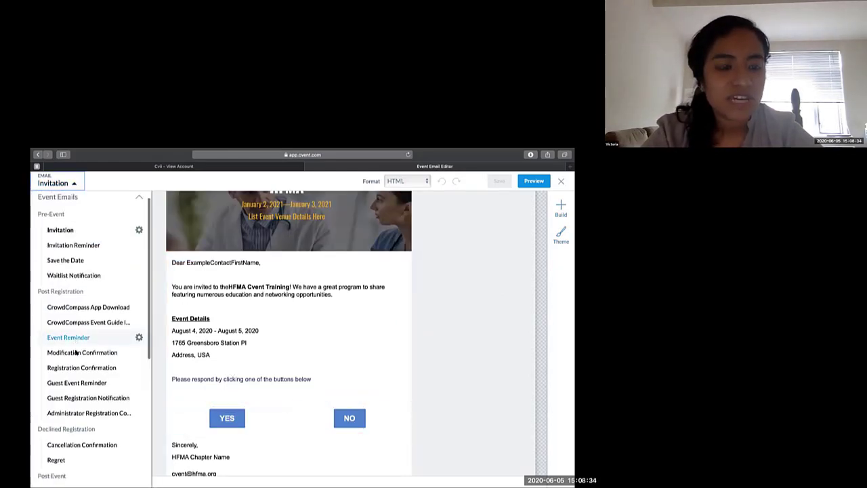
pyautogui.scroll(1, 75, 352)
pyautogui.click(183, 316)
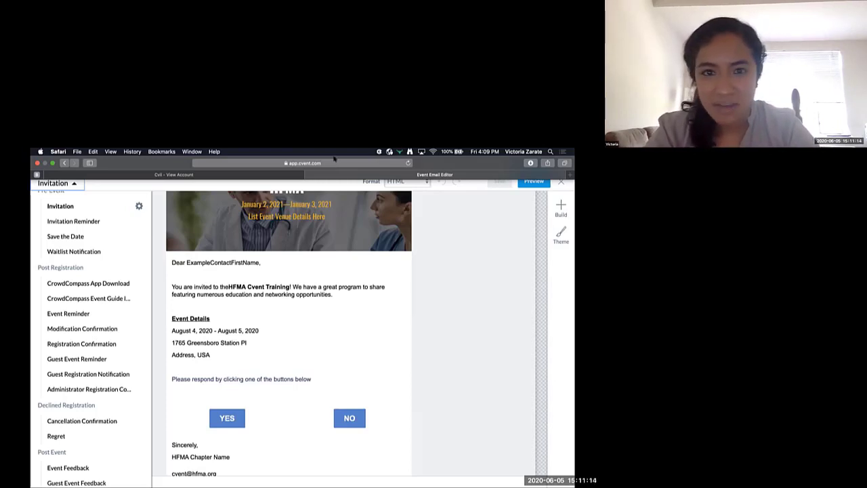
pyautogui.press('super+Tab')
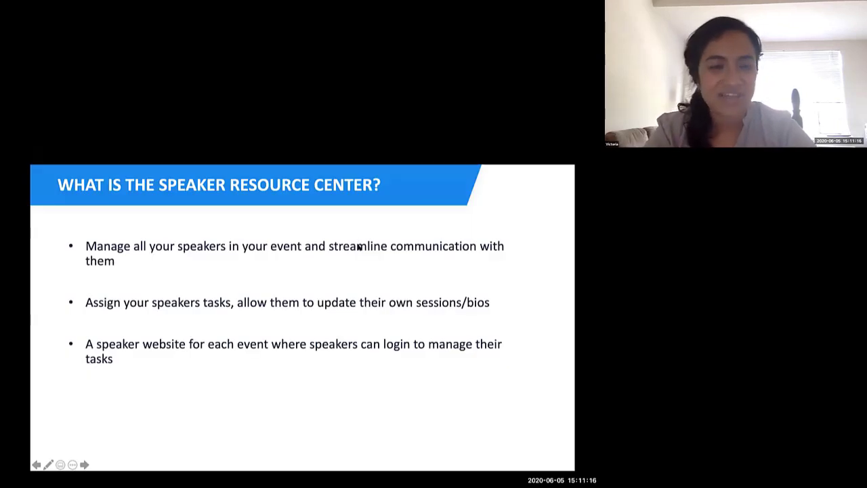
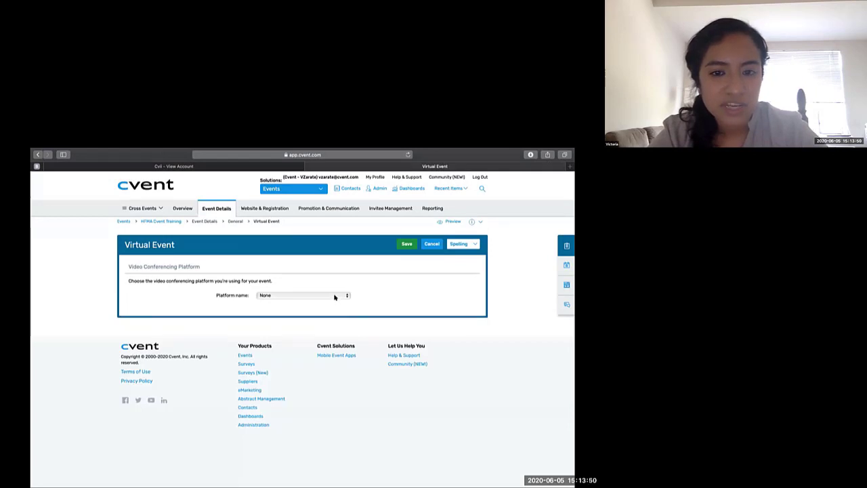
# - Try Zoom as the video conferencing platform on the Virtual Event page, review its meeting, URL, password and recording fields, and discard the edits
pyautogui.click(335, 296)
pyautogui.click(334, 296)
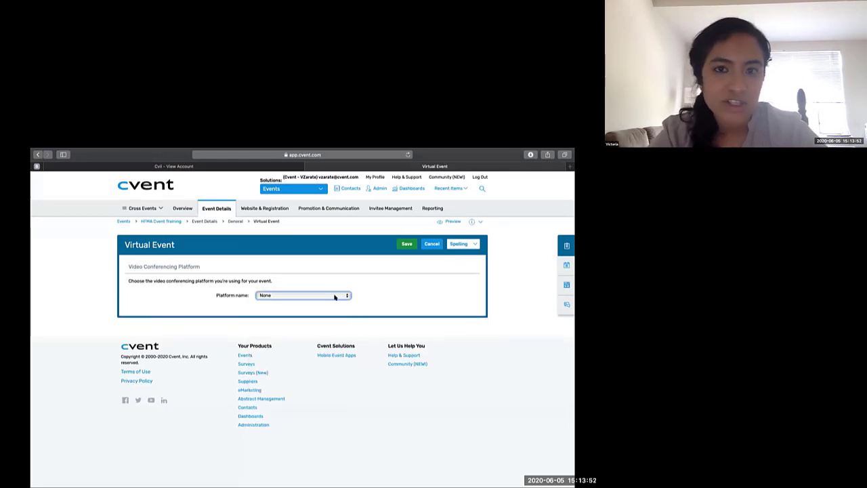
pyautogui.click(335, 296)
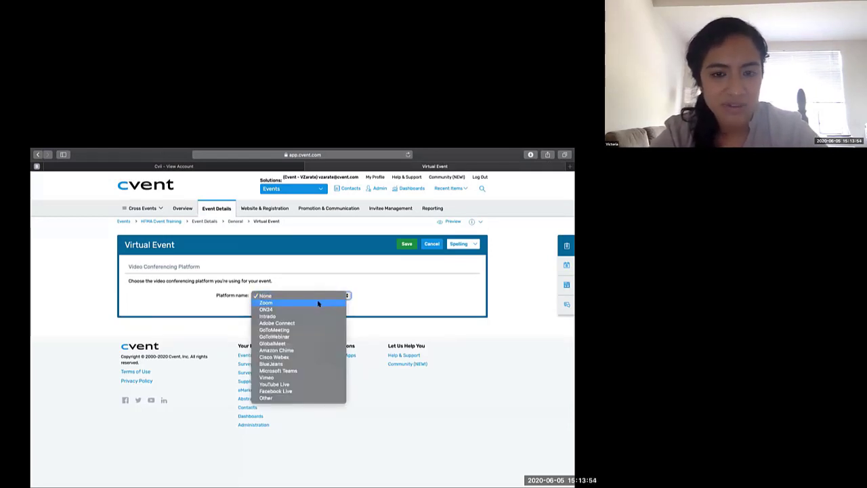
pyautogui.click(318, 303)
pyautogui.scroll(-2, 318, 303)
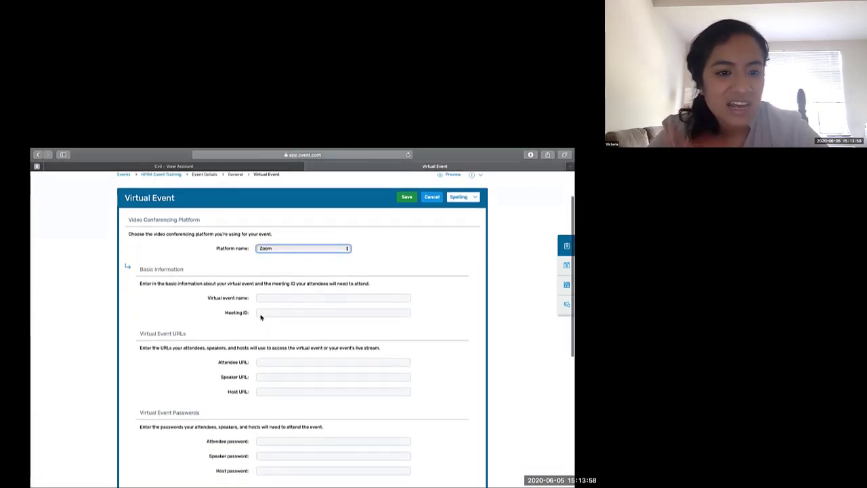
pyautogui.scroll(-1, 260, 317)
pyautogui.scroll(-1, 260, 318)
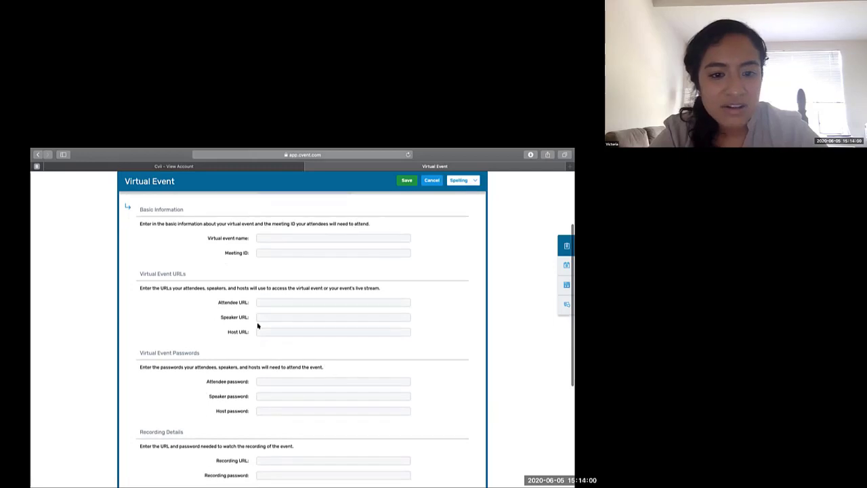
pyautogui.scroll(-2, 223, 400)
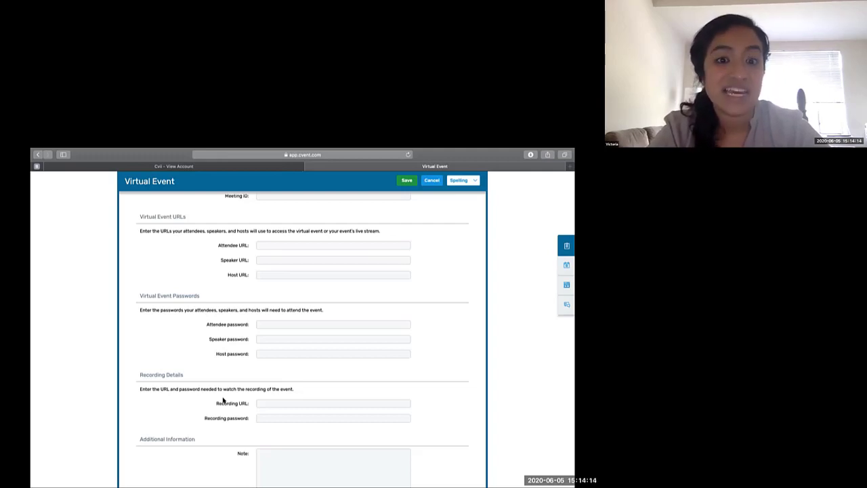
pyautogui.scroll(6, 250, 354)
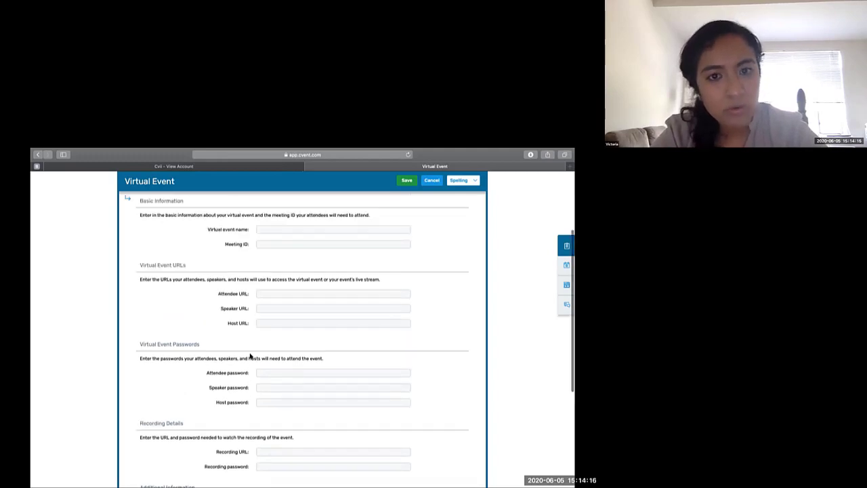
pyautogui.scroll(2, 250, 354)
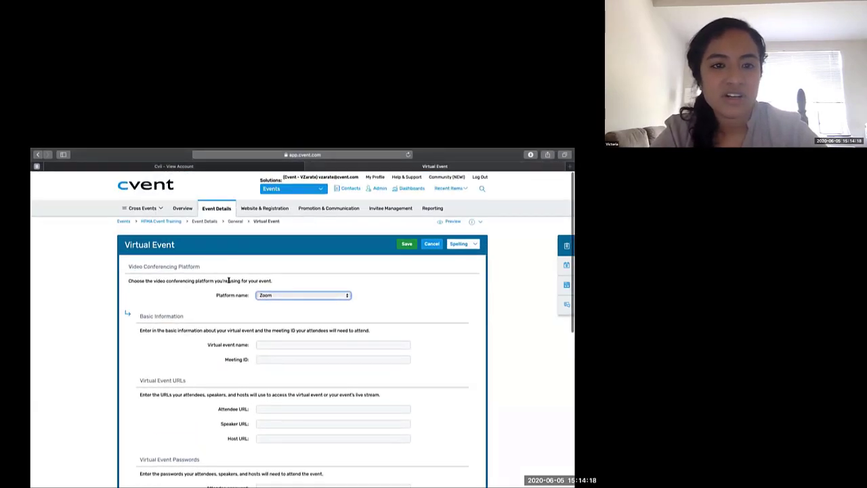
pyautogui.moveTo(220, 211)
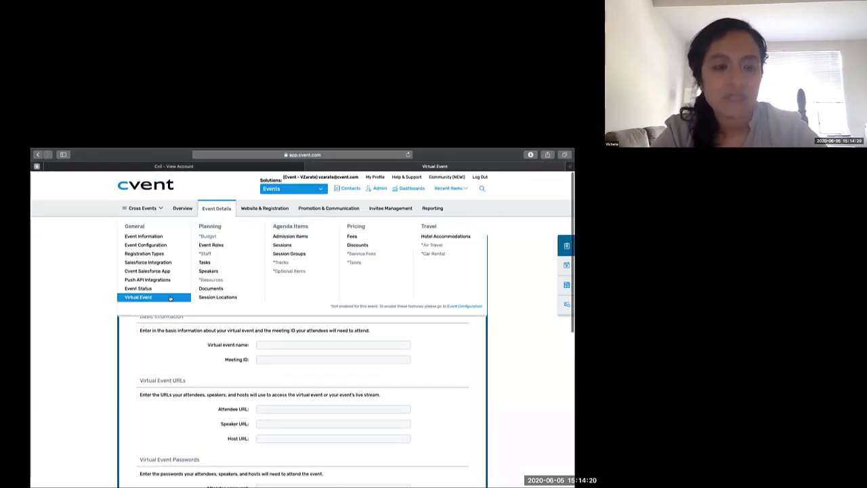
pyautogui.click(168, 361)
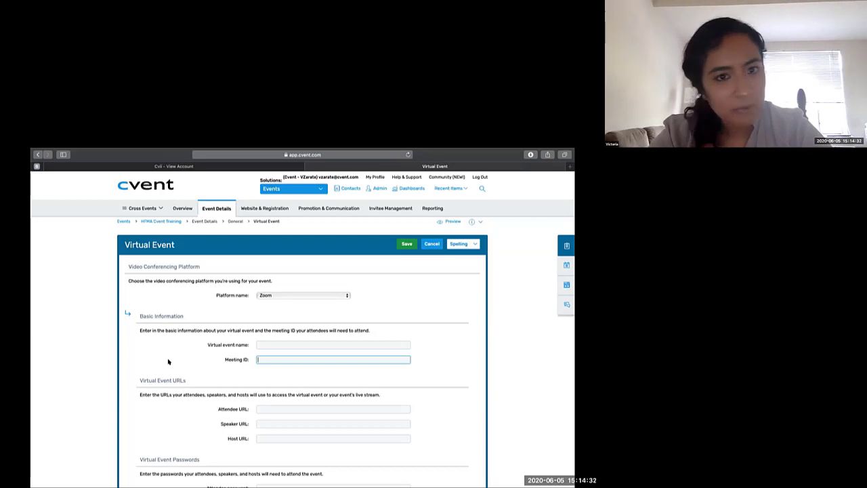
pyautogui.click(431, 246)
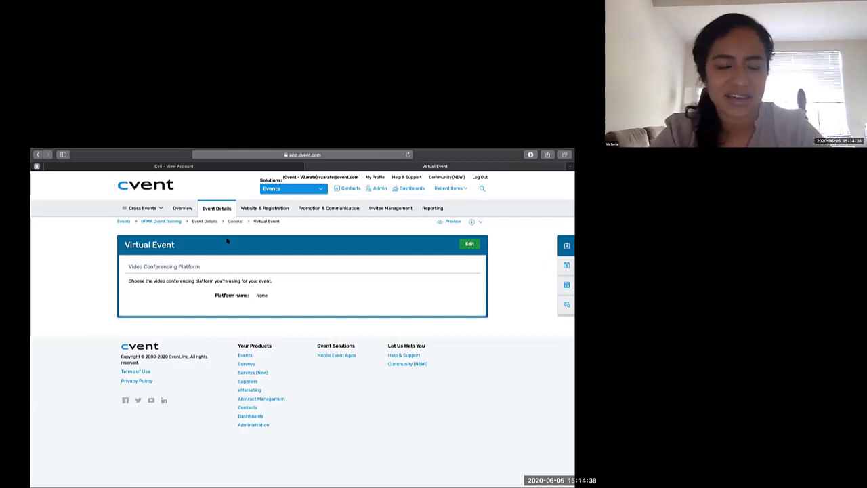
# - Start a new speaker in the event's Speakers list and enter the speaker's first and last name
pyautogui.moveTo(222, 213)
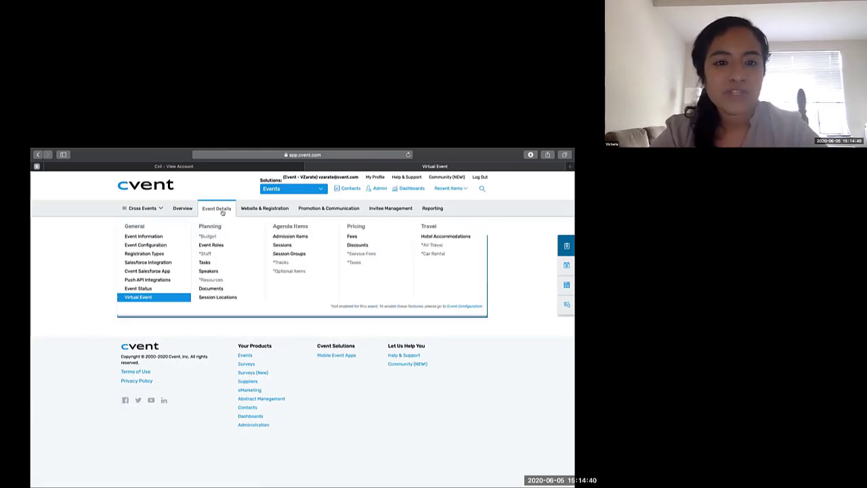
pyautogui.click(218, 271)
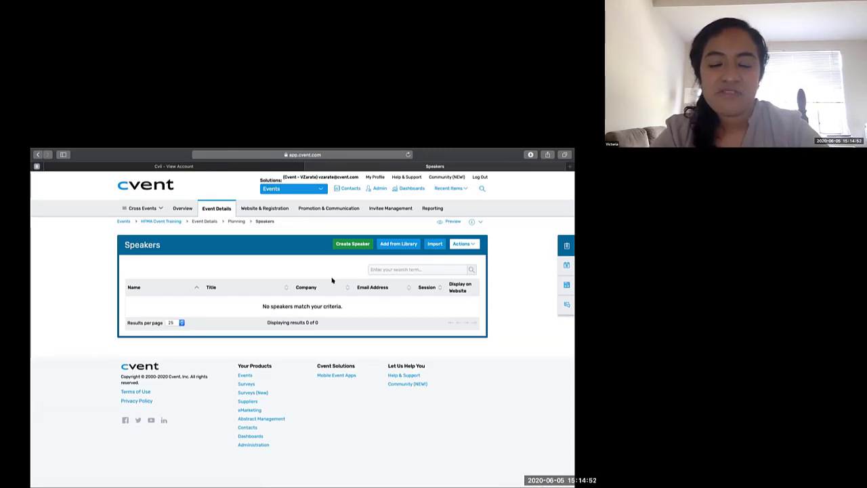
pyautogui.click(353, 244)
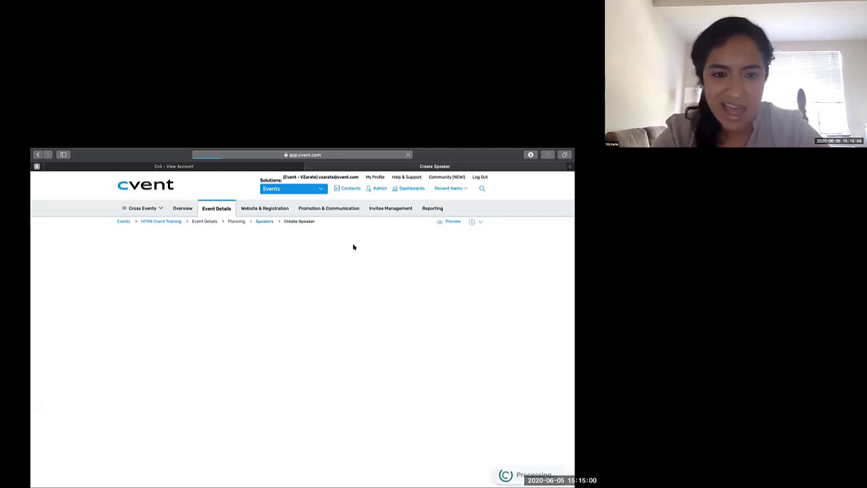
pyautogui.click(305, 288)
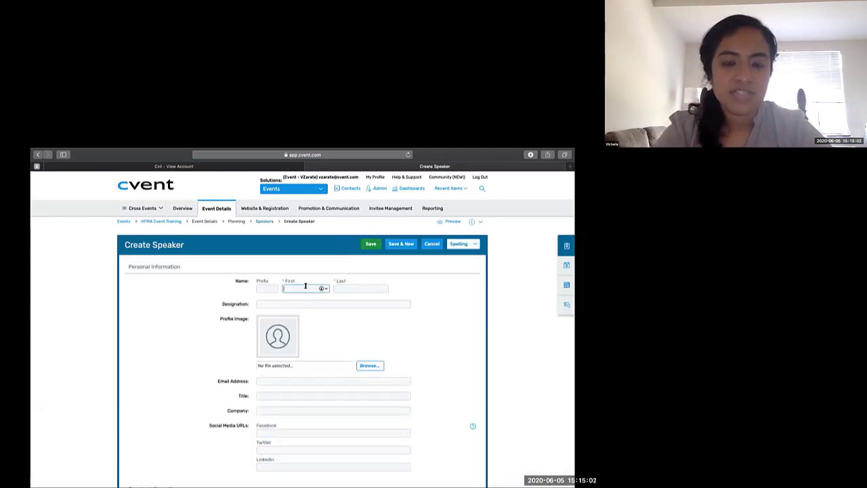
pyautogui.press('Tab')
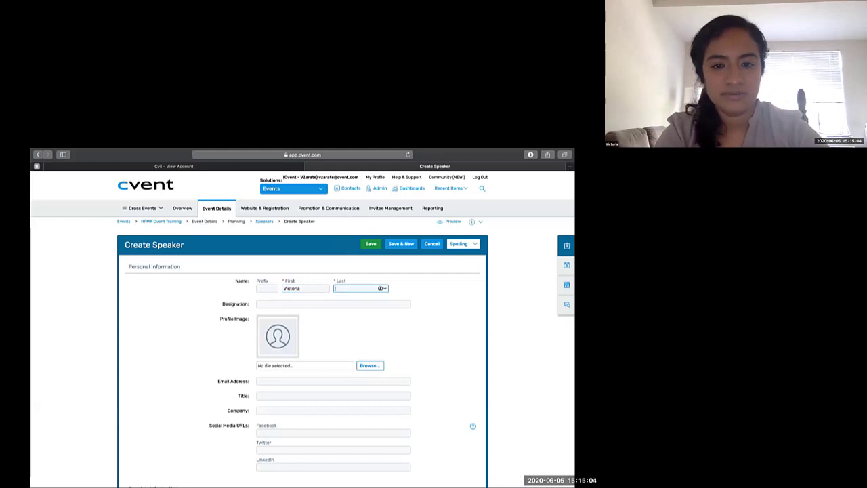
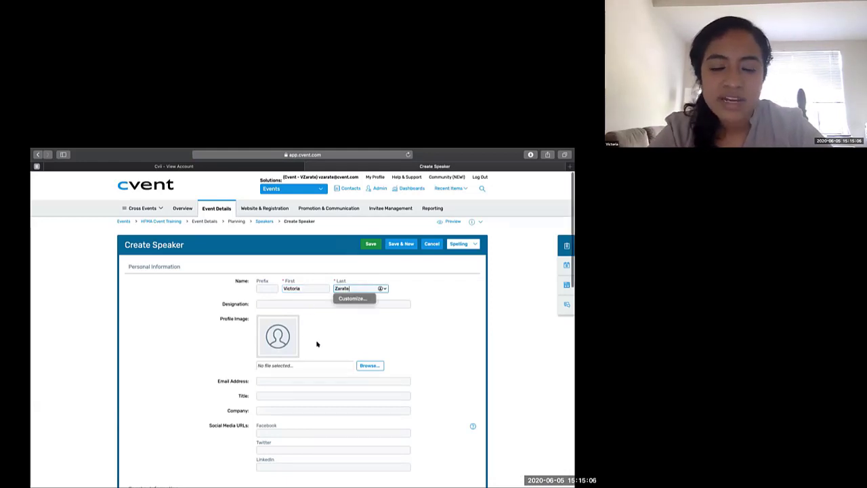
# - Review the remaining personal and speaker information fields and save the new speaker
pyautogui.scroll(-2, 317, 345)
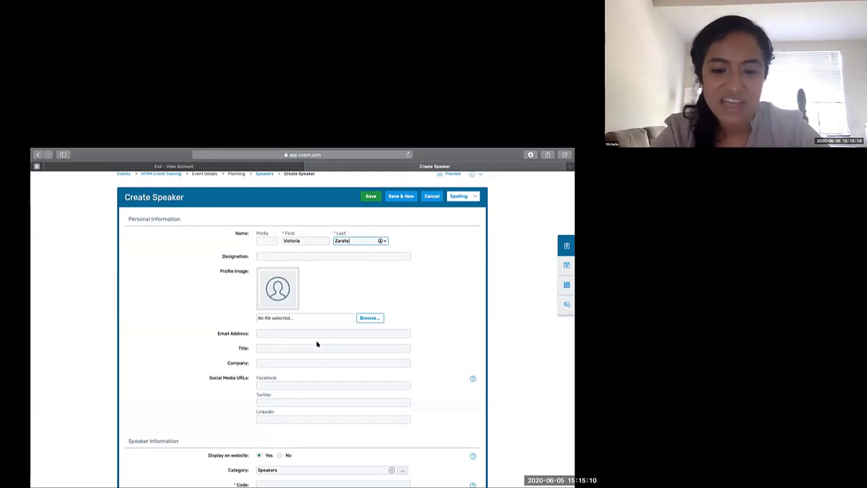
pyautogui.scroll(-1, 317, 344)
pyautogui.scroll(-2, 317, 344)
pyautogui.click(407, 241)
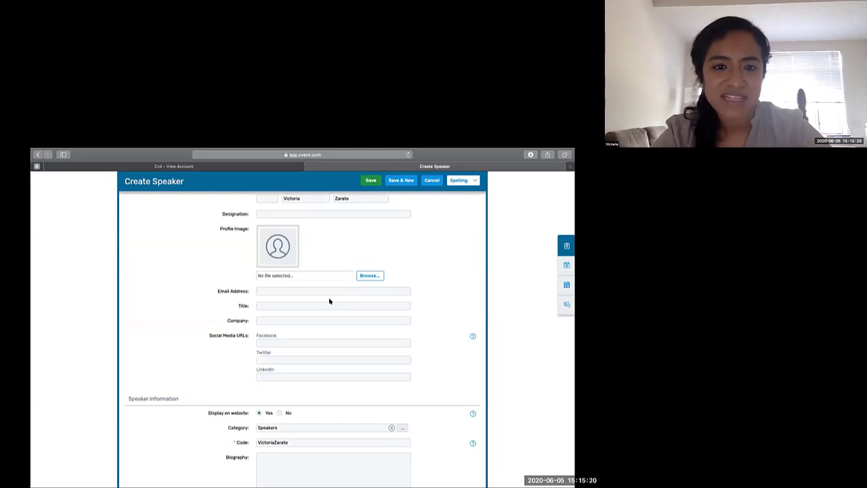
pyautogui.click(365, 182)
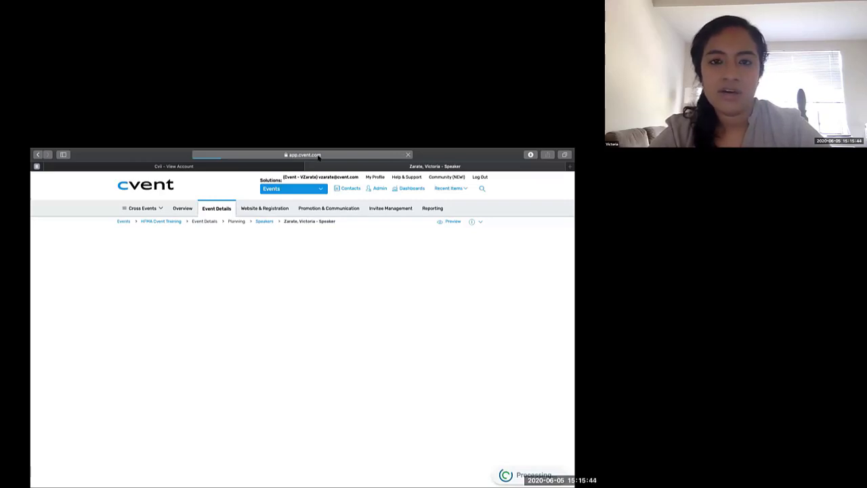
# - Open Event Configuration and check whether the Speaker Resource Center is enabled among the Website & Registration features
pyautogui.moveTo(250, 210)
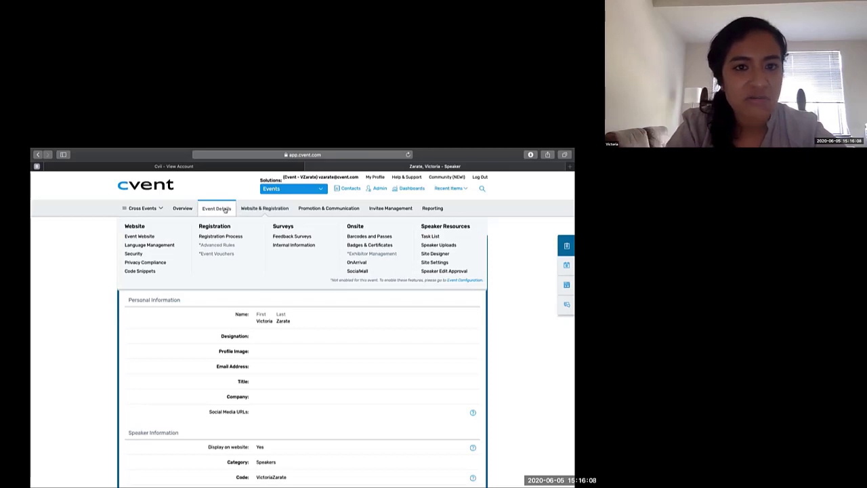
pyautogui.moveTo(218, 211)
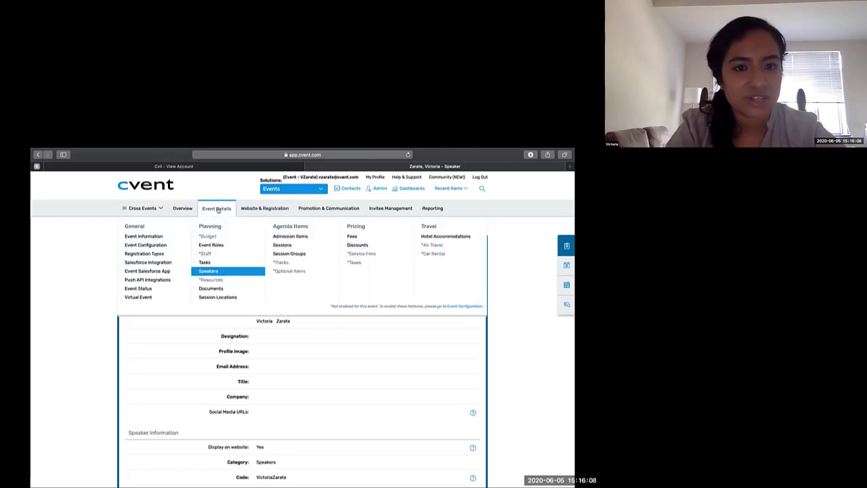
pyautogui.click(166, 245)
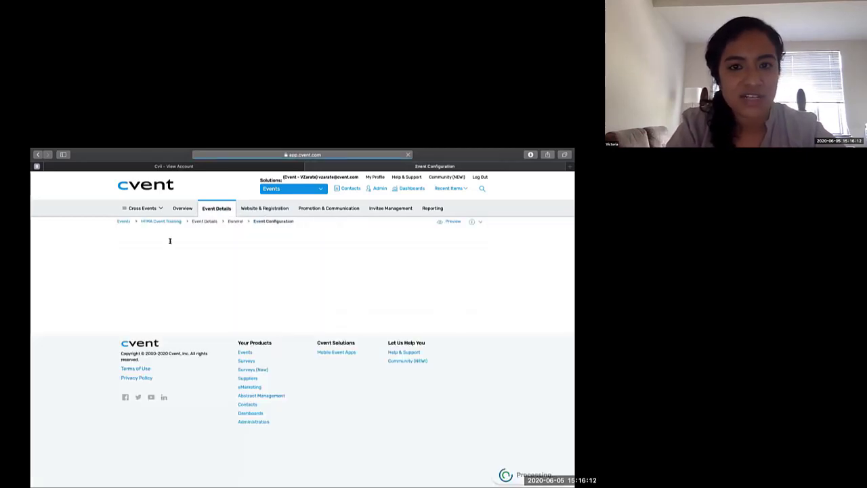
pyautogui.scroll(-10, 313, 280)
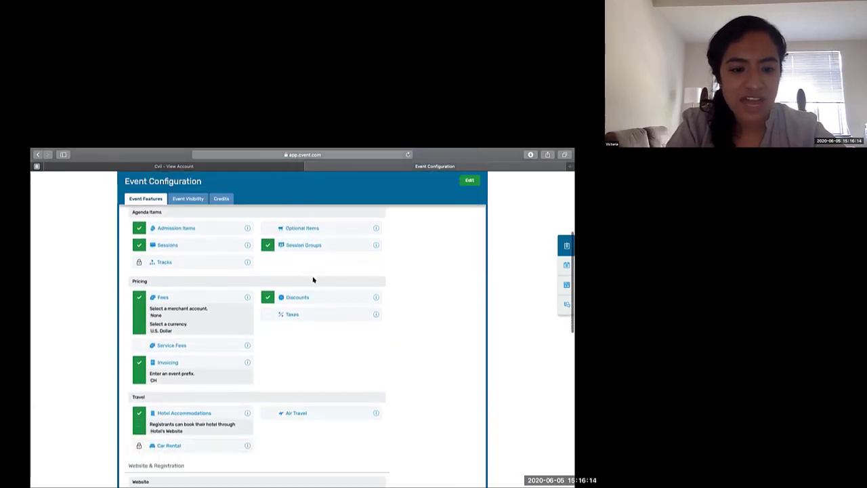
pyautogui.scroll(-2, 331, 288)
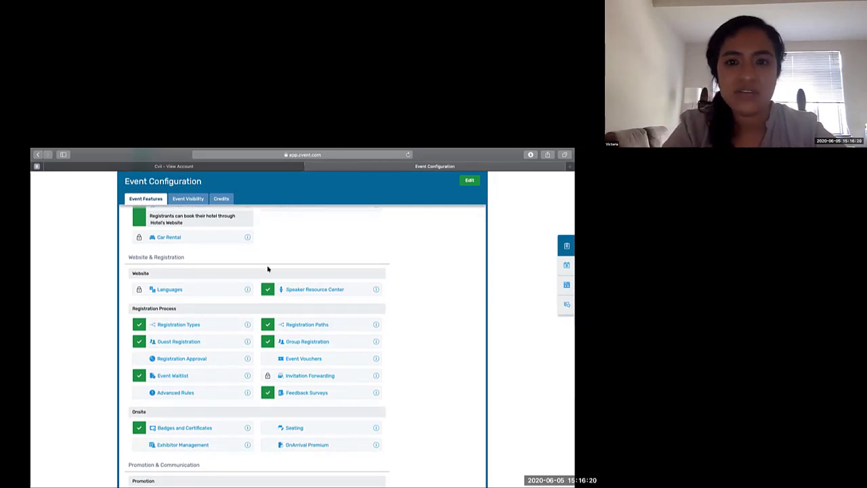
pyautogui.scroll(5, 268, 269)
pyautogui.scroll(4, 267, 269)
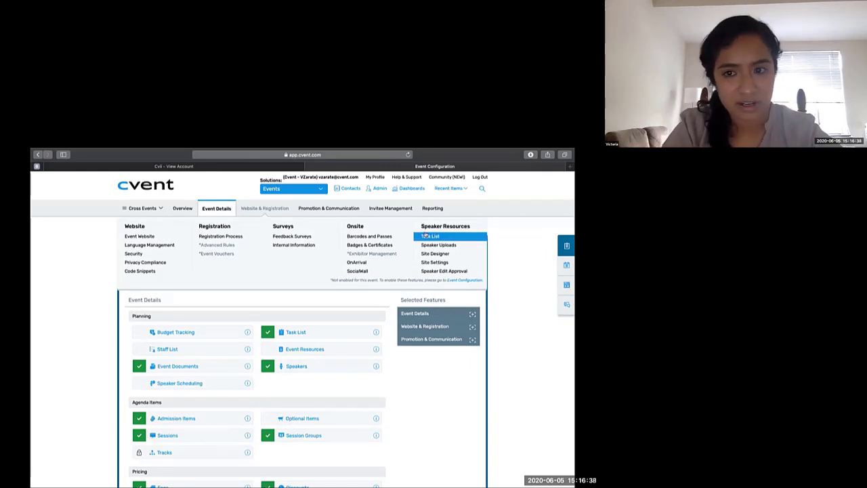
# - Start a new task in the Speaker Resources task list and name it "Review Session Description"
pyautogui.click(425, 235)
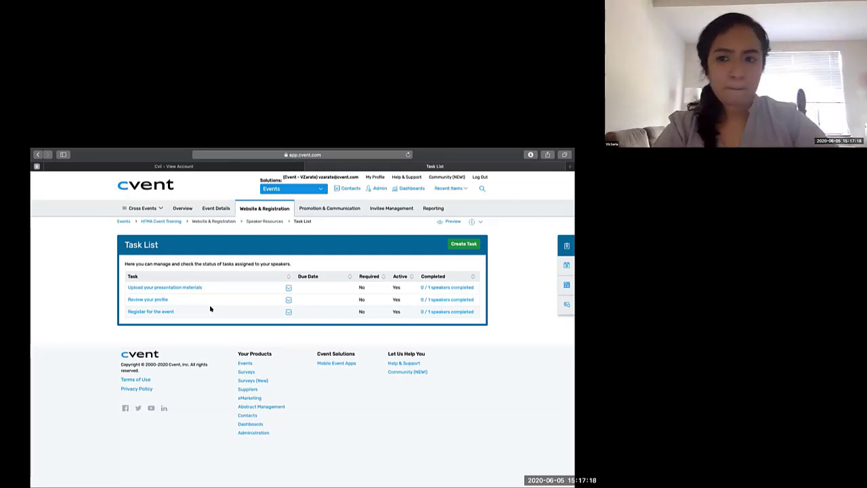
pyautogui.click(454, 244)
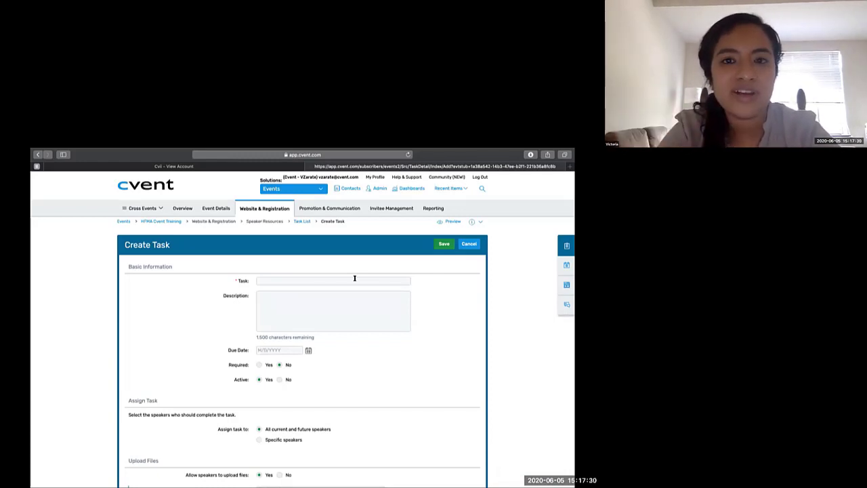
pyautogui.click(355, 278)
pyautogui.write('R')
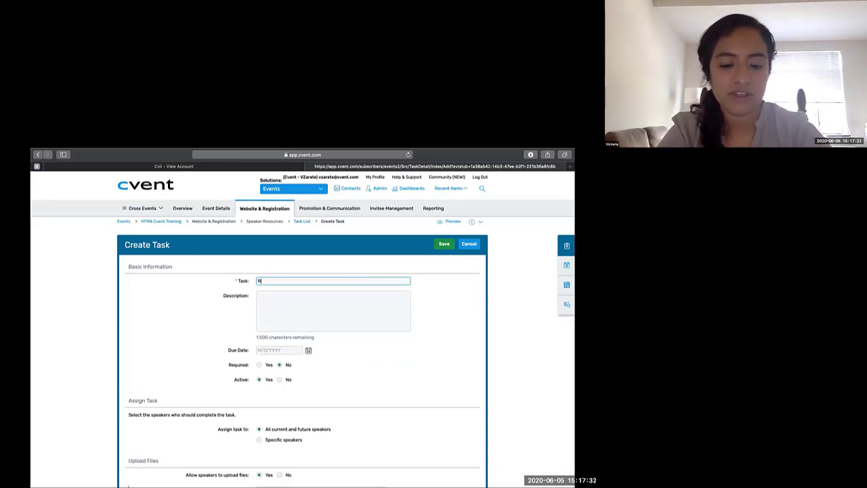
pyautogui.write('eview Se')
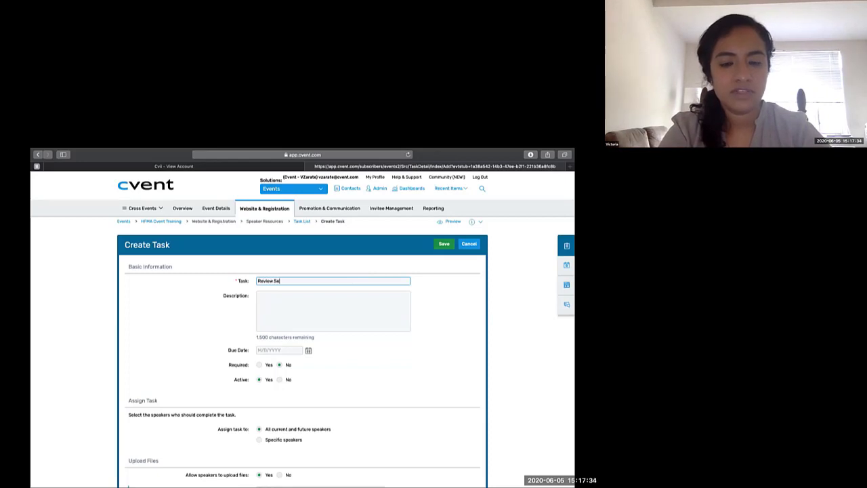
pyautogui.write('ssion De')
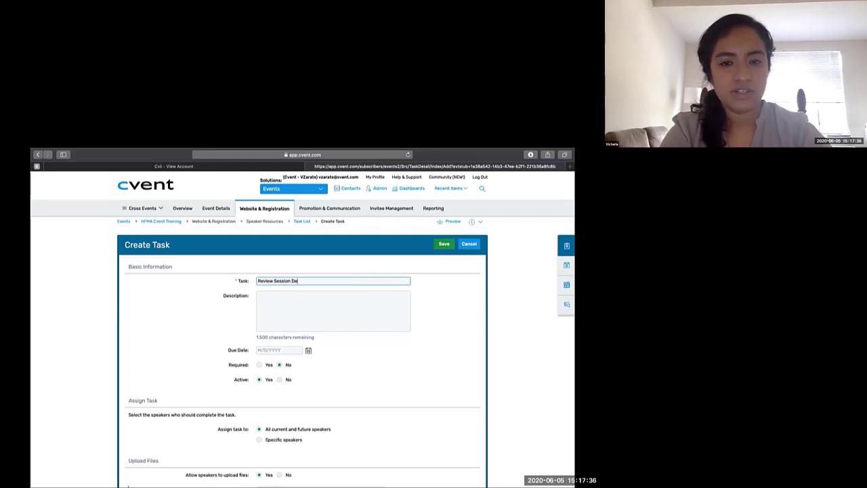
pyautogui.write('scription')
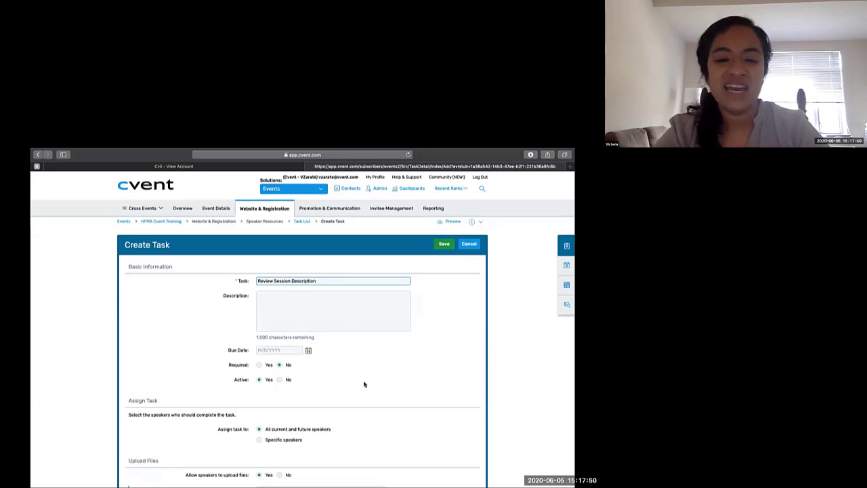
# - Review the due date, assignment and upload options of the new speaker task, and mark it as required
pyautogui.scroll(-2, 363, 382)
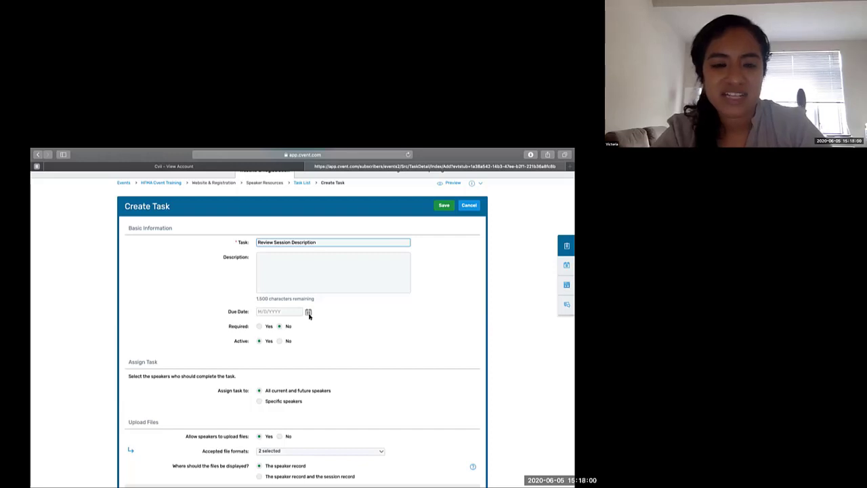
pyautogui.scroll(-1, 309, 316)
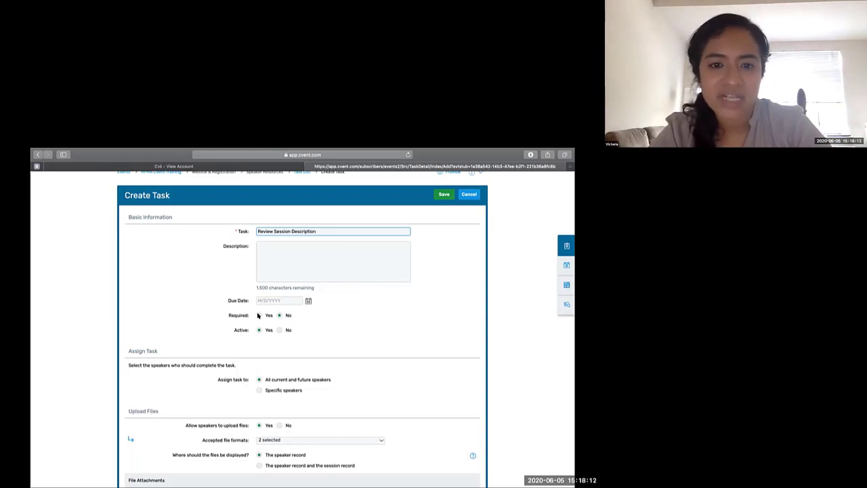
pyautogui.click(258, 315)
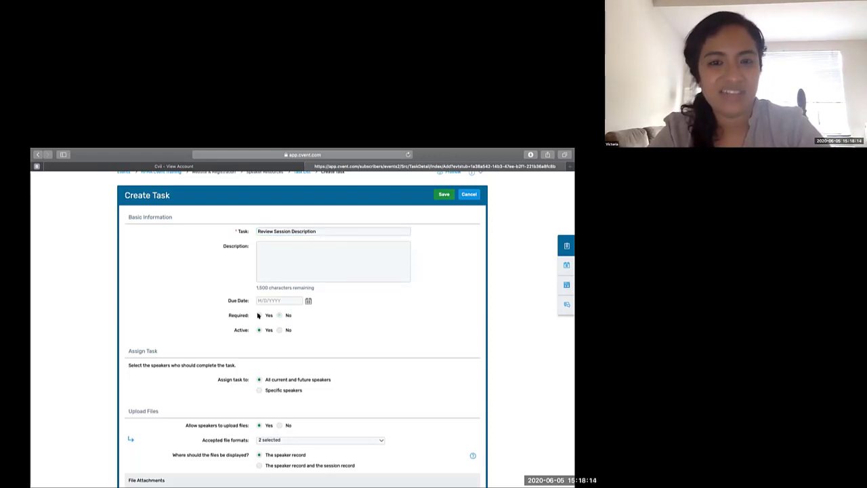
pyautogui.scroll(-1, 349, 369)
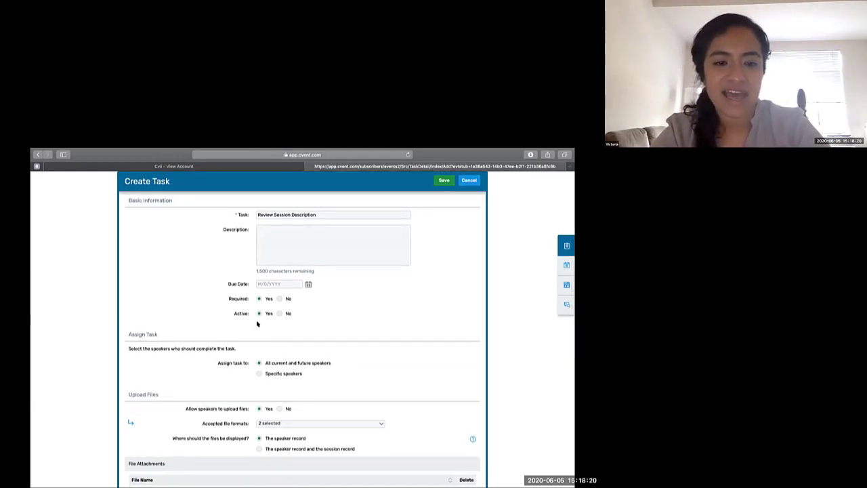
# - Try assigning the task to specific speakers, compare the individual and session options, and return it to all current and future speakers
pyautogui.scroll(-1, 257, 324)
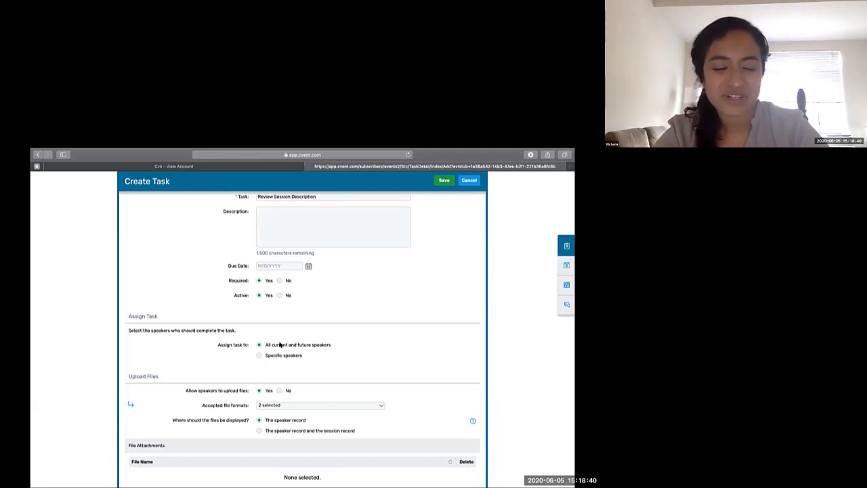
pyautogui.click(259, 356)
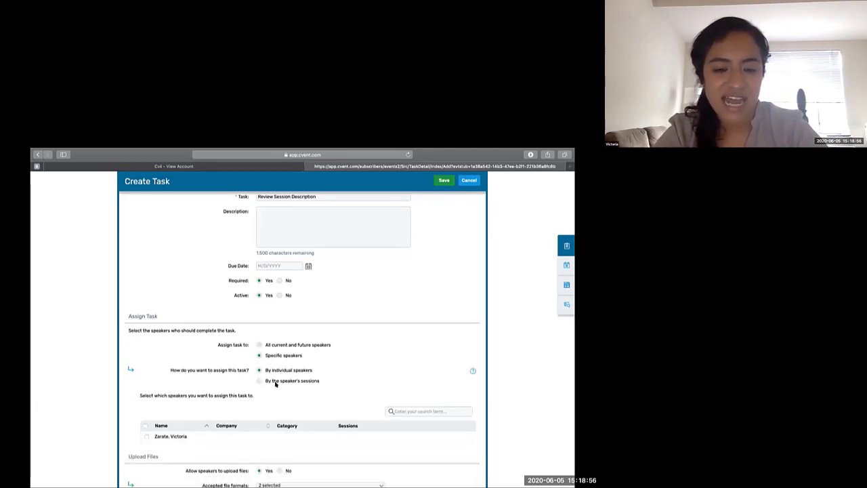
pyautogui.scroll(-1, 275, 383)
pyautogui.tripleClick(305, 351)
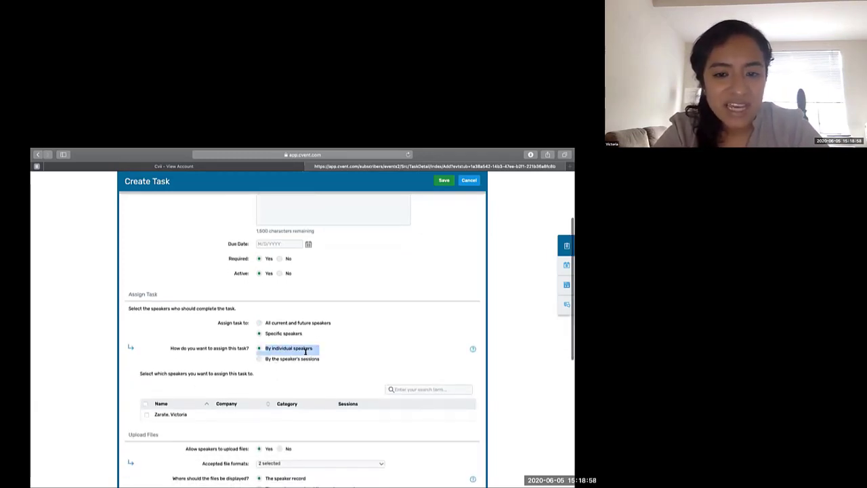
pyautogui.click(265, 359)
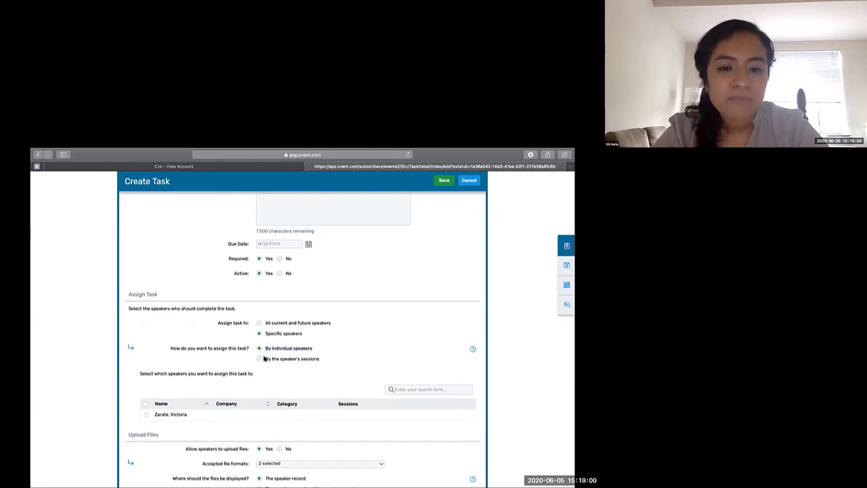
pyautogui.moveTo(264, 359); pyautogui.dragTo(320, 360)
pyautogui.click(320, 360)
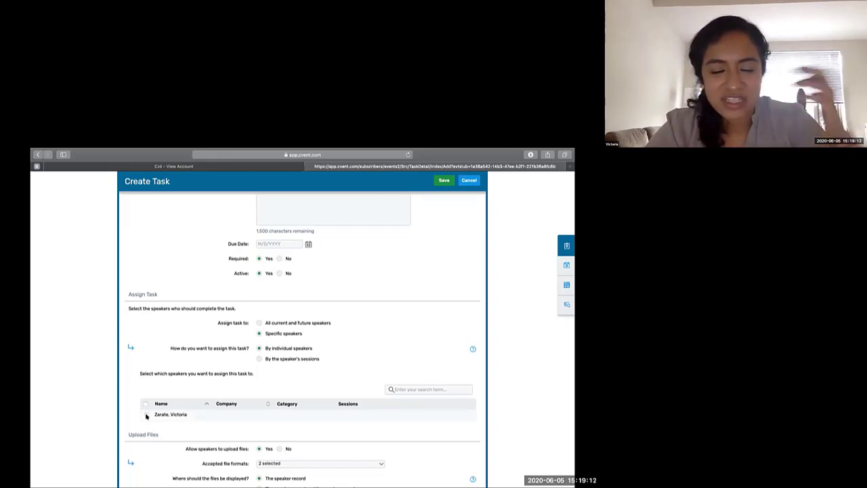
pyautogui.click(260, 324)
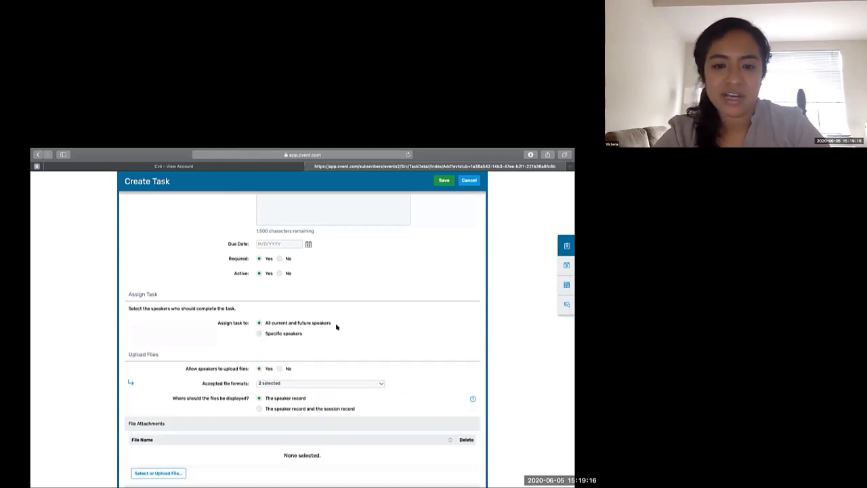
# - Review the task's accepted upload formats, file display options, attachments and links, and save the task
pyautogui.scroll(-2, 336, 327)
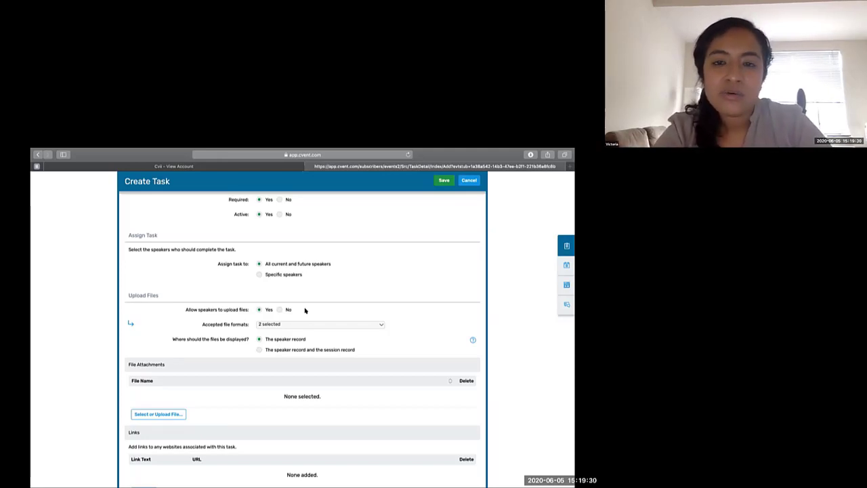
pyautogui.click(289, 324)
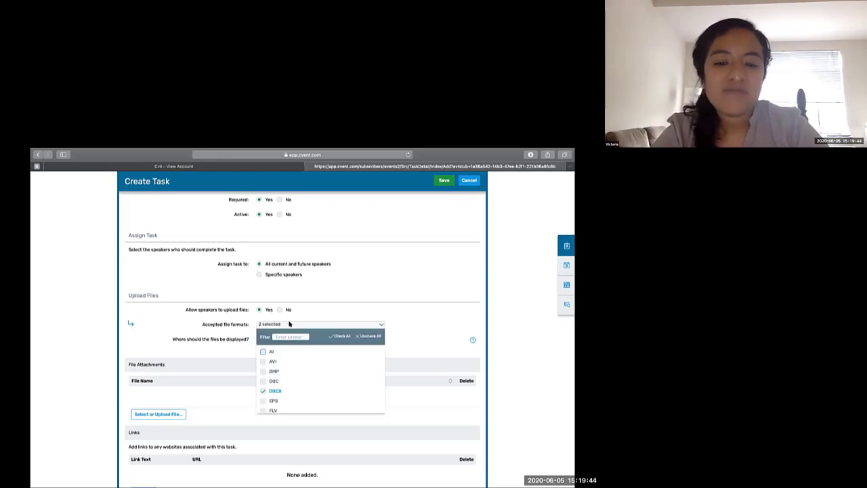
pyautogui.scroll(-5, 305, 375)
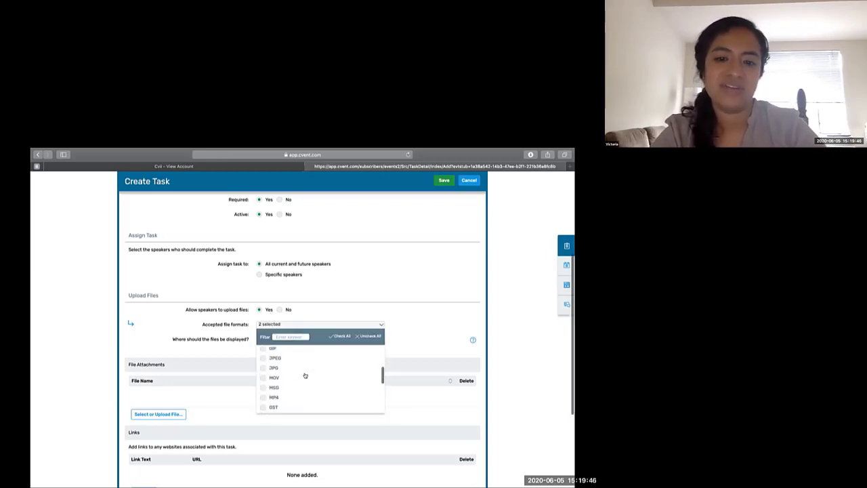
pyautogui.scroll(-3, 304, 375)
pyautogui.click(304, 372)
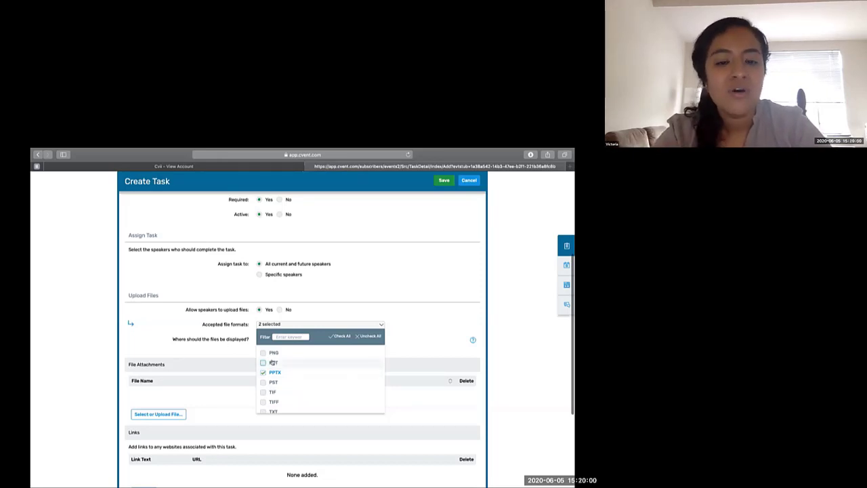
pyautogui.click(209, 353)
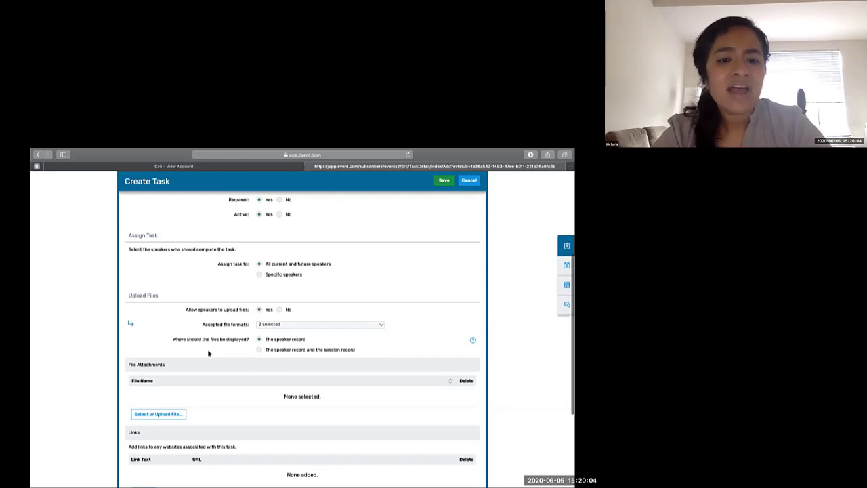
pyautogui.scroll(-1, 208, 353)
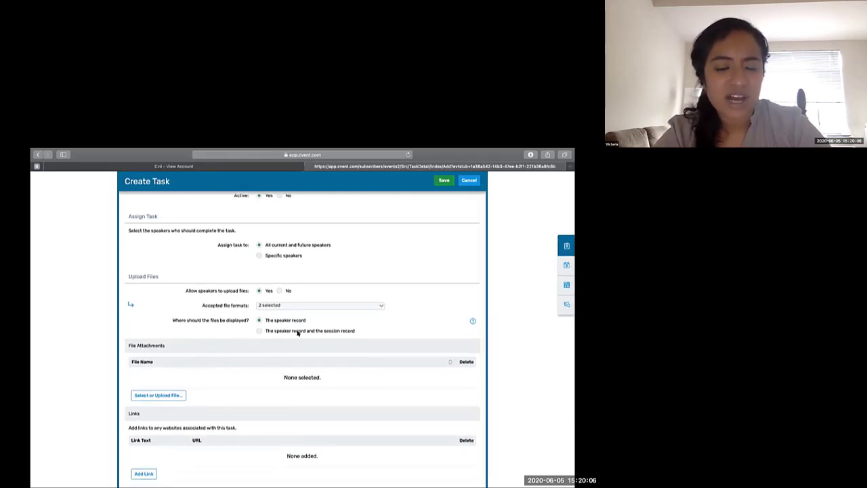
pyautogui.scroll(-1, 297, 333)
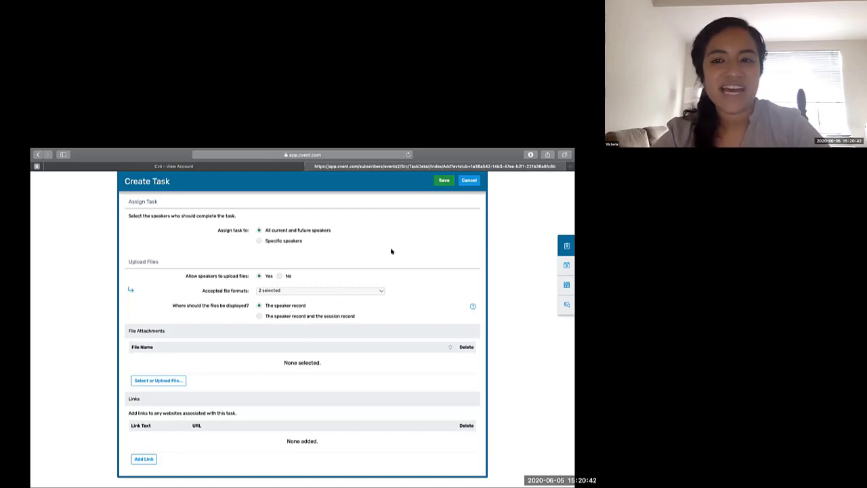
pyautogui.click(442, 180)
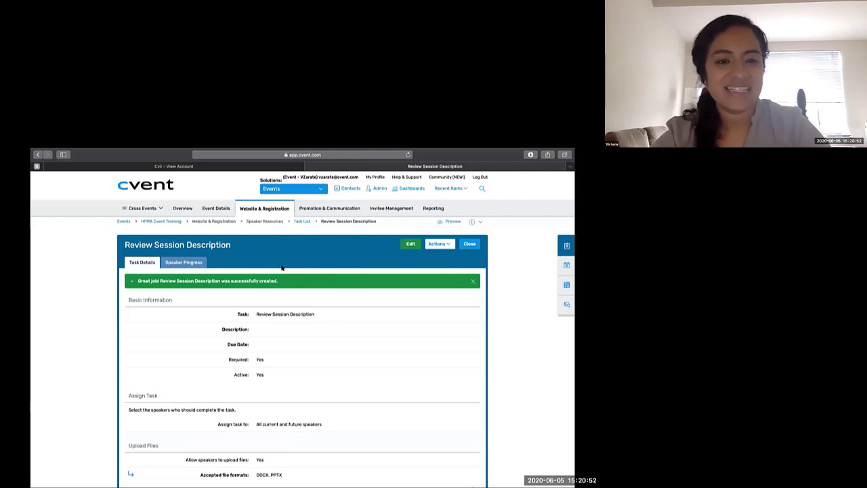
# - Check the speaker progress and completion status for the Review Session Description task
pyautogui.click(199, 264)
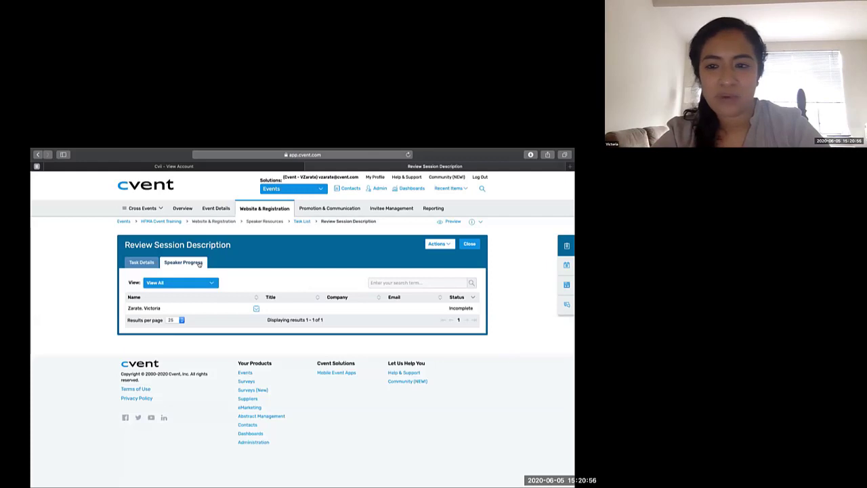
pyautogui.moveTo(447, 308); pyautogui.dragTo(473, 308)
pyautogui.moveTo(327, 155)
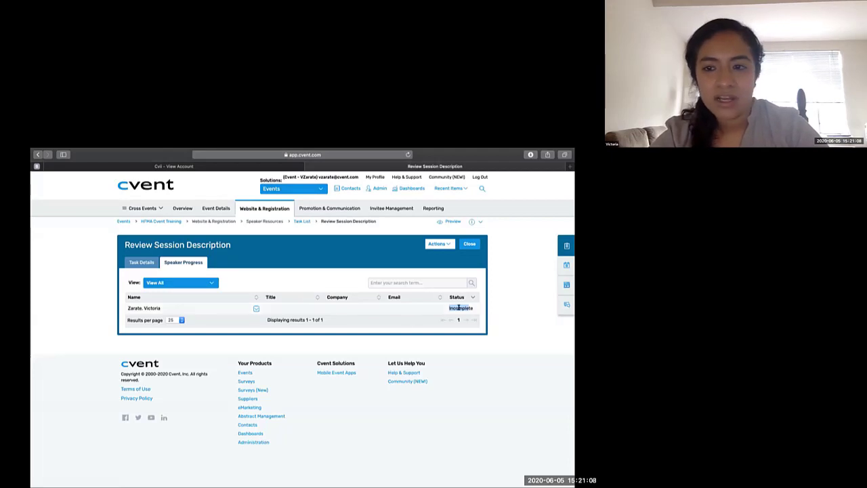
pyautogui.click(440, 248)
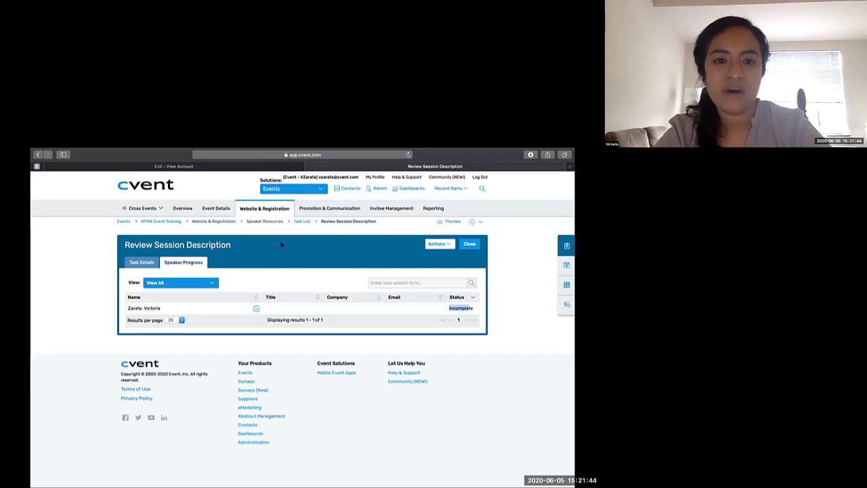
# - Open the Speaker Resources Site Settings for editing, review the session and profile editing and approval options, and save them
pyautogui.moveTo(270, 210)
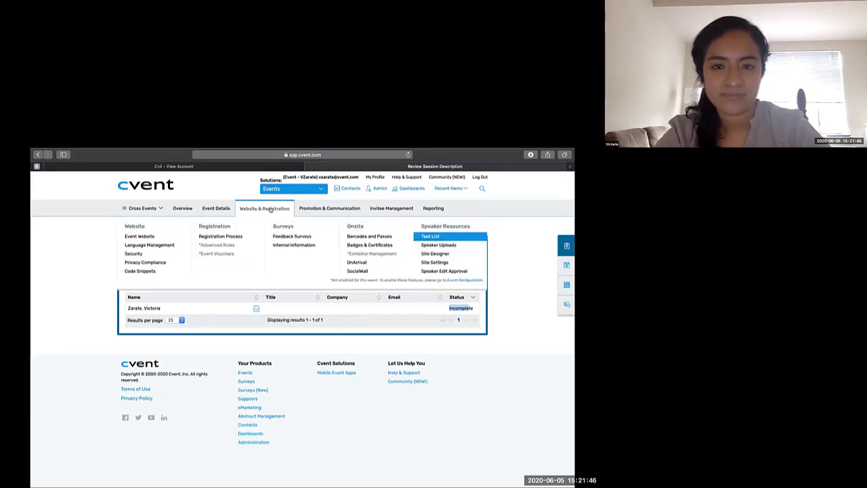
pyautogui.click(434, 262)
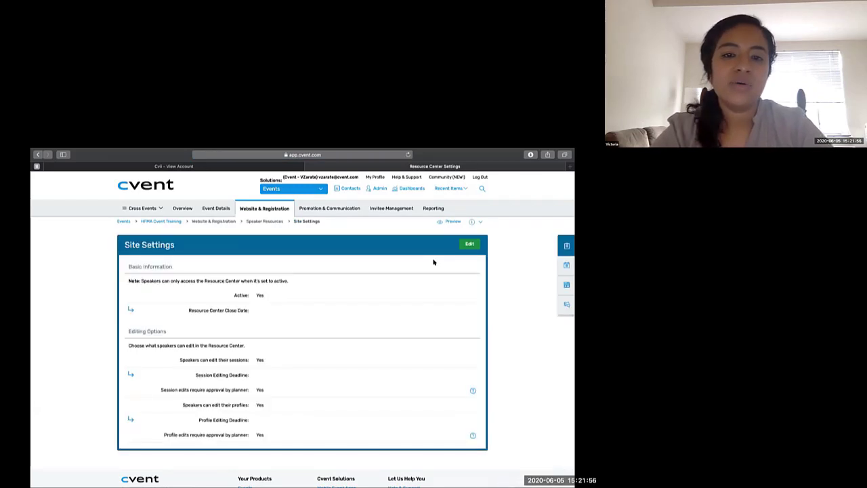
pyautogui.click(468, 246)
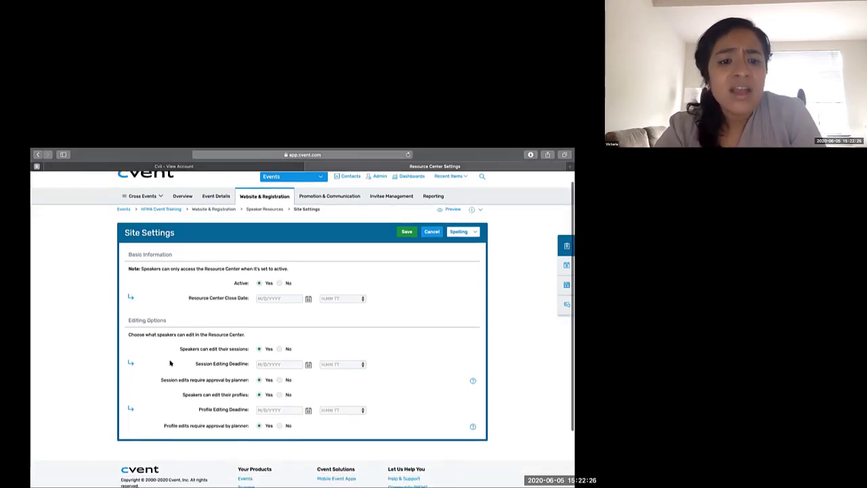
pyautogui.scroll(-1, 170, 363)
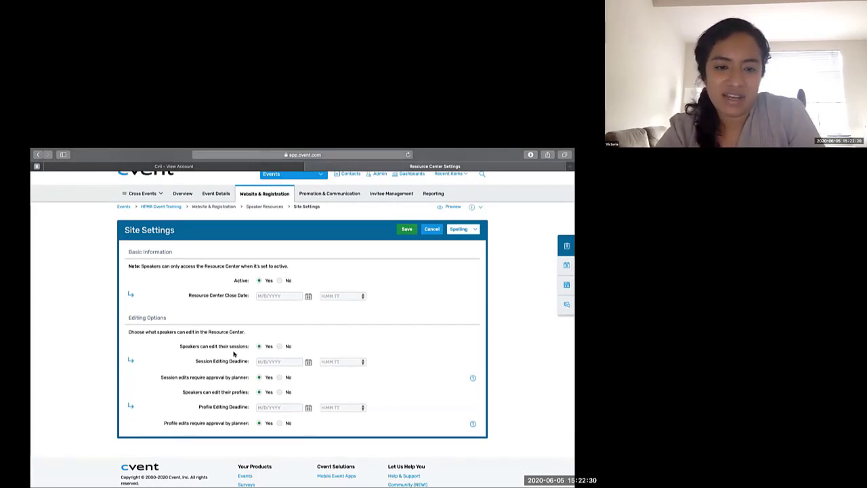
pyautogui.tripleClick(181, 345)
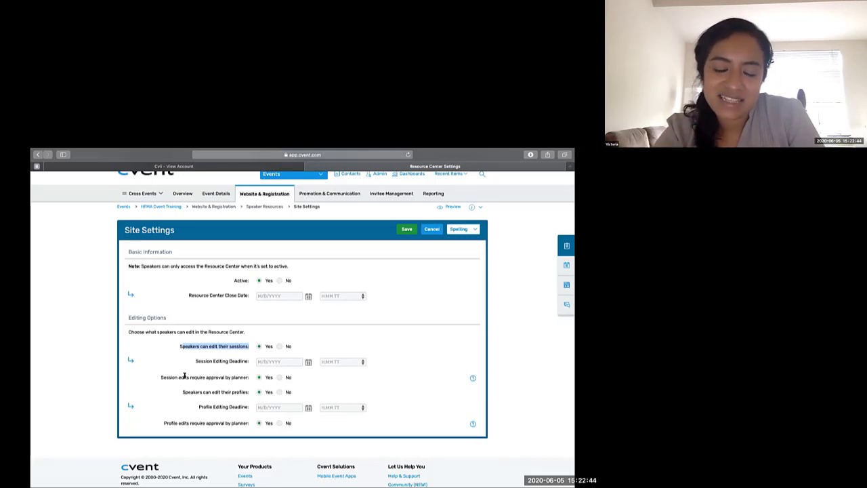
pyautogui.moveTo(186, 377); pyautogui.dragTo(223, 380)
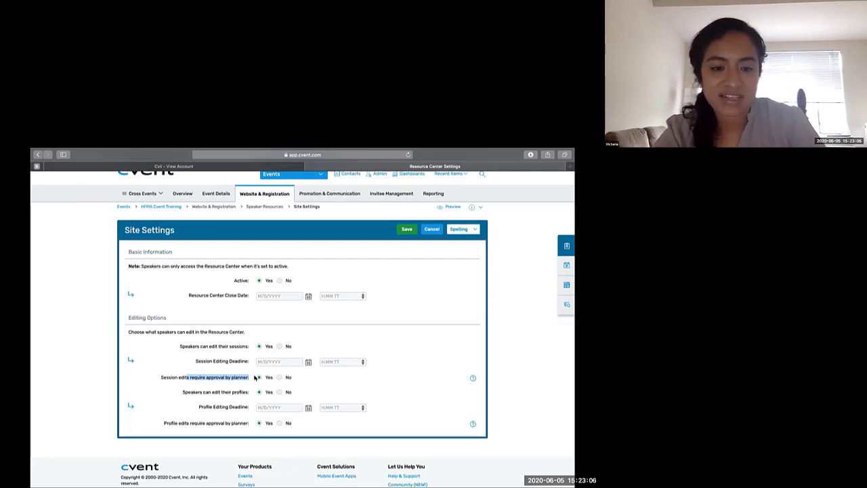
pyautogui.moveTo(183, 391); pyautogui.dragTo(291, 392)
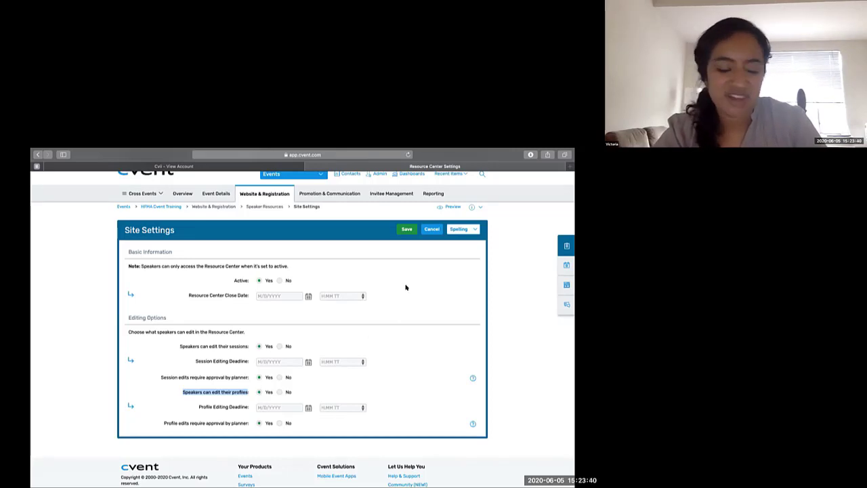
pyautogui.click(399, 231)
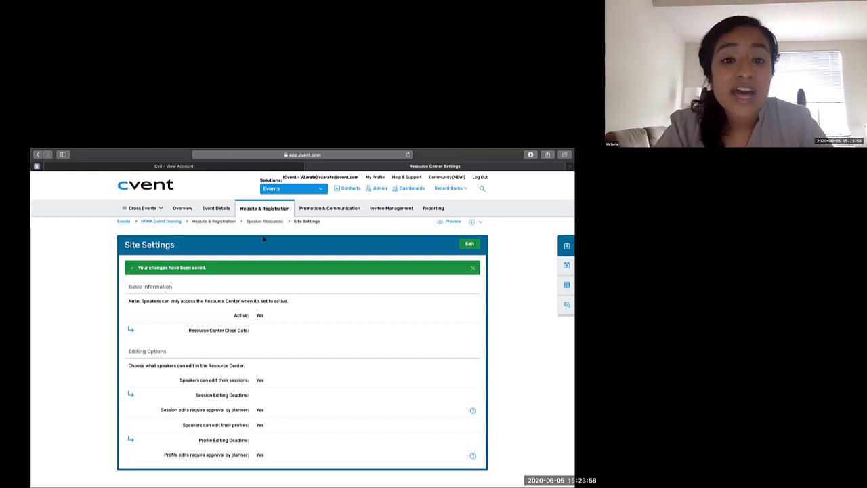
# - Open the Speaker Resource Center's Site Designer and examine the theme's colors, backgrounds and text styling options
pyautogui.moveTo(263, 210)
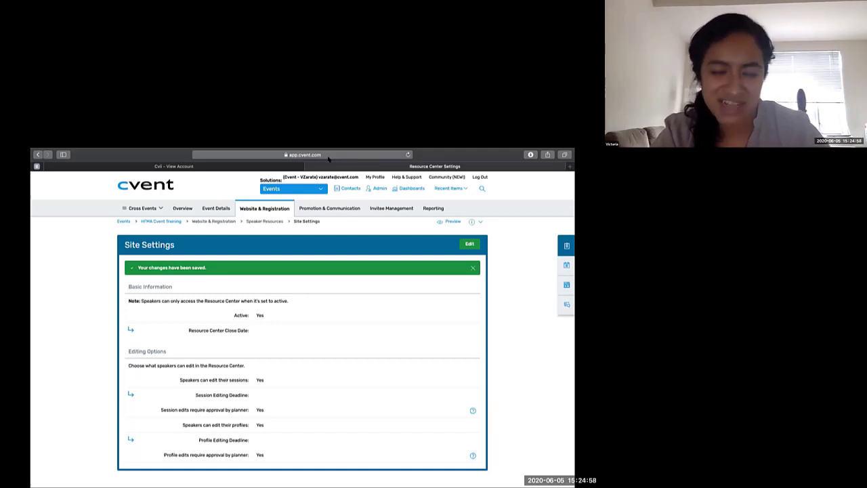
pyautogui.moveTo(349, 208)
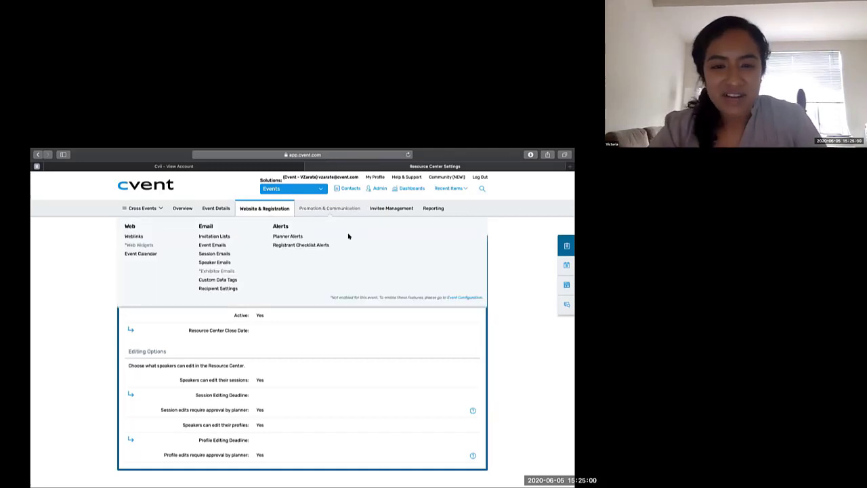
pyautogui.moveTo(272, 209)
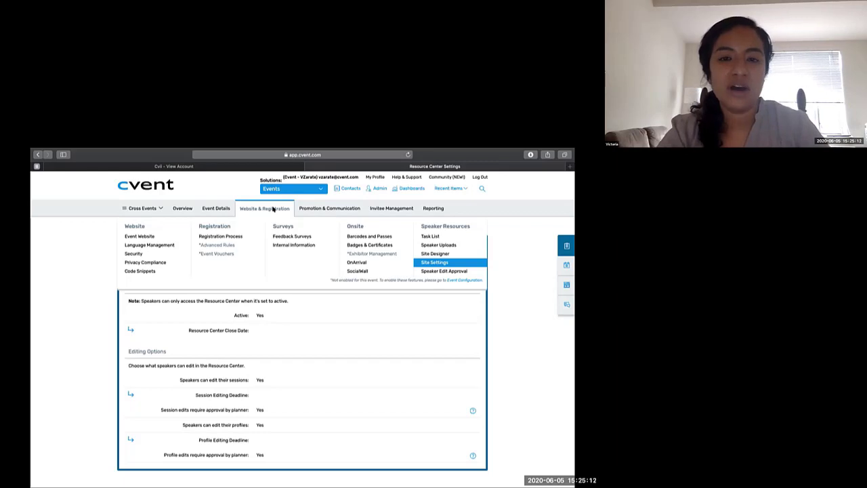
pyautogui.click(425, 255)
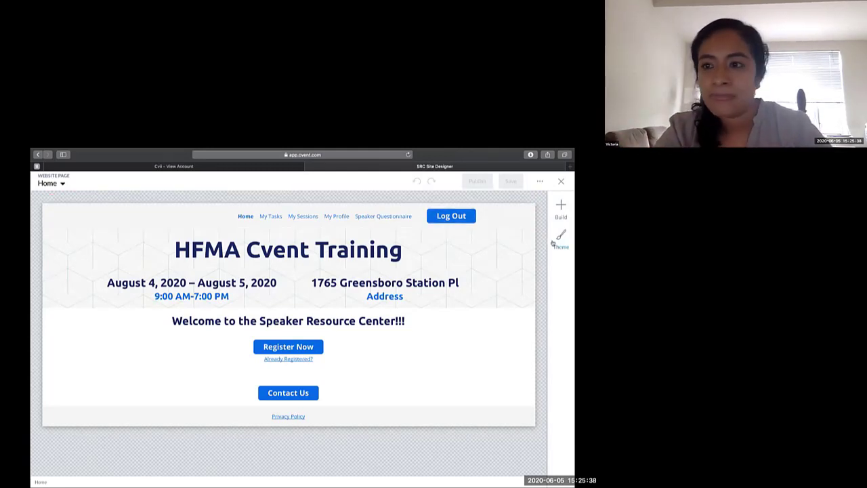
pyautogui.click(556, 240)
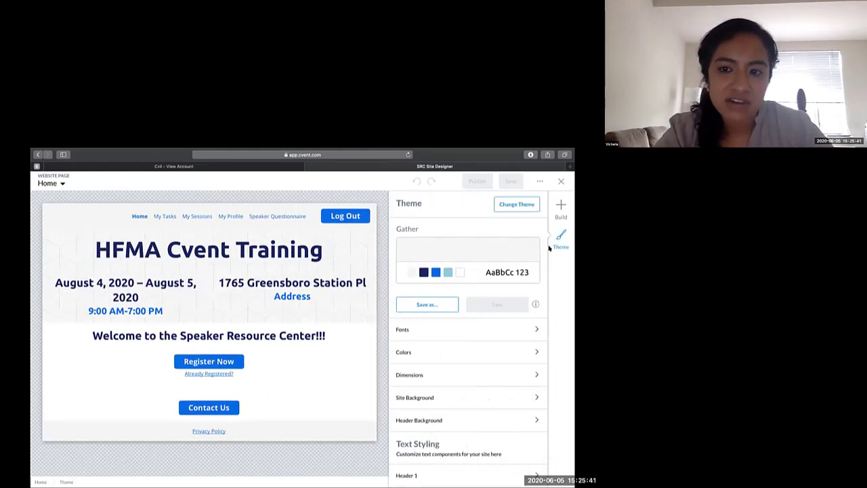
pyautogui.click(466, 352)
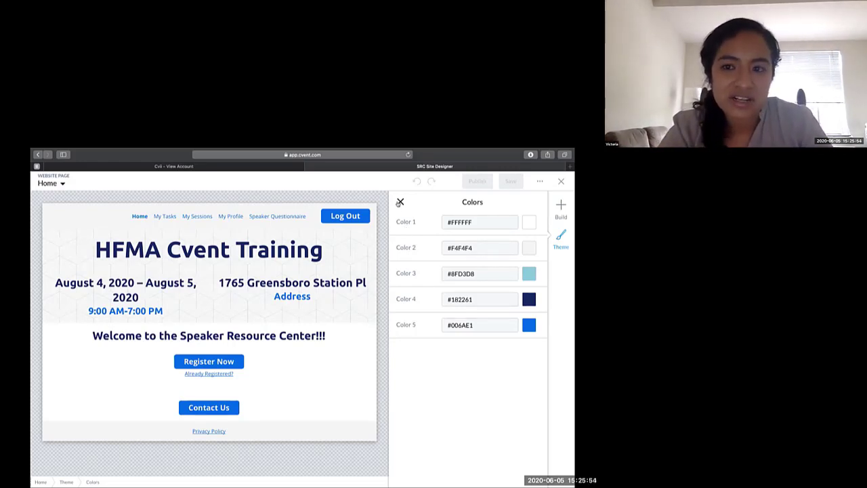
pyautogui.click(399, 202)
pyautogui.scroll(-4, 455, 379)
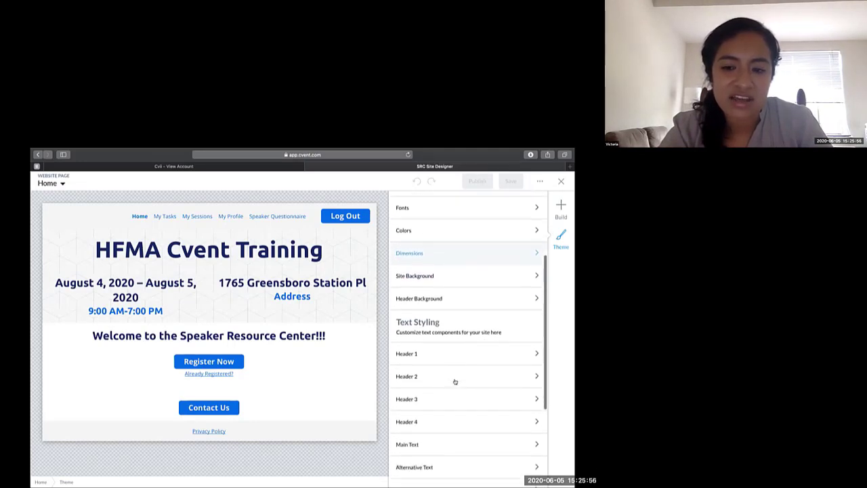
pyautogui.scroll(5, 454, 382)
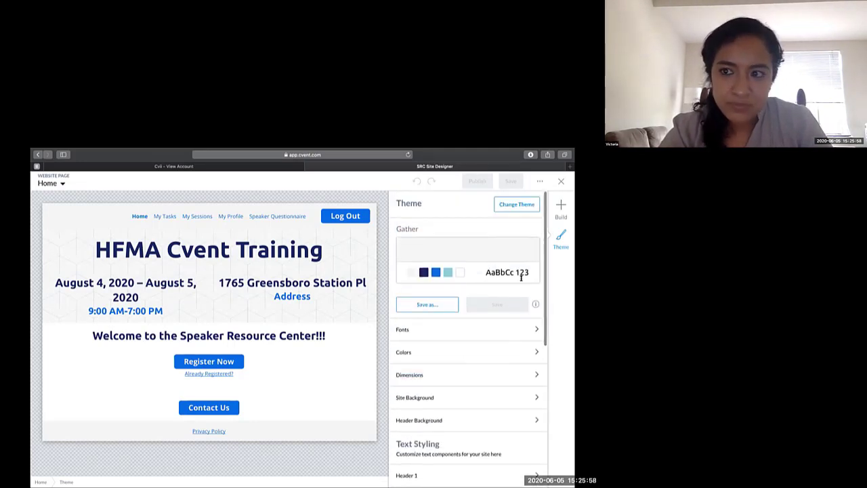
# - Add a Text widget to the Home page between the Speaker Resource Center welcome heading and the Register Now button
pyautogui.click(560, 209)
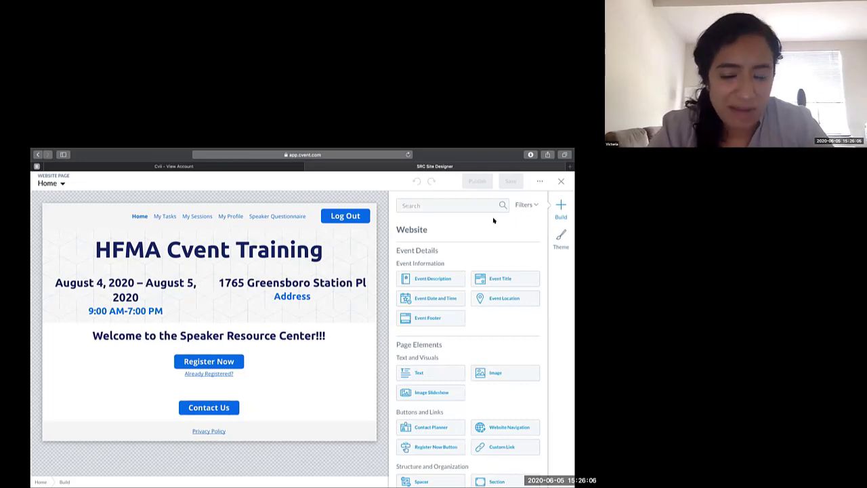
pyautogui.click(440, 373)
pyautogui.moveTo(439, 372); pyautogui.dragTo(315, 352)
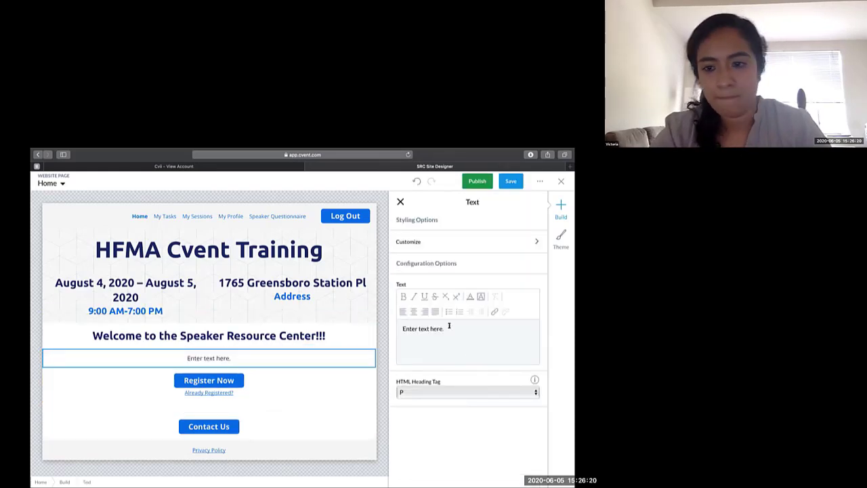
# - Replace the Home page Text widget's placeholder with "Here are the instructions:" and close its settings
pyautogui.moveTo(449, 327); pyautogui.dragTo(398, 329)
pyautogui.write('H')
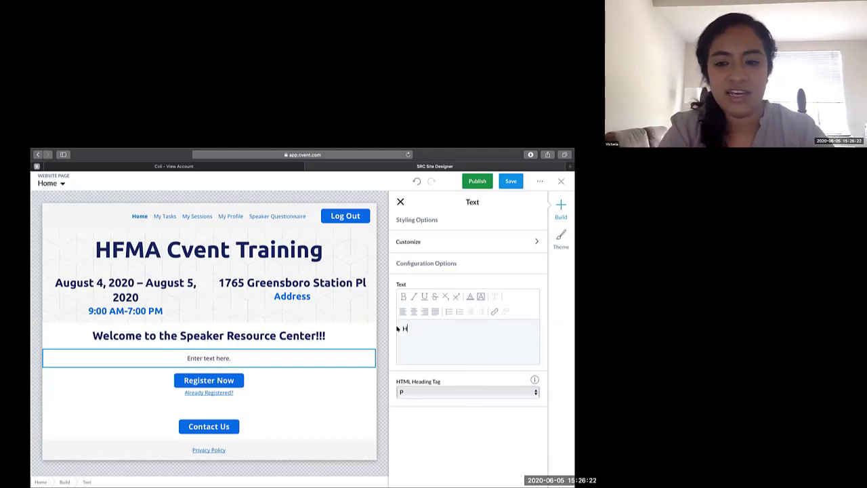
pyautogui.write('ere are the instructions:')
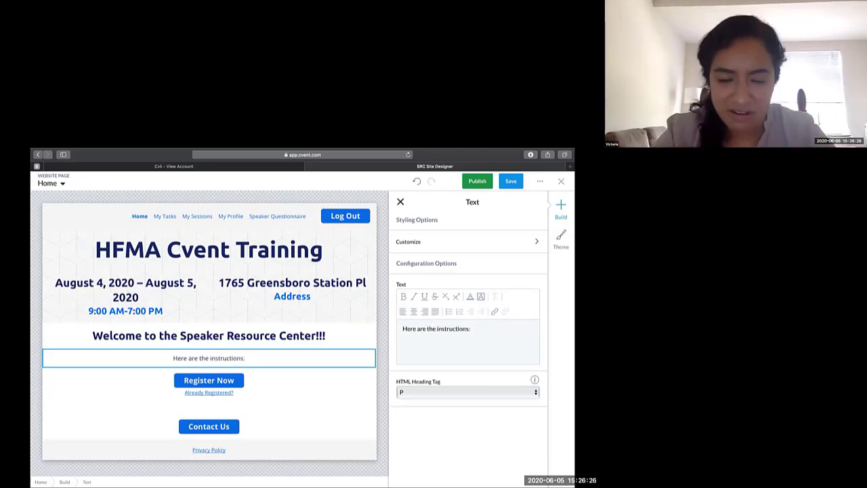
pyautogui.click(400, 201)
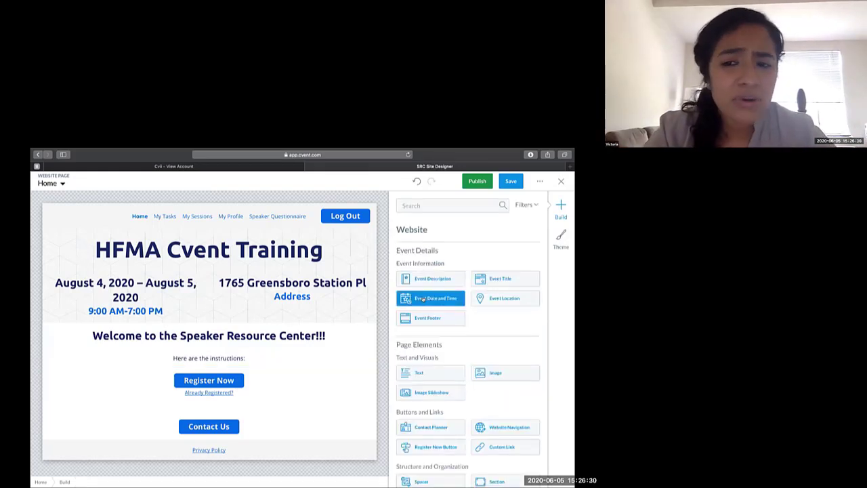
pyautogui.scroll(-1, 449, 362)
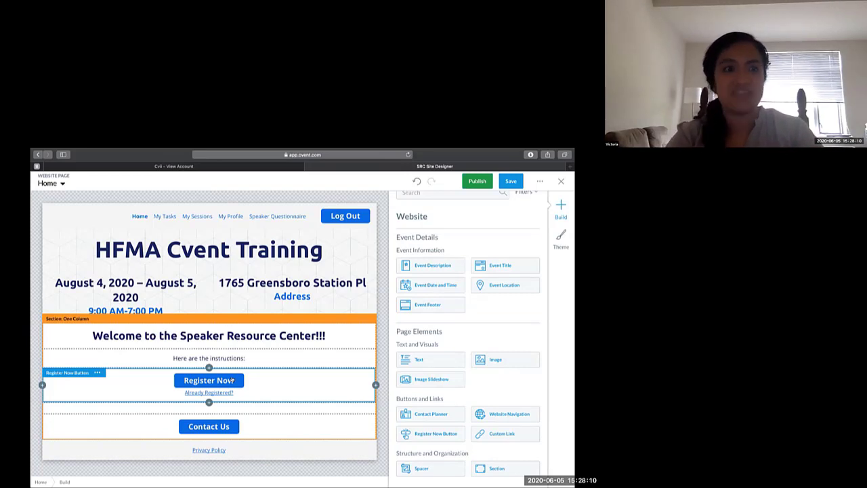
# - Open the My Tasks page and examine the task list's required, overdue and completed tasks, downloads, links and uploads
pyautogui.click(63, 184)
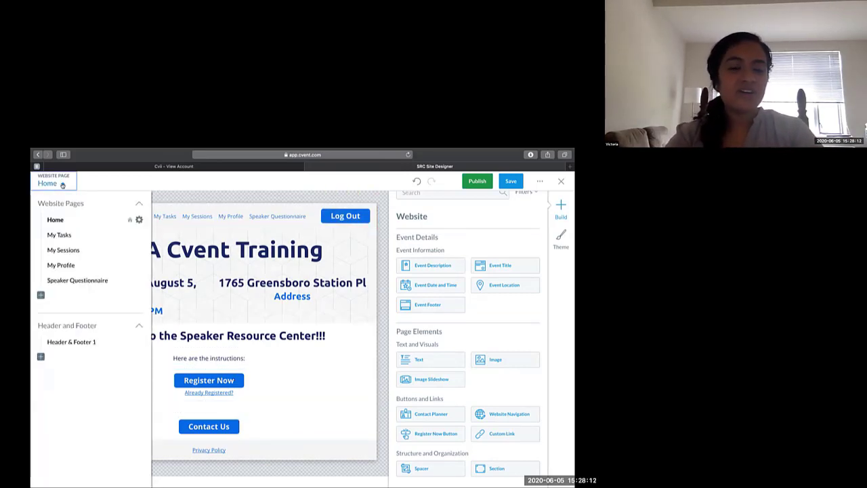
pyautogui.click(59, 235)
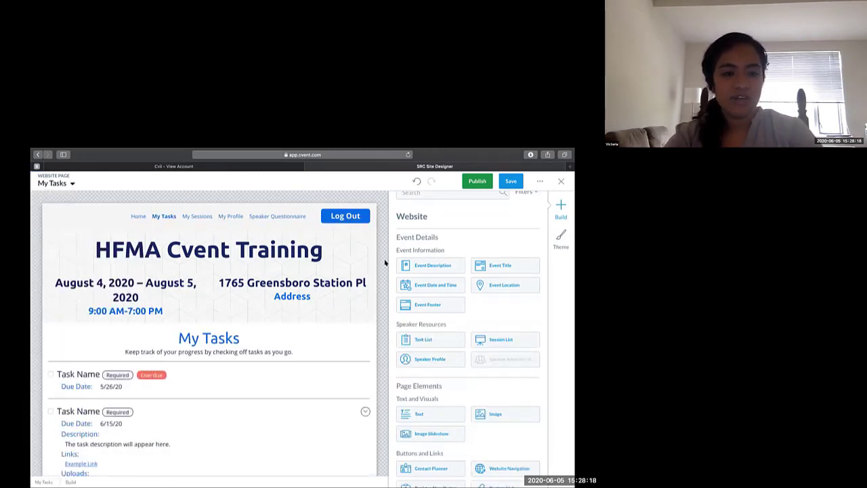
pyautogui.scroll(-2, 385, 263)
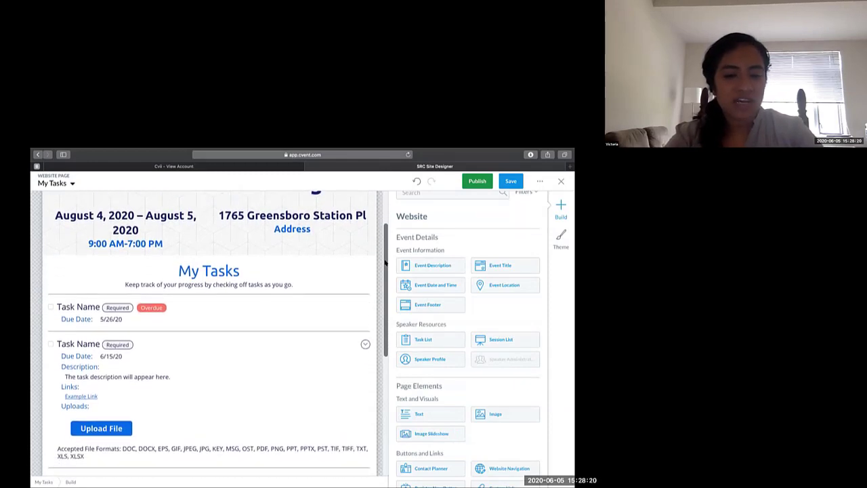
pyautogui.click(273, 332)
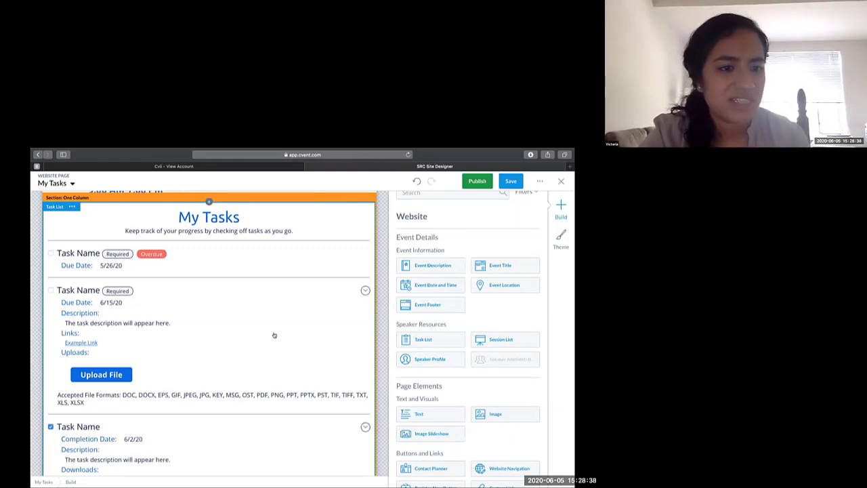
pyautogui.scroll(-1, 275, 334)
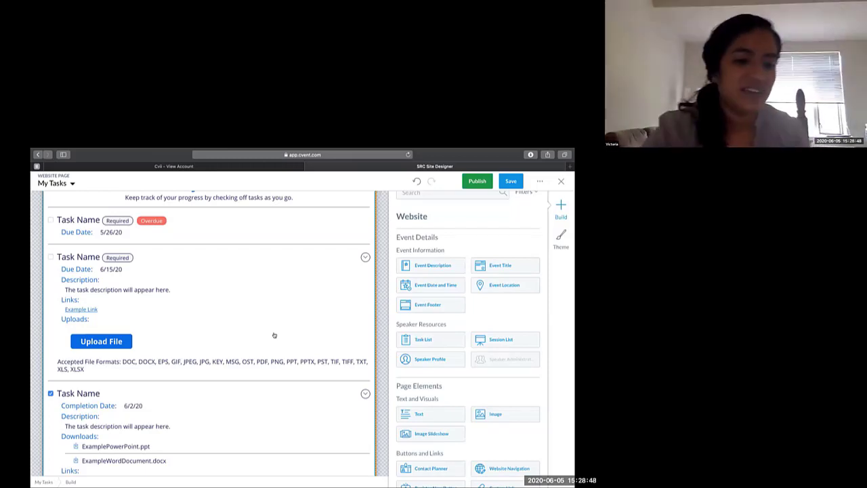
pyautogui.scroll(-4, 274, 335)
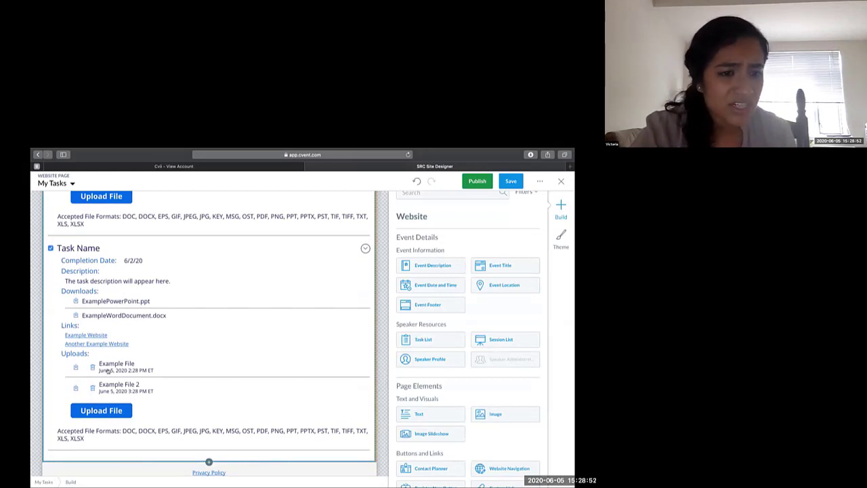
pyautogui.scroll(-1, 134, 364)
pyautogui.scroll(10, 135, 364)
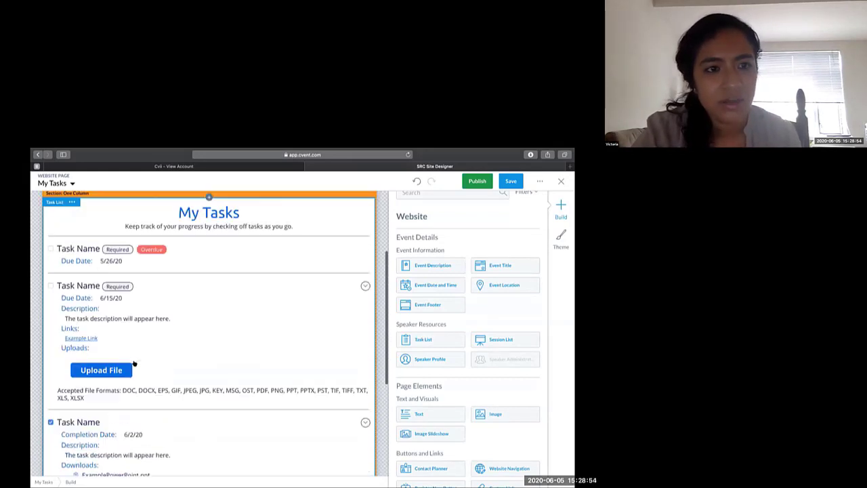
pyautogui.scroll(-1, 134, 364)
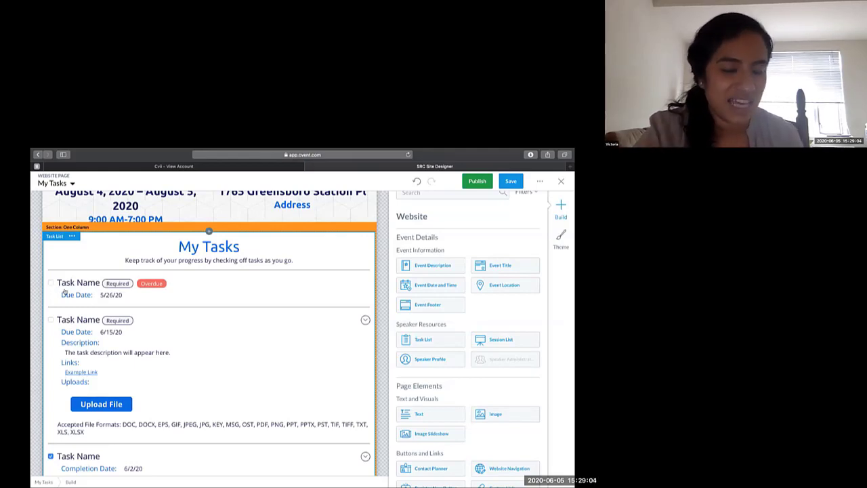
# - Open the Task List widget's settings and review its instructional text, status pill texts and field label options
pyautogui.click(188, 383)
pyautogui.scroll(-3, 437, 414)
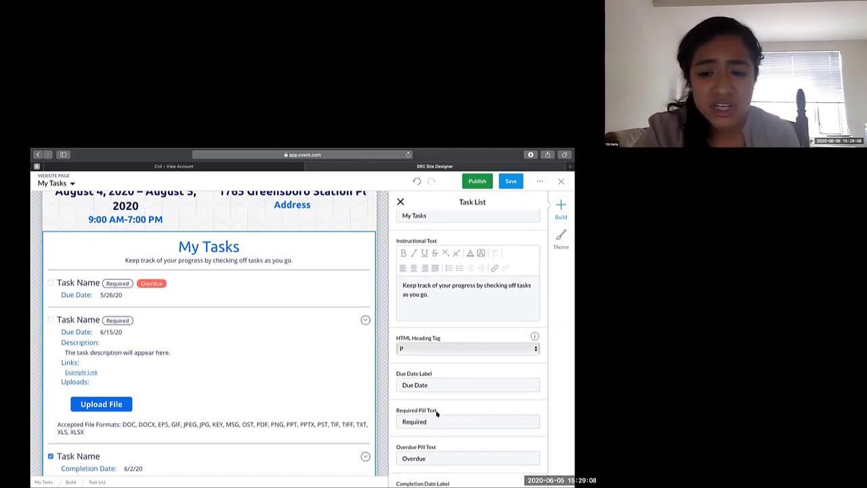
pyautogui.scroll(-3, 437, 412)
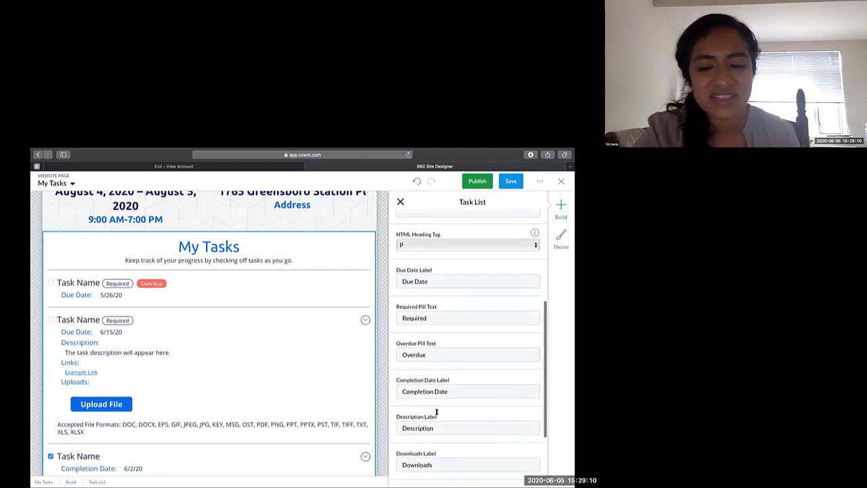
pyautogui.scroll(-3, 437, 412)
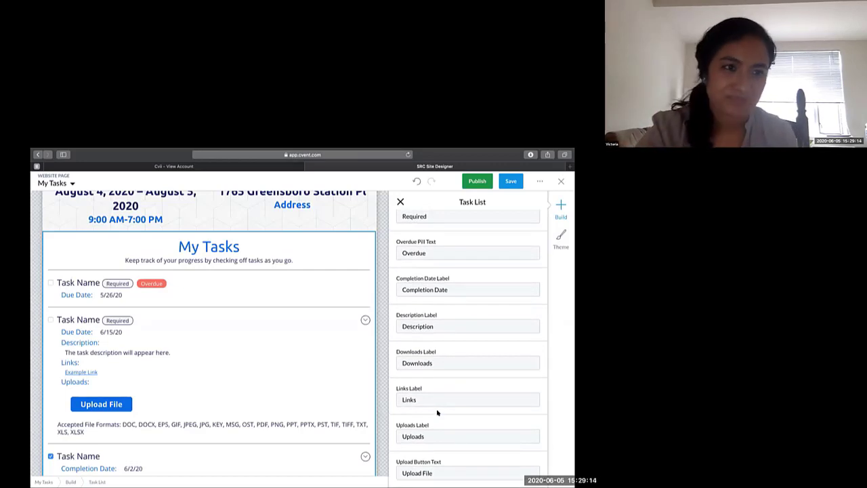
# - Open the My Sessions page and examine the session details and the editable session name and description
pyautogui.click(73, 183)
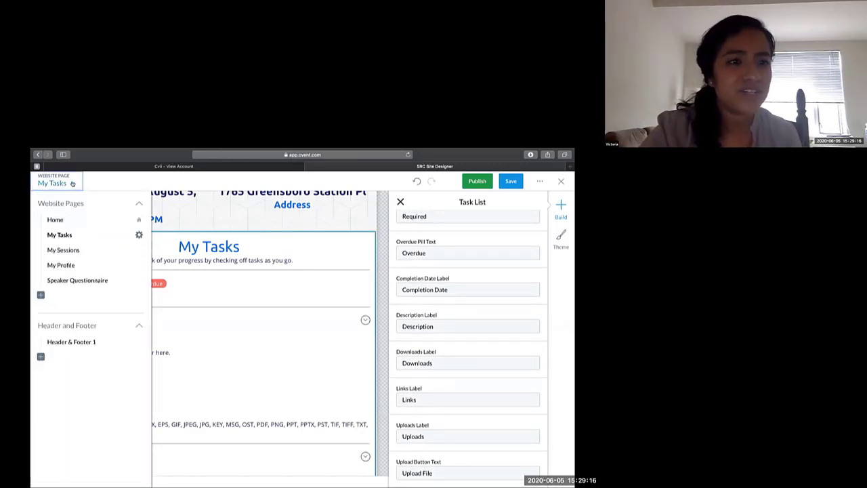
pyautogui.click(61, 250)
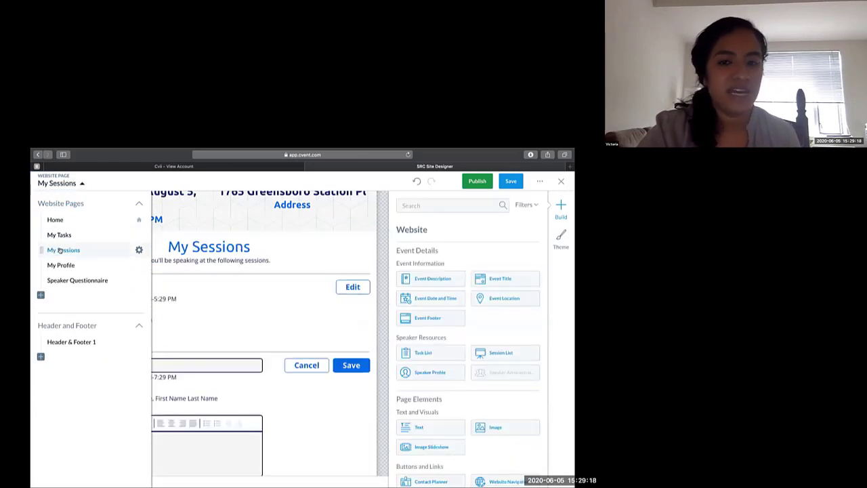
pyautogui.click(378, 236)
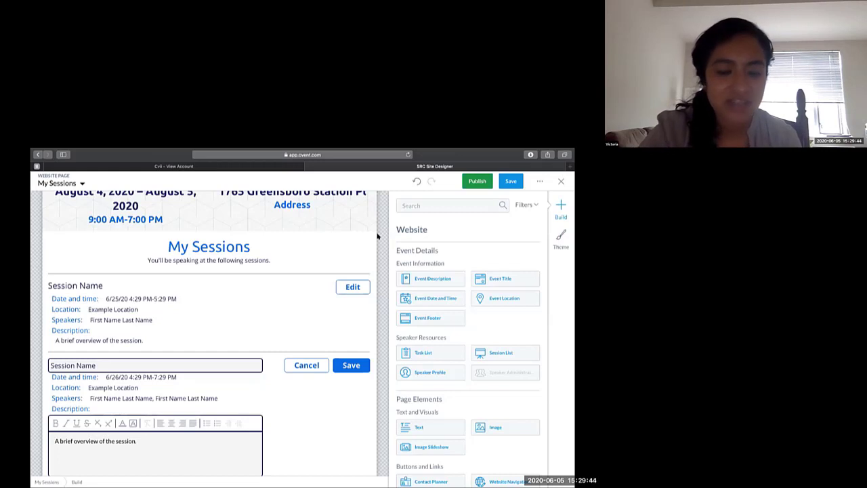
pyautogui.scroll(-1, 332, 321)
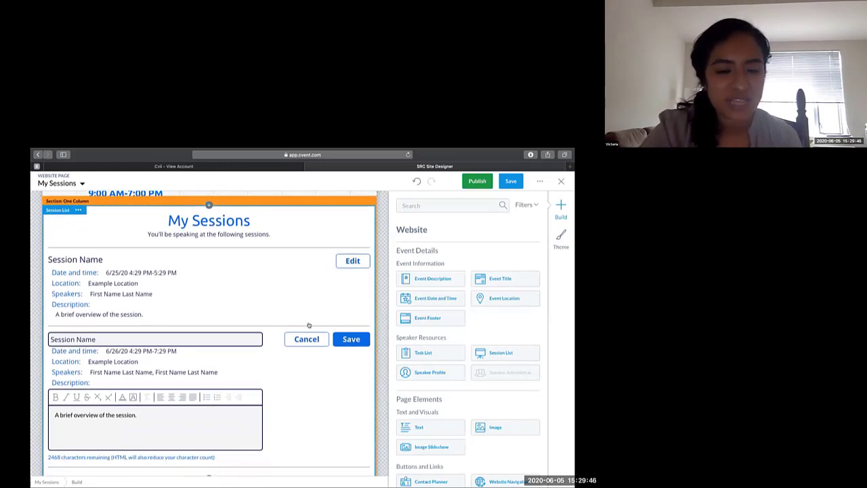
pyautogui.scroll(-1, 309, 325)
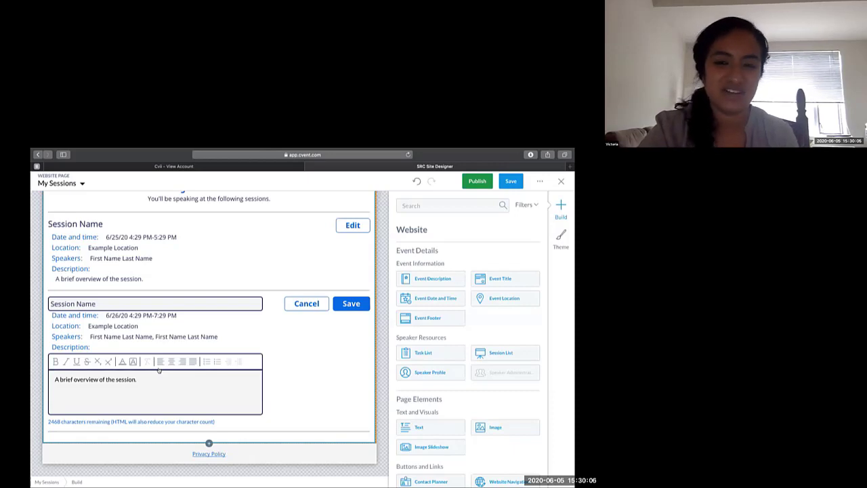
pyautogui.scroll(5, 381, 264)
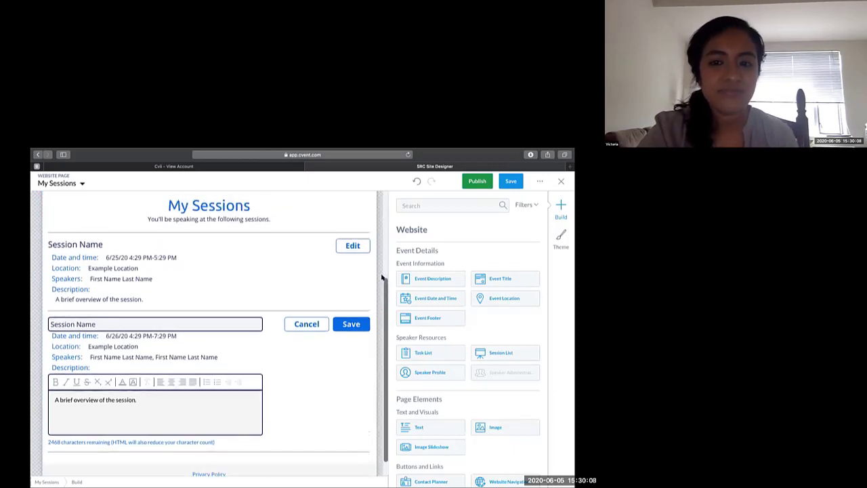
# - Open the My Profile page and examine the speaker profile details and the My Administrators section
pyautogui.click(59, 183)
pyautogui.click(65, 265)
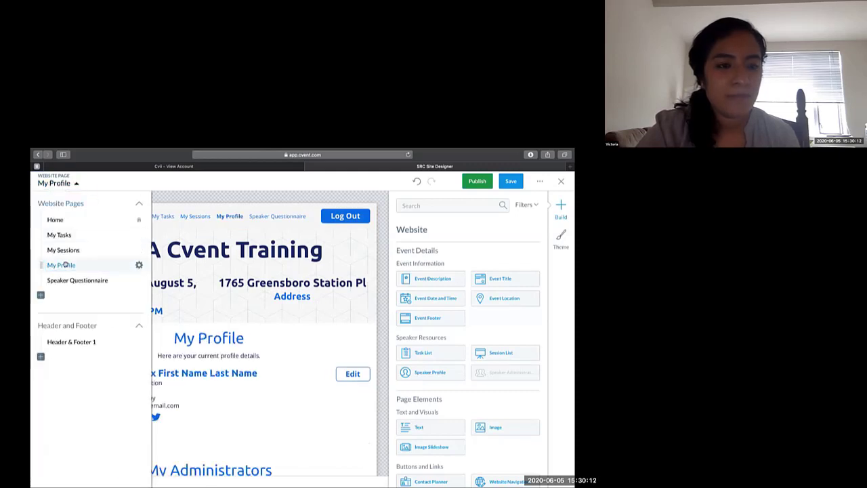
pyautogui.click(381, 302)
pyautogui.scroll(-3, 296, 387)
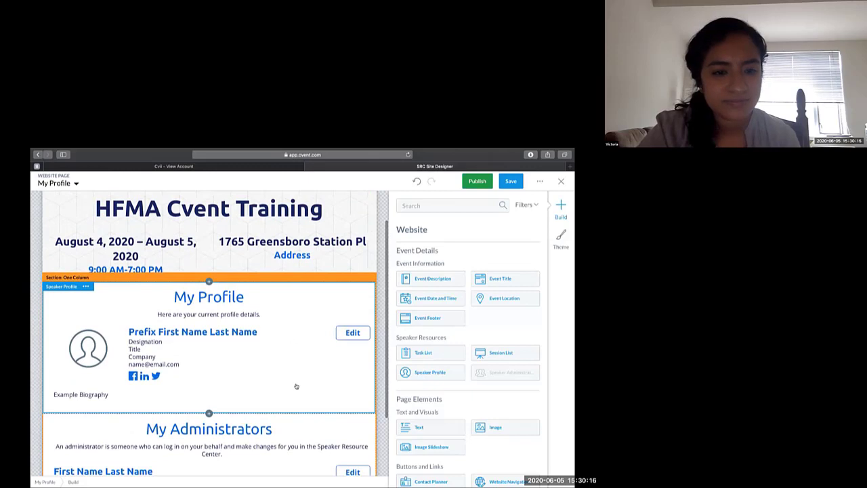
pyautogui.scroll(-1, 297, 386)
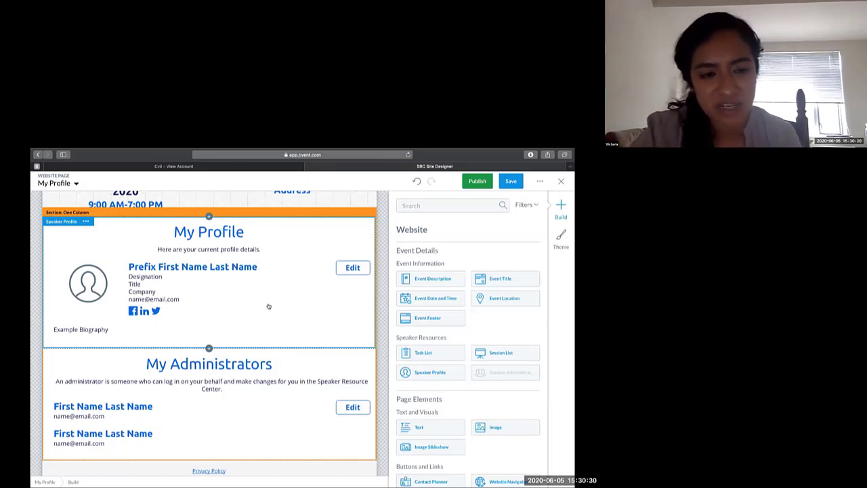
pyautogui.click(243, 374)
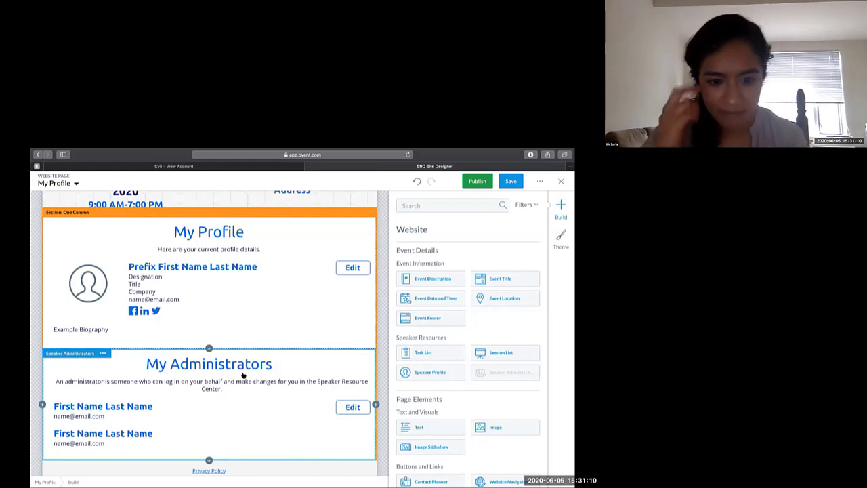
# - Open the Speaker Questionnaire page and add a Date and Time Question below the instruction text
pyautogui.click(75, 184)
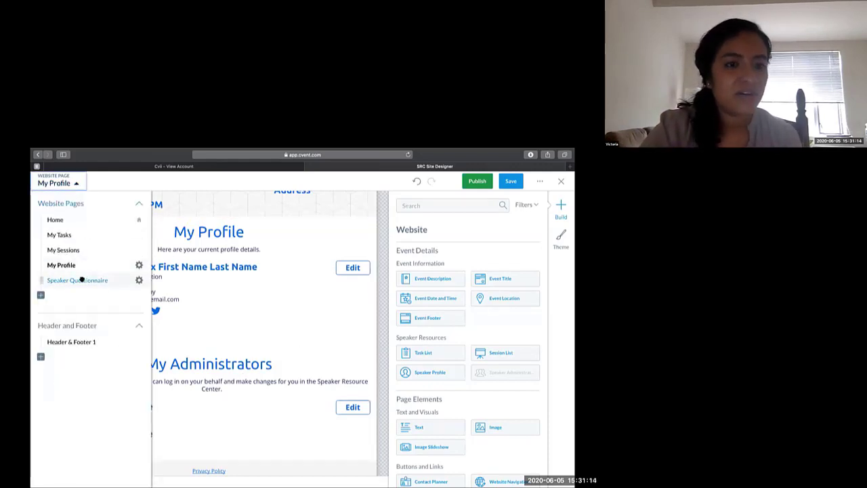
pyautogui.click(80, 279)
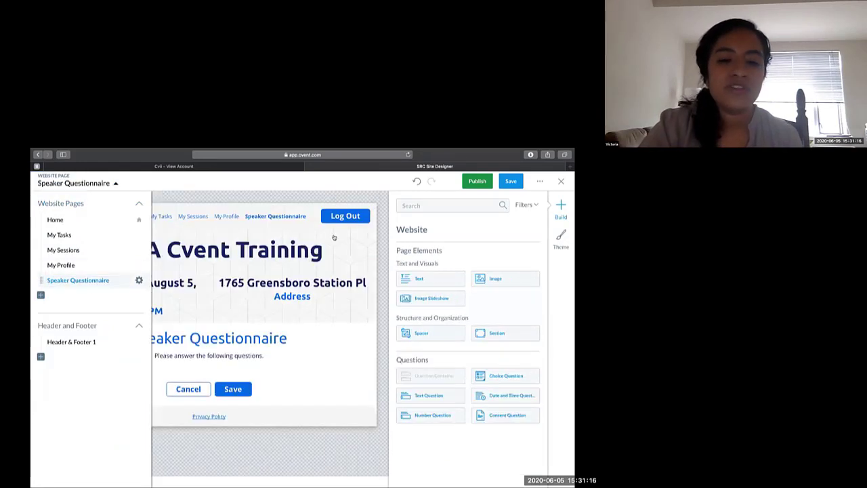
pyautogui.click(384, 245)
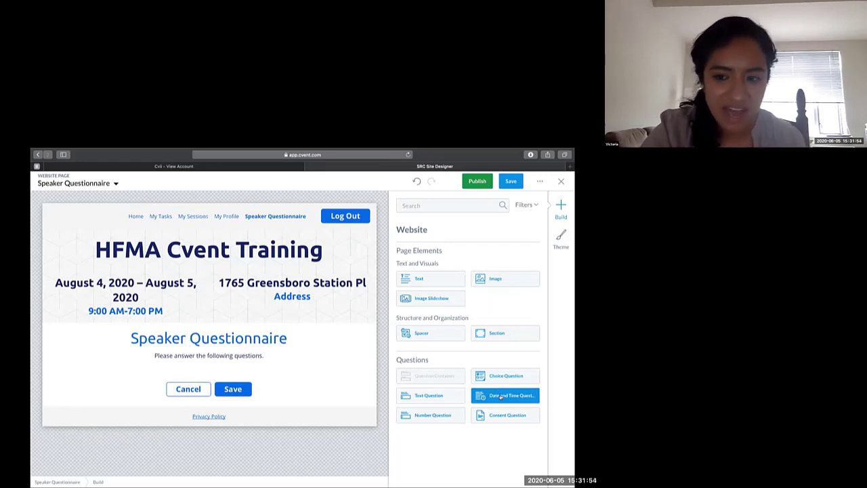
pyautogui.moveTo(497, 393); pyautogui.dragTo(312, 364)
# - Set the date and time question's text to "What date and time are you arriving?" and make it required
pyautogui.click(444, 294)
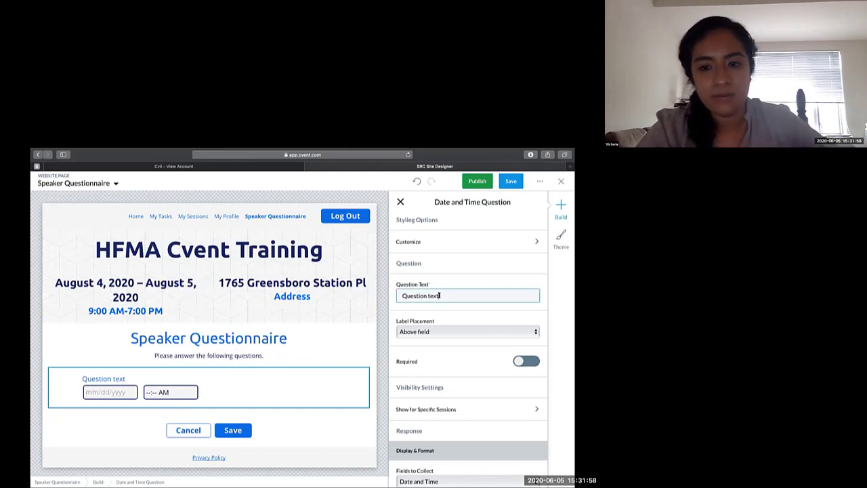
pyautogui.hotkey('ctrl', 'a')
pyautogui.write('What ')
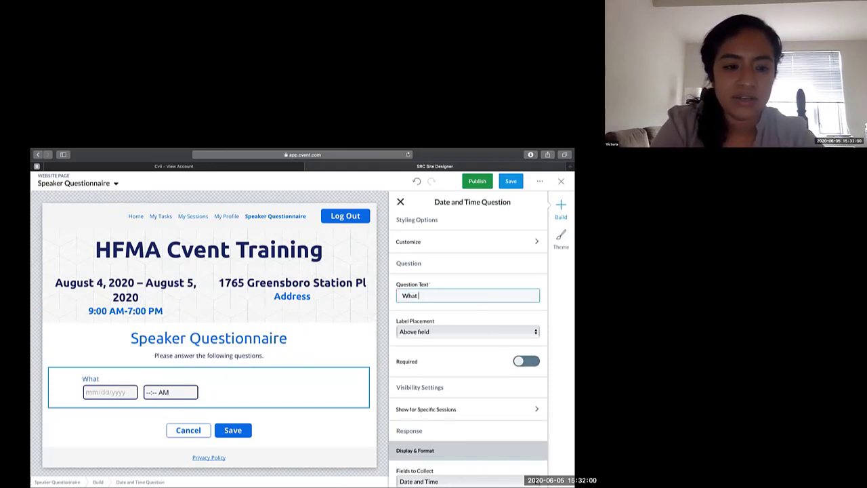
pyautogui.write('date and time are y')
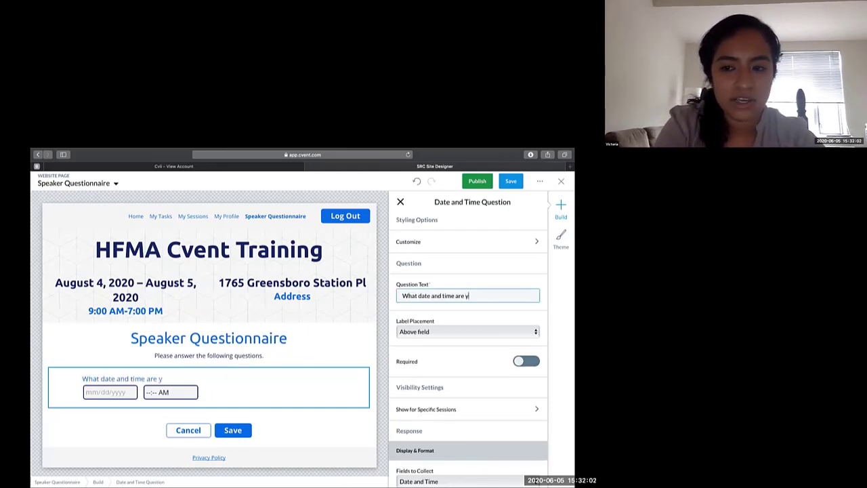
pyautogui.write('ou arriving?')
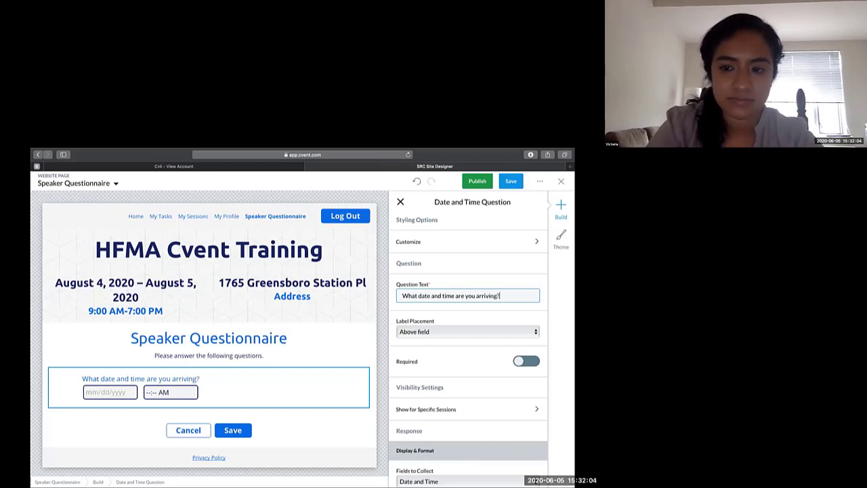
pyautogui.click(518, 361)
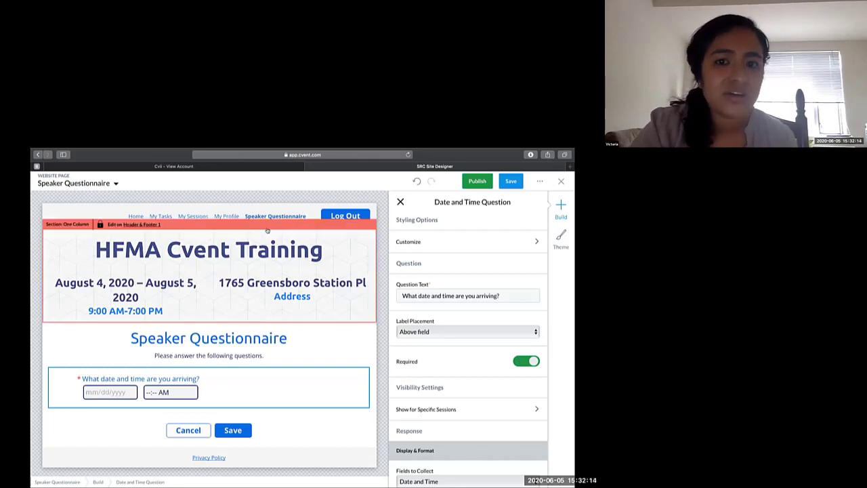
# - Open the Header & Footer 1 layout and examine the background image settings of the header's one-column section
pyautogui.click(107, 183)
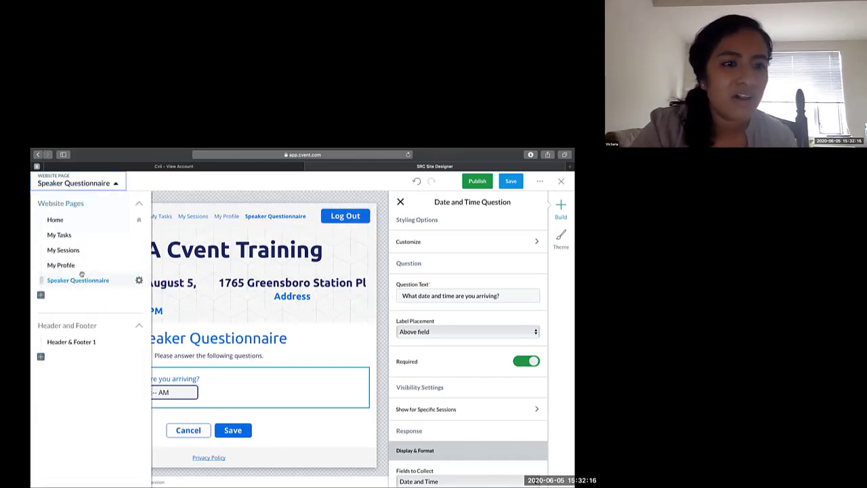
pyautogui.click(41, 295)
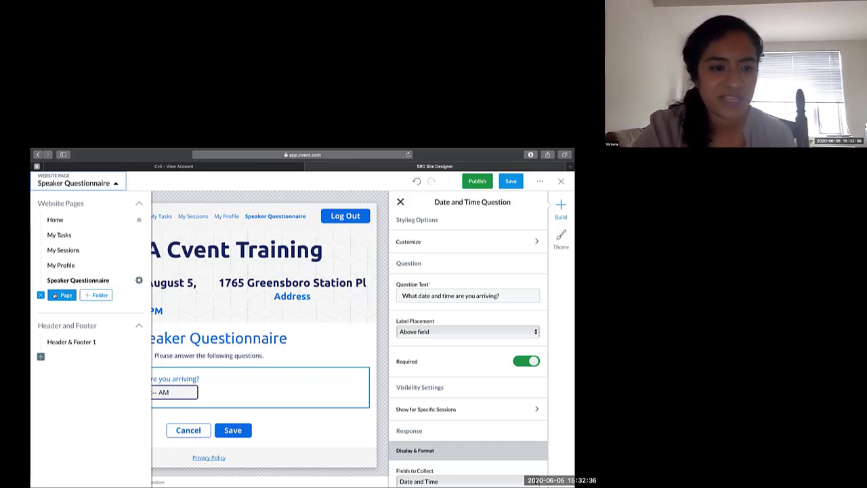
pyautogui.click(64, 342)
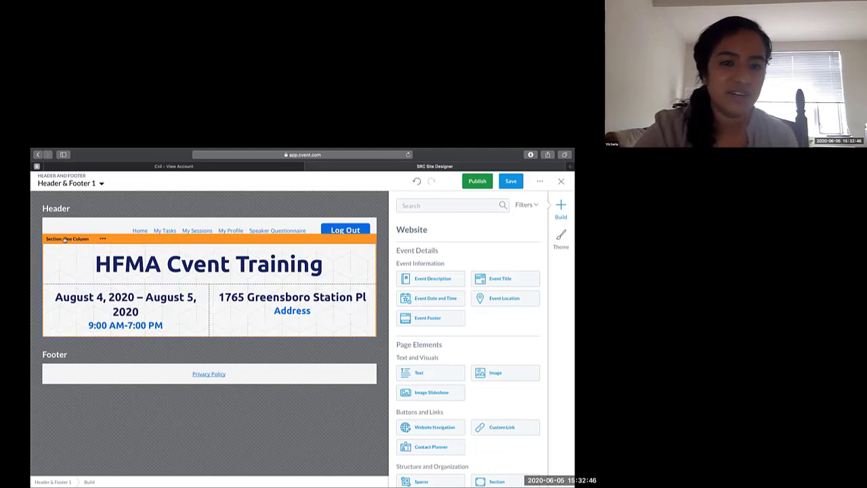
pyautogui.click(65, 239)
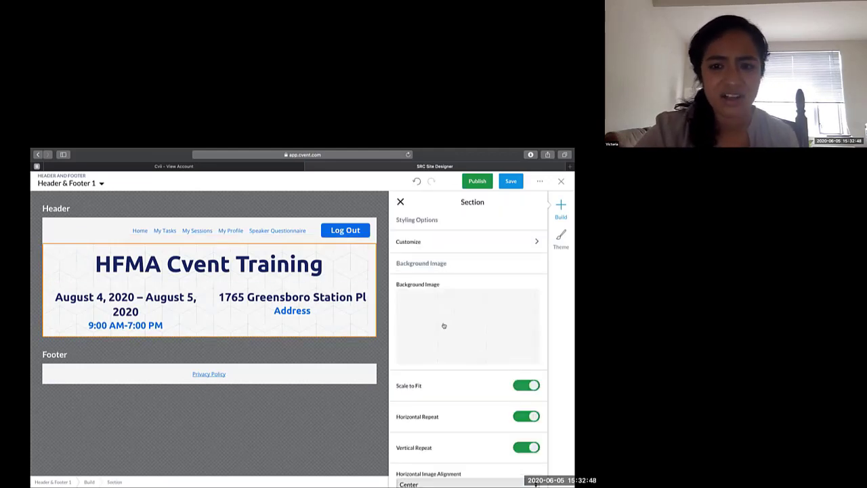
pyautogui.moveTo(439, 316)
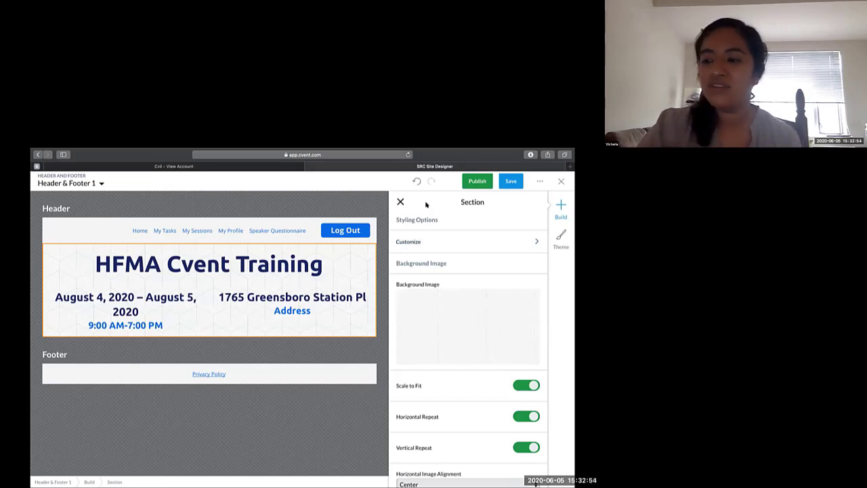
# - Publish the Speaker Resource Center site and close the site designer
pyautogui.click(485, 182)
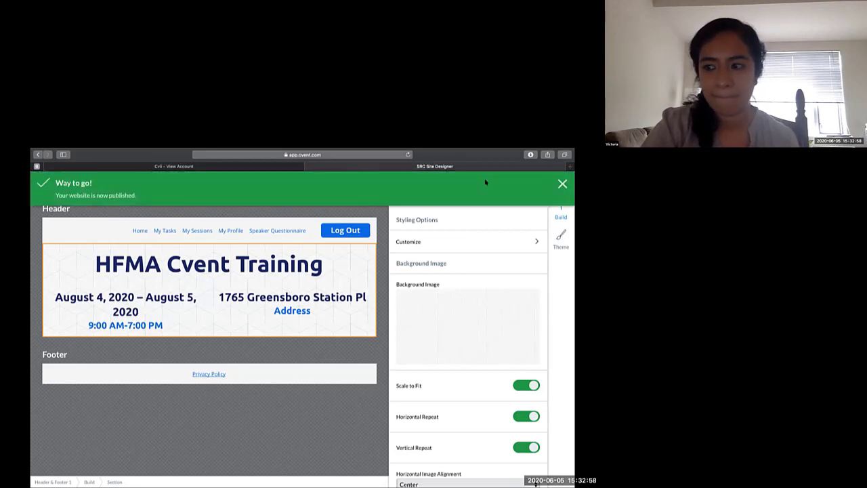
pyautogui.click(565, 184)
pyautogui.click(558, 182)
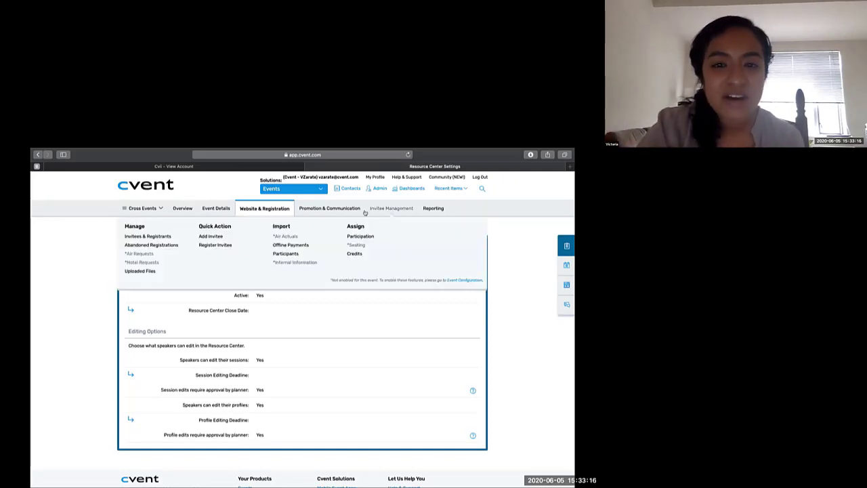
# - Open the Resource Center Invitation speaker email, examine its details and email design, and close the email editor
pyautogui.moveTo(343, 210)
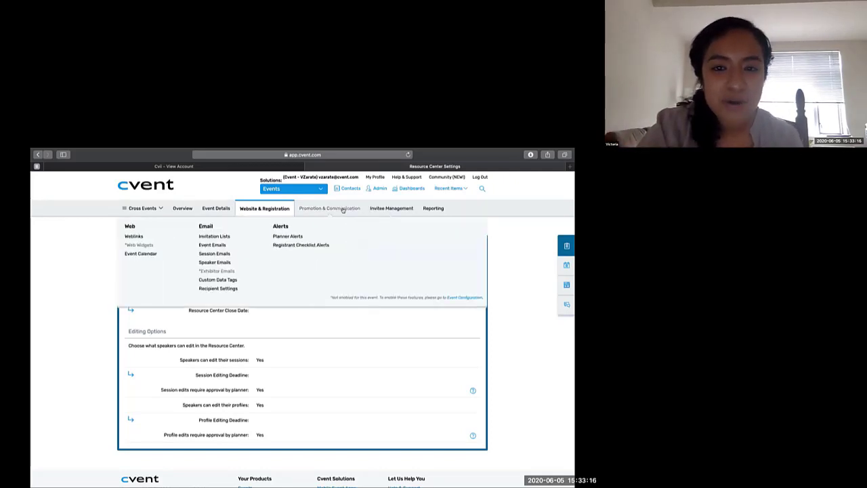
pyautogui.click(225, 262)
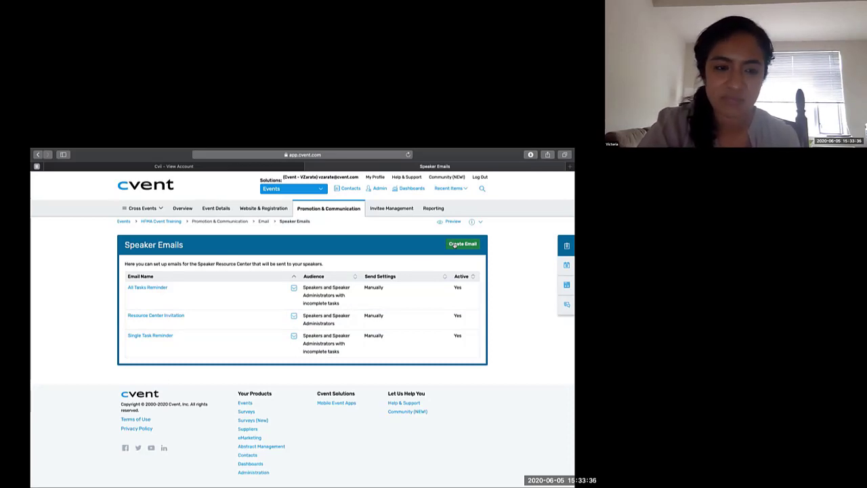
pyautogui.click(175, 316)
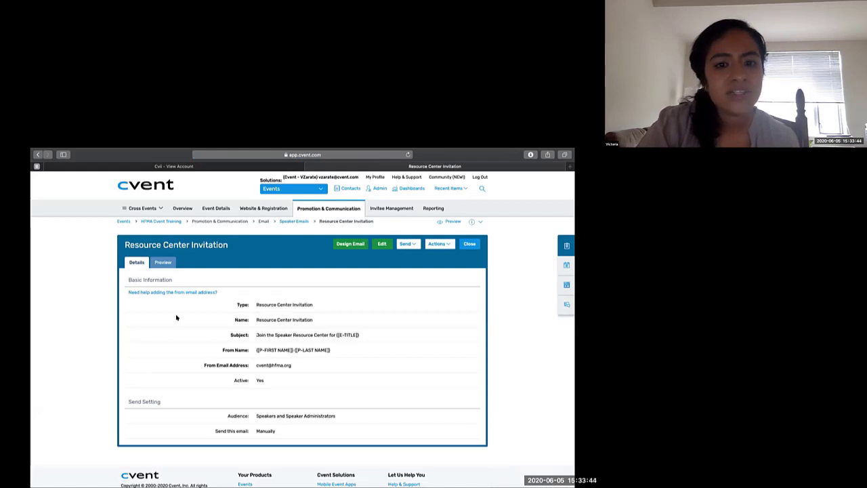
pyautogui.scroll(-1, 177, 318)
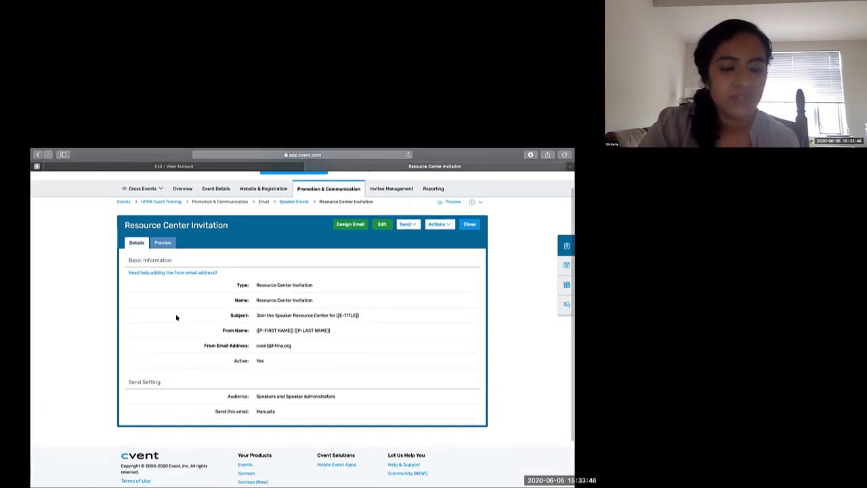
pyautogui.click(348, 225)
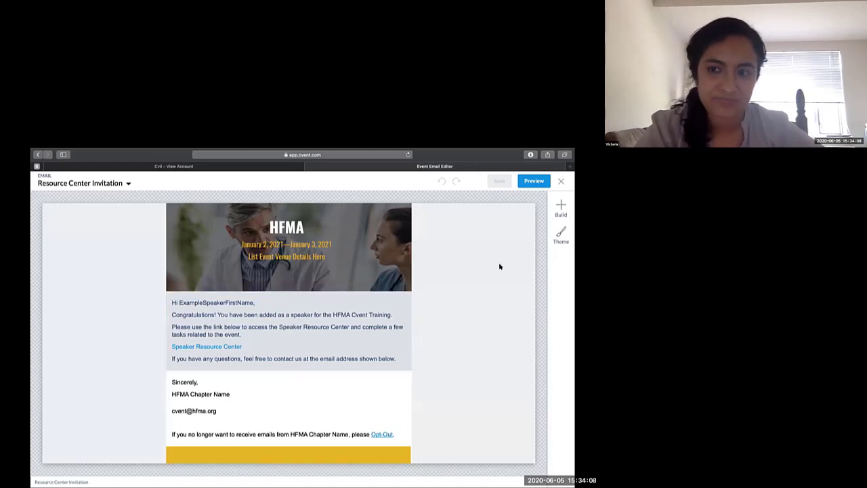
pyautogui.click(561, 181)
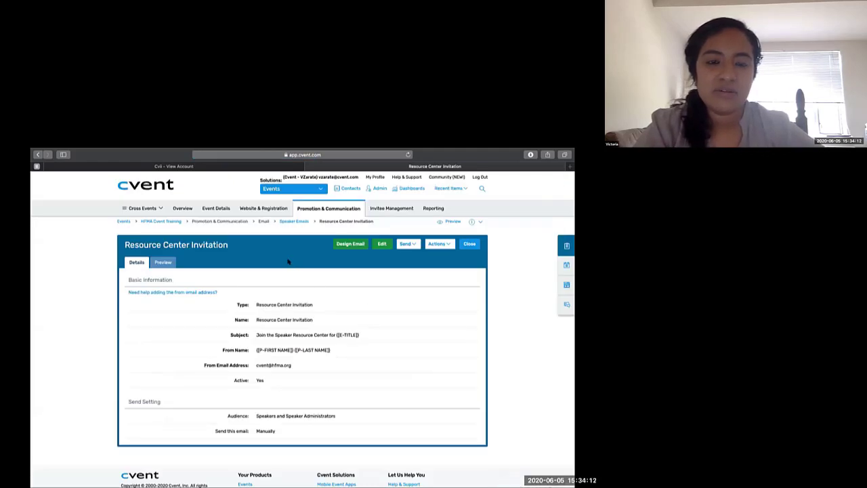
# - Open Speaker Uploads, filter the files by the "Upload your presentation materials" task, and examine the available actions
pyautogui.moveTo(268, 212)
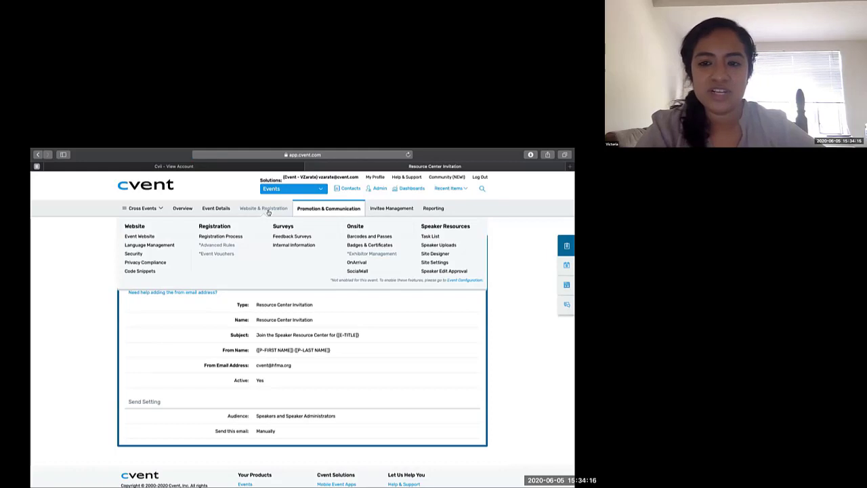
pyautogui.click(452, 245)
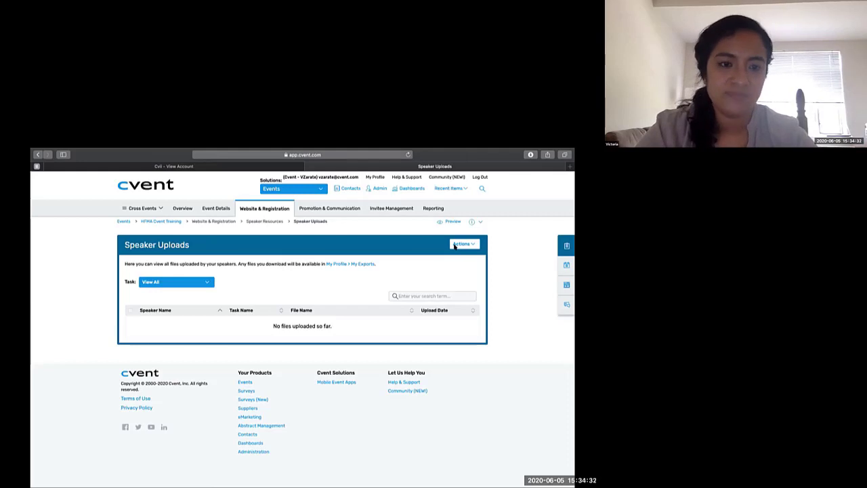
pyautogui.click(202, 283)
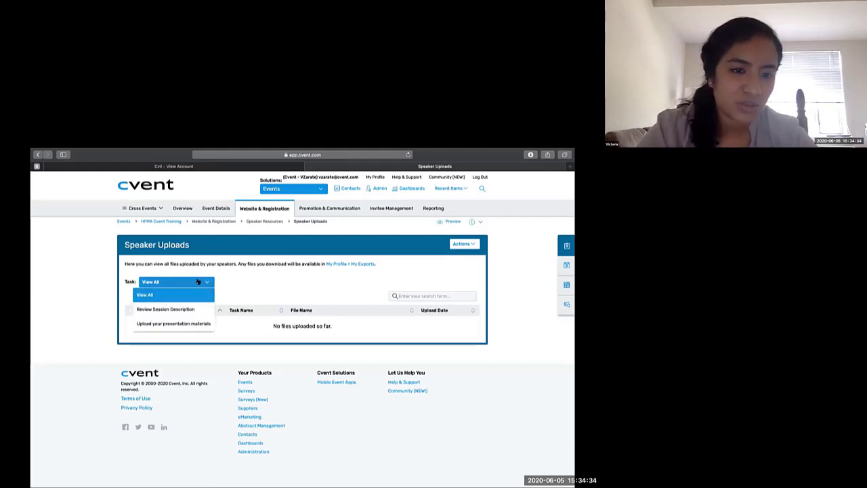
pyautogui.click(180, 324)
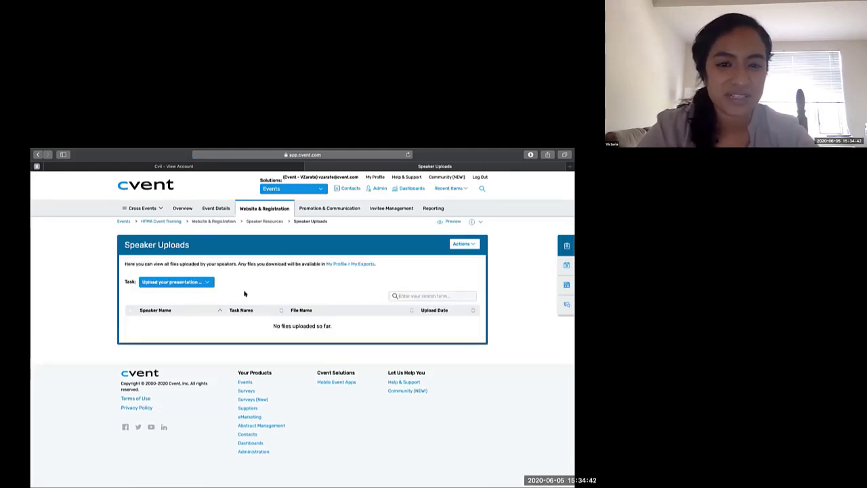
pyautogui.click(463, 244)
pyautogui.moveTo(453, 257)
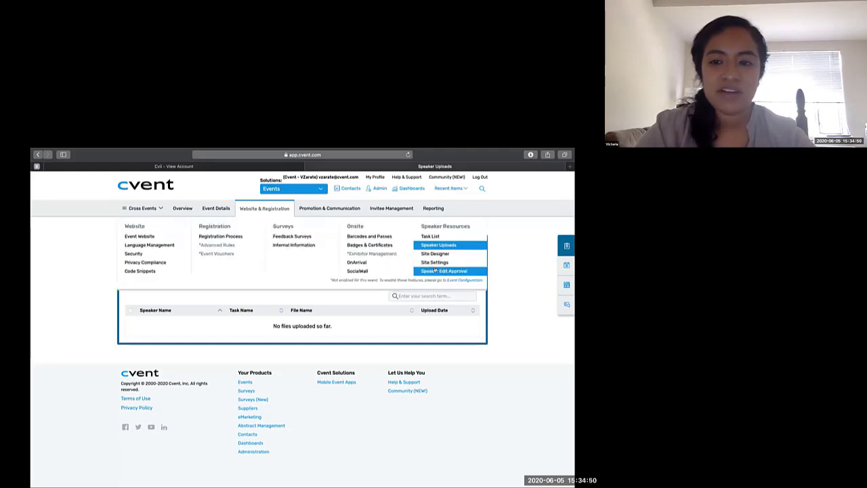
# - Open Speaker Edit Approval and examine the status filter choices and the actions for approving or denying edits
pyautogui.click(435, 271)
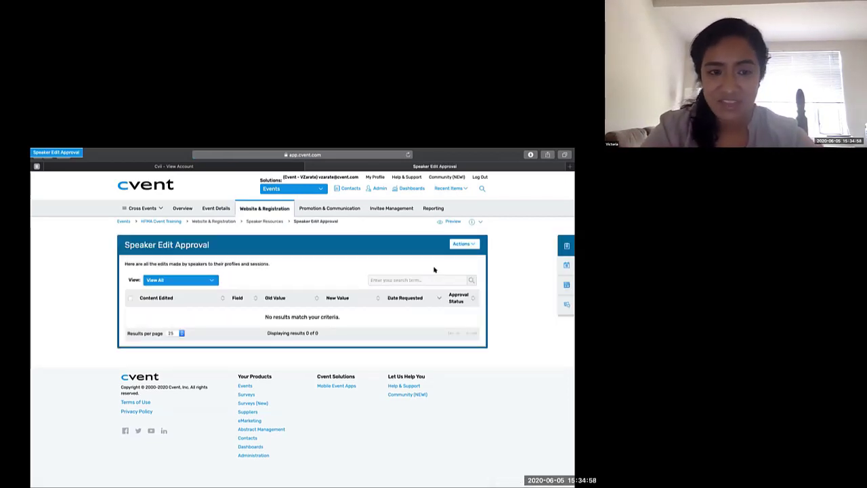
pyautogui.click(207, 281)
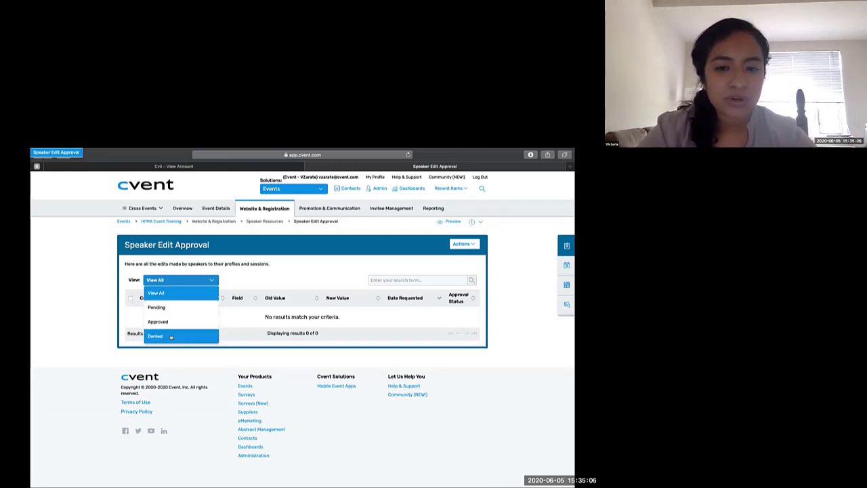
pyautogui.click(330, 286)
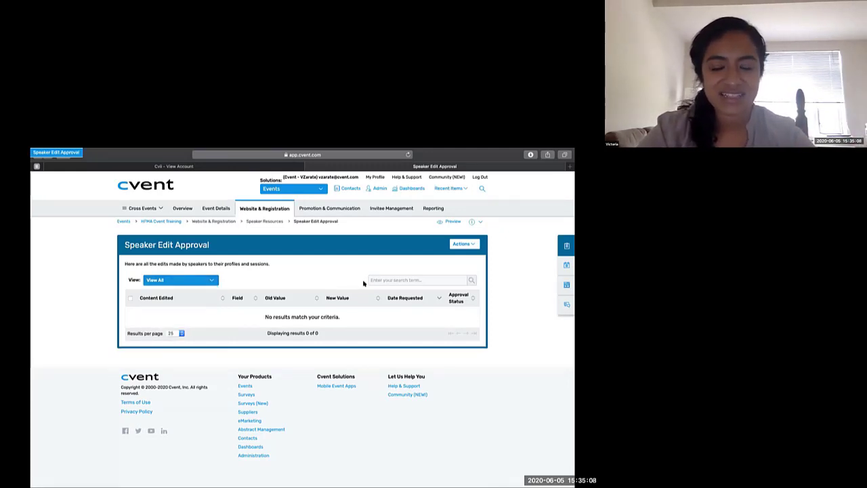
pyautogui.click(460, 245)
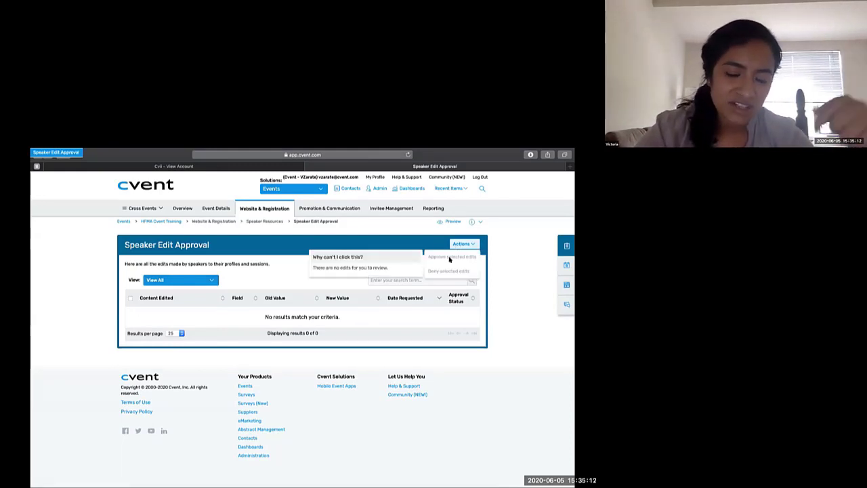
pyautogui.click(269, 311)
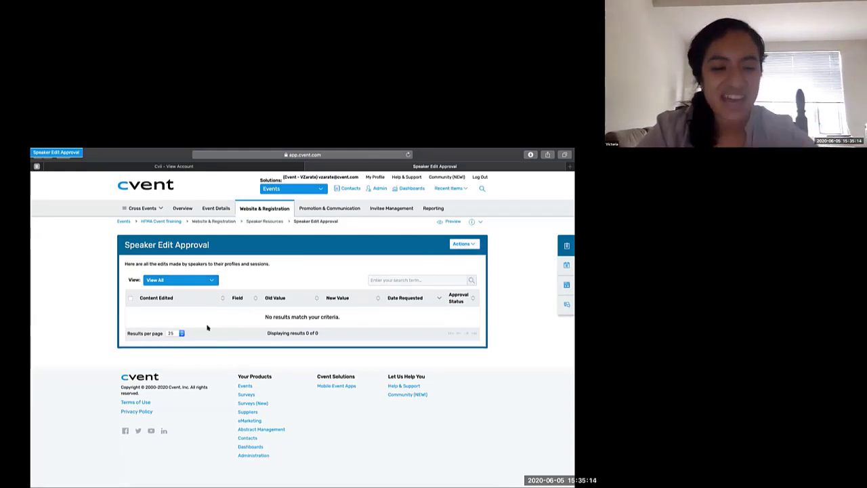
pyautogui.click(463, 244)
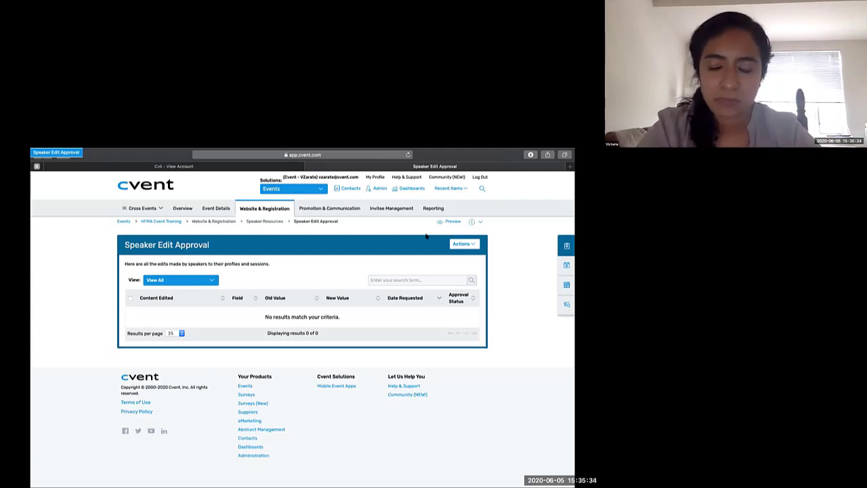
# - Open the new Reports page and search the report templates for "speak"
pyautogui.moveTo(429, 211)
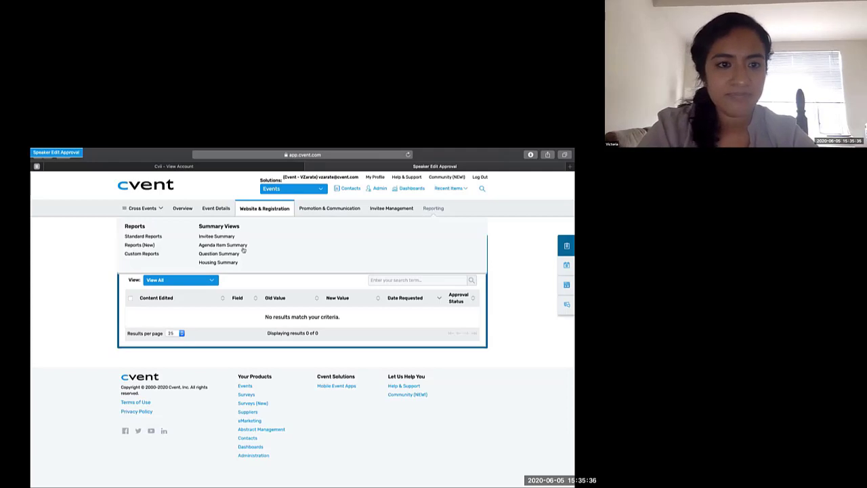
pyautogui.click(152, 245)
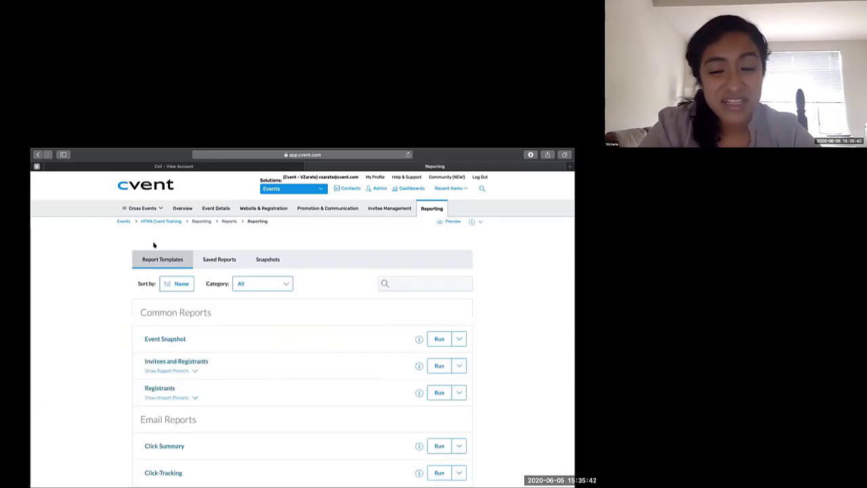
pyautogui.click(395, 284)
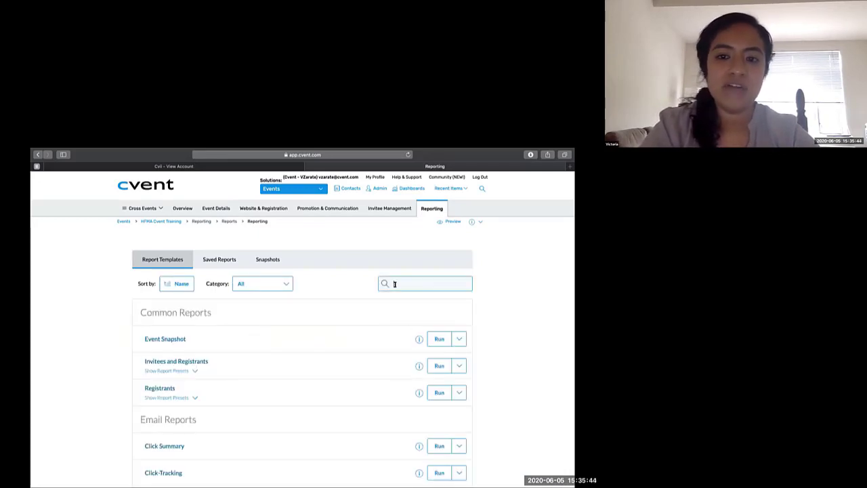
pyautogui.write('spe')
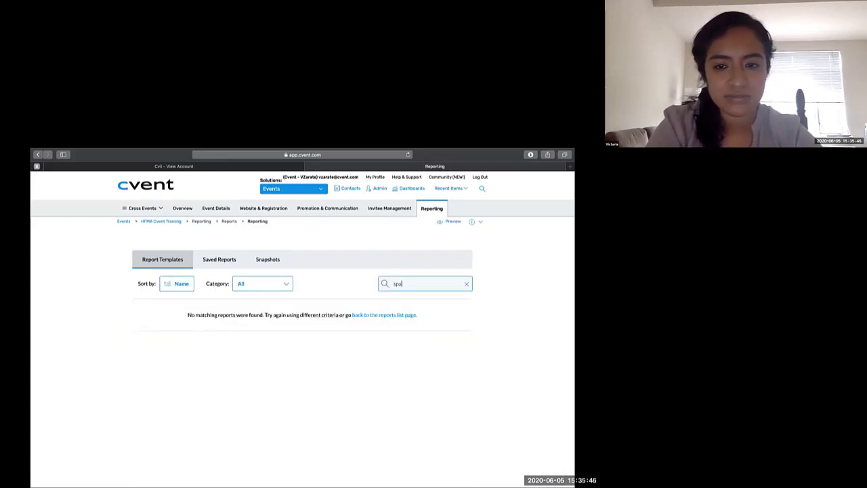
pyautogui.press('BackSpace')
pyautogui.write('eak')
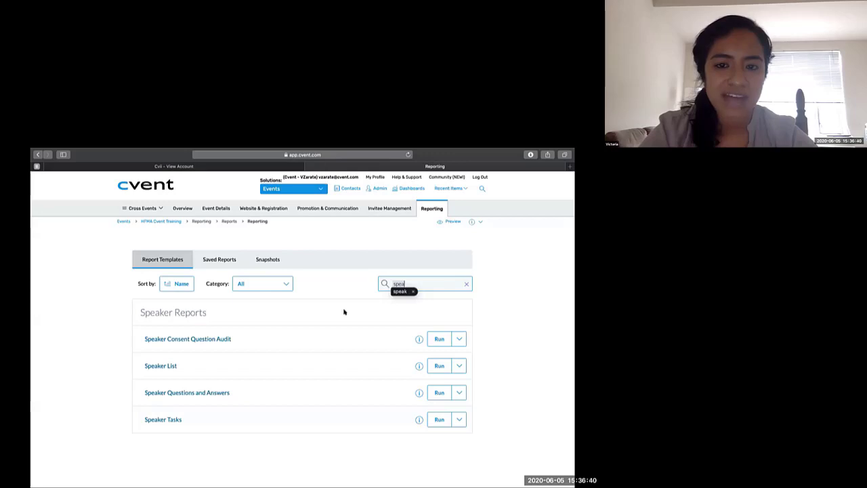
pyautogui.scroll(-1, 348, 321)
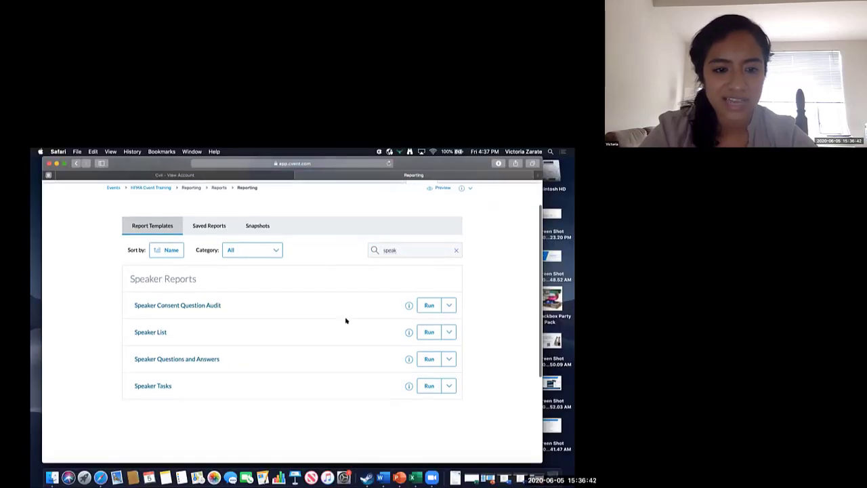
# - Run the Speaker Questions and Answers report and examine the options for saving a copy, leaving it unsaved
pyautogui.click(429, 349)
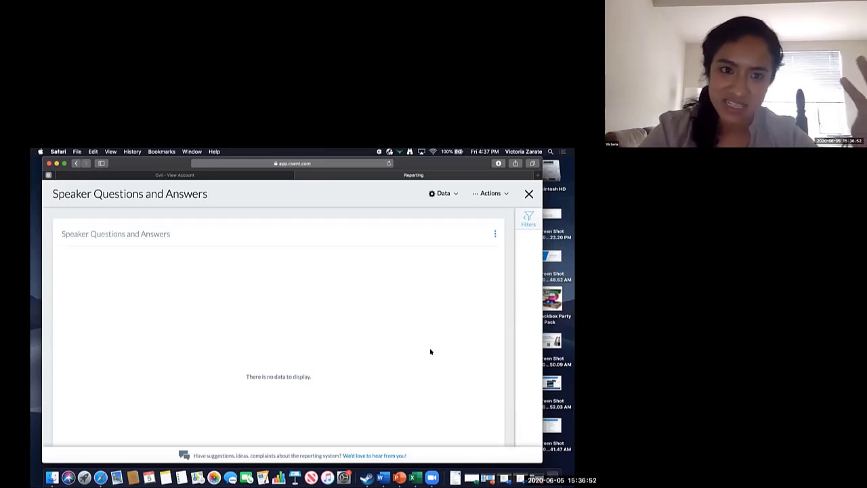
pyautogui.click(490, 199)
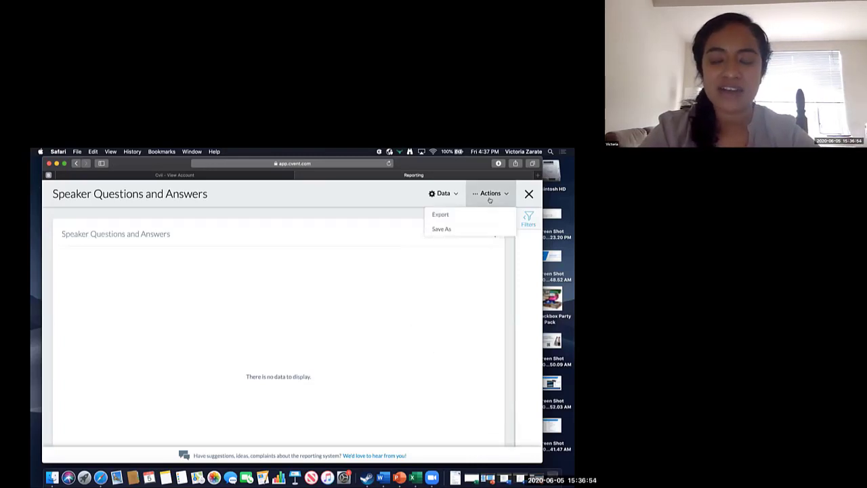
pyautogui.click(449, 235)
pyautogui.click(488, 197)
pyautogui.click(462, 228)
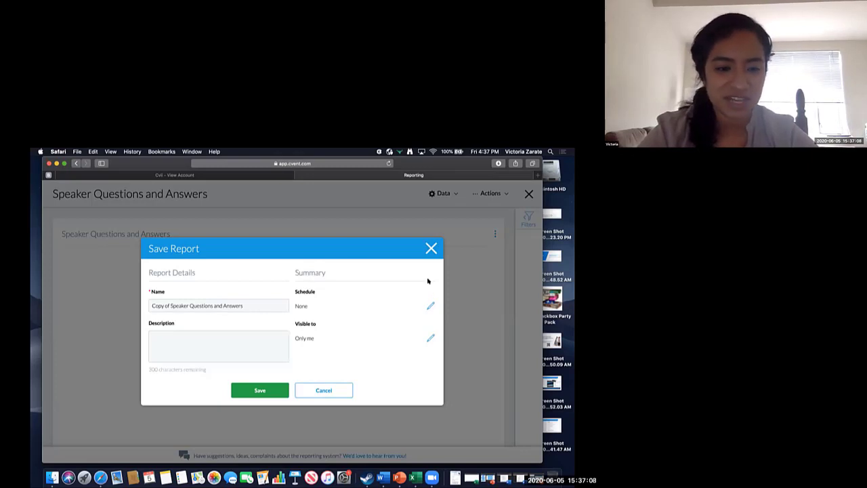
pyautogui.click(430, 248)
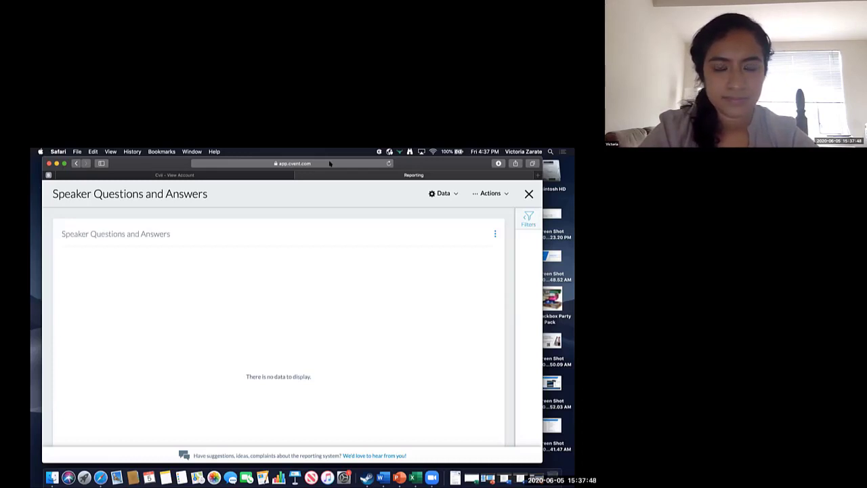
pyautogui.hotkey('ctrl', 'Right')
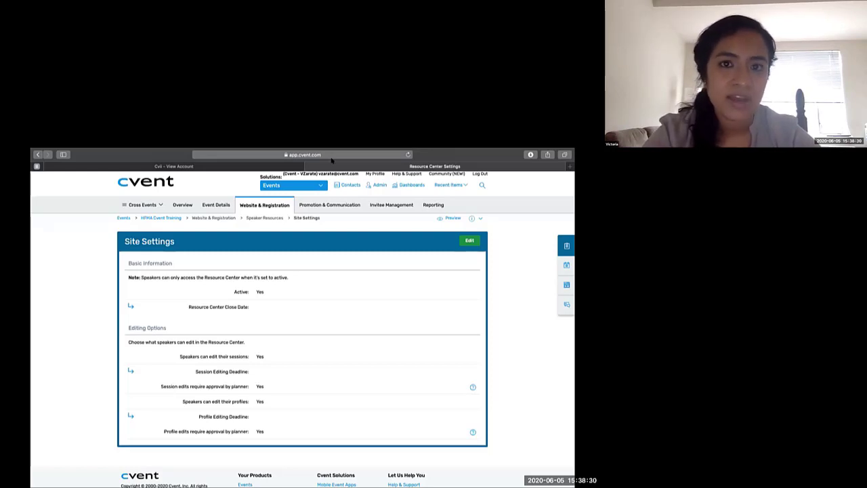
# - Leave the Resource Center site settings, open the Cvent Community Ideas page, and examine the submitted ideas and the options for filtering and adding them
pyautogui.press('super+[')
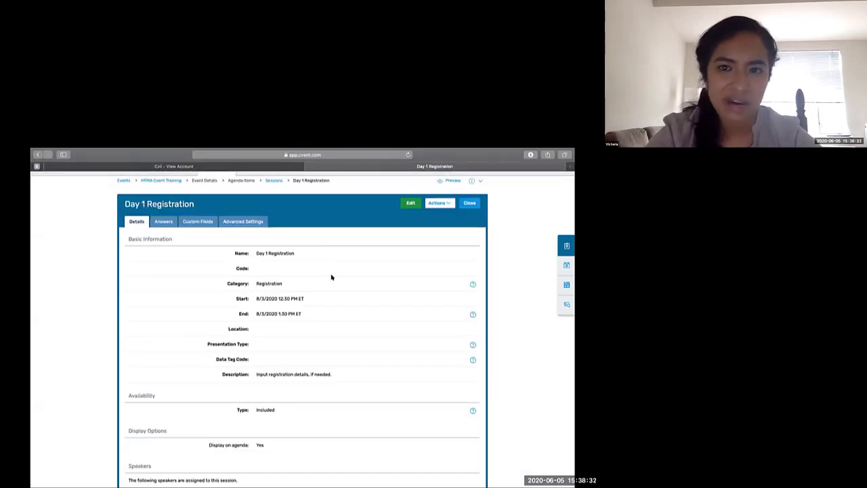
pyautogui.scroll(2, 331, 276)
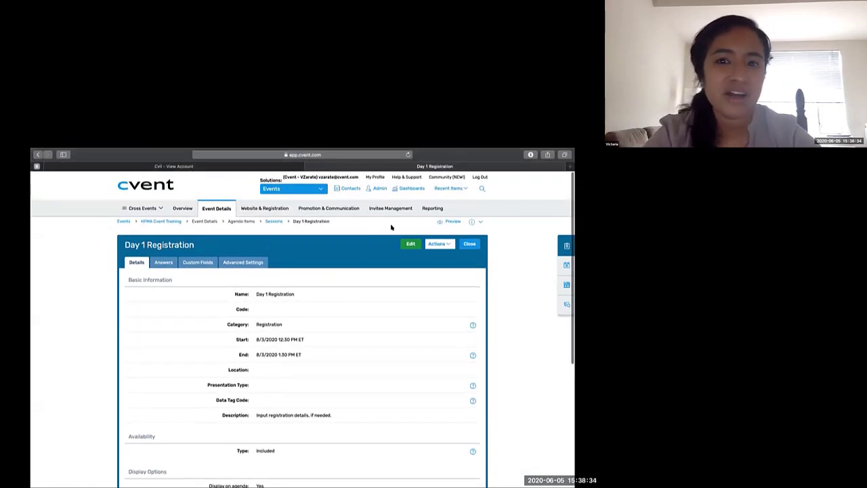
pyautogui.click(434, 178)
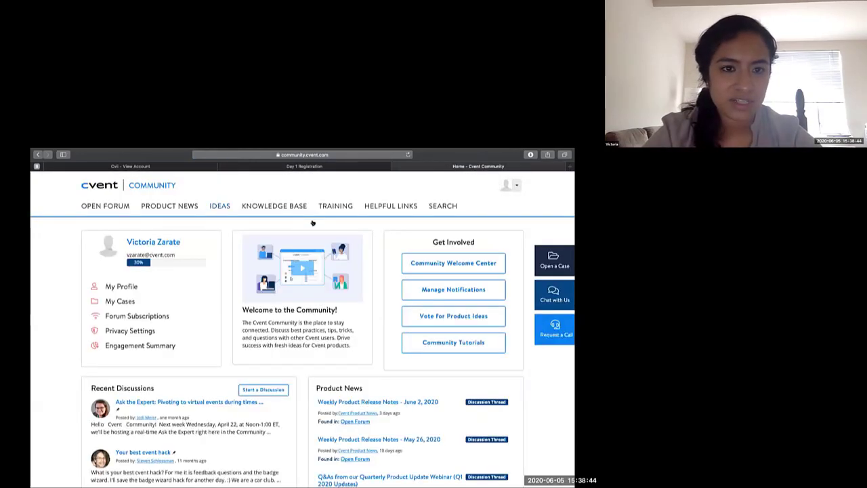
pyautogui.click(221, 206)
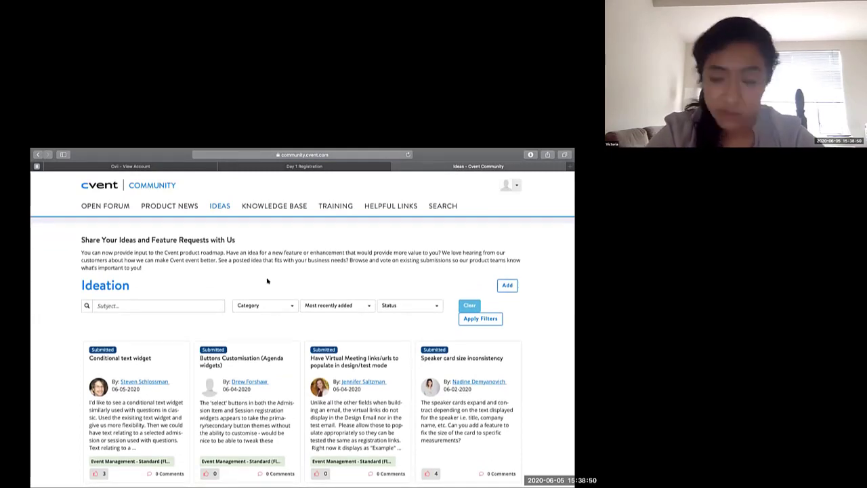
pyautogui.scroll(-1, 317, 279)
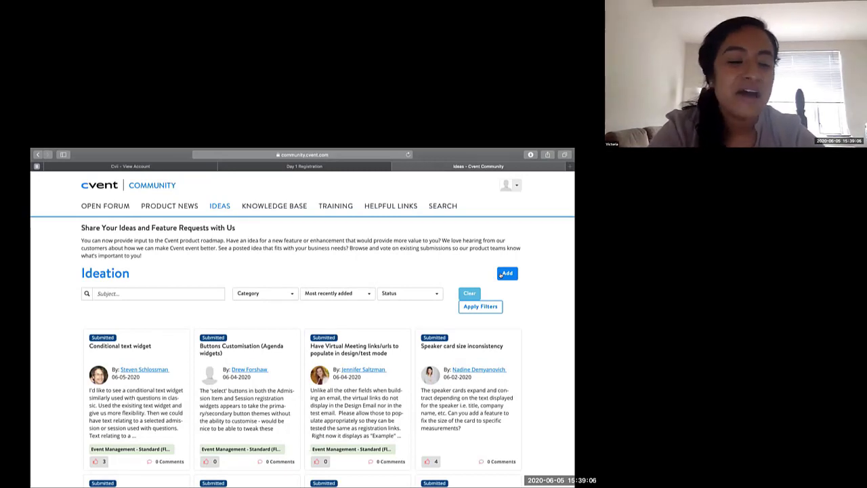
pyautogui.scroll(-2, 501, 275)
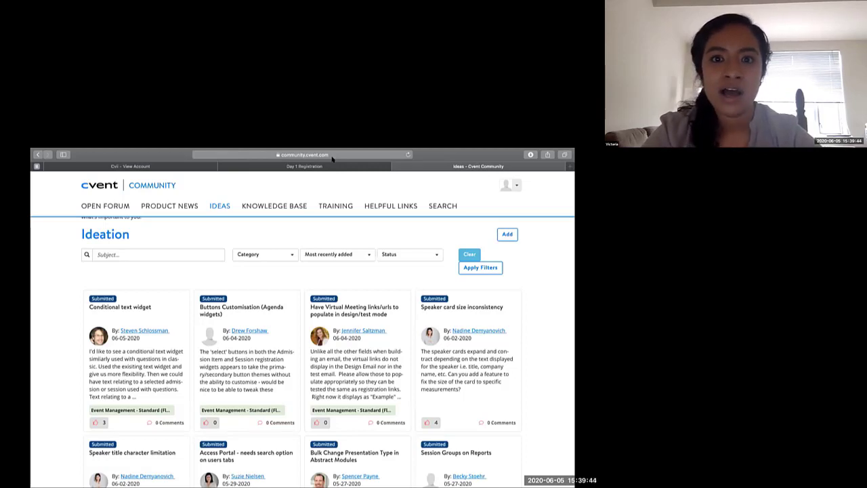
# - Return to the Day 1 Registration session in Cvent and switch to the slide presentation on e-marketing
pyautogui.click(332, 166)
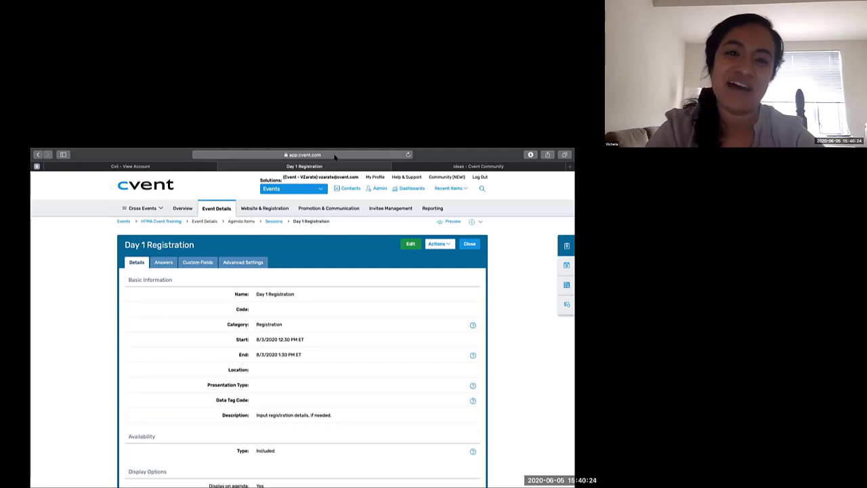
pyautogui.press('super+Tab')
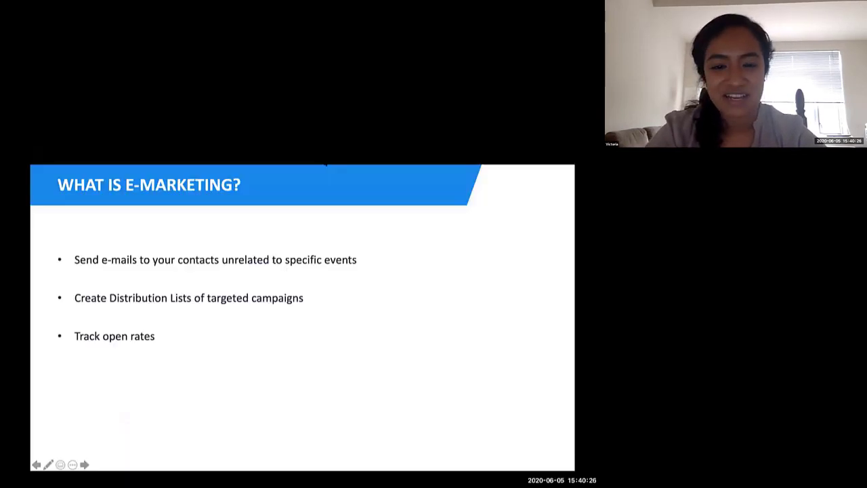
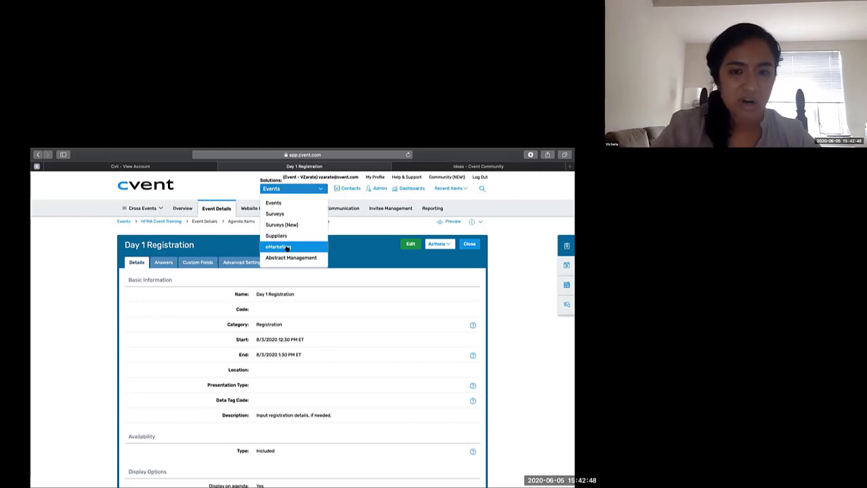
# - Switch to the eMarketing solution and expand the Get Started guide on its overview page
pyautogui.click(287, 248)
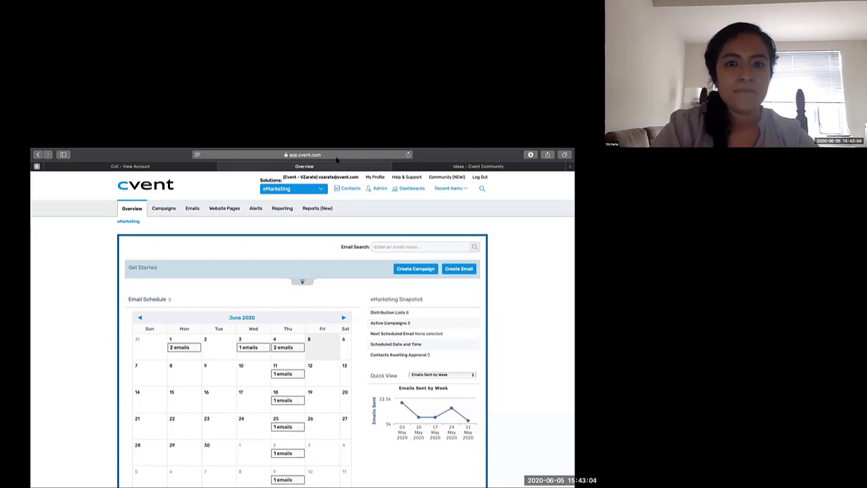
pyautogui.click(303, 281)
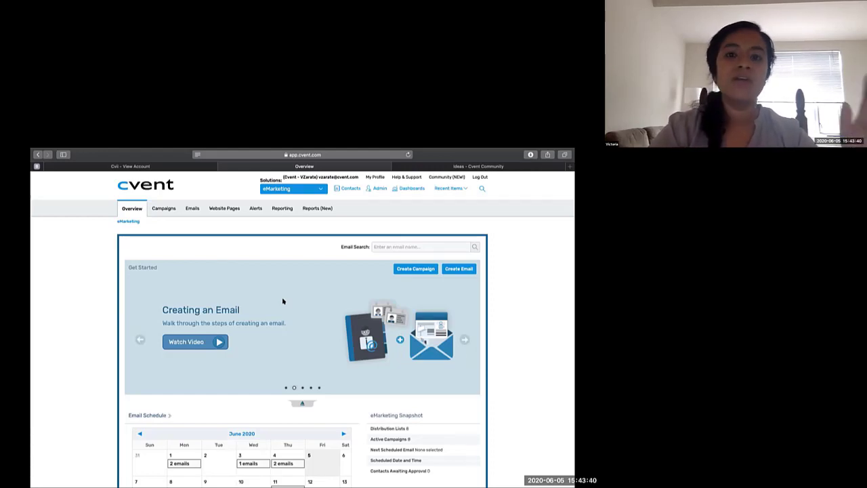
# - Start a new contact group in the address book and name it Cvent Training
pyautogui.click(345, 189)
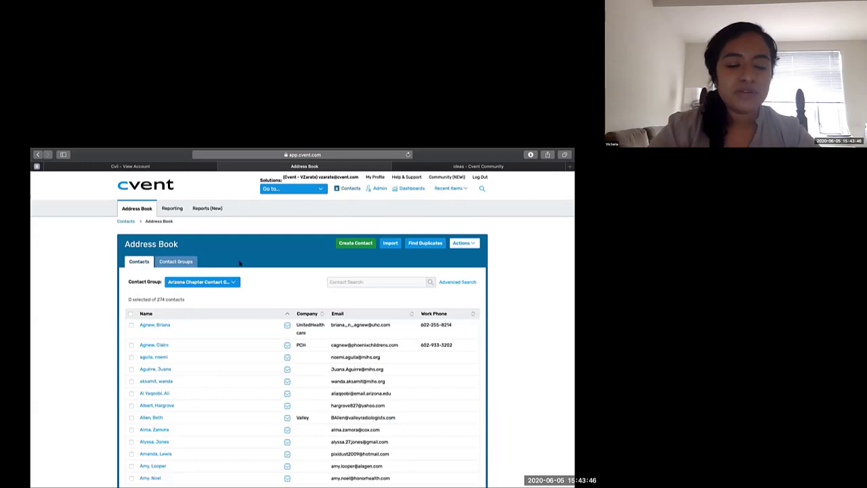
pyautogui.click(188, 263)
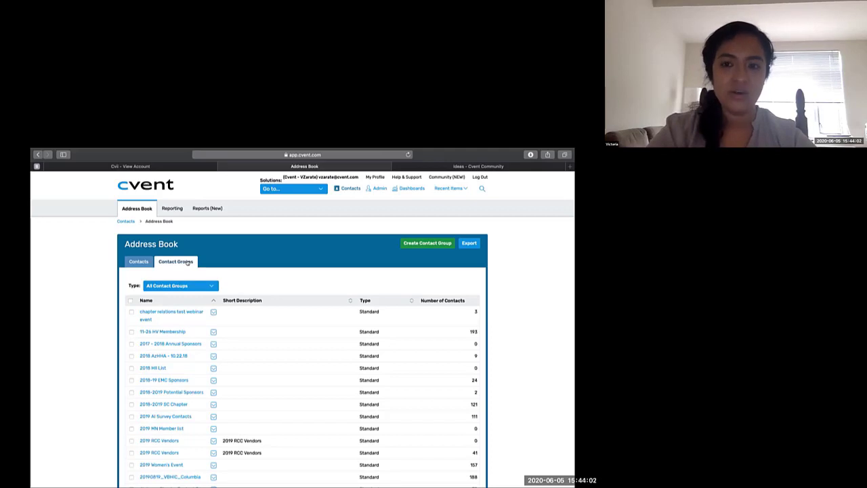
pyautogui.click(428, 242)
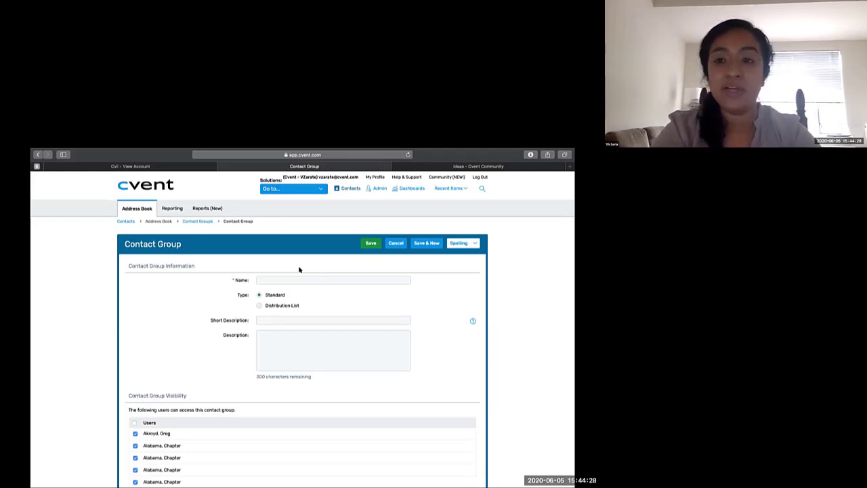
pyautogui.click(287, 280)
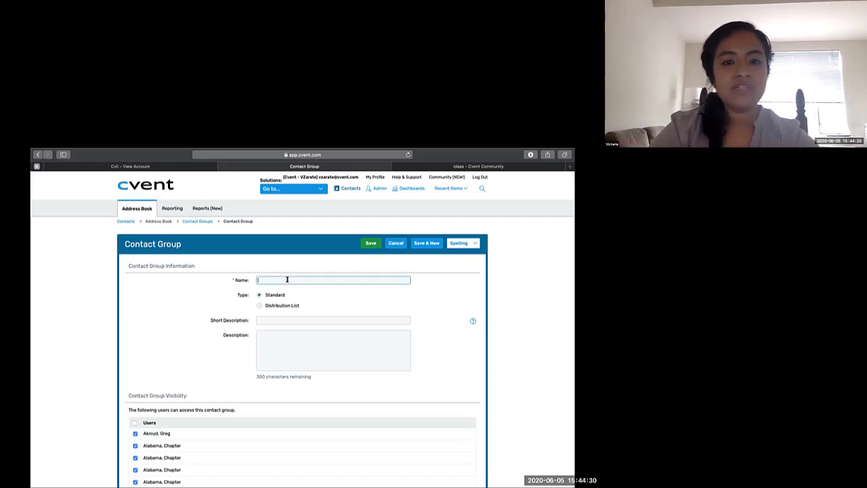
pyautogui.write('Cvent T')
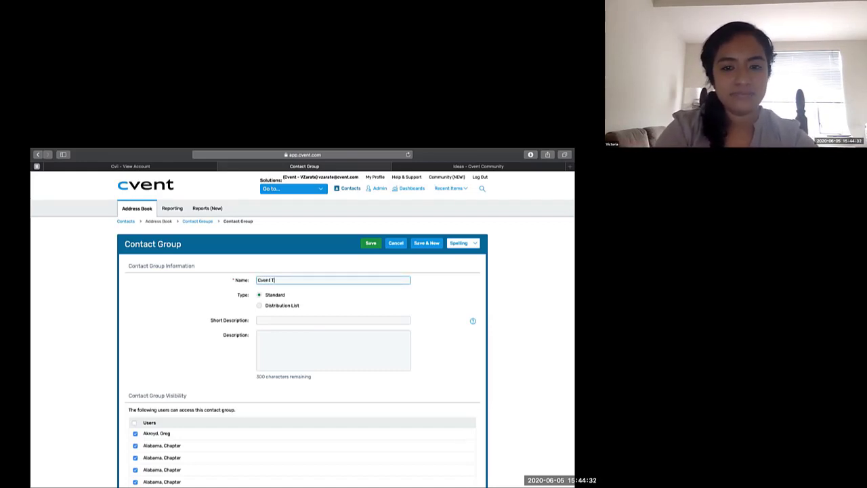
pyautogui.write('raining')
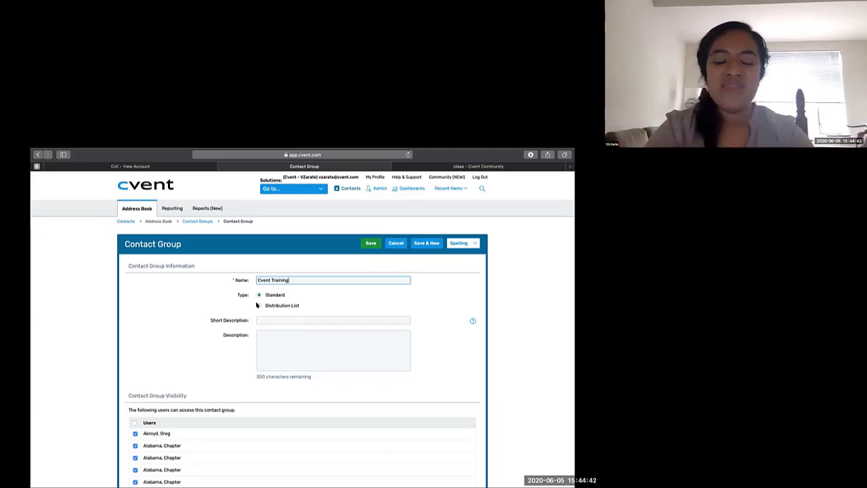
# - Make the Cvent Training group a distribution list with Private security and save it
pyautogui.click(257, 305)
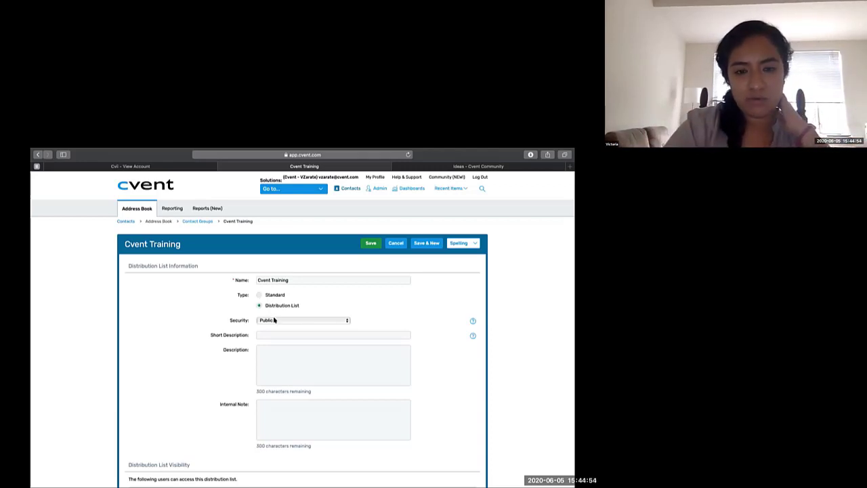
pyautogui.click(275, 319)
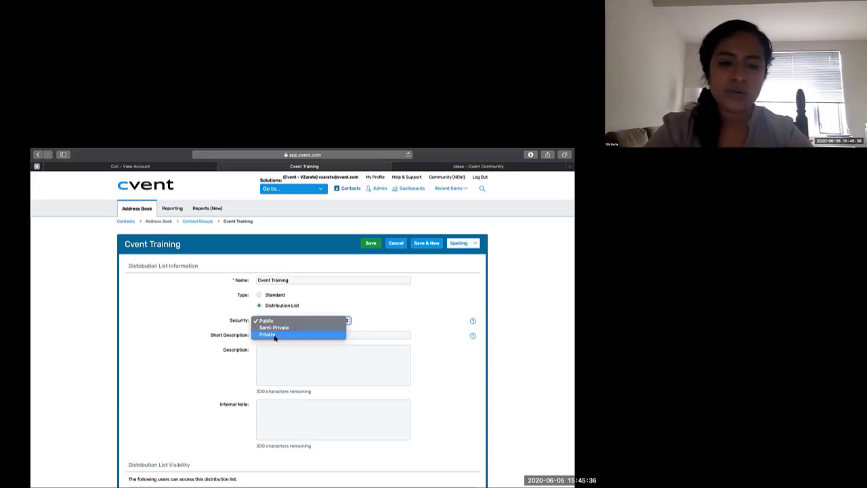
pyautogui.click(275, 336)
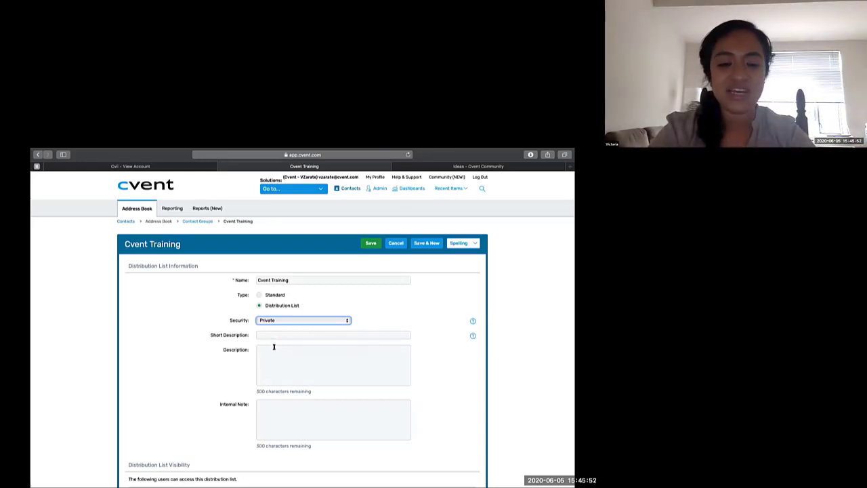
pyautogui.scroll(-1, 274, 347)
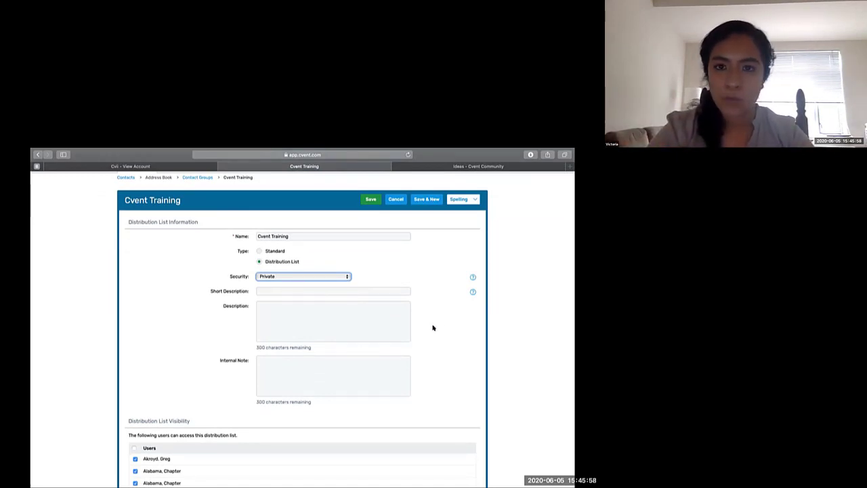
pyautogui.moveTo(472, 276)
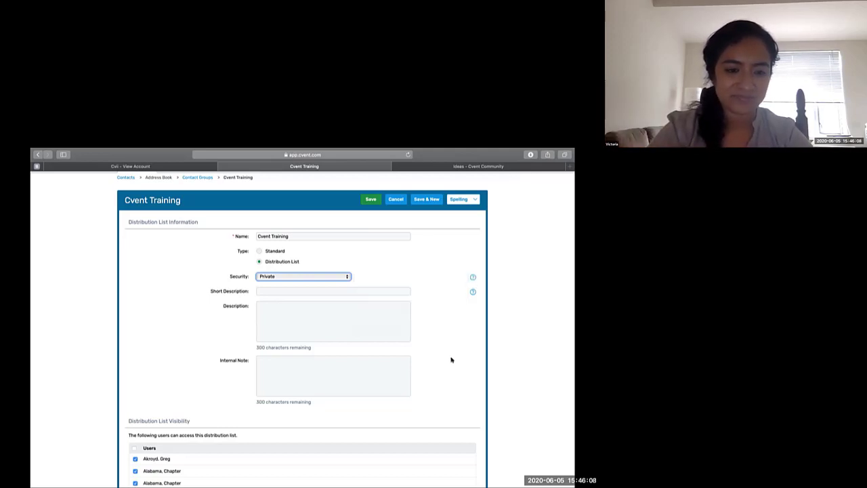
pyautogui.scroll(-2, 452, 359)
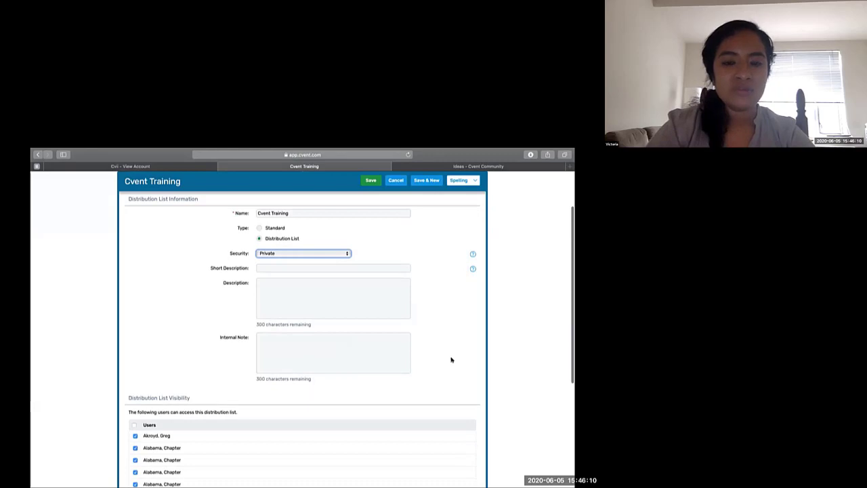
pyautogui.scroll(-5, 451, 359)
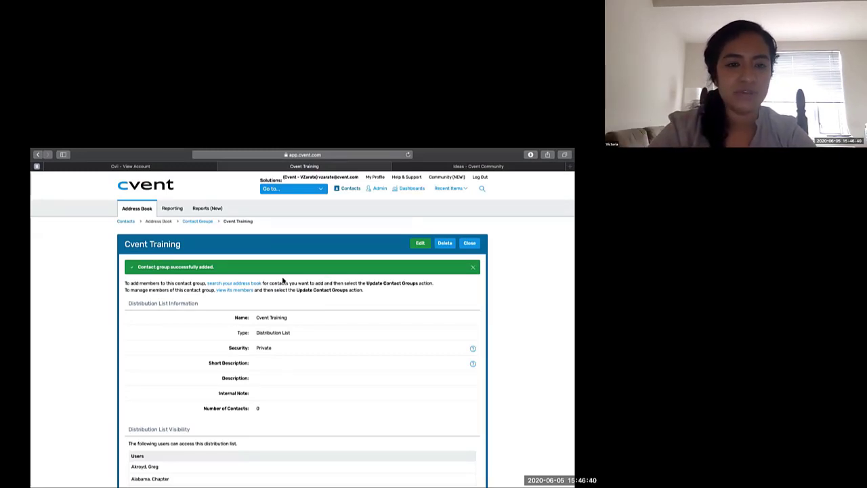
# - Search the address book for members to add, examining the available contact groups and the Arizona Chapter contacts
pyautogui.click(248, 284)
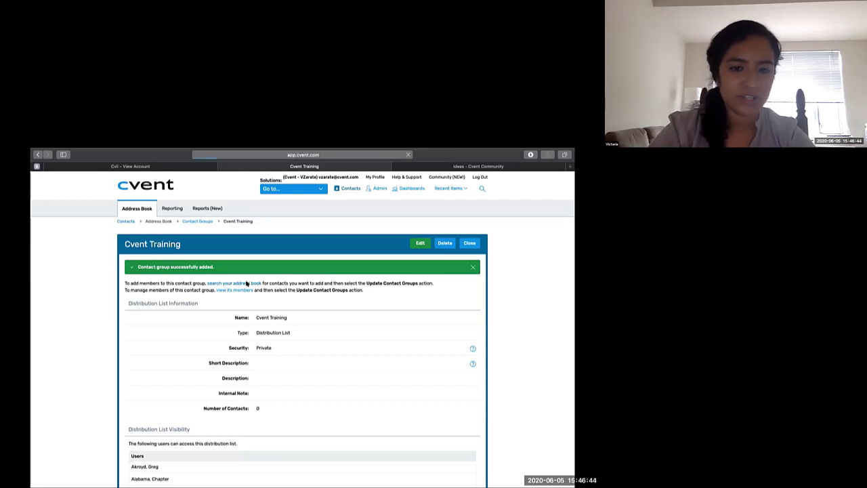
pyautogui.scroll(-1, 247, 283)
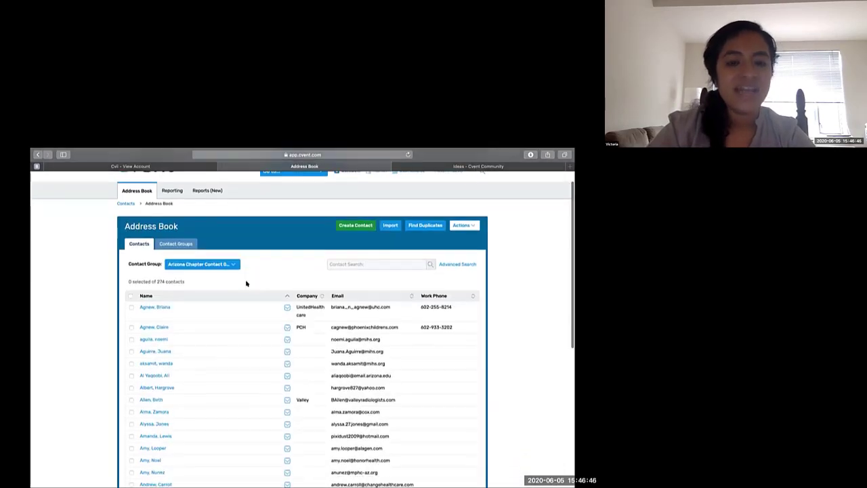
pyautogui.click(229, 266)
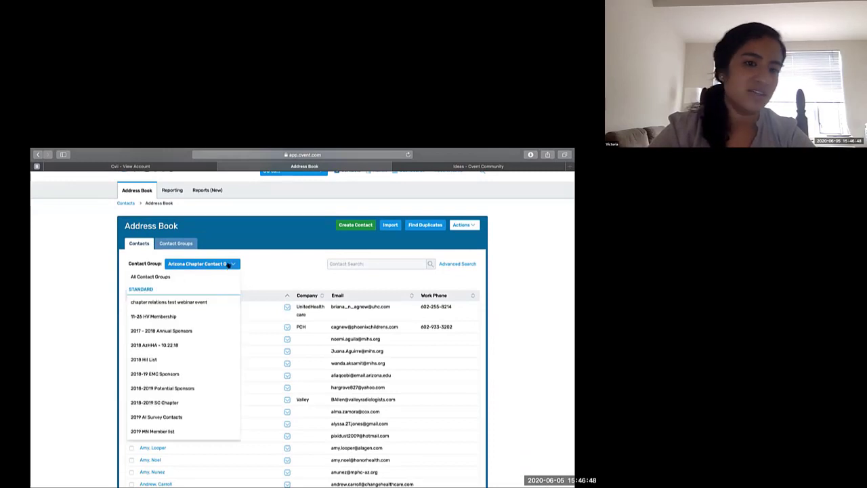
pyautogui.scroll(-10, 196, 359)
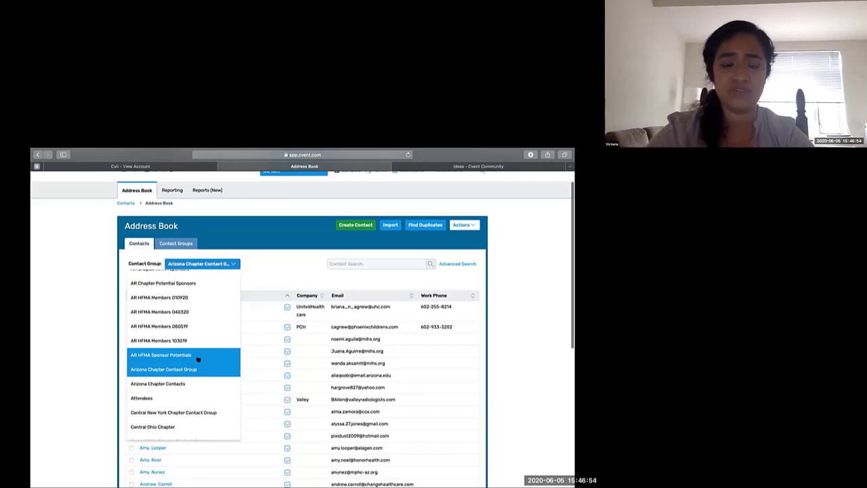
pyautogui.click(288, 274)
pyautogui.scroll(-2, 258, 328)
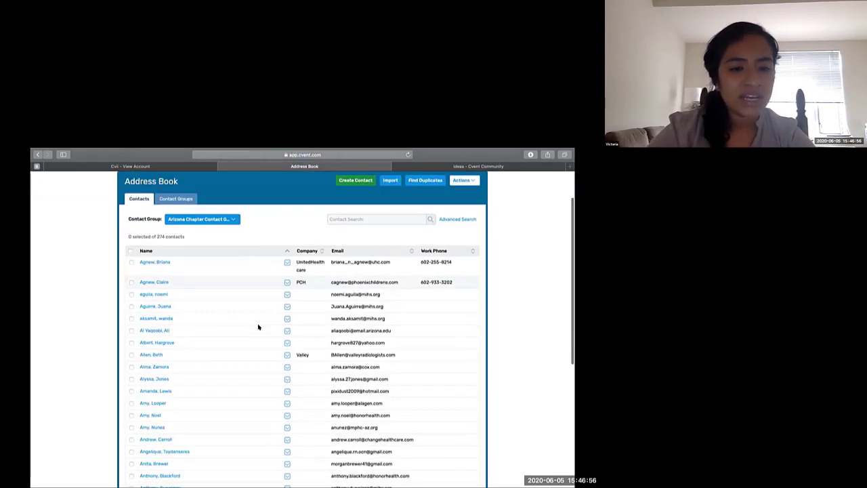
pyautogui.scroll(-3, 258, 327)
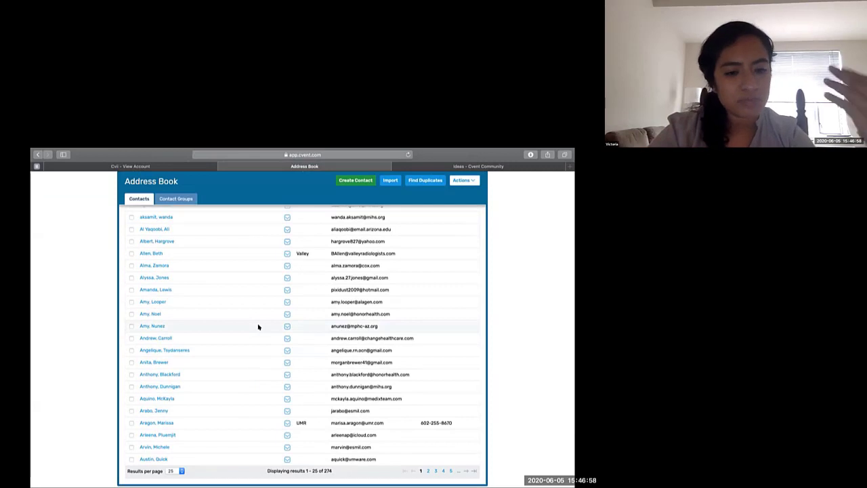
pyautogui.scroll(5, 258, 327)
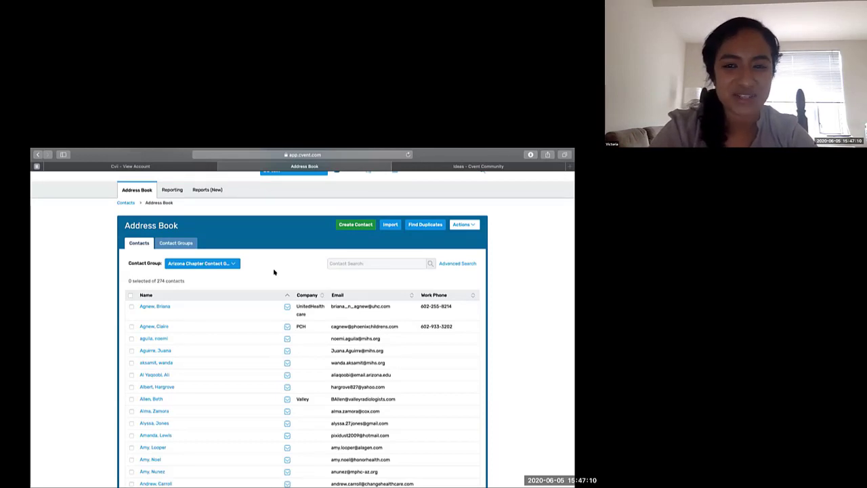
pyautogui.scroll(1, 274, 271)
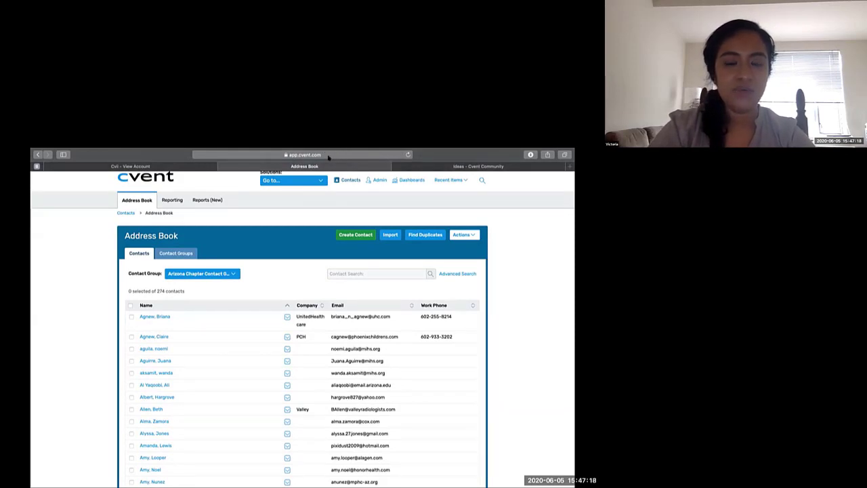
# - Try to add the first two listed contacts to an existing contact group, looking through the group list for Cvent Training
pyautogui.click(131, 316)
pyautogui.click(130, 336)
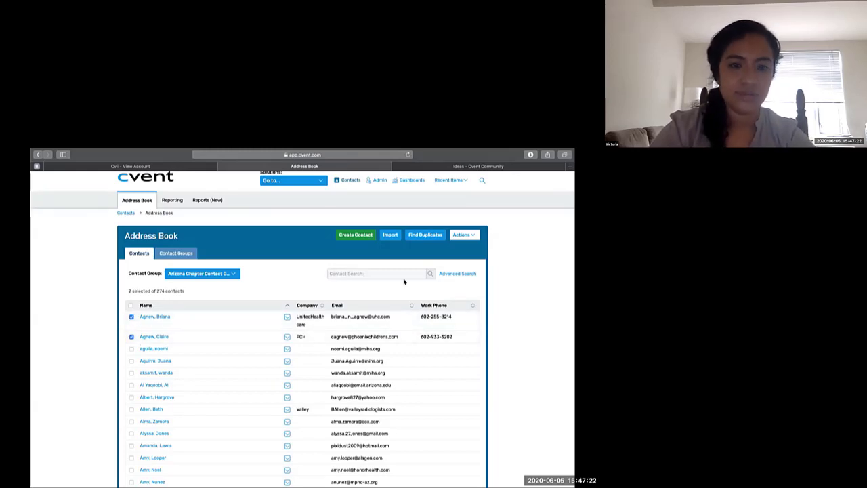
pyautogui.click(461, 235)
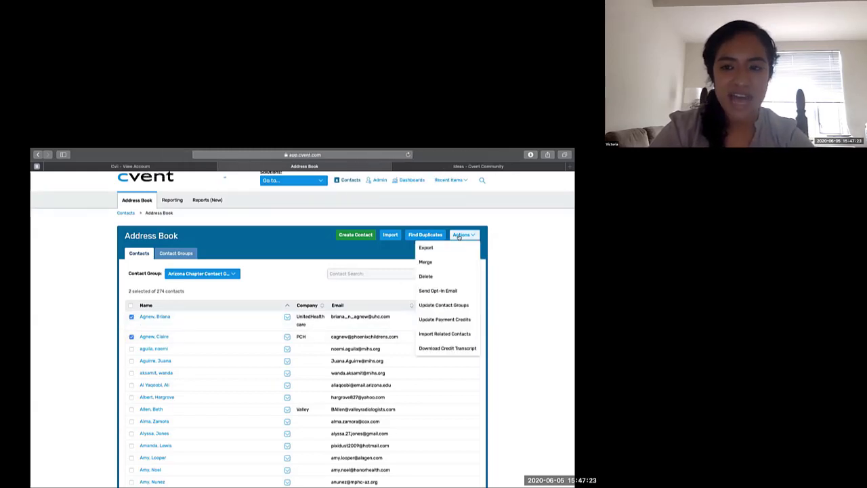
pyautogui.click(448, 306)
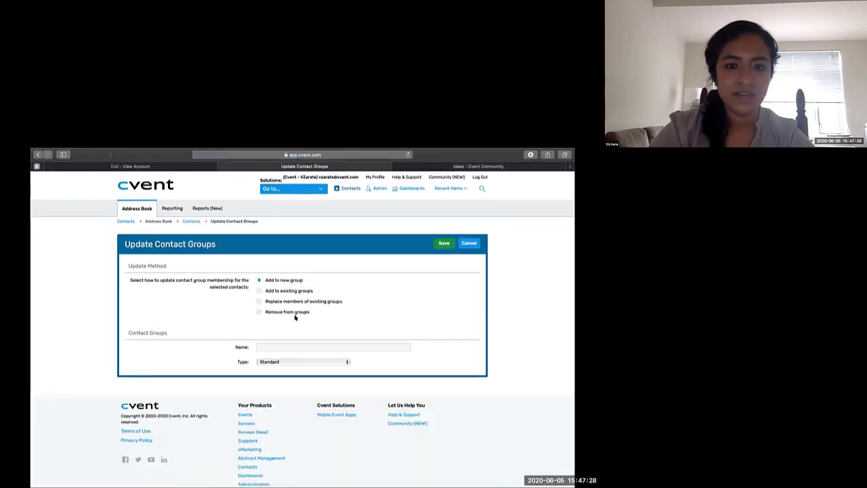
pyautogui.click(258, 291)
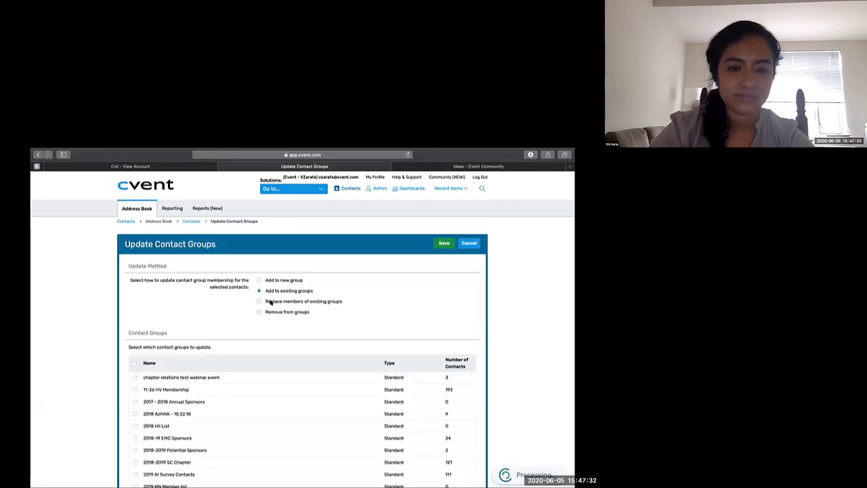
pyautogui.scroll(-10, 270, 302)
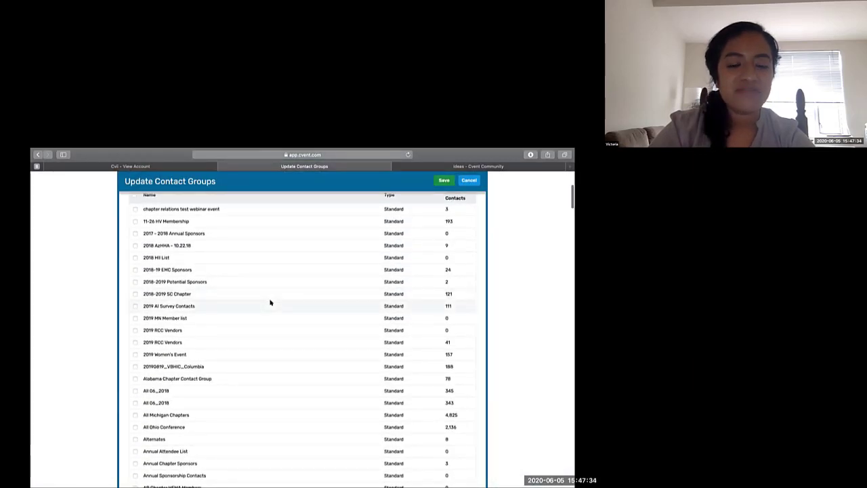
pyautogui.scroll(-10, 271, 302)
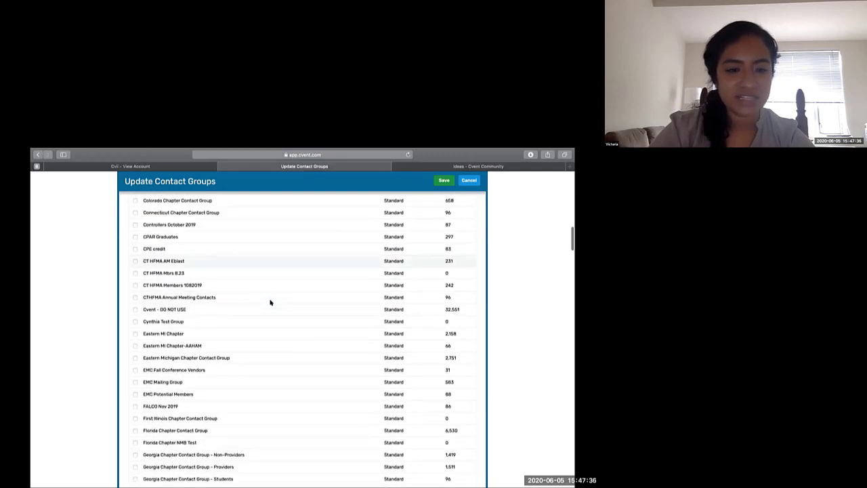
pyautogui.scroll(-5, 271, 302)
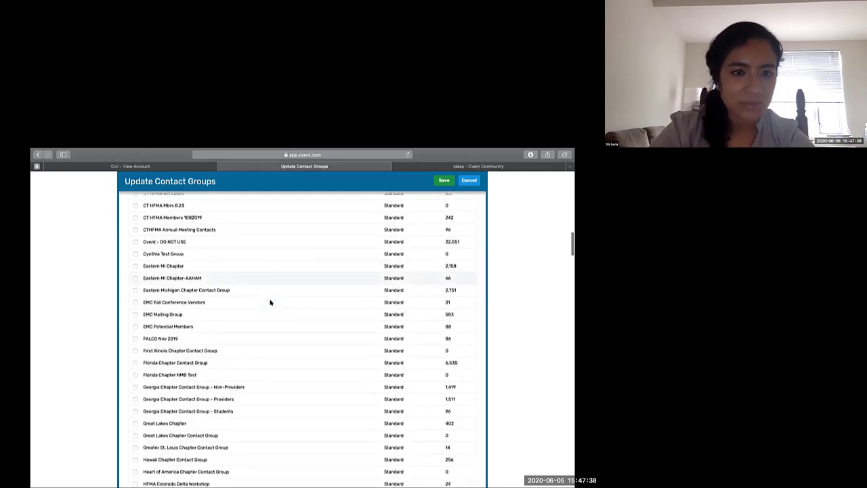
pyautogui.scroll(5, 270, 301)
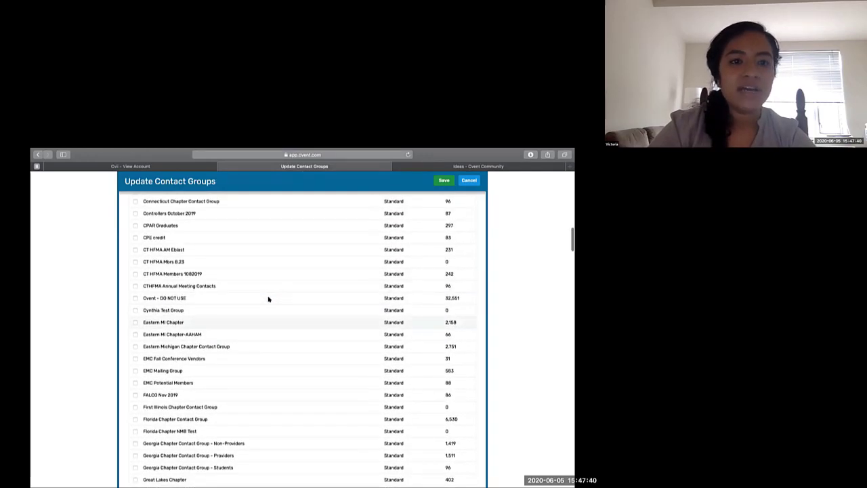
pyautogui.scroll(15, 268, 299)
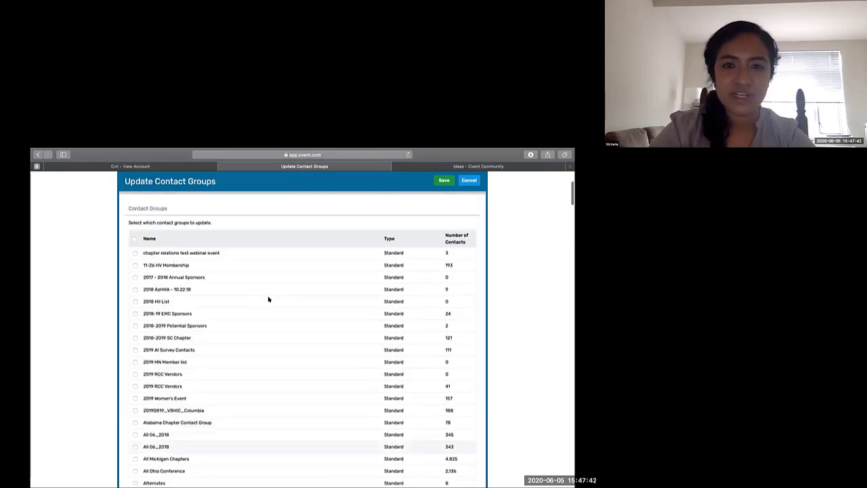
pyautogui.click(466, 210)
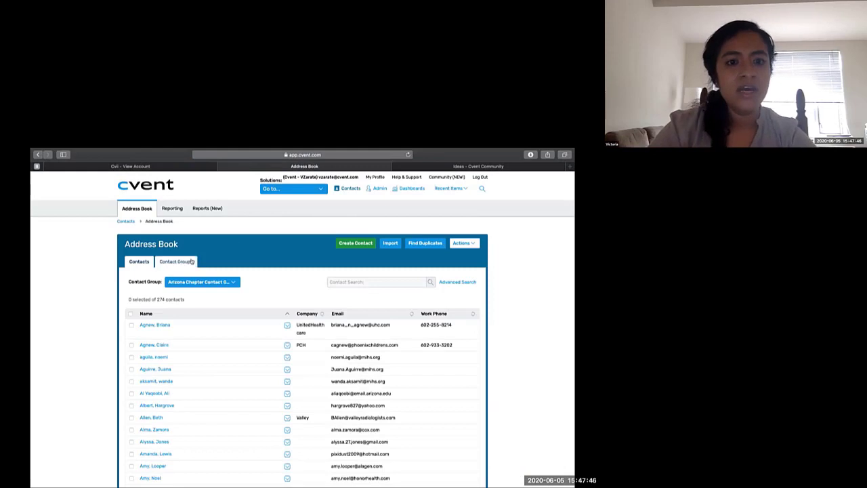
# - Return to the contact groups and open the Cvent Training distribution list
pyautogui.click(188, 263)
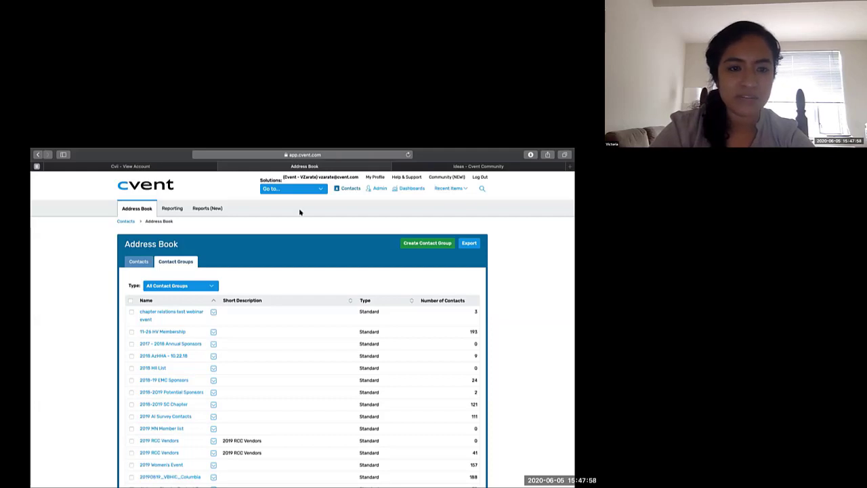
pyautogui.scroll(-10, 190, 304)
pyautogui.click(164, 314)
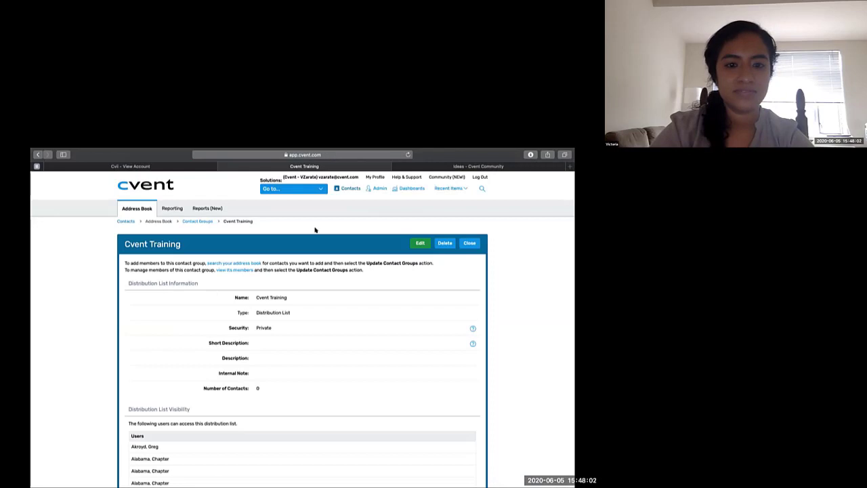
# - View the Cvent Training list's members, and examine the June 2020 email schedule in the eMarketing overview
pyautogui.click(236, 270)
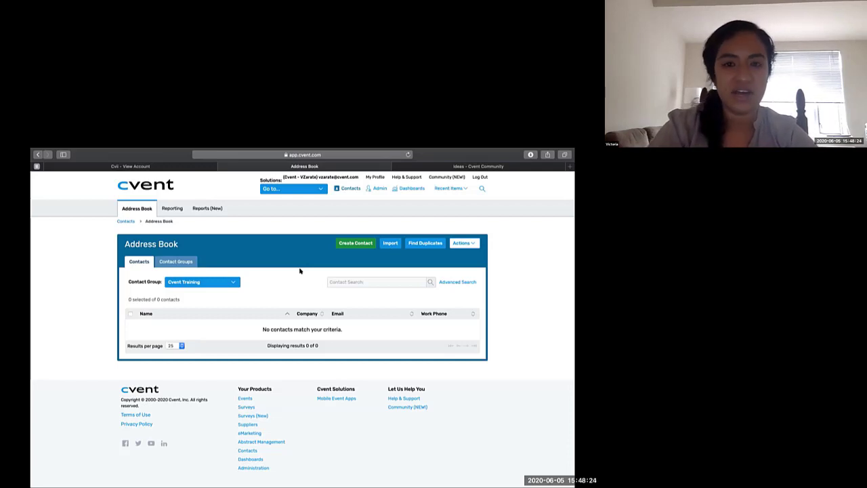
pyautogui.click(291, 189)
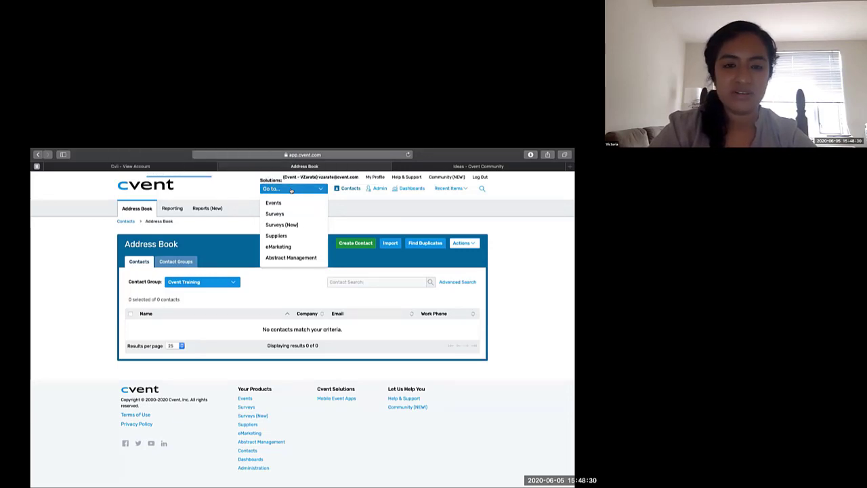
pyautogui.click(283, 247)
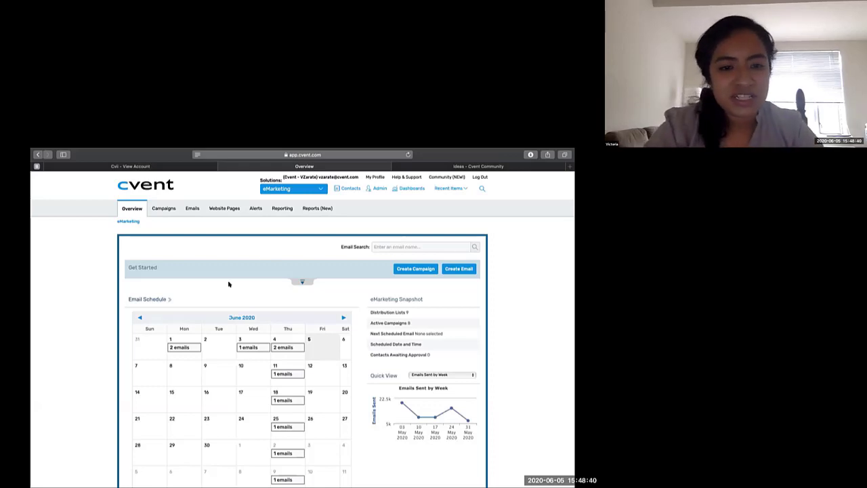
pyautogui.scroll(-1, 228, 284)
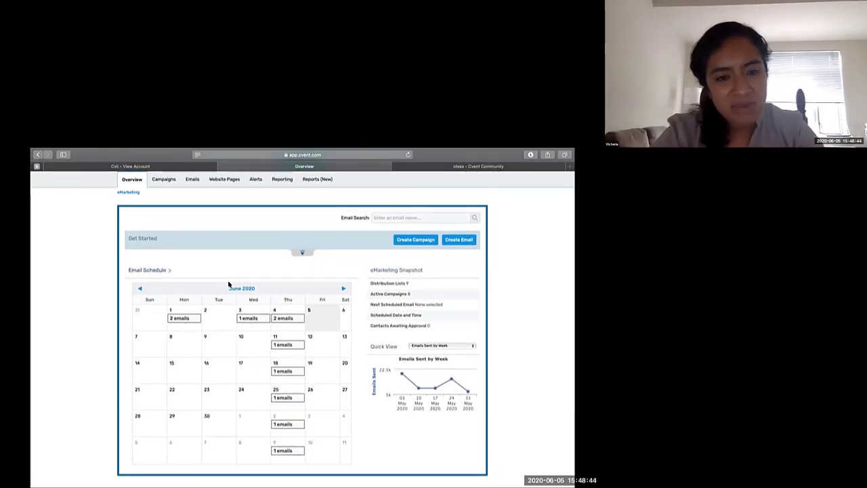
pyautogui.moveTo(185, 318)
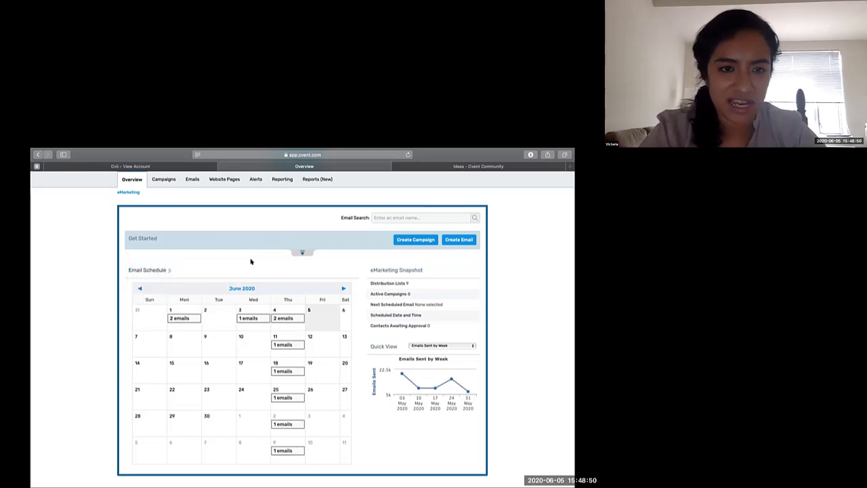
pyautogui.scroll(1, 271, 260)
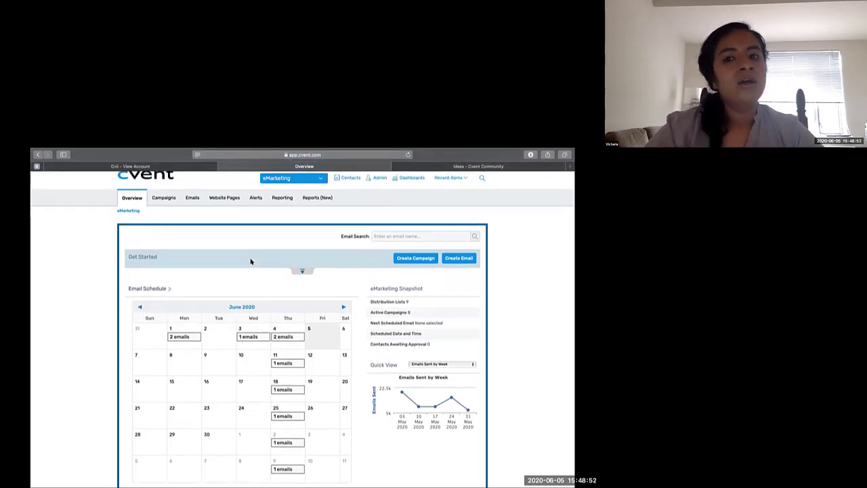
# - Start a new eMarketing campaign using the blank campaign creation method
pyautogui.click(403, 258)
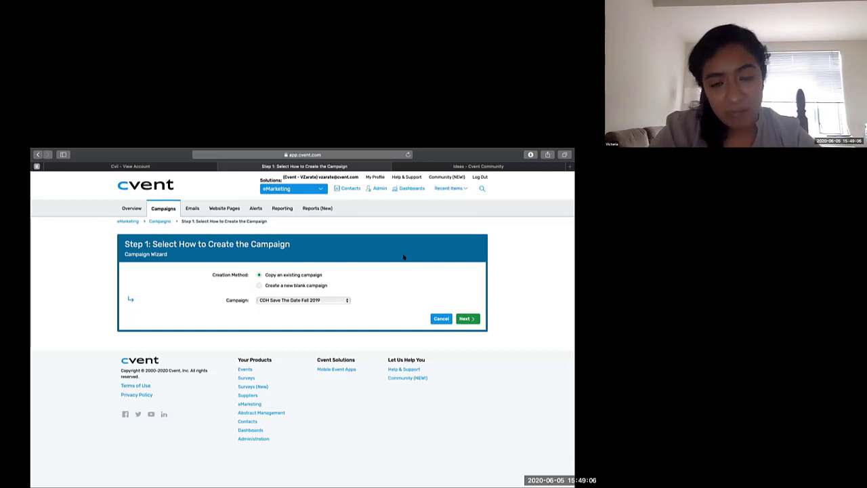
pyautogui.click(259, 285)
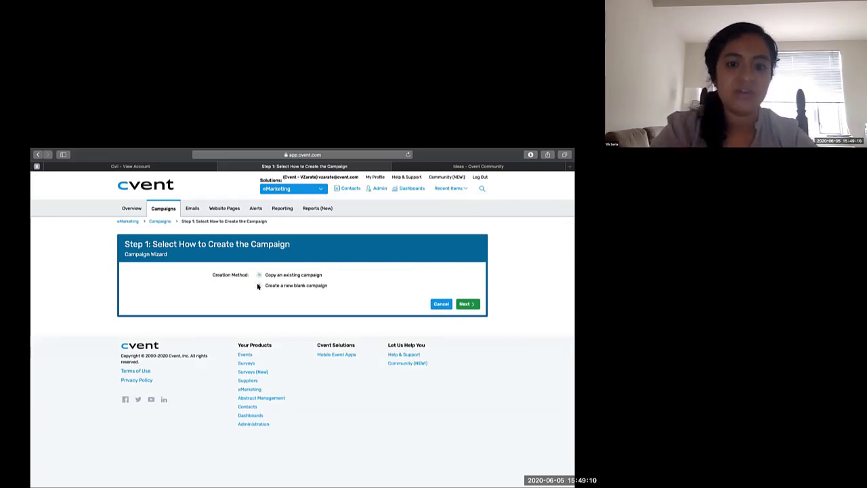
pyautogui.click(464, 303)
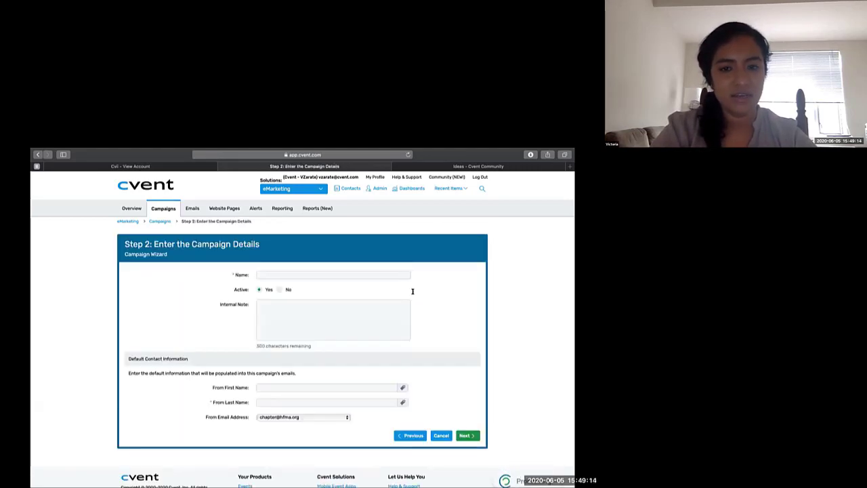
# - Name the campaign Cvent Trainings, set the sender's first name to CVent and last name to Trainings, and submit the campaign details
pyautogui.click(327, 274)
pyautogui.write('Cvent Trainings')
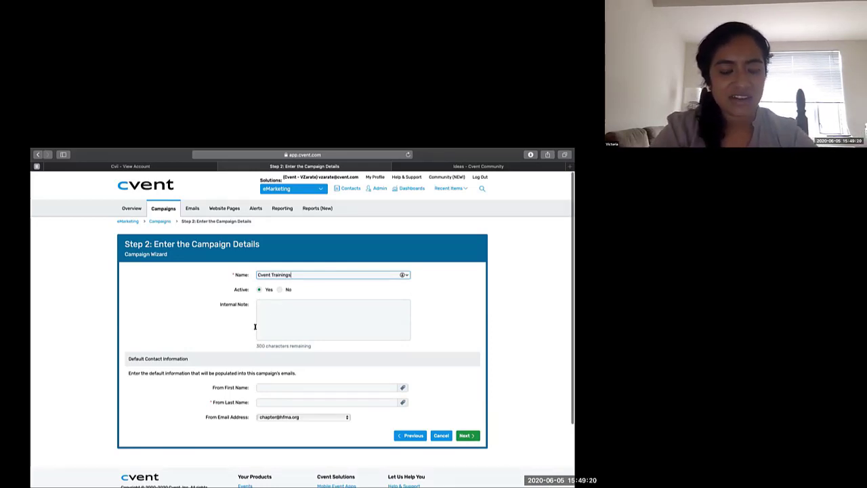
pyautogui.scroll(-1, 251, 328)
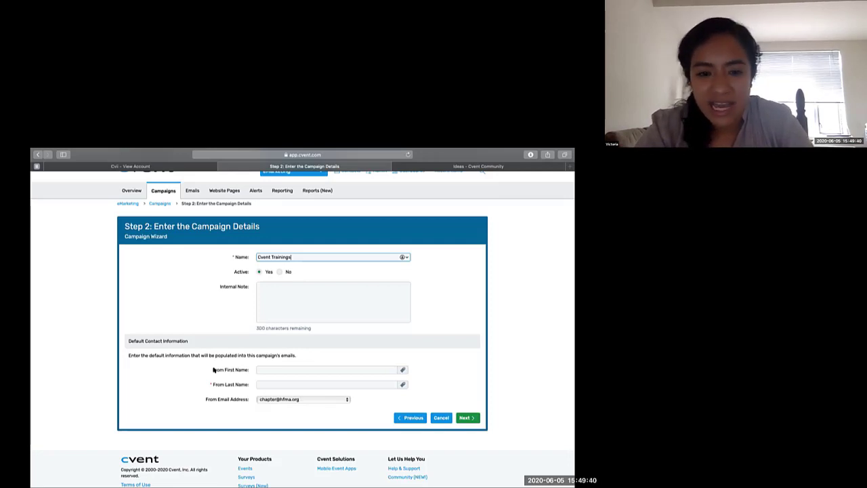
pyautogui.click(268, 365)
pyautogui.write('CVent')
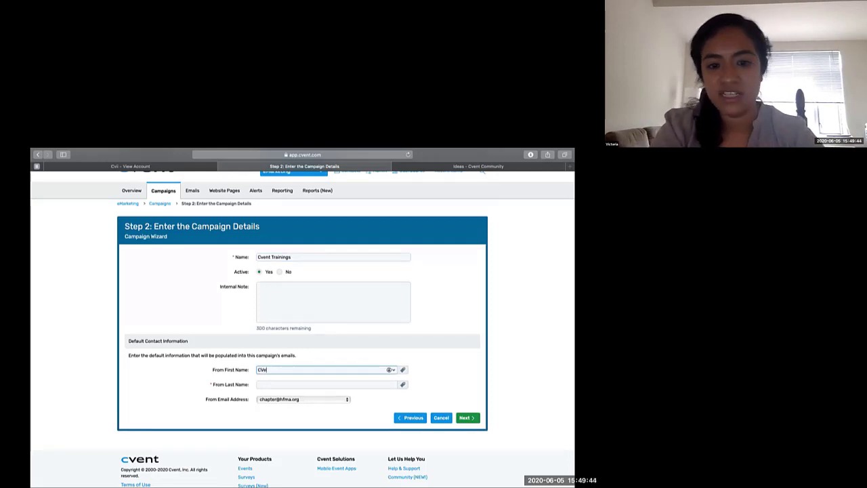
pyautogui.click(282, 386)
pyautogui.write('Trainings')
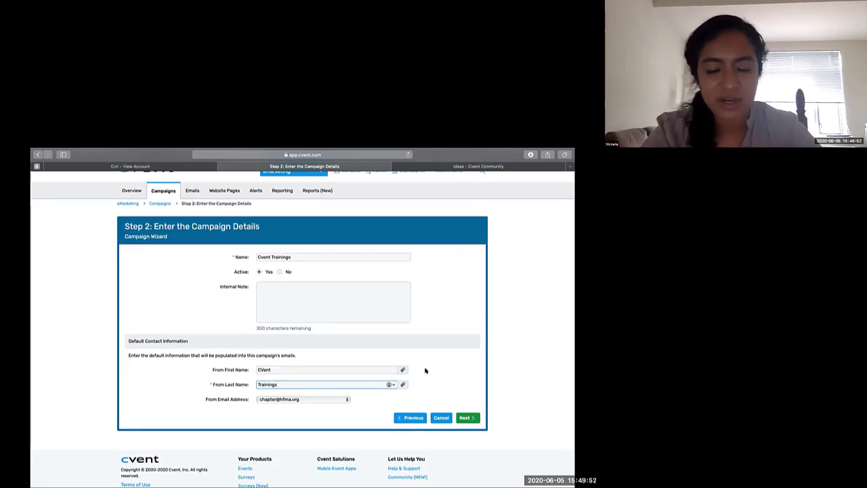
pyautogui.click(466, 418)
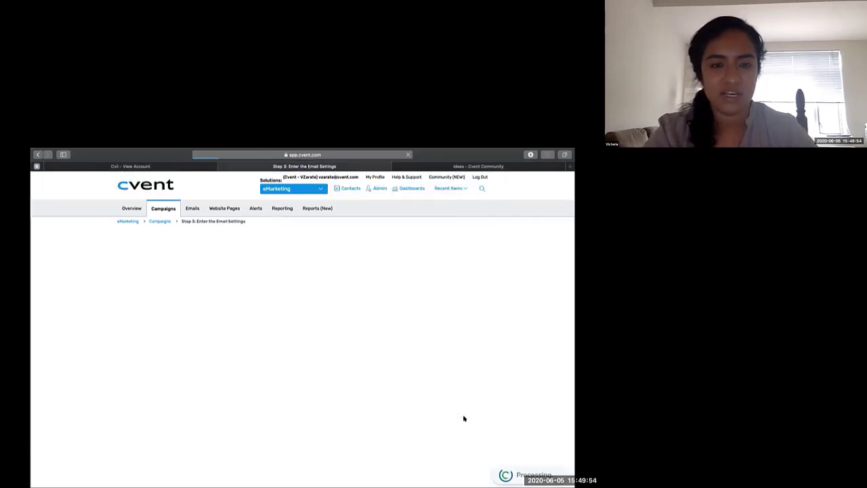
# - Exclude company contact information from the campaign's email footer and accept the remaining email settings
pyautogui.scroll(-1, 393, 370)
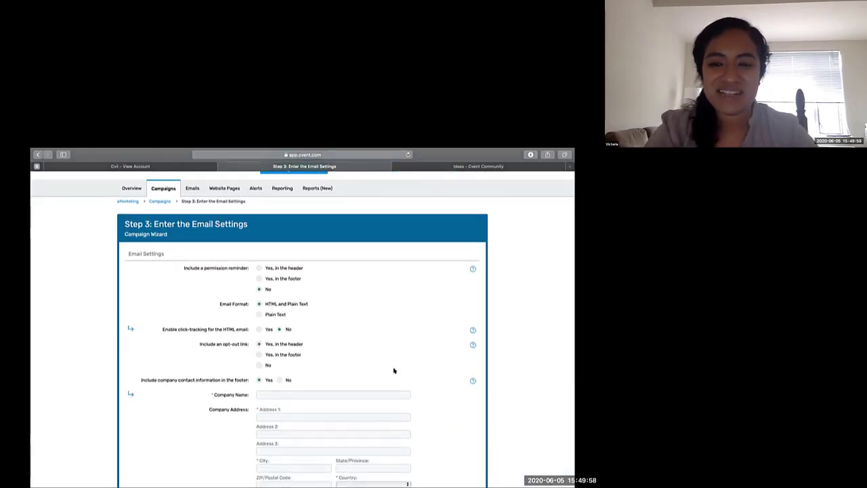
pyautogui.scroll(-3, 396, 362)
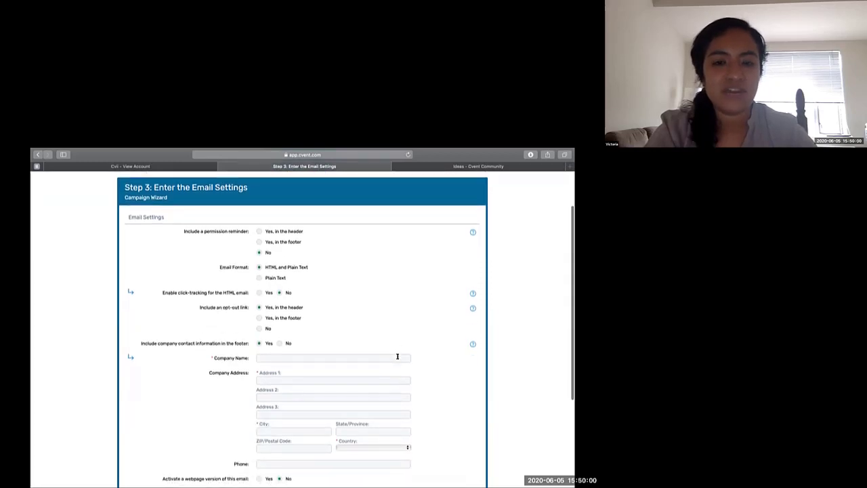
pyautogui.scroll(-2, 397, 356)
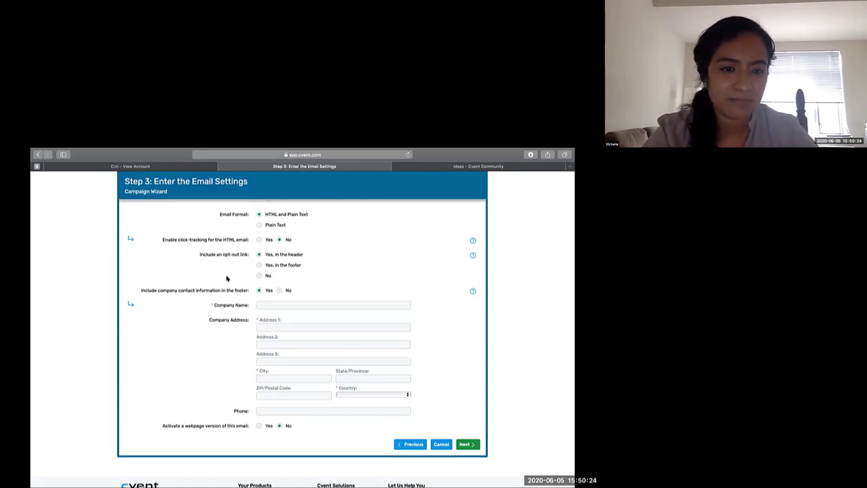
pyautogui.scroll(-1, 227, 280)
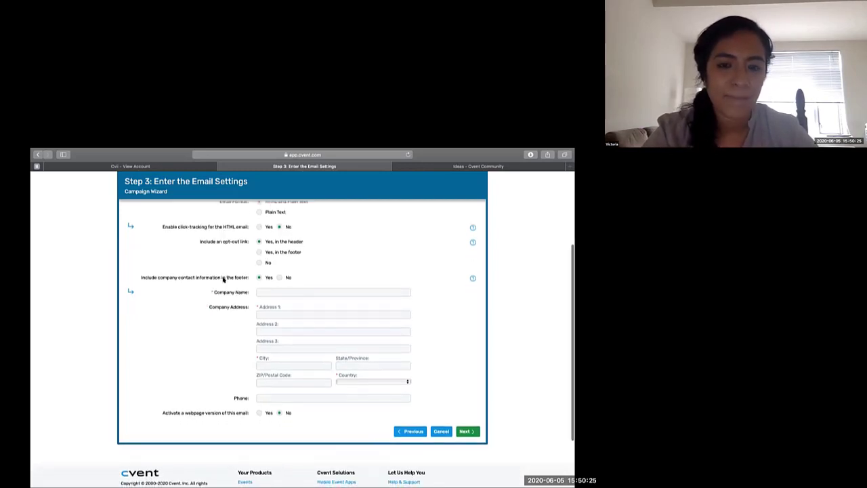
pyautogui.click(279, 277)
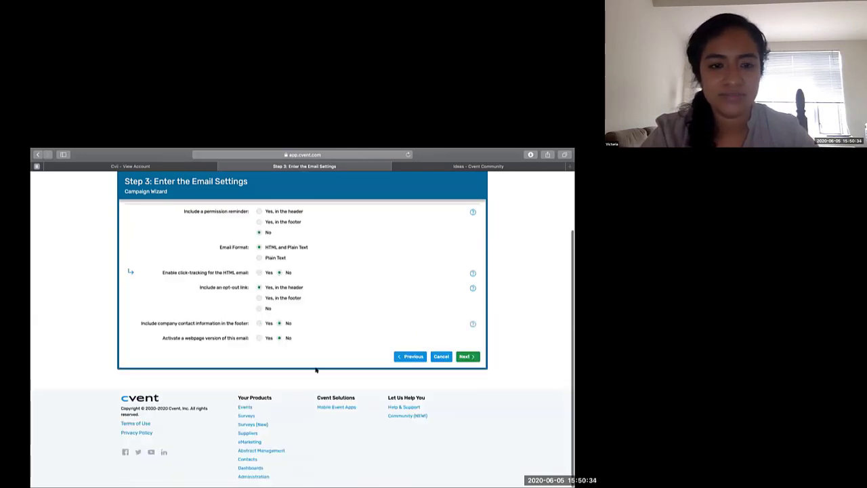
pyautogui.click(466, 356)
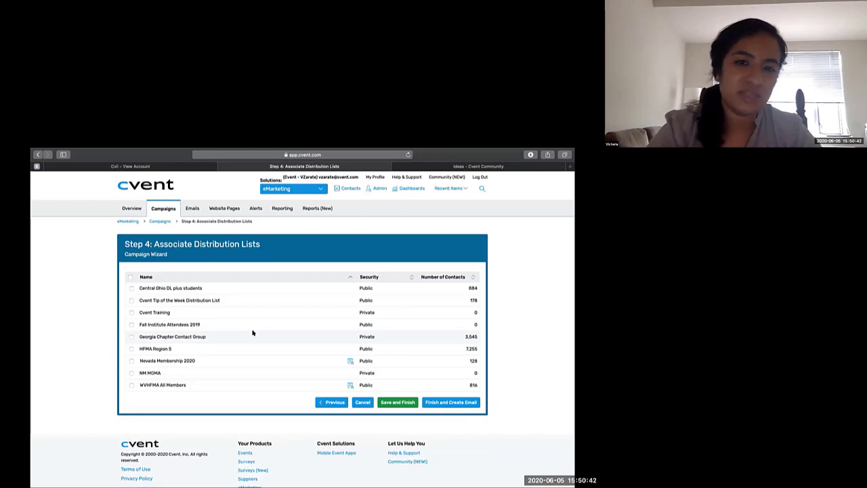
# - Associate the Cvent Training distribution list with the campaign, and finish by starting a new blank email for it
pyautogui.click(131, 313)
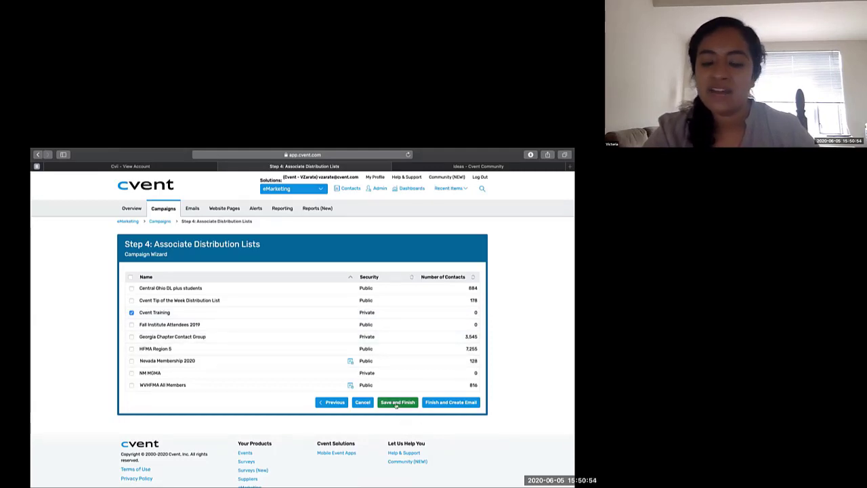
pyautogui.click(443, 403)
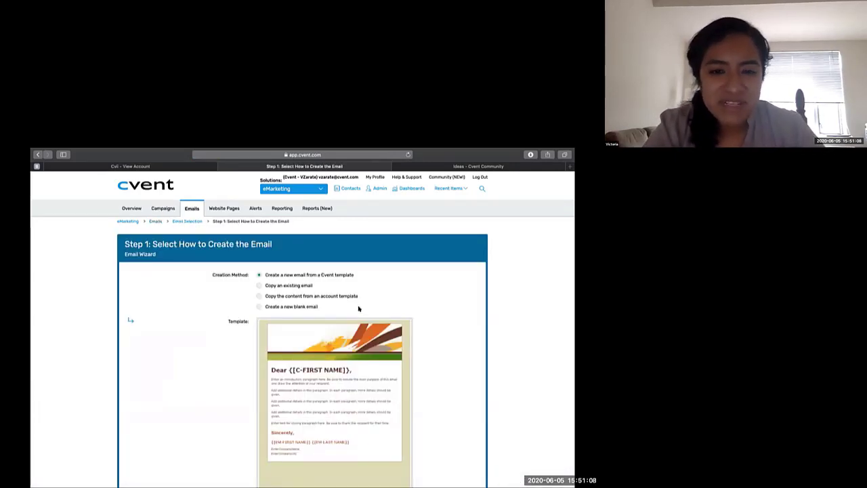
pyautogui.scroll(-2, 238, 370)
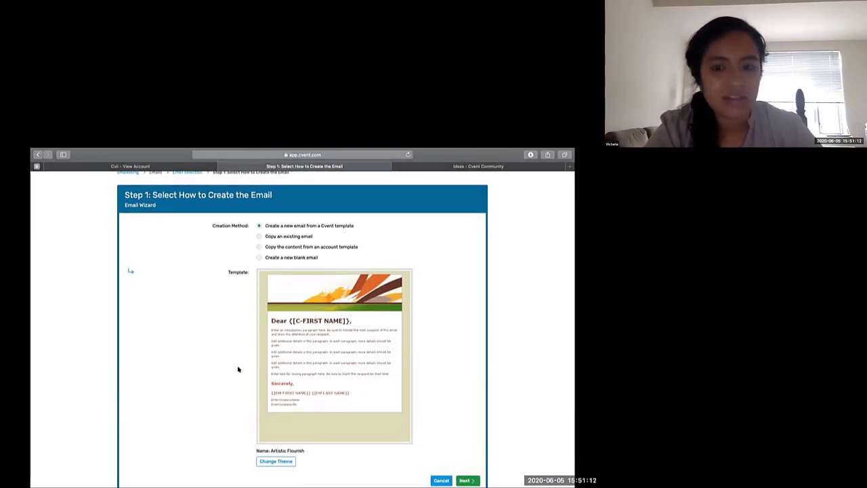
pyautogui.scroll(1, 237, 370)
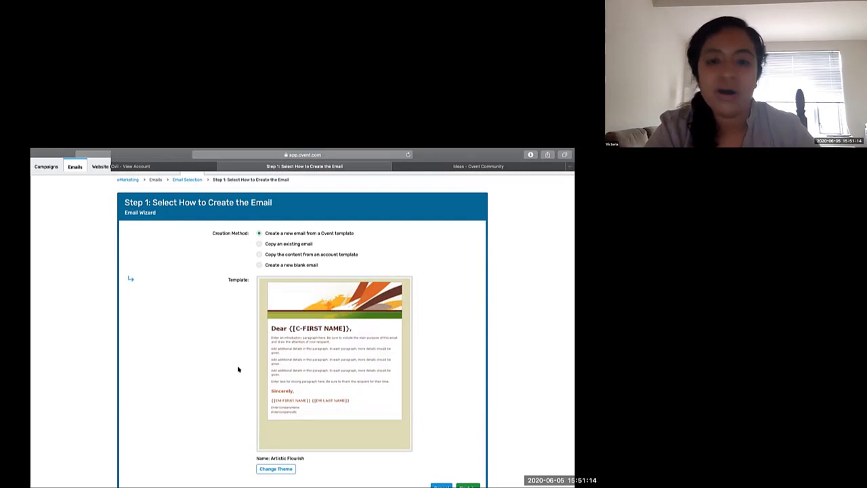
pyautogui.click(258, 265)
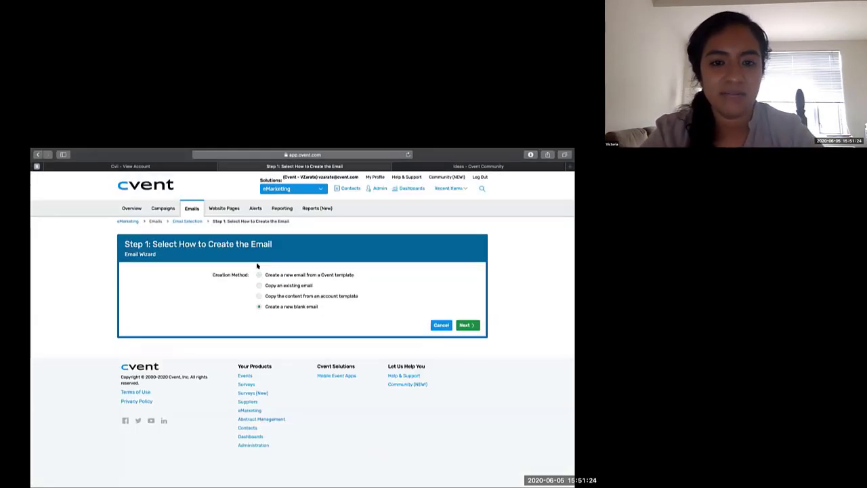
pyautogui.click(467, 326)
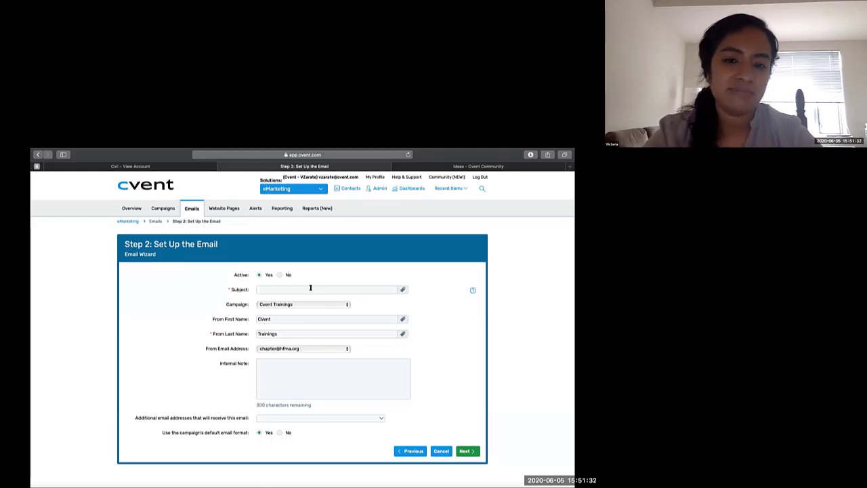
# - Set the email subject to "Here are the upcoming Cvent Trainings!", check the additional recipient options without selecting any, and submit the email setup
pyautogui.click(310, 287)
pyautogui.write('Here are the')
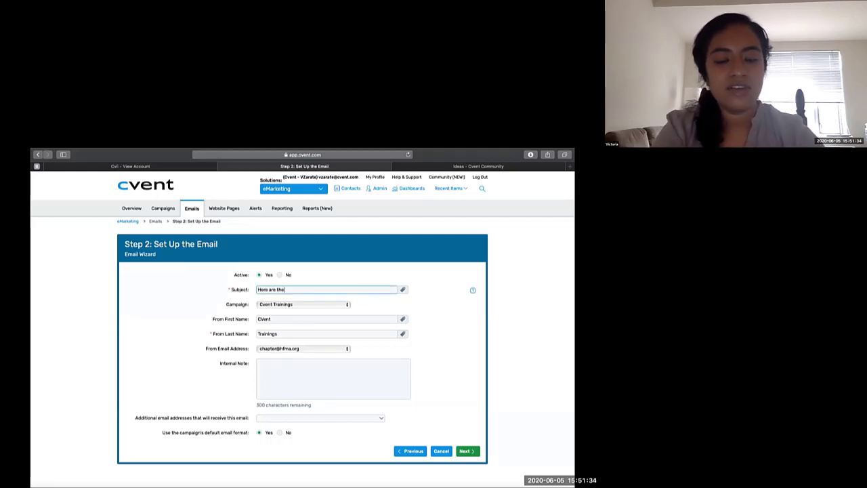
pyautogui.write(' upcoming Cven')
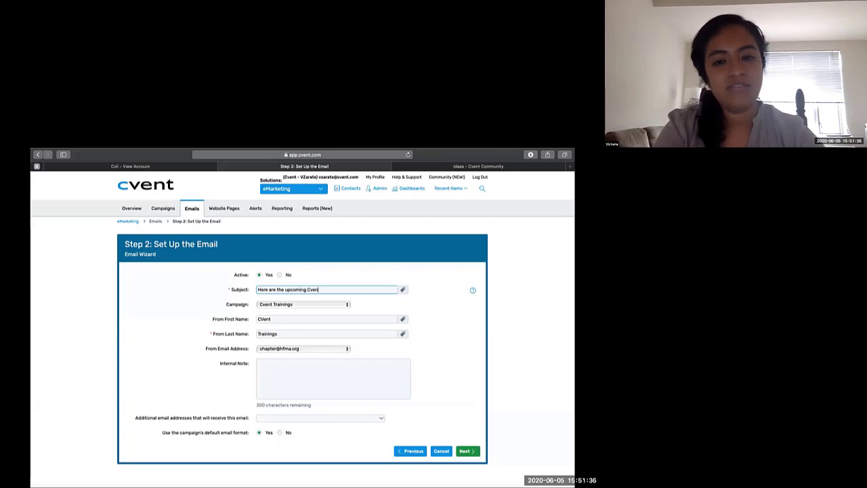
pyautogui.write('t Trainings')
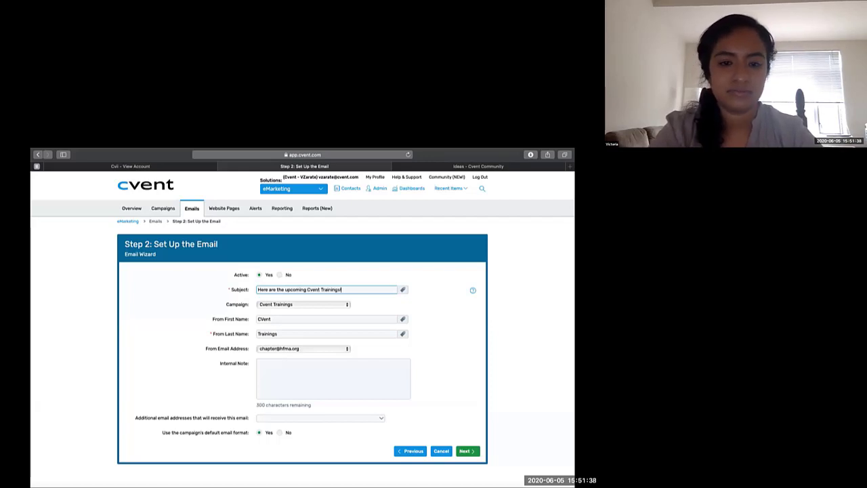
pyautogui.scroll(-2, 303, 373)
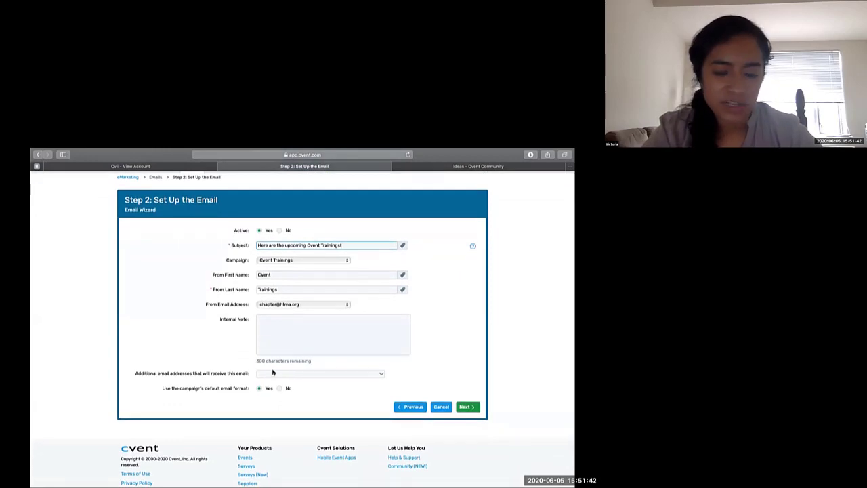
pyautogui.click(273, 373)
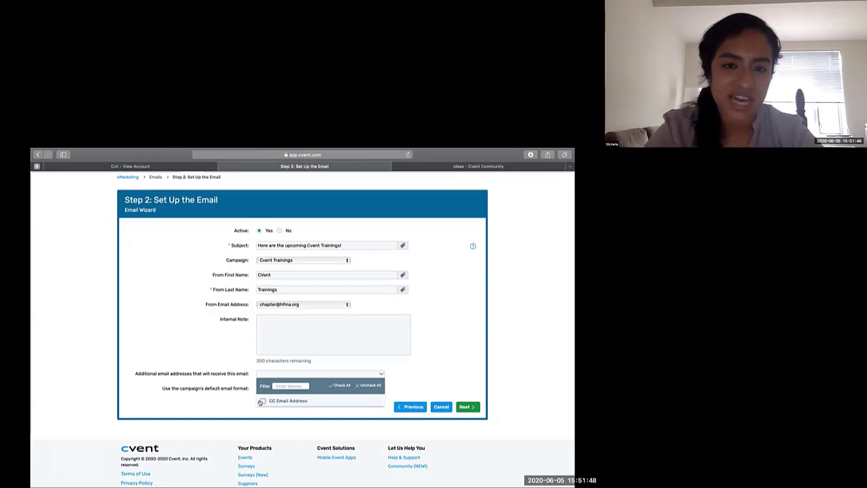
pyautogui.click(221, 400)
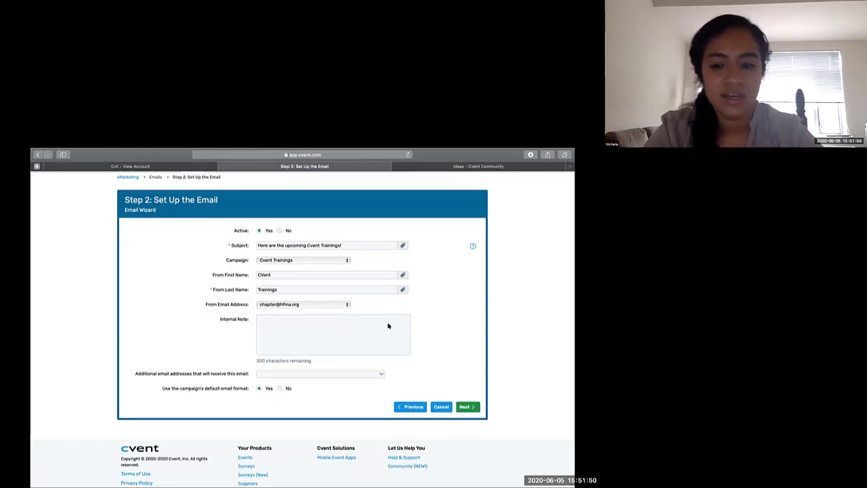
pyautogui.click(462, 405)
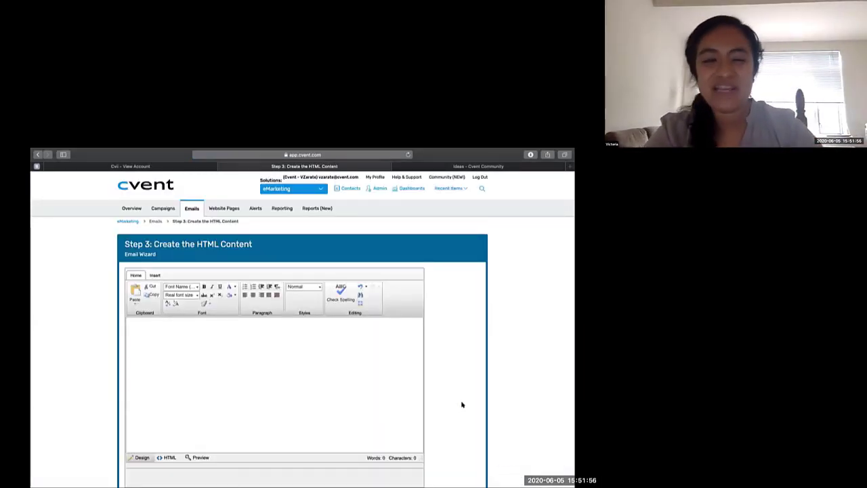
# - Inspect the empty email body in the HTML source view, and return to the design view
pyautogui.scroll(-1, 462, 404)
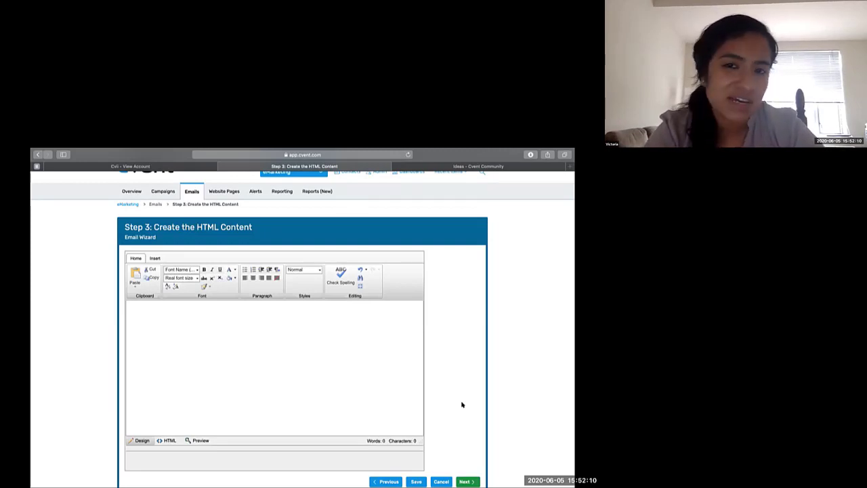
pyautogui.click(341, 371)
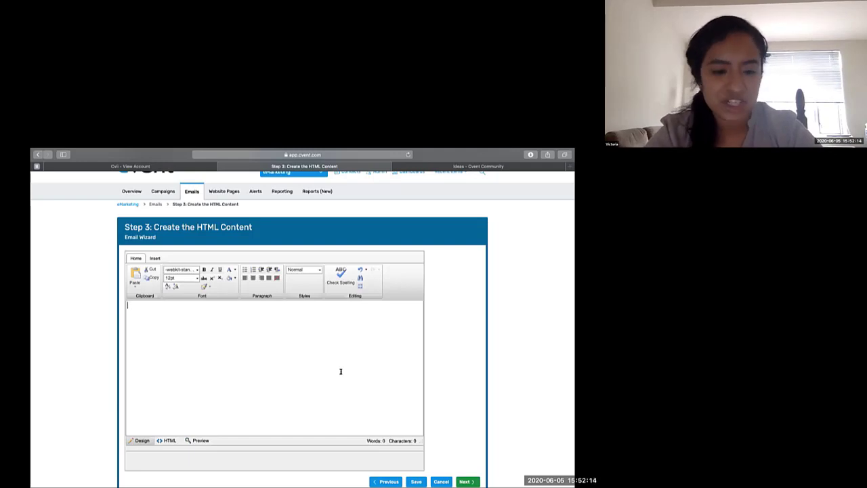
pyautogui.click(169, 440)
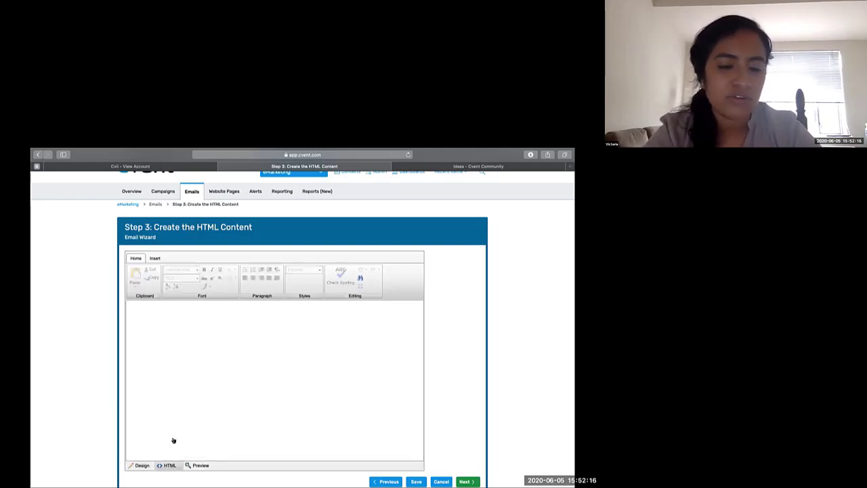
pyautogui.scroll(-2, 172, 440)
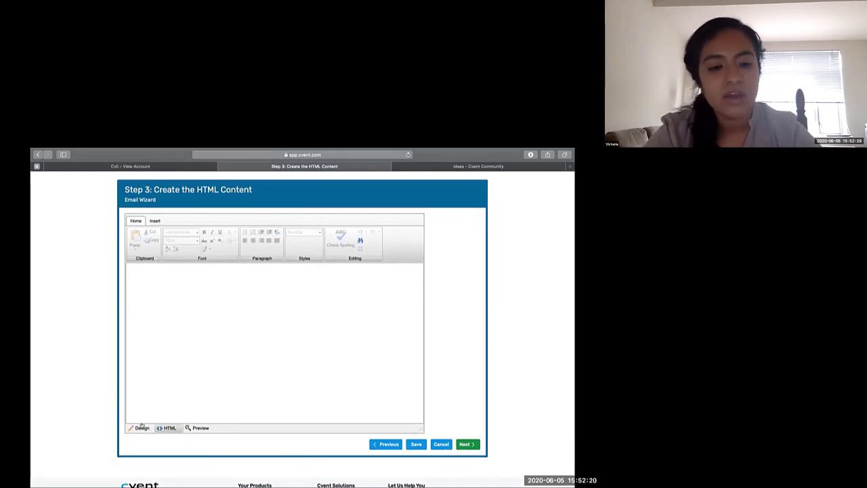
pyautogui.click(142, 426)
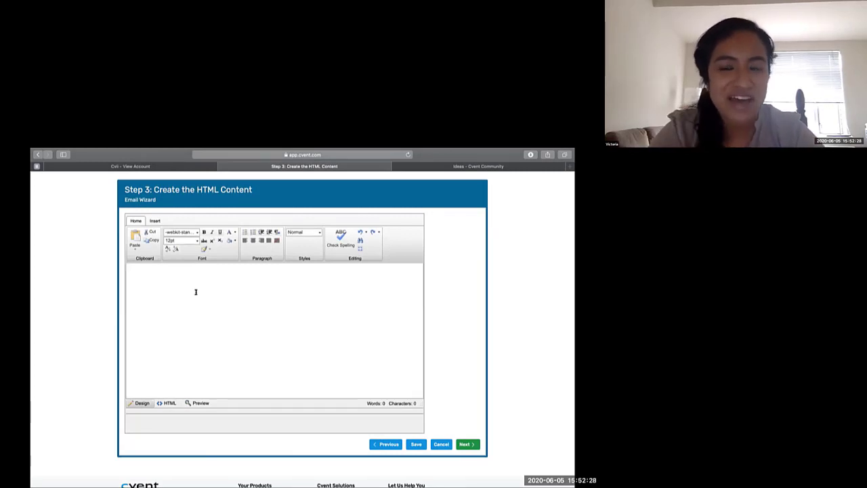
# - Leave the HTML and plain text content blank, save and finish the email, and close it
pyautogui.click(467, 444)
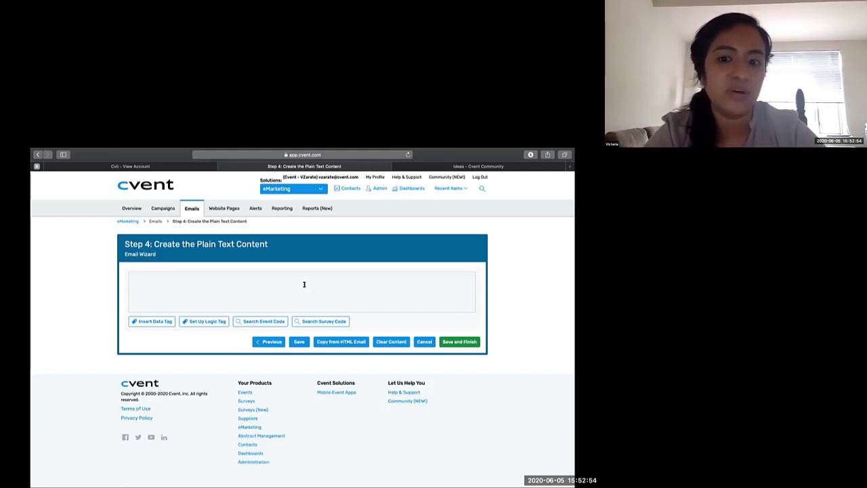
pyautogui.click(446, 343)
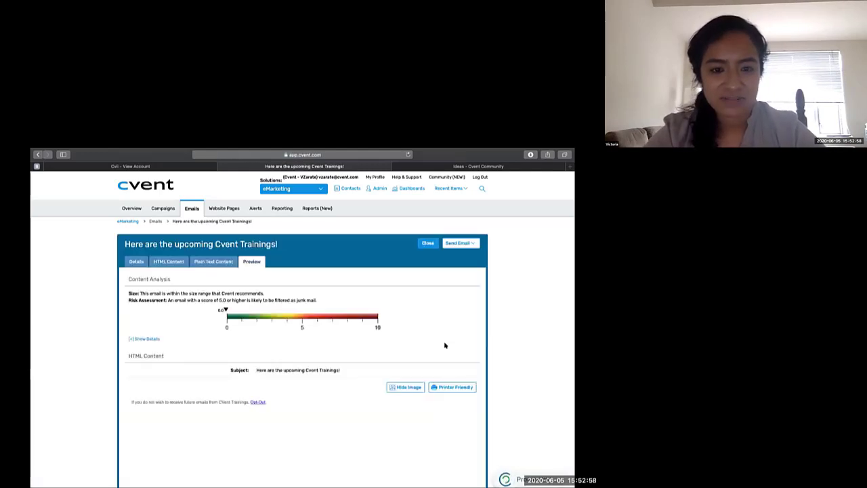
pyautogui.click(427, 243)
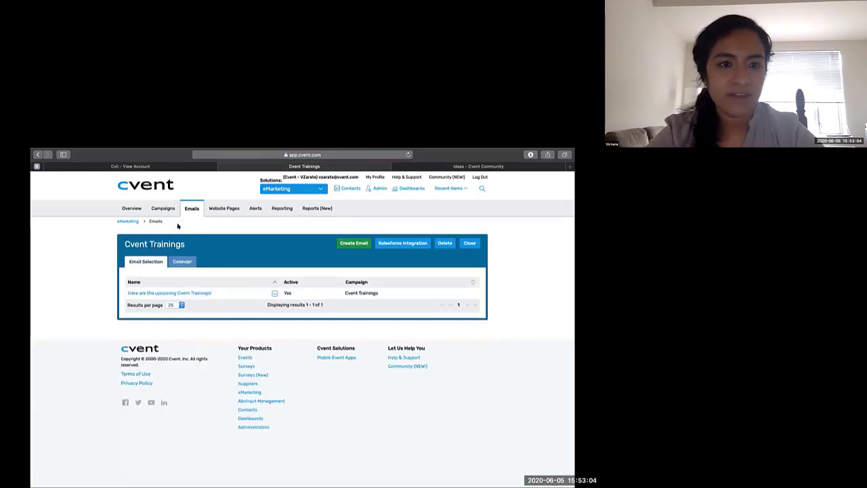
# - Open the Cvent Trainings campaign and review its details, associated distribution lists and emails
pyautogui.click(164, 208)
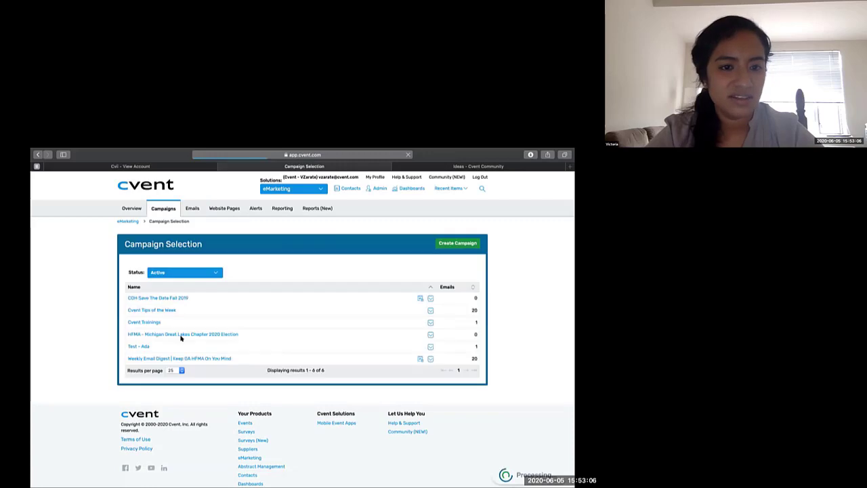
pyautogui.click(146, 322)
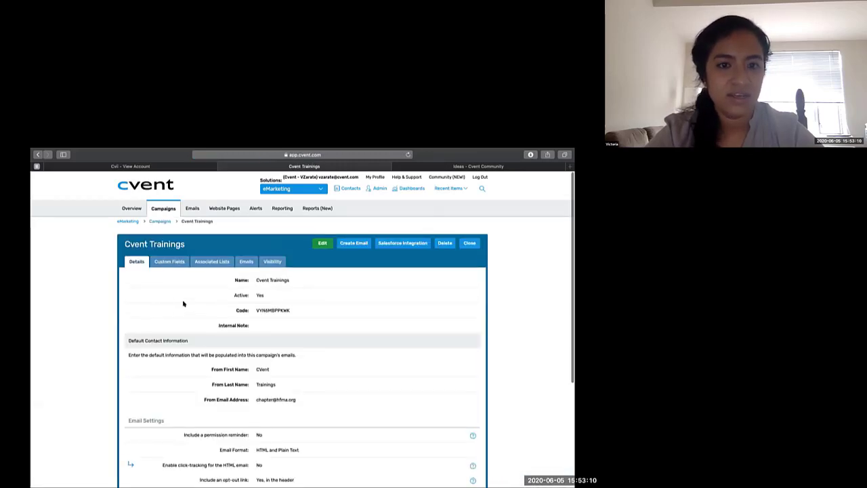
pyautogui.scroll(-1, 183, 304)
pyautogui.click(213, 235)
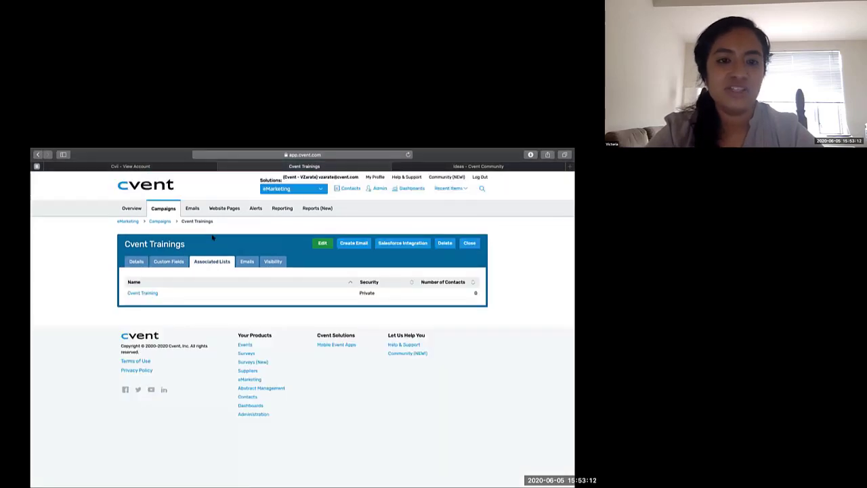
pyautogui.click(246, 262)
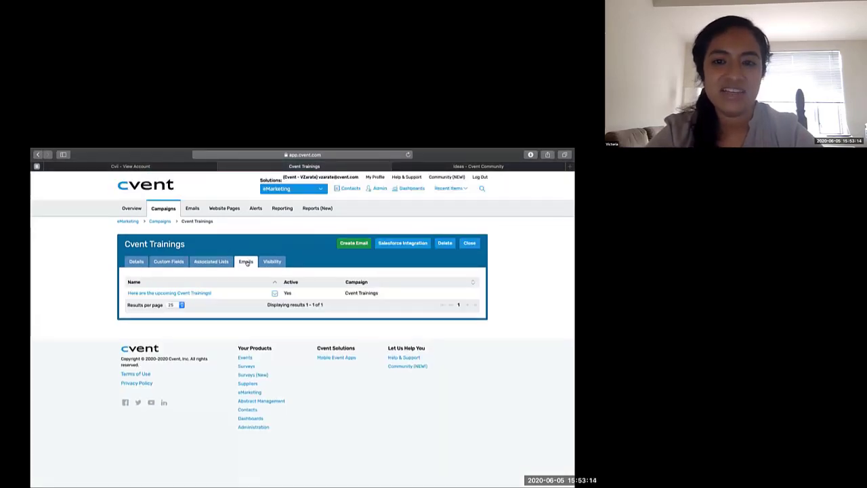
# - Filter the list of all emails to the Cvent Trainings campaign, and look over the June 2020 email calendar
pyautogui.click(192, 208)
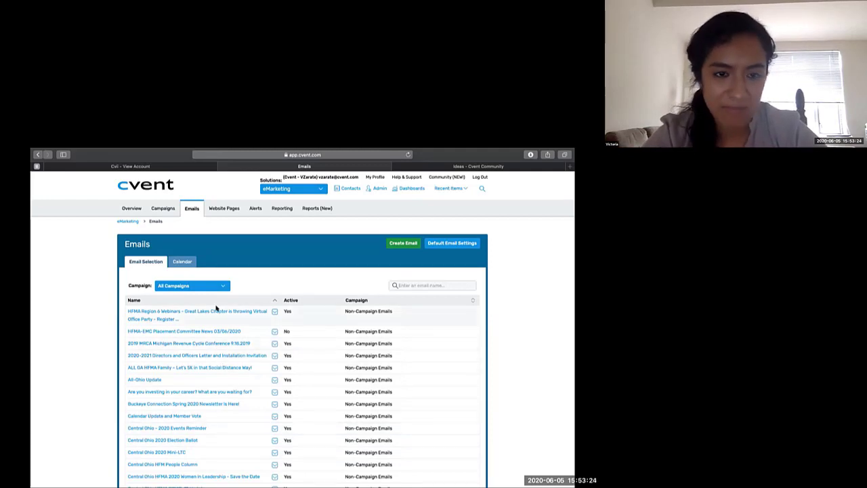
pyautogui.click(208, 287)
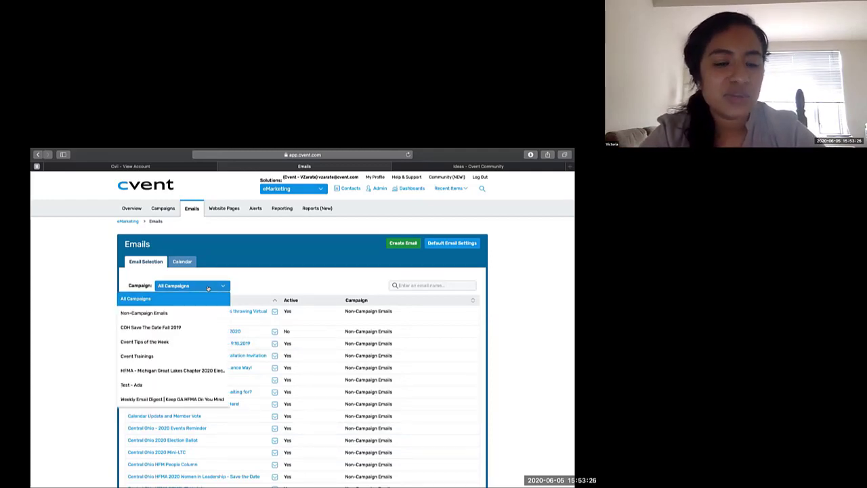
pyautogui.click(175, 354)
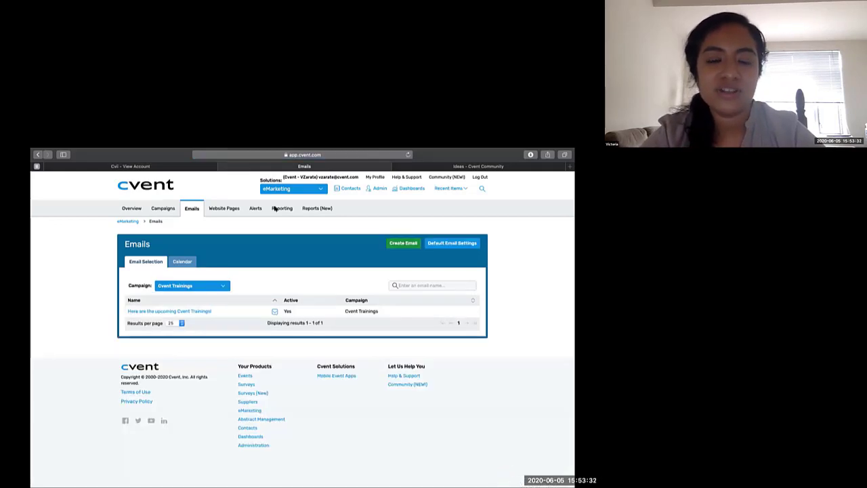
pyautogui.click(185, 262)
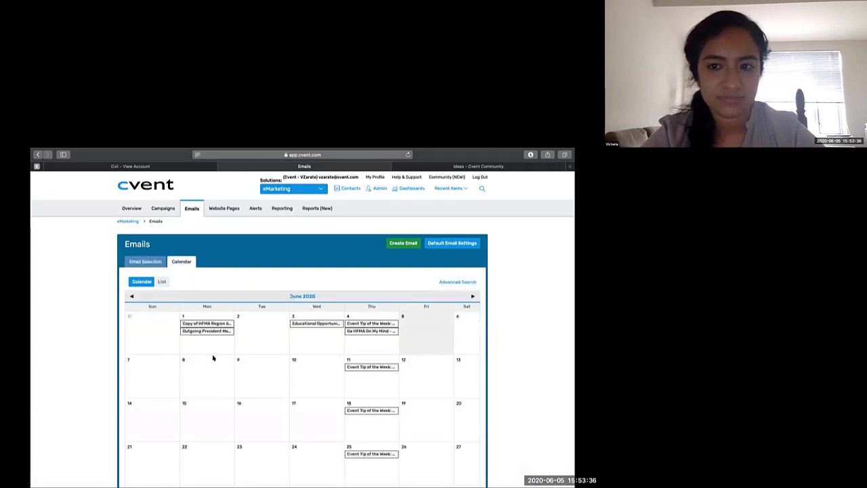
pyautogui.scroll(-2, 238, 393)
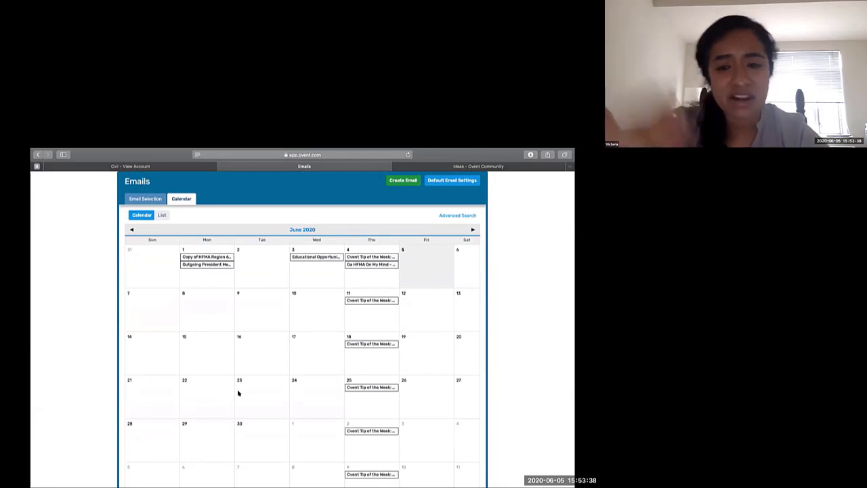
# - Open the details of the "Here are the upcoming Cvent Trainings!" email for editing, review the editable settings, and cancel
pyautogui.moveTo(330, 149)
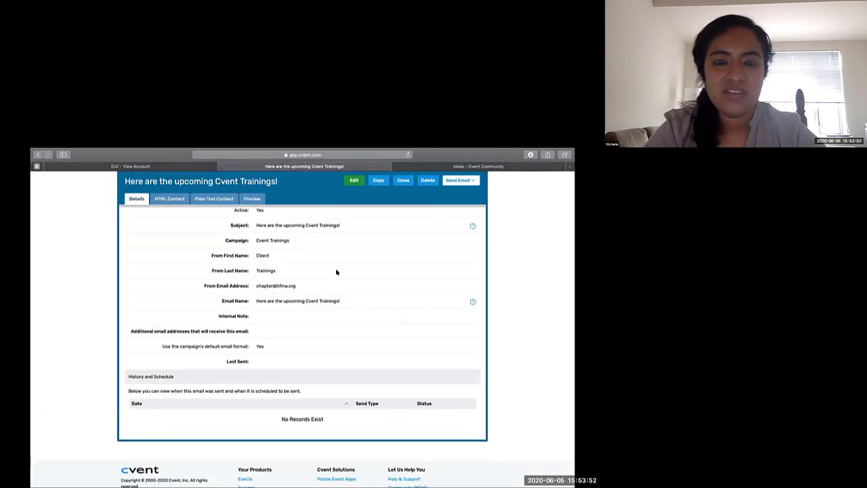
pyautogui.click(350, 182)
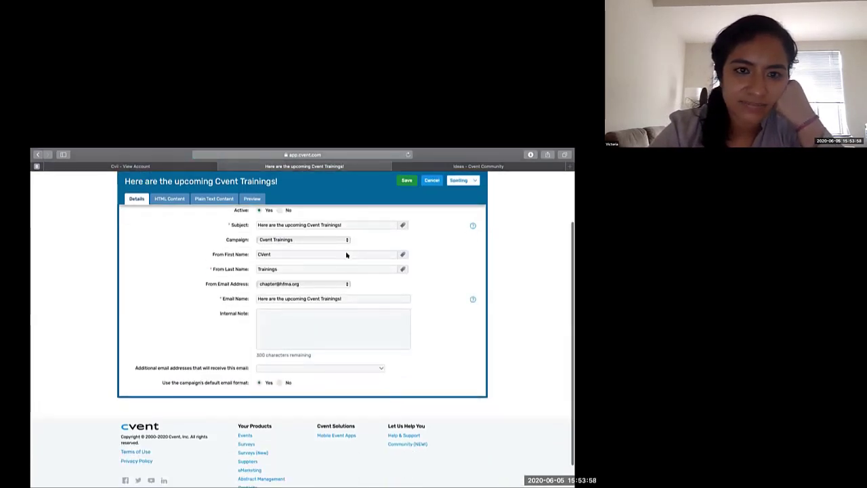
pyautogui.scroll(-1, 347, 254)
pyautogui.scroll(3, 346, 255)
pyautogui.click(426, 203)
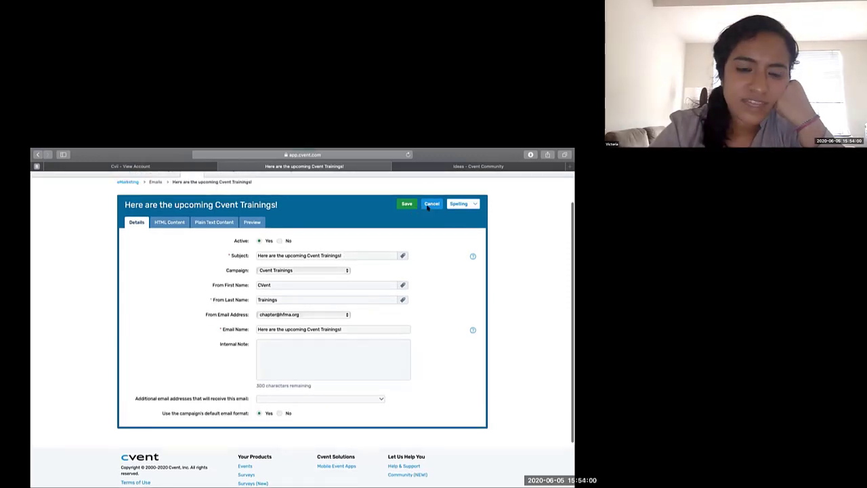
# - Start a scheduled send of the email and select the Cvent Training distribution list as its recipient criterion
pyautogui.scroll(-2, 291, 381)
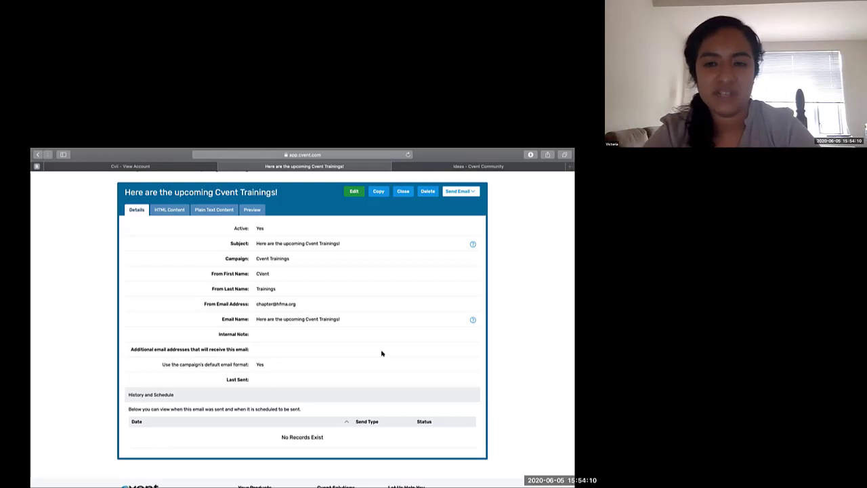
pyautogui.click(460, 192)
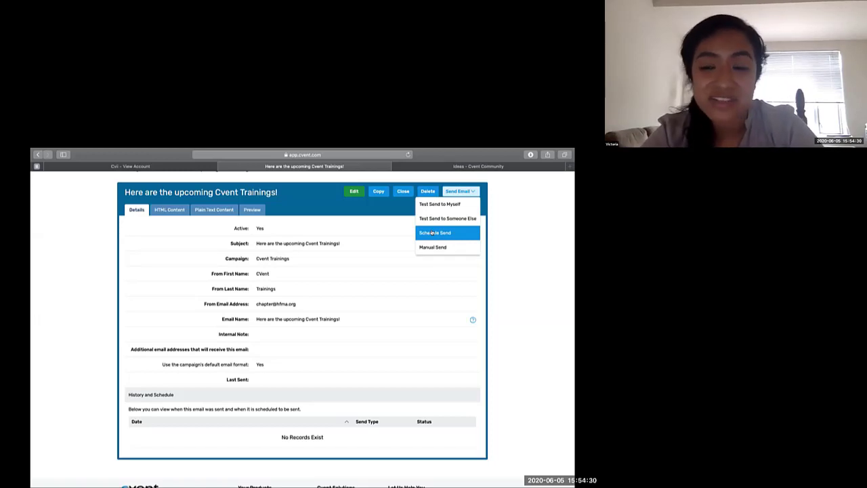
pyautogui.click(432, 233)
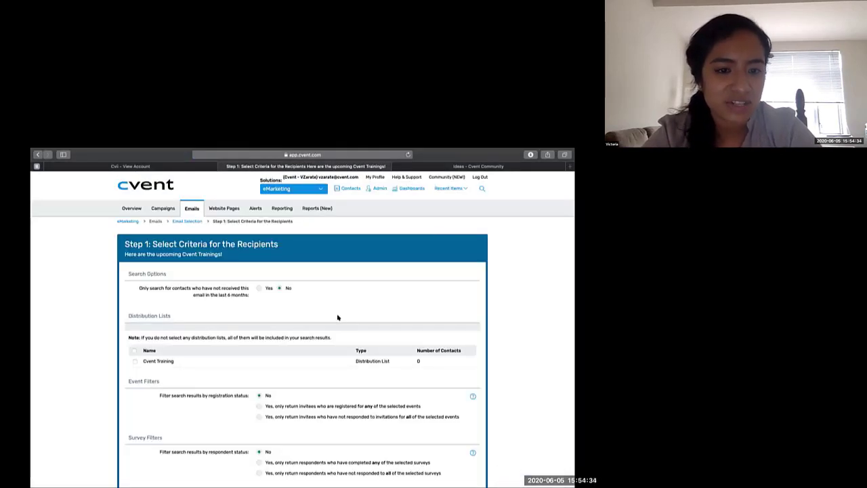
pyautogui.scroll(-2, 337, 317)
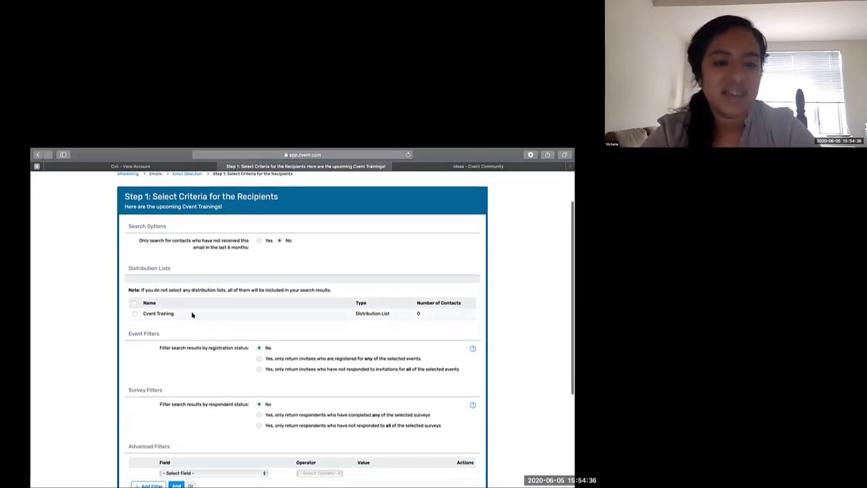
pyautogui.click(134, 313)
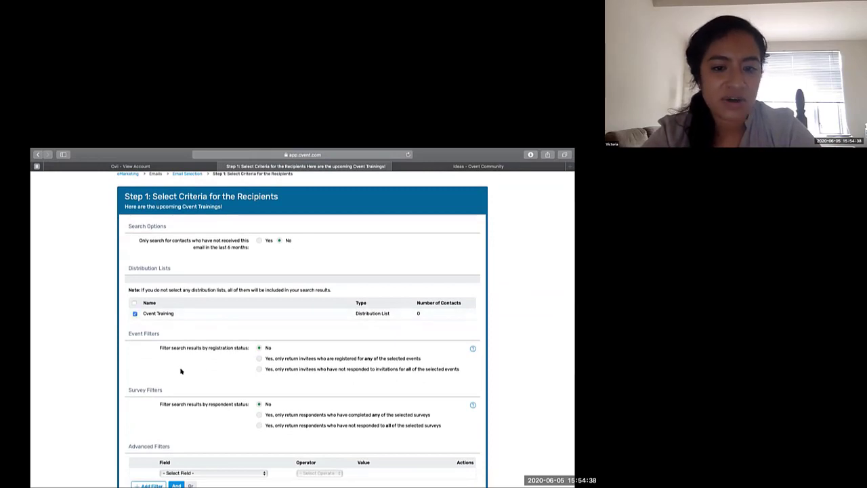
# - Review the six-month search option and the event, survey and advanced filters, and search for recipients in the Cvent Training list
pyautogui.scroll(-3, 181, 369)
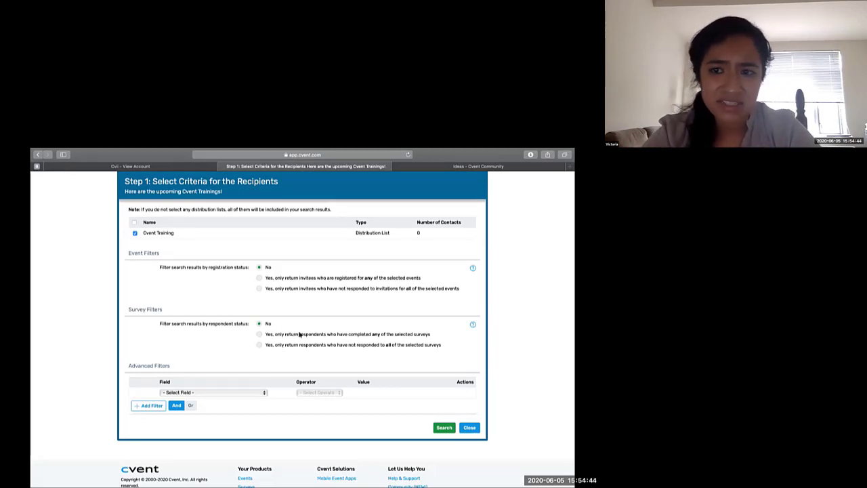
pyautogui.scroll(1, 366, 329)
pyautogui.scroll(1, 365, 330)
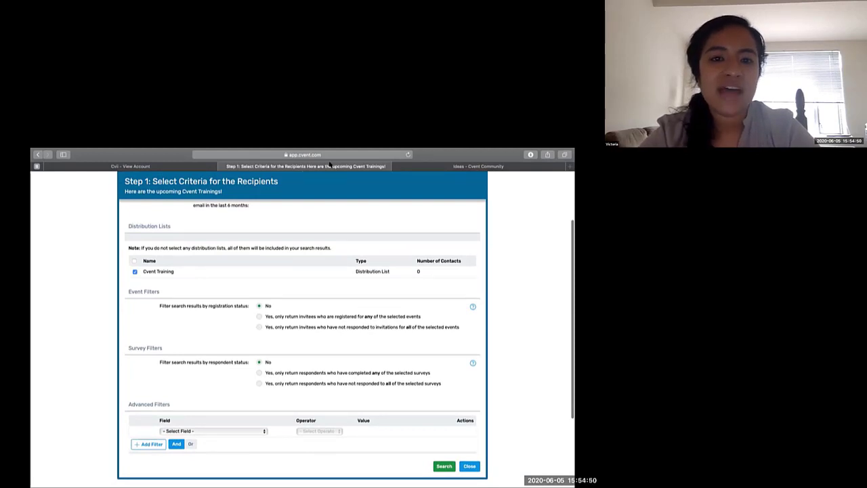
pyautogui.scroll(2, 241, 254)
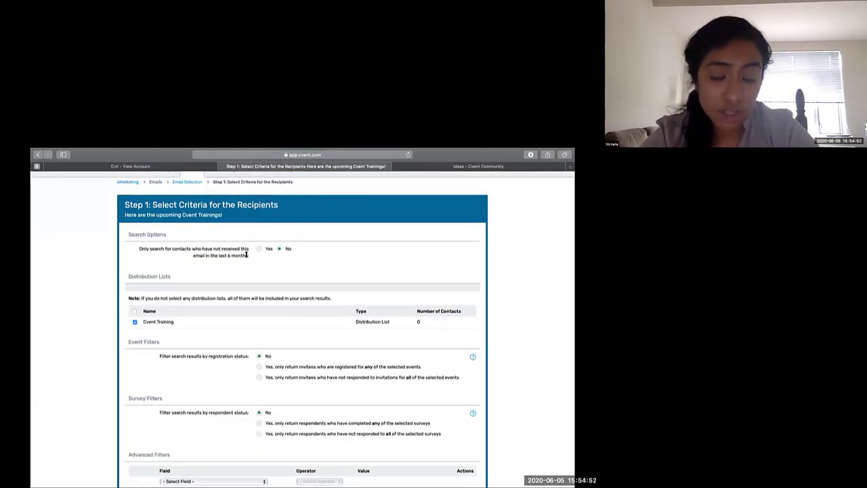
pyautogui.scroll(-5, 253, 267)
pyautogui.scroll(5, 254, 267)
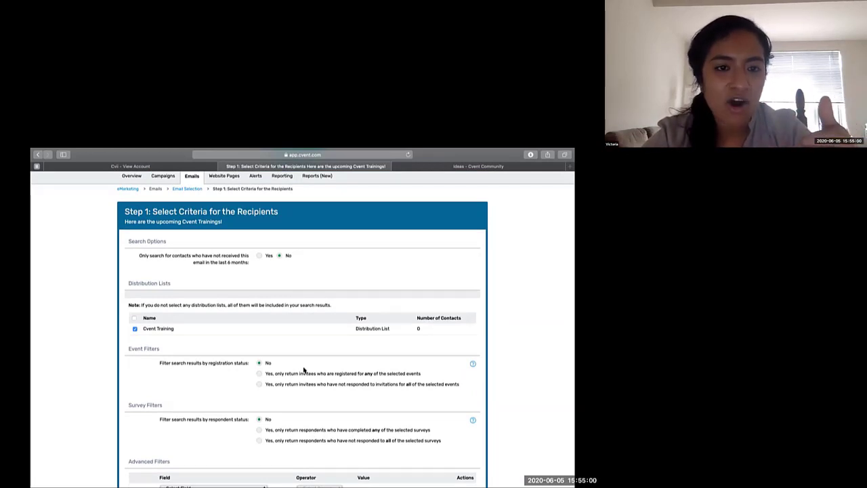
pyautogui.moveTo(220, 261); pyautogui.dragTo(251, 264)
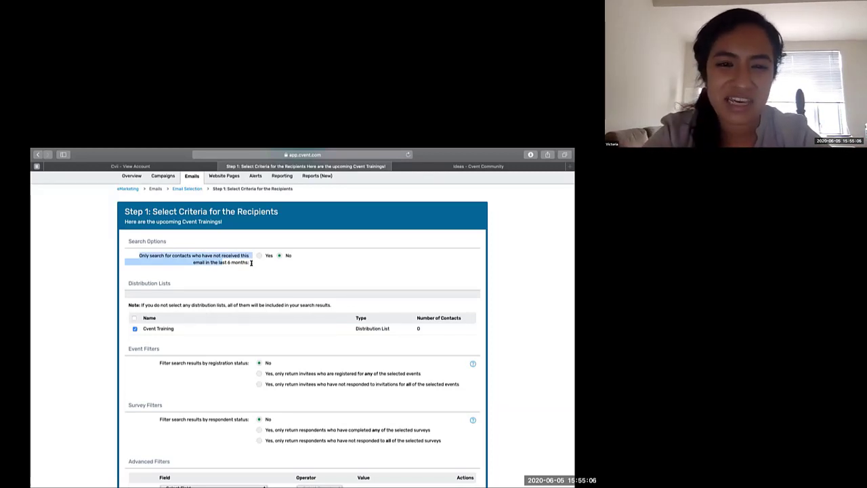
pyautogui.scroll(-2, 256, 301)
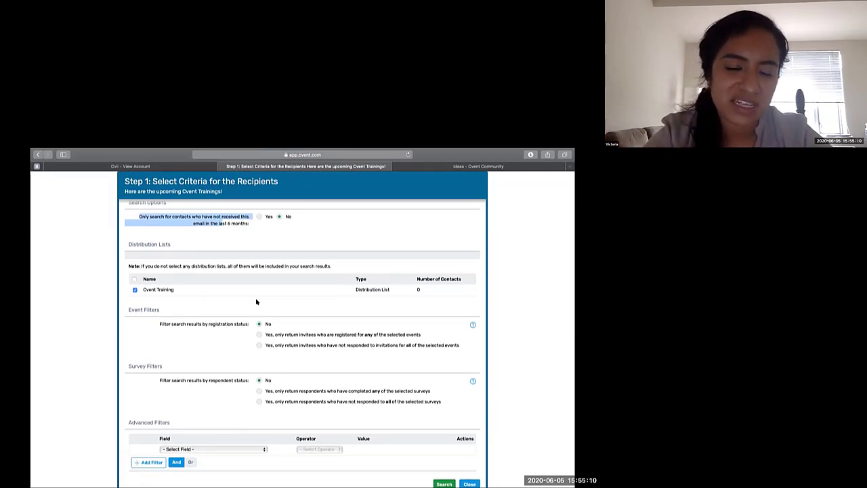
pyautogui.scroll(-1, 256, 302)
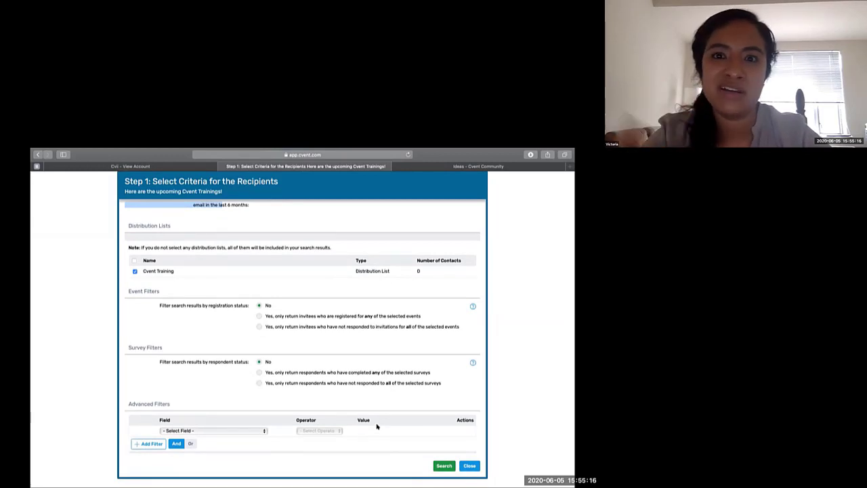
pyautogui.click(437, 466)
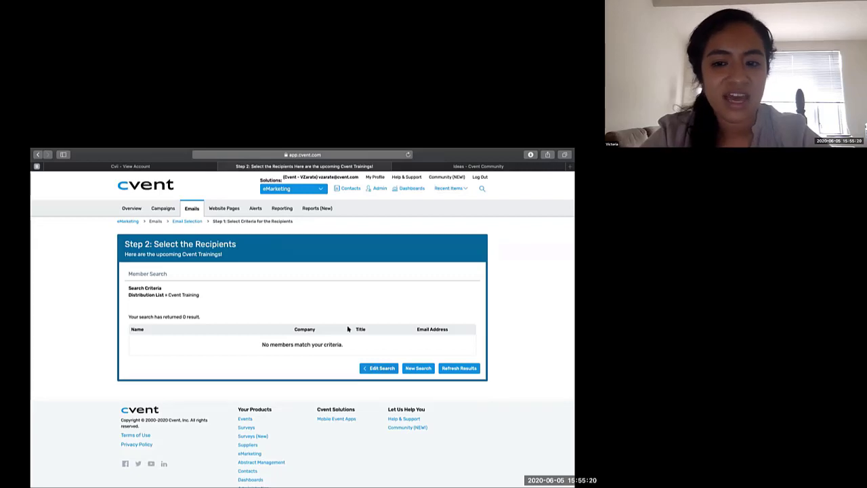
# - Open the eMarketing Sign Up Page from the website pages, view its public form through the generic weblink, and return to the page setup
pyautogui.moveTo(269, 150)
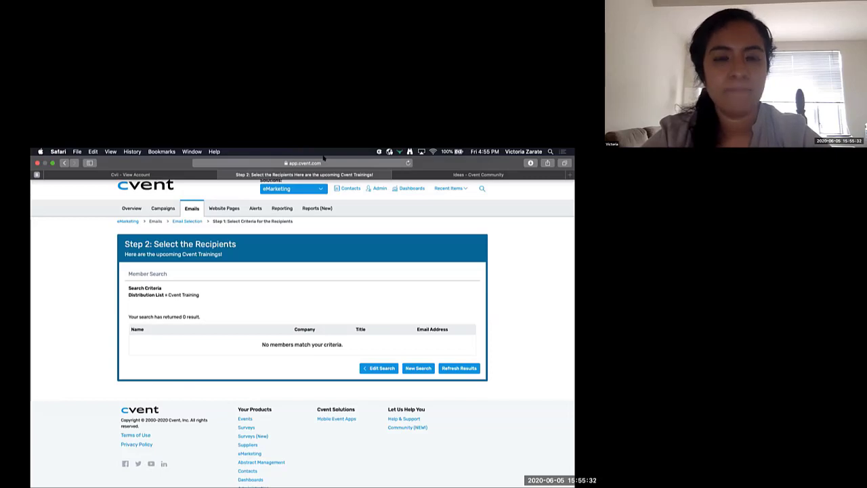
pyautogui.click(228, 207)
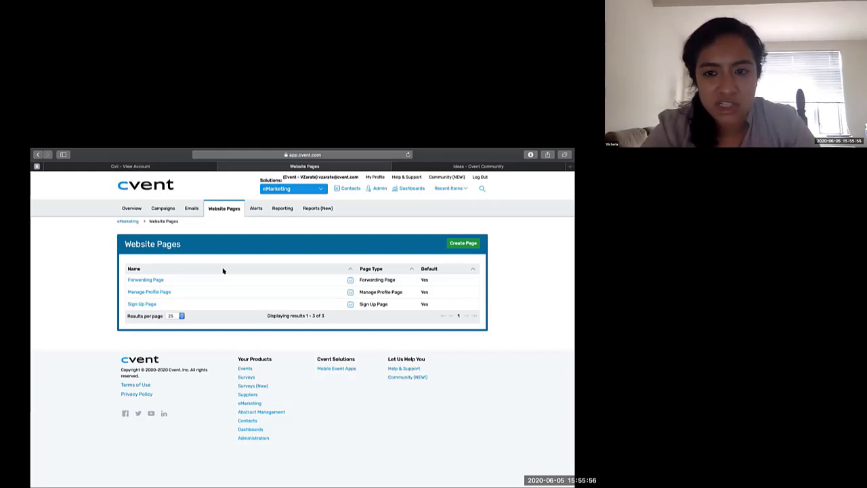
pyautogui.click(151, 304)
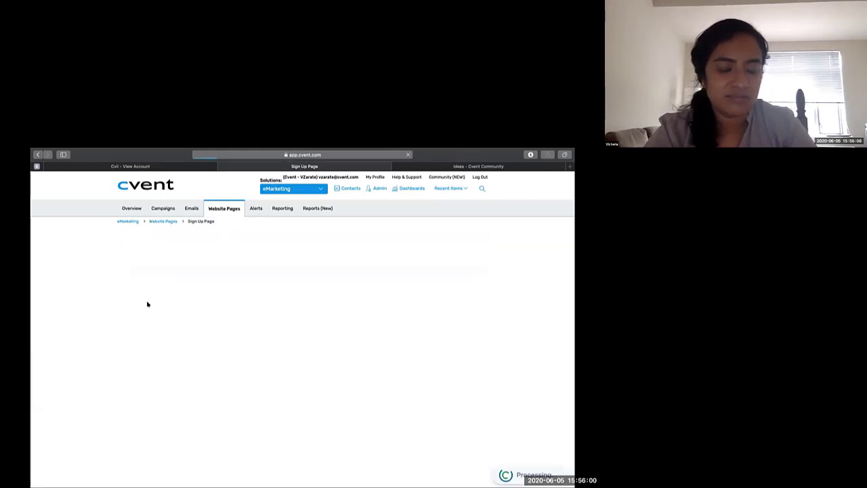
pyautogui.scroll(-1, 186, 359)
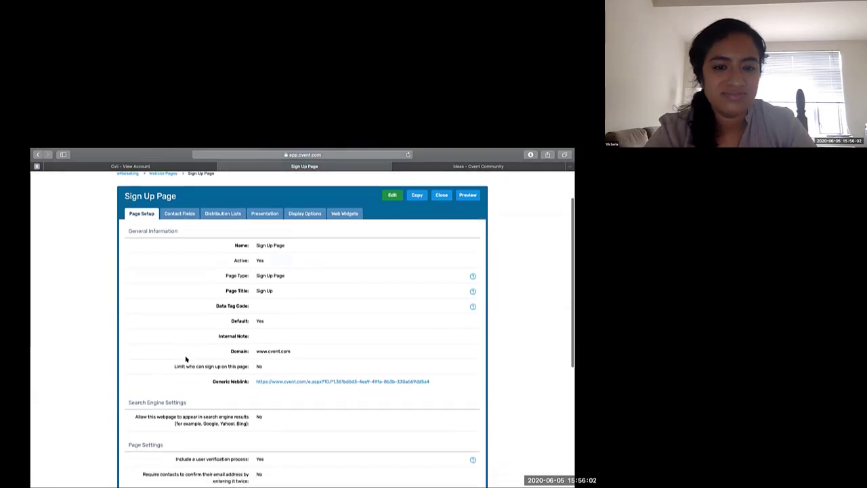
pyautogui.click(295, 381)
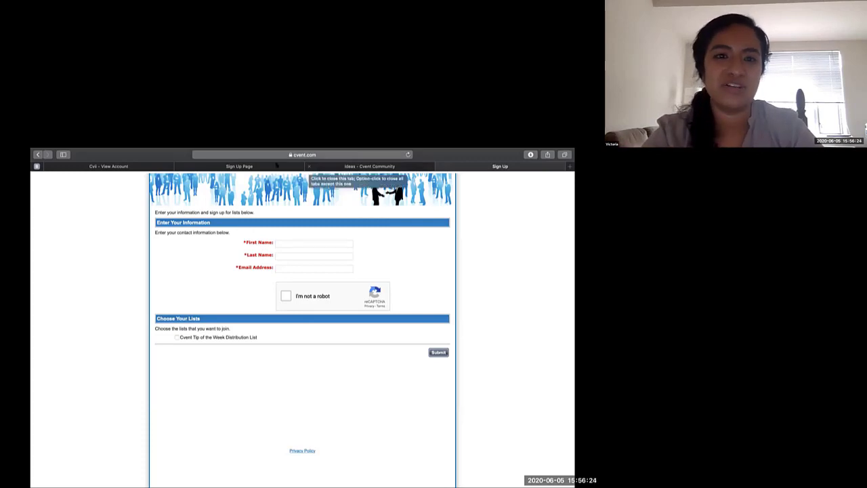
pyautogui.click(250, 166)
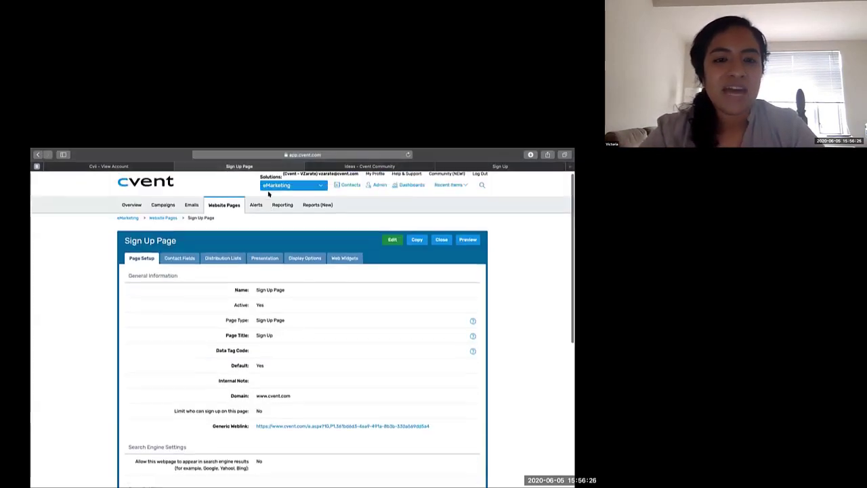
# - Start a new email alert and review its alert settings, subject line, distribution list limit, recipients and contact field options without saving
pyautogui.click(256, 204)
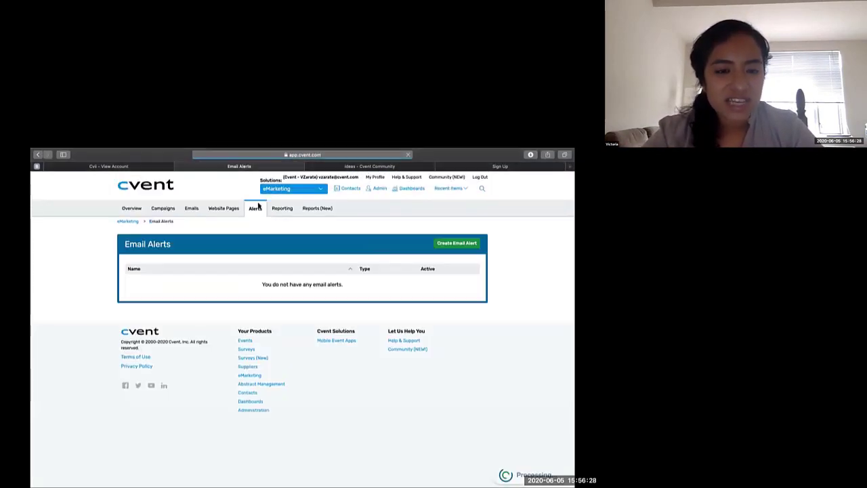
pyautogui.click(468, 244)
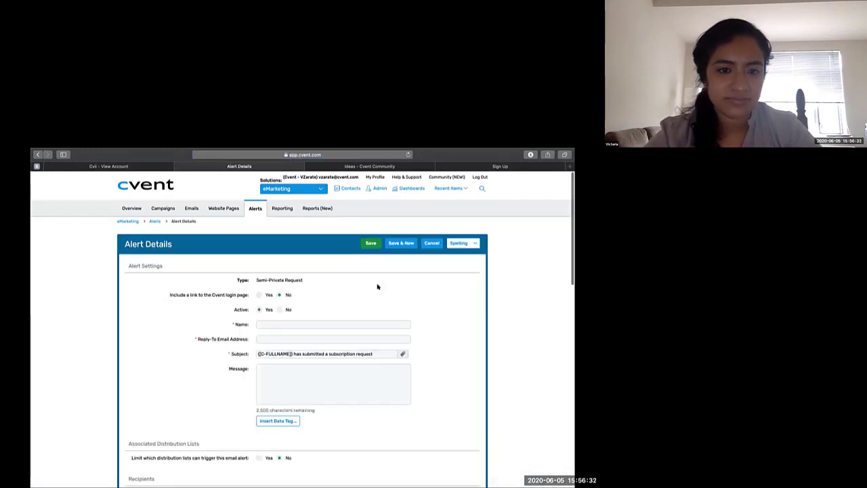
pyautogui.scroll(-2, 377, 287)
pyautogui.scroll(-5, 377, 286)
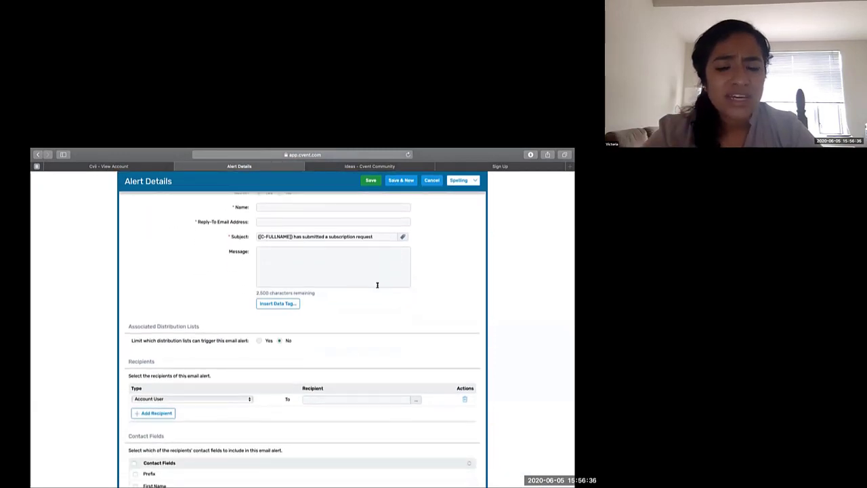
pyautogui.scroll(-1, 378, 284)
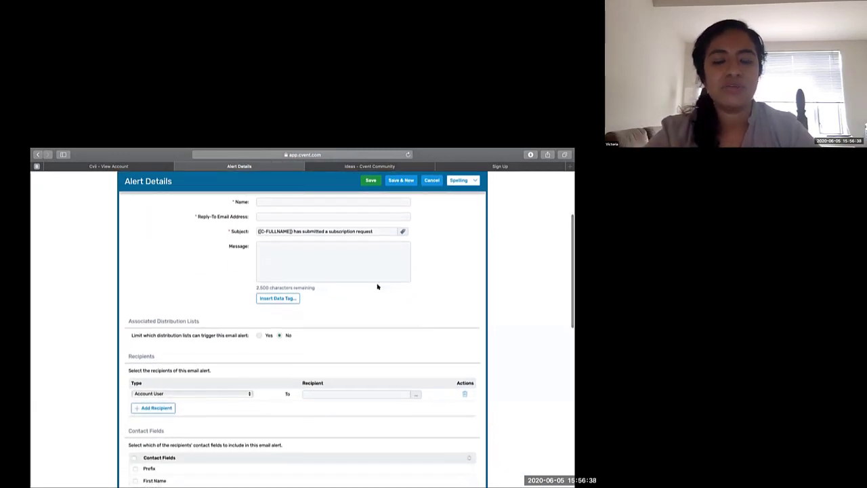
pyautogui.scroll(-1, 377, 287)
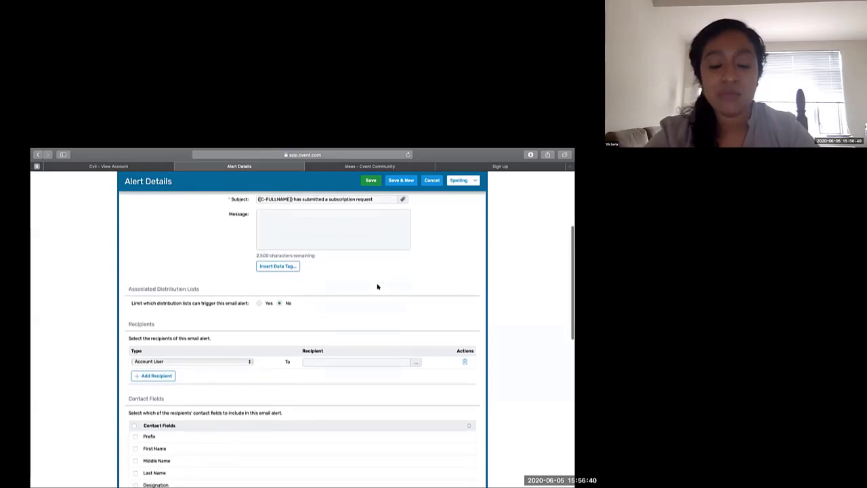
pyautogui.scroll(-3, 377, 286)
pyautogui.scroll(3, 377, 286)
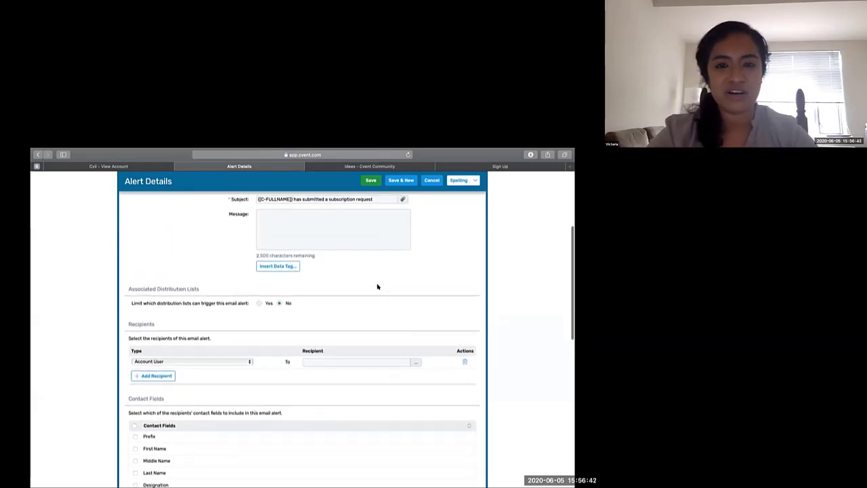
pyautogui.scroll(1, 377, 286)
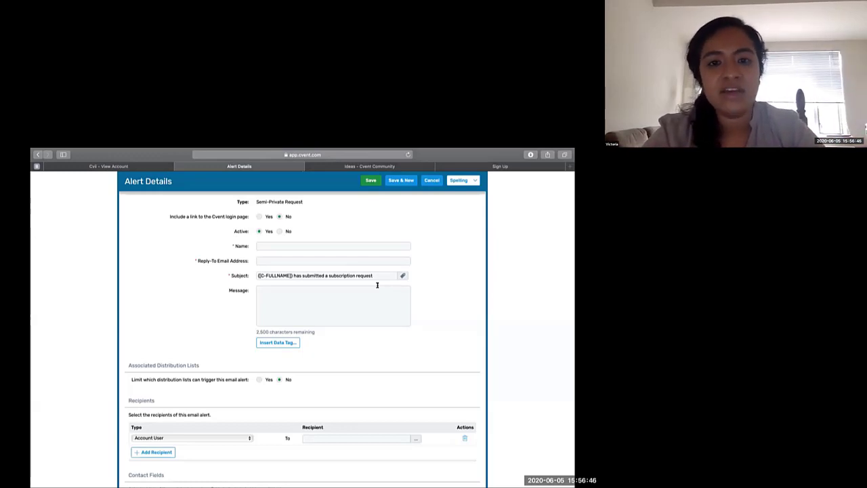
pyautogui.moveTo(377, 273); pyautogui.dragTo(284, 268)
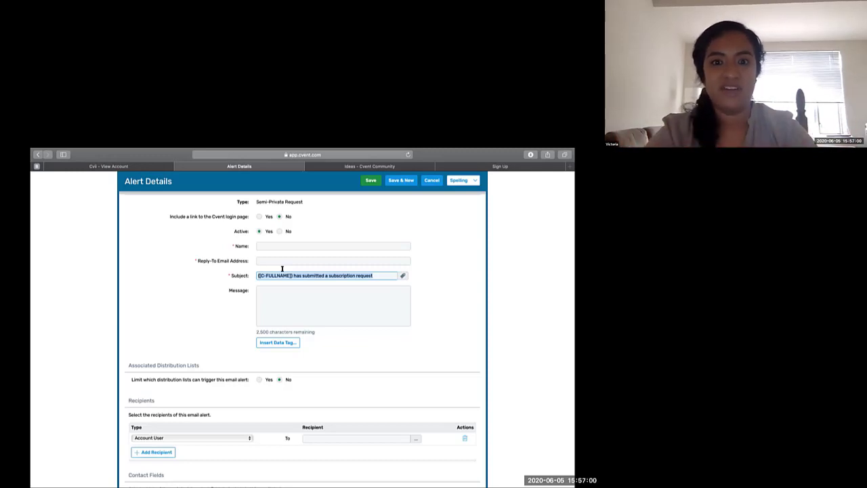
pyautogui.scroll(2, 365, 237)
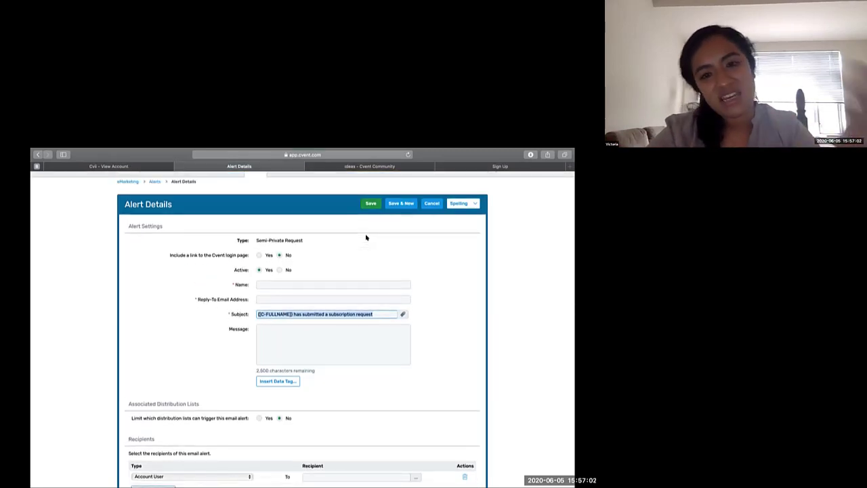
pyautogui.scroll(2, 365, 237)
pyautogui.scroll(1, 365, 236)
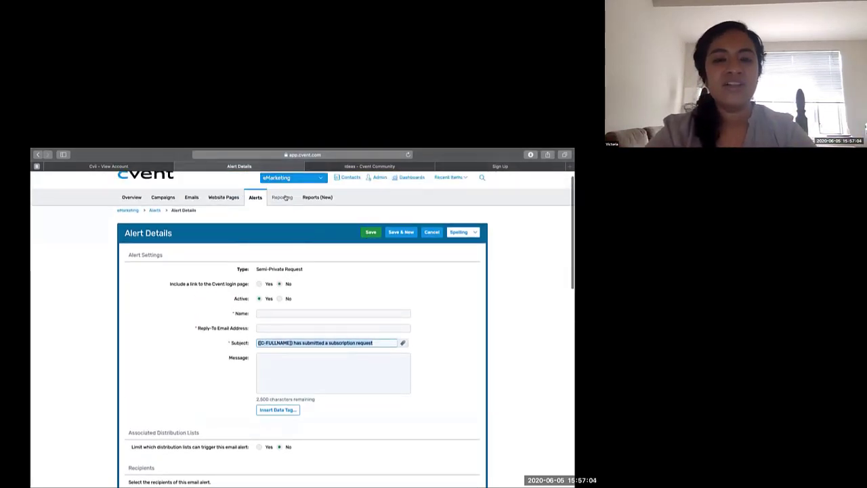
# - Look over the eMarketing standard reports and the report templates in the new reporting area
pyautogui.click(282, 197)
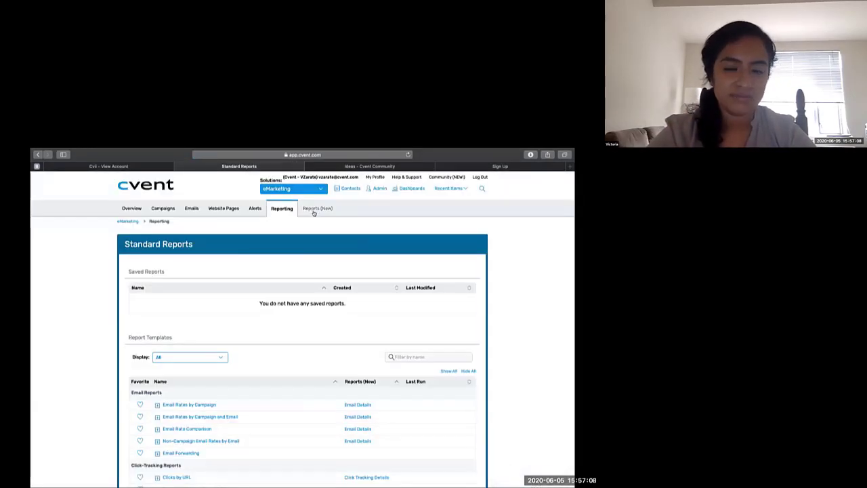
pyautogui.click(313, 212)
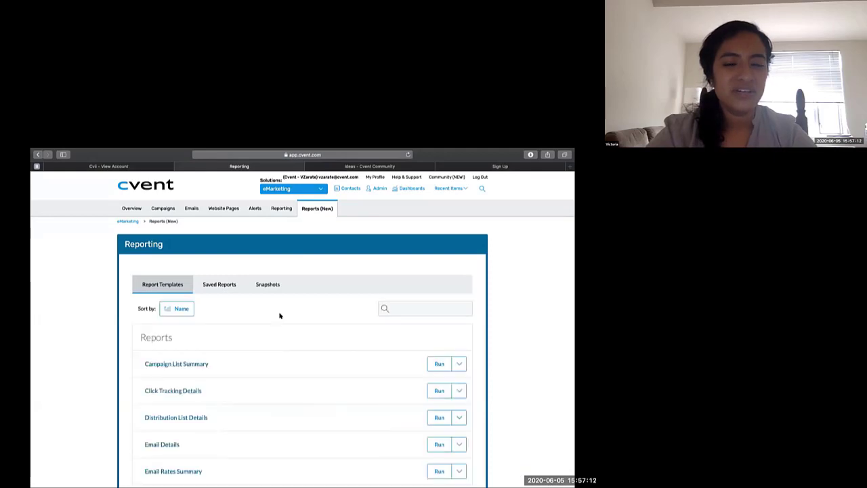
pyautogui.scroll(-3, 280, 316)
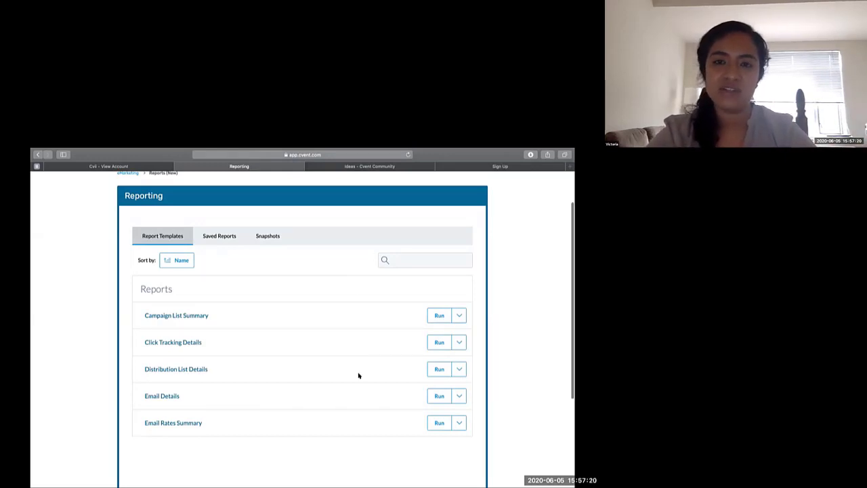
pyautogui.scroll(3, 352, 252)
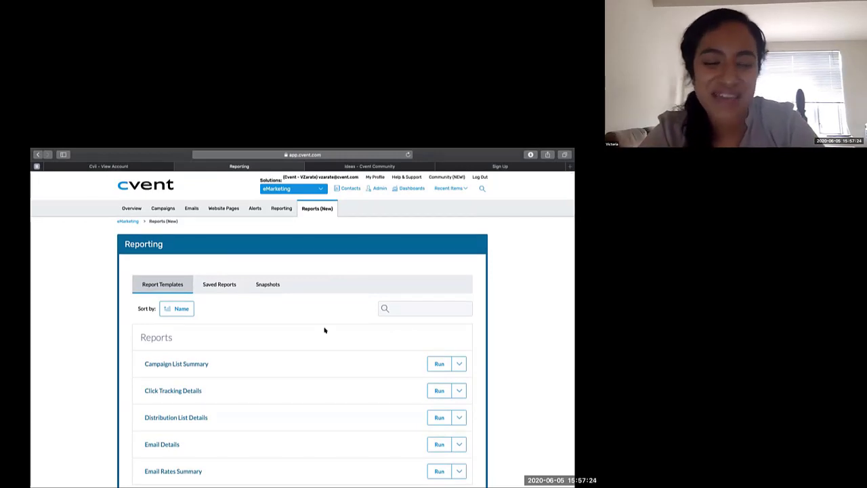
pyautogui.scroll(-1, 325, 330)
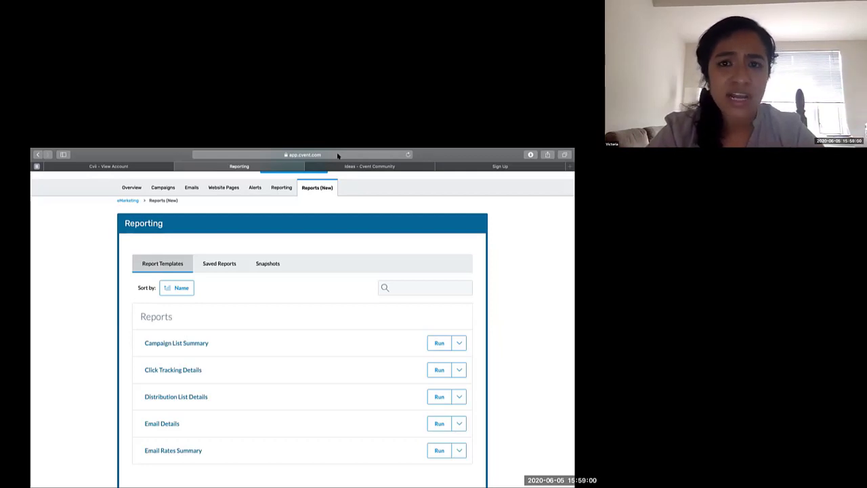
pyautogui.scroll(-1, 293, 438)
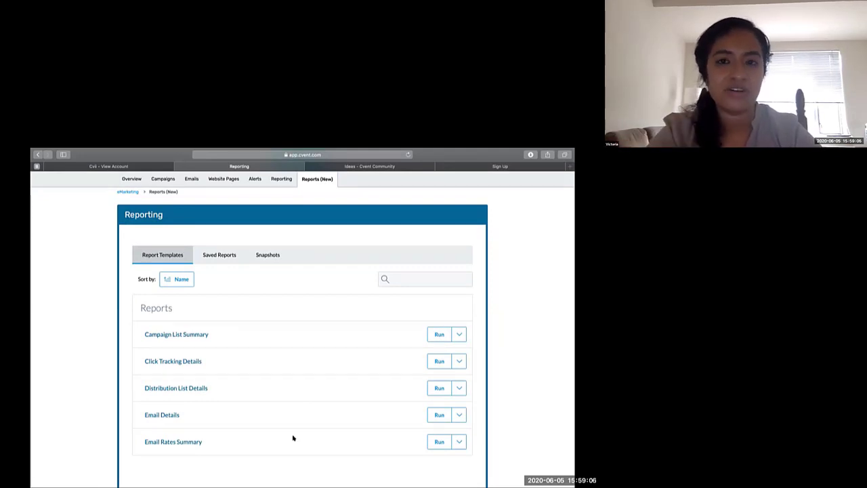
# - Go to the Contacts address book and open its new reports area
pyautogui.scroll(3, 293, 438)
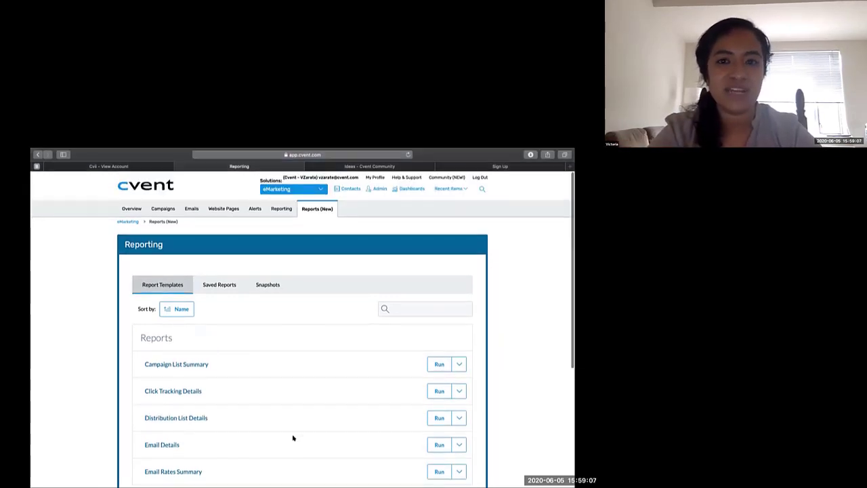
pyautogui.click(354, 193)
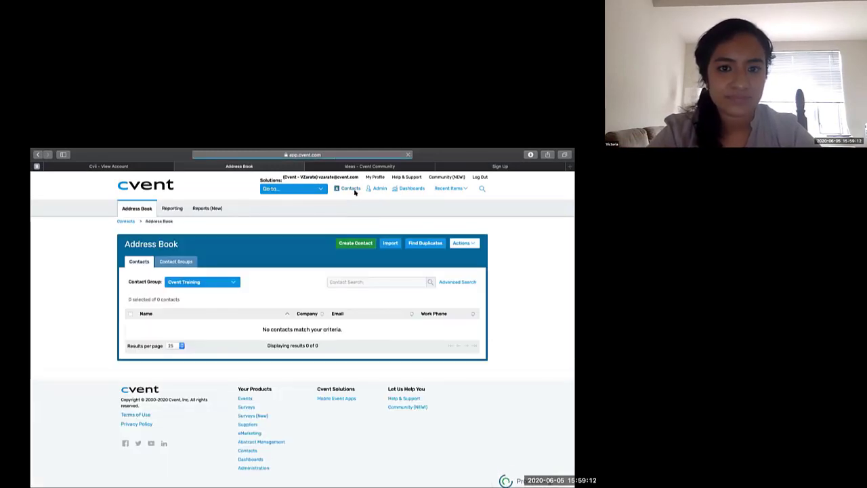
pyautogui.click(214, 209)
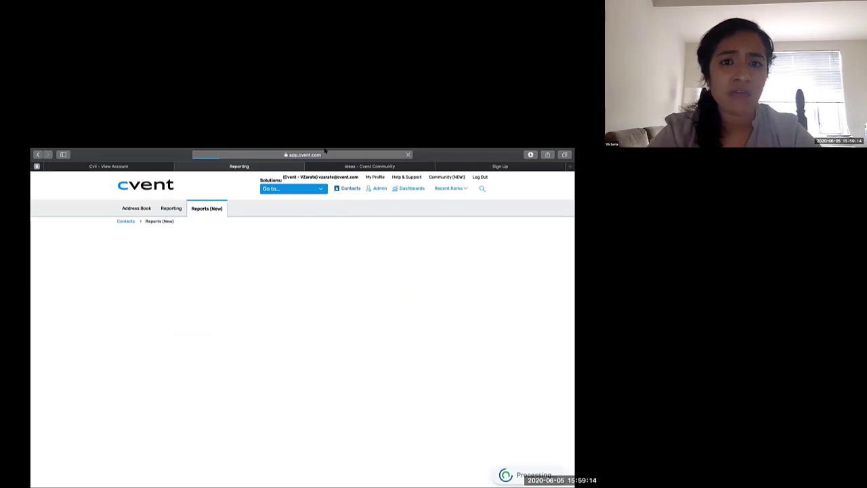